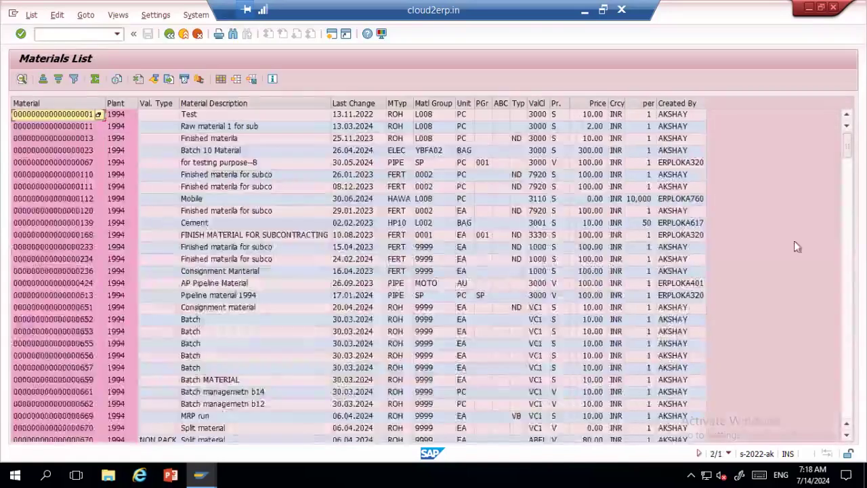
key("Page_Down")
key("Page_Down")
key("Page_Down")
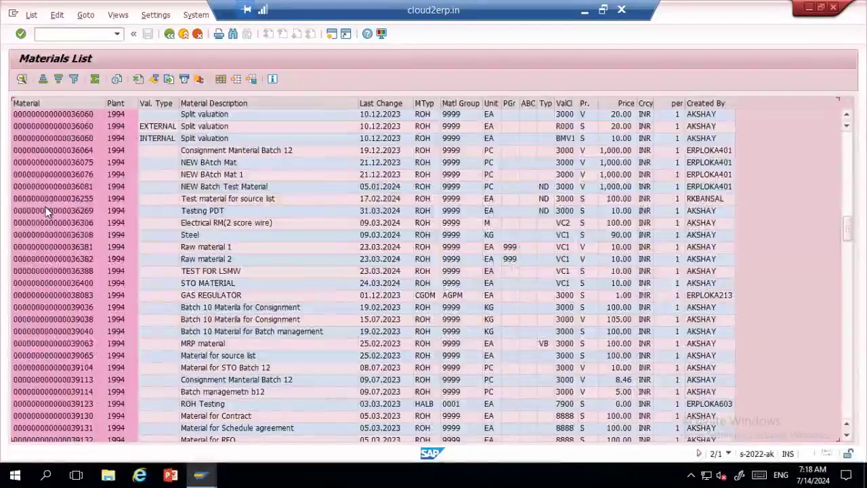
left_click(67, 248)
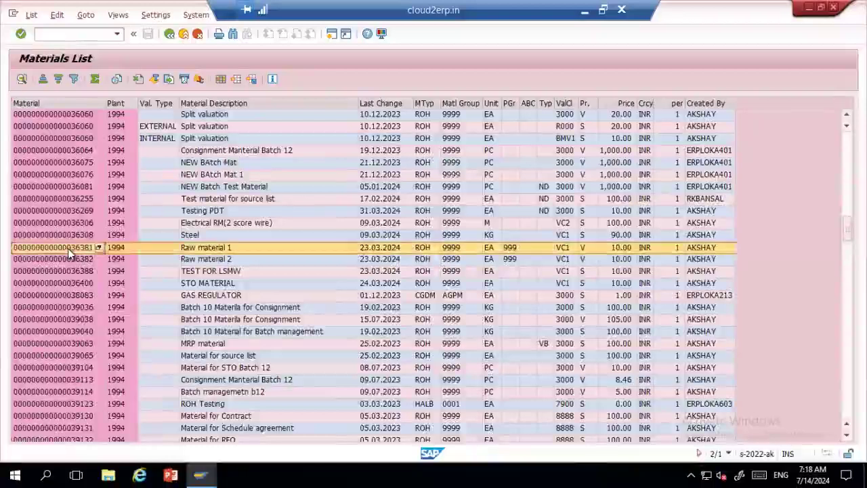
left_click(68, 248)
- Open the Create Material transaction in a new session
left_click(98, 33)
type("/nmm03")
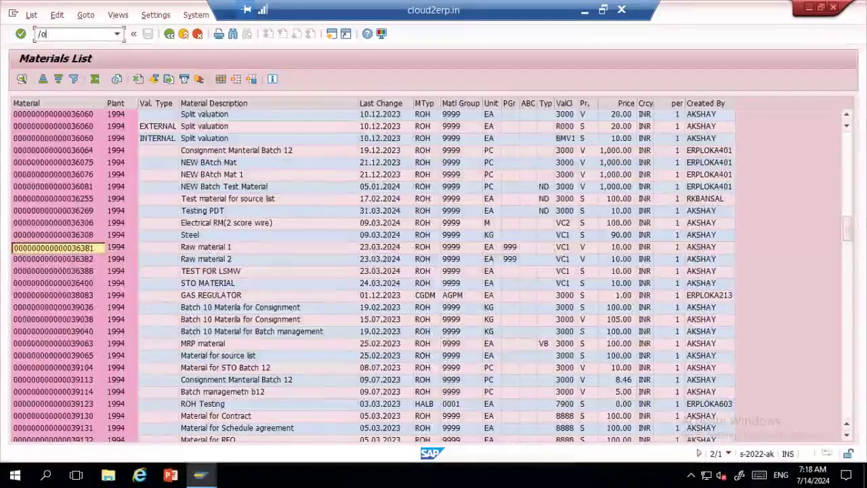
key("Return")
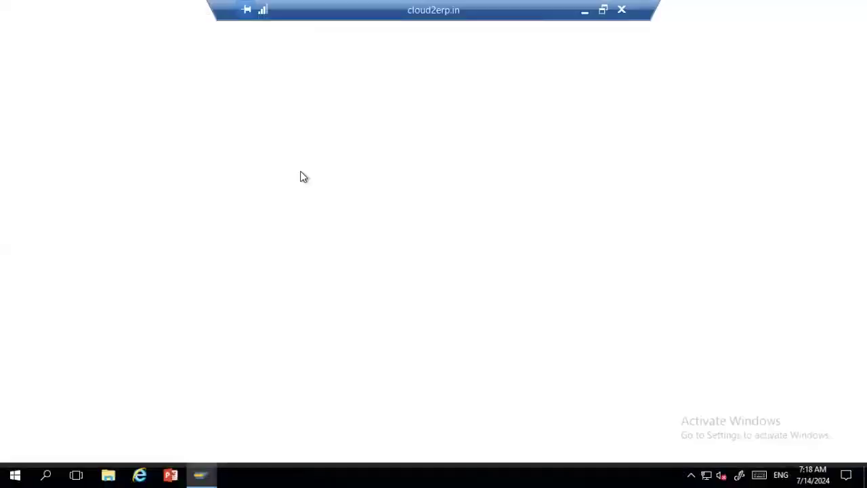
key("ctrl+v")
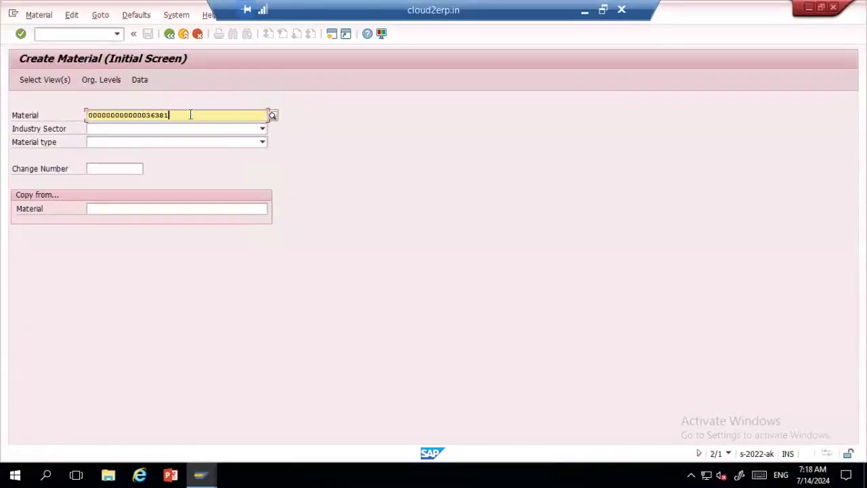
left_click_drag(190, 115, 43, 115)
key("ctrl+c")
key("Delete")
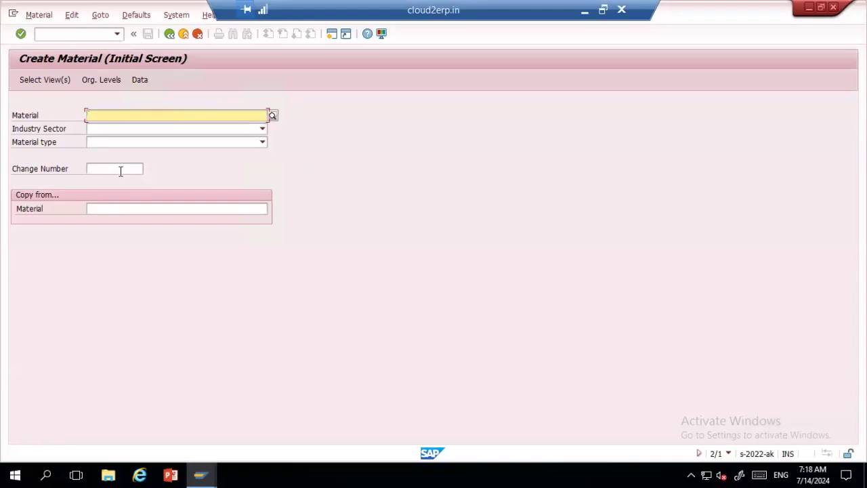
left_click(112, 209)
key("ctrl+v")
- Set the industry sector to Retail and the material type to ROH Raw material, and proceed to the view selection
left_click(102, 127)
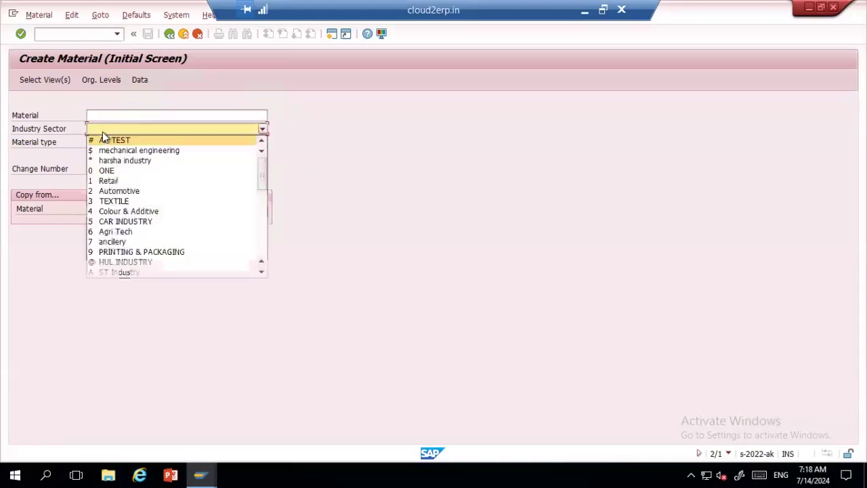
left_click(108, 181)
key("Tab")
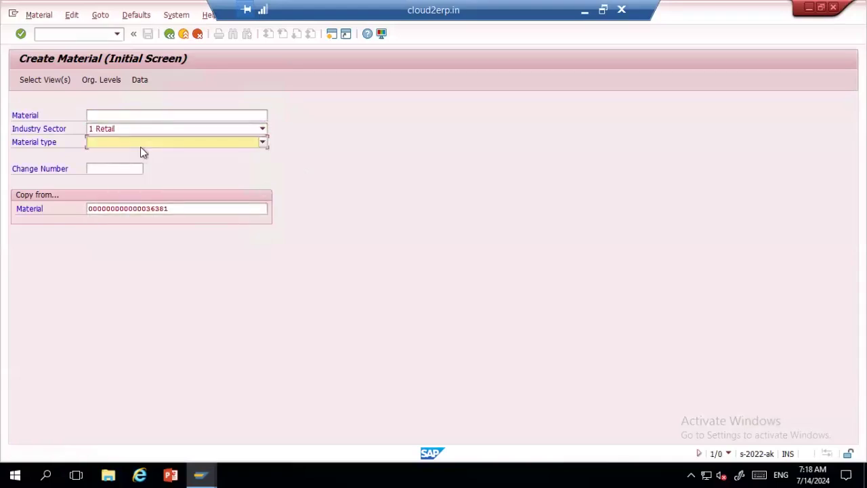
left_click(153, 142)
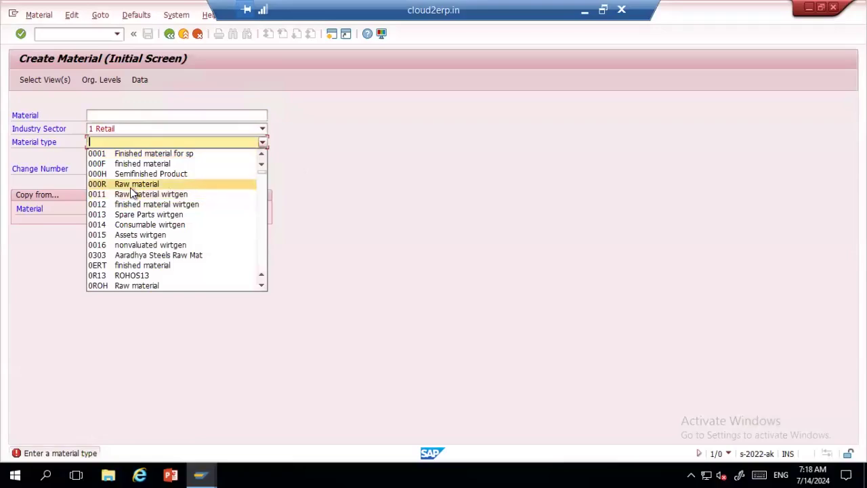
scroll(131, 195, "down", 15)
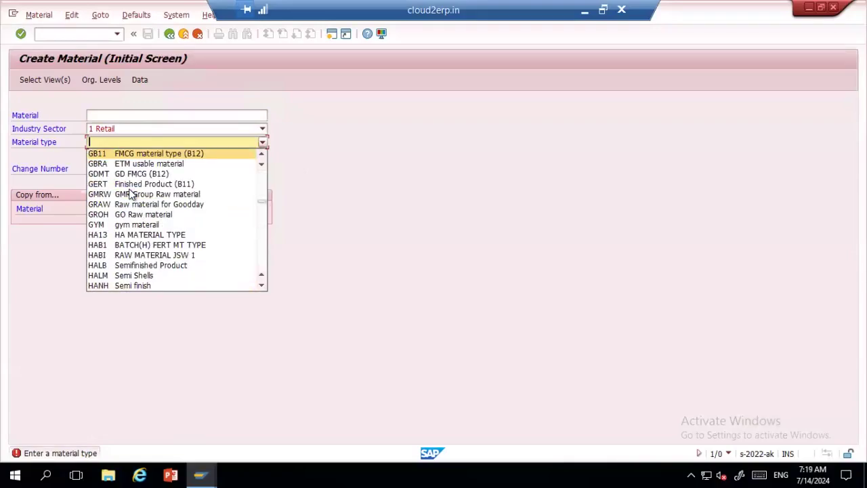
scroll(131, 195, "down", 10)
left_click(135, 285)
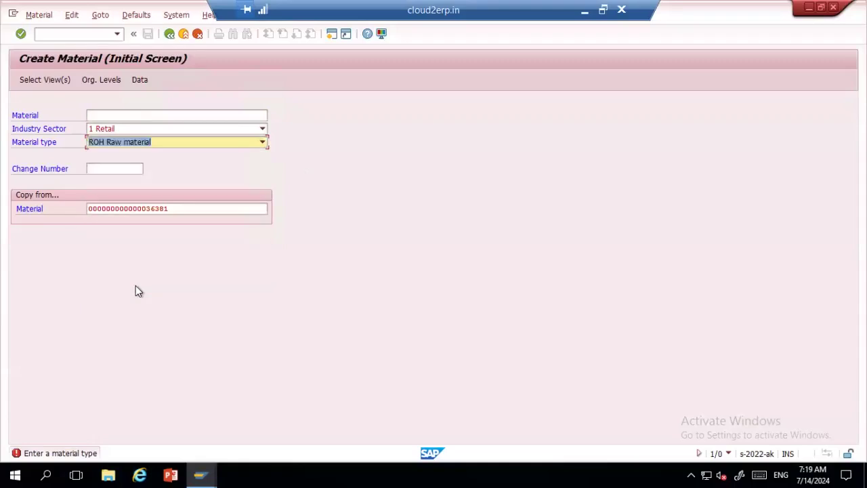
key("Return")
- Select the views Basic Data 1 and 2, Sales Org. Data 1 and 2, Sales: General/Plant Data and International Trade: Export
left_click_drag(191, 162, 193, 173)
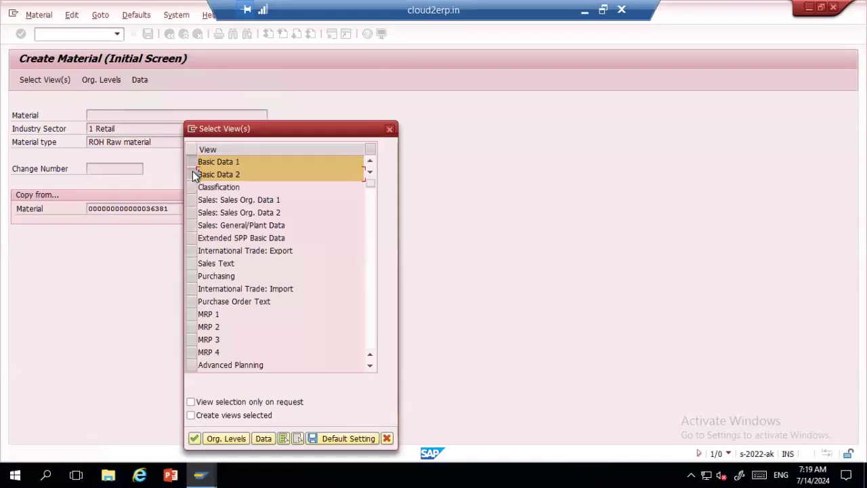
left_click(191, 200)
left_click(191, 213)
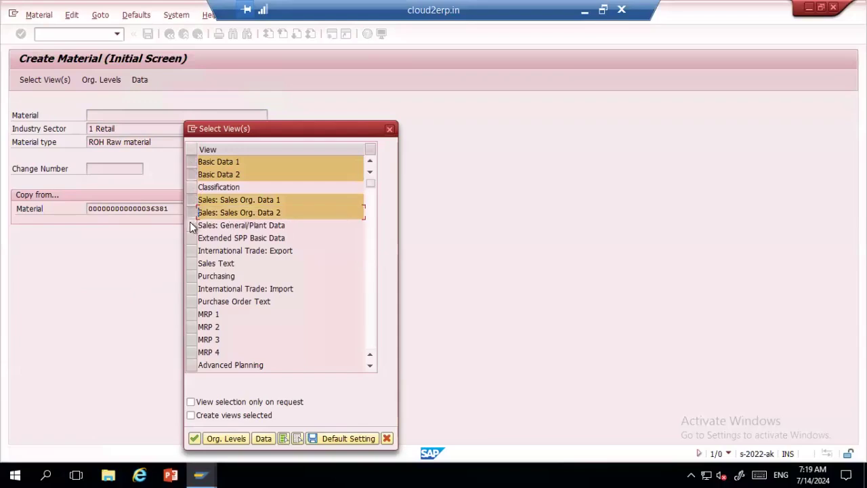
left_click(191, 225)
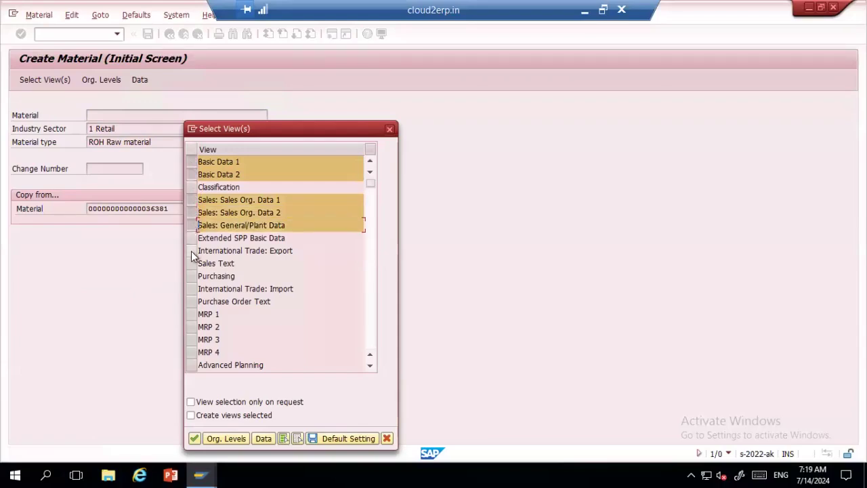
left_click(191, 251)
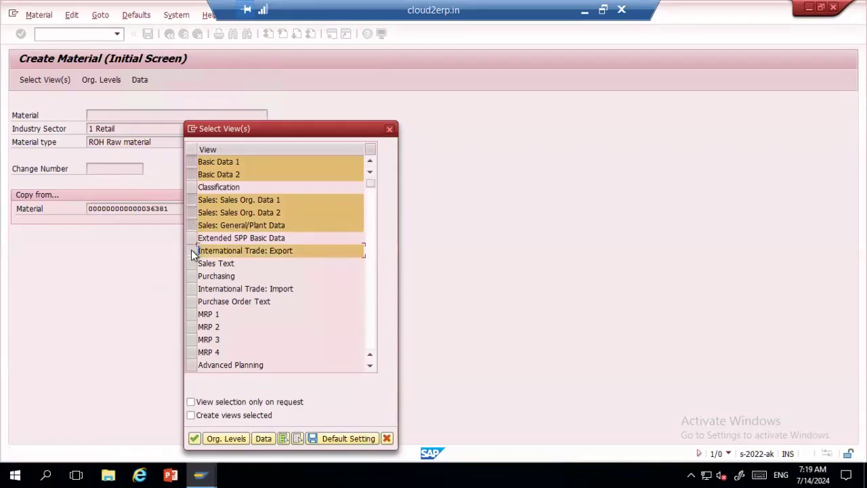
- Add General Plant Data / Storage 1 and 2 and Accounting 1 and 2 to the selected views, and review the selection
left_click(369, 210)
left_click(191, 200)
left_click(191, 212)
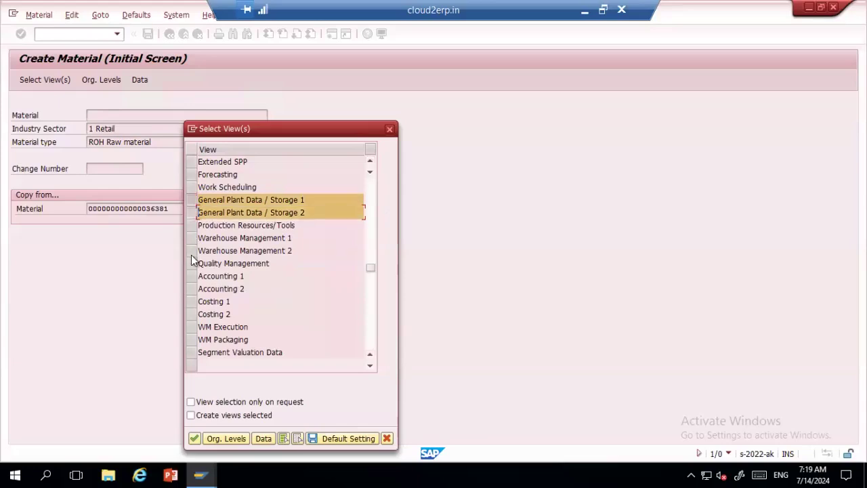
left_click(192, 276)
left_click(192, 289)
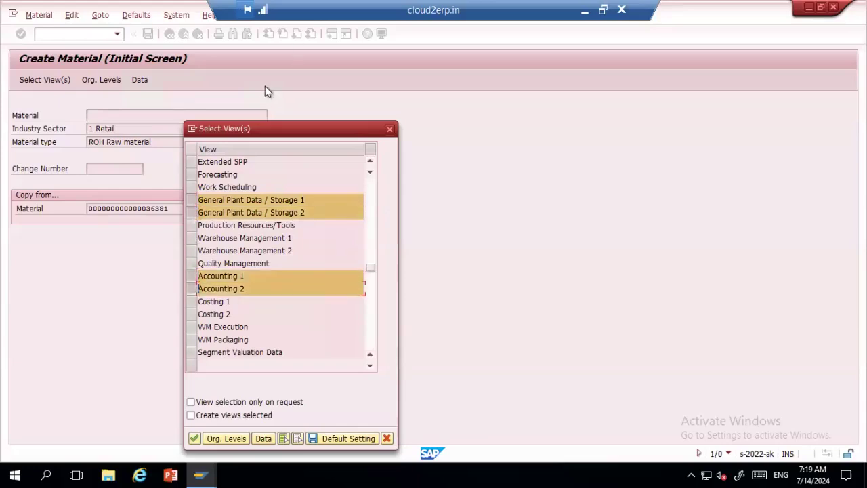
left_click_drag(254, 128, 294, 48)
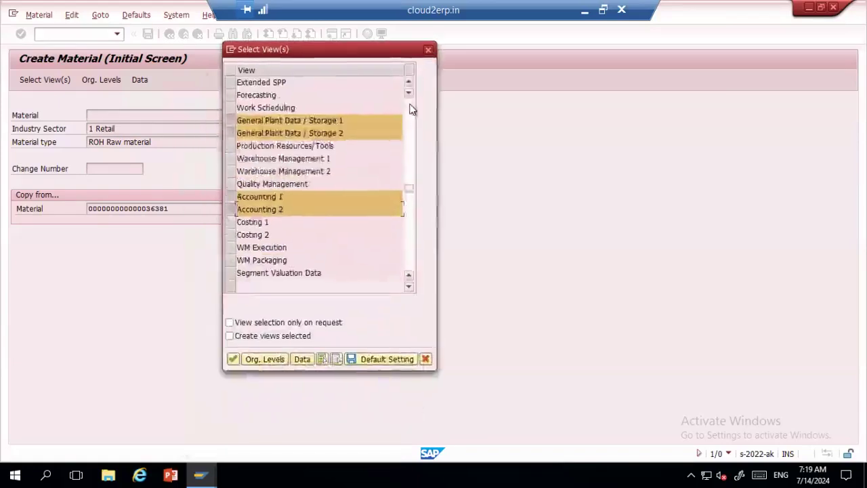
left_click(411, 111)
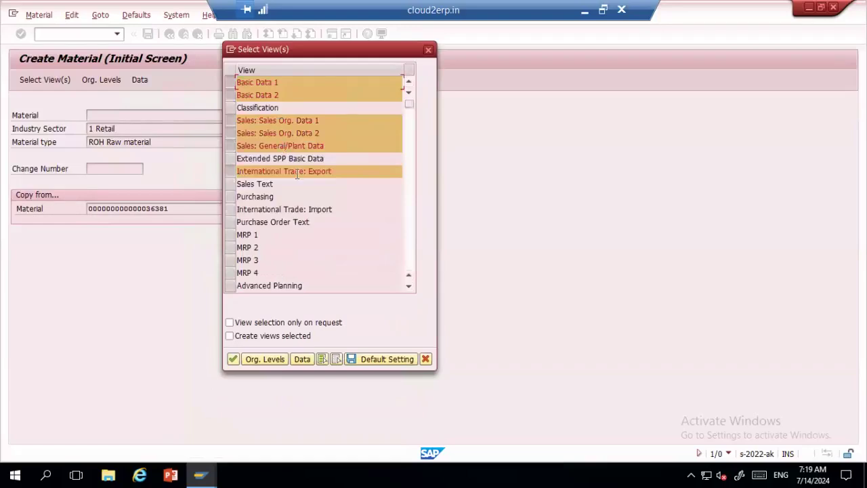
- Set the organizational levels to plant 1994, storage location sl01, sales organization 1994 and distribution channel 01
left_click(261, 361)
type("1994")
key("Tab")
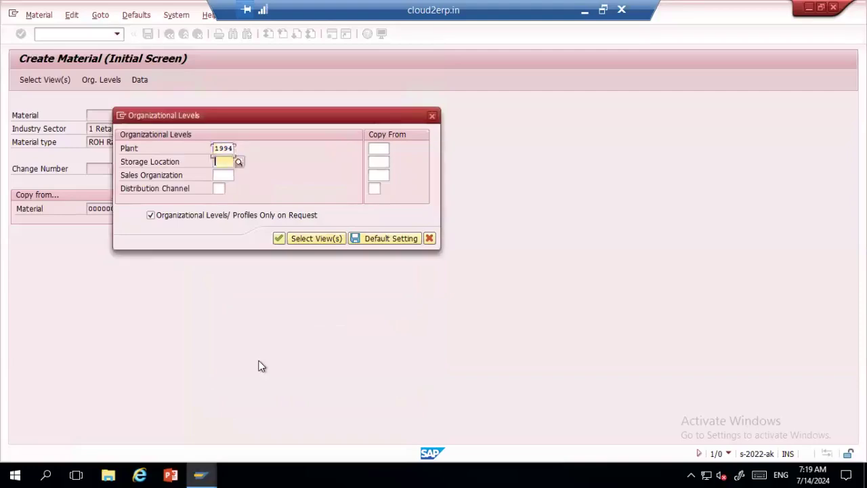
key("Down")
key("Tab")
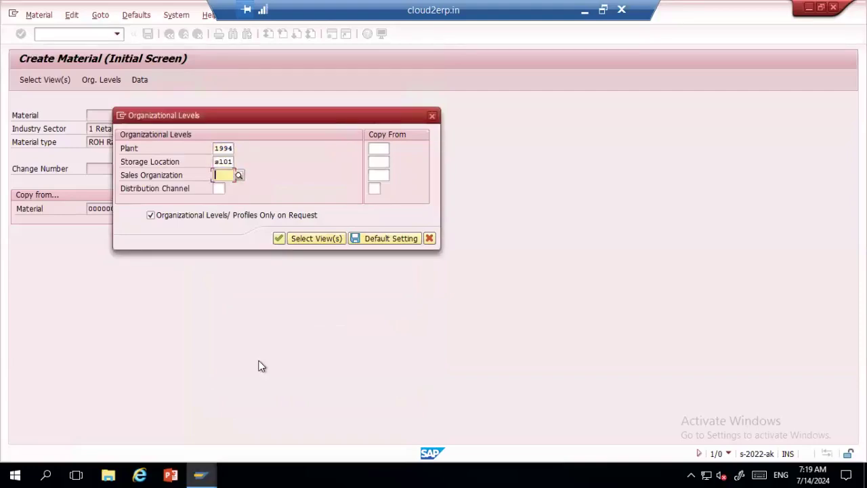
key("Down")
key("Tab")
key("Down")
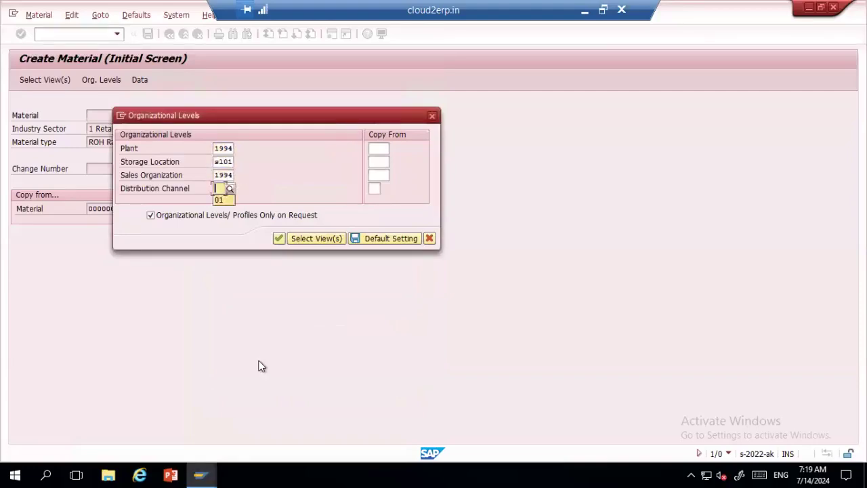
key("Tab")
- Set the copy-from levels to plant 1994, storage location SL01, sales organization 1994 and distribution channel 01, and confirm them
type("19")
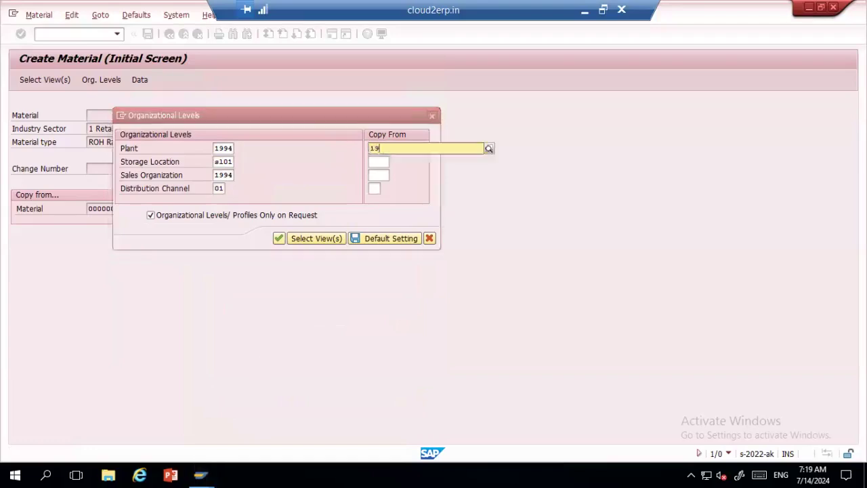
key("Down")
key("Tab")
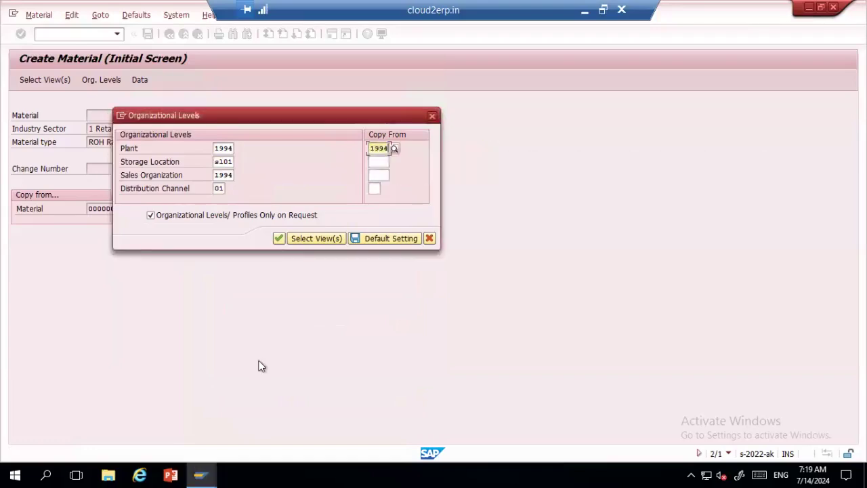
type("s101")
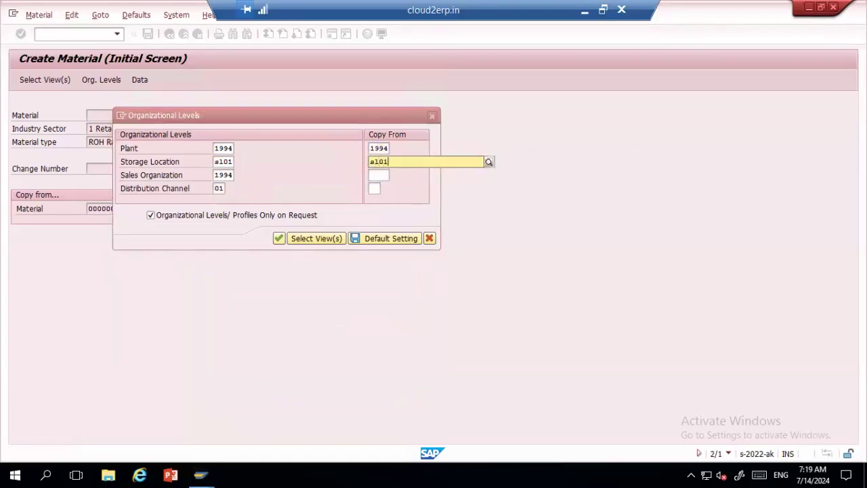
key("Down")
key("Return")
key("Tab")
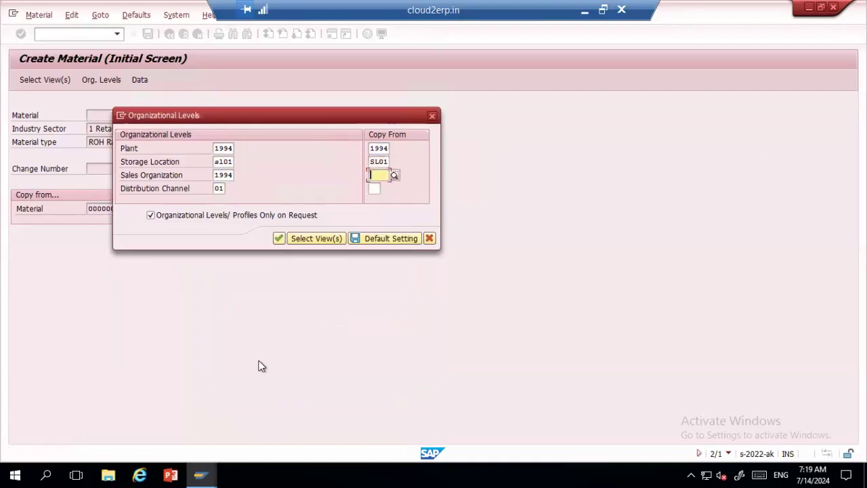
type("1994")
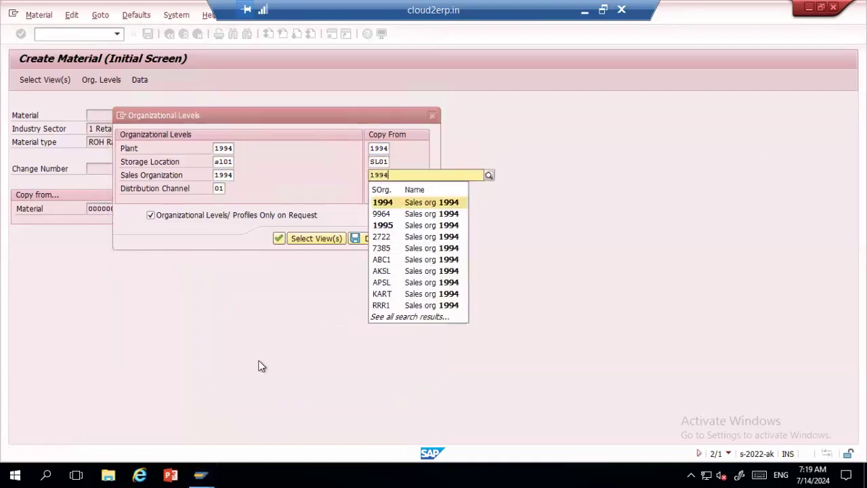
key("Return")
key("Tab")
type("01")
key("Return")
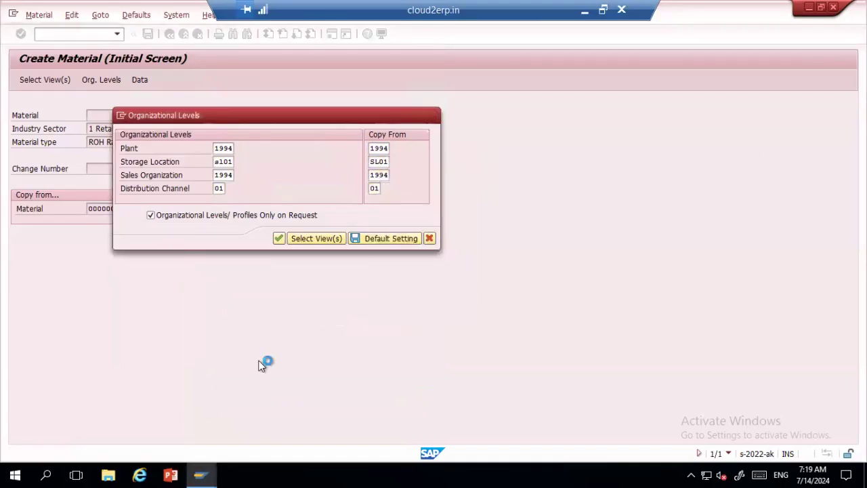
key("Return")
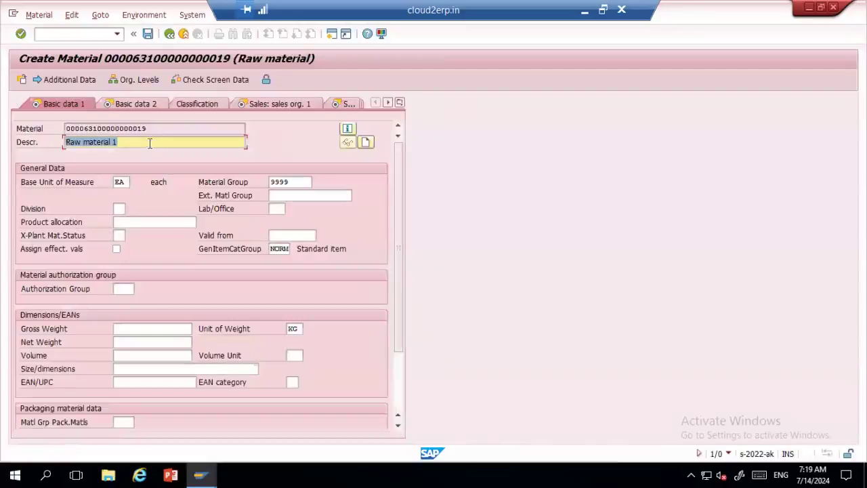
- Change the material description to B15 RM 1 and continue through the basic data to the first sales organization view
type("B15 RM")
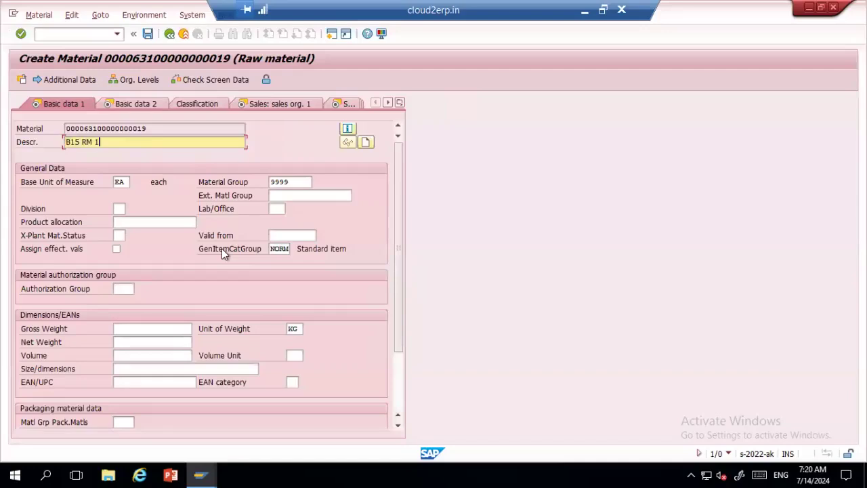
key("Return")
key("Return")
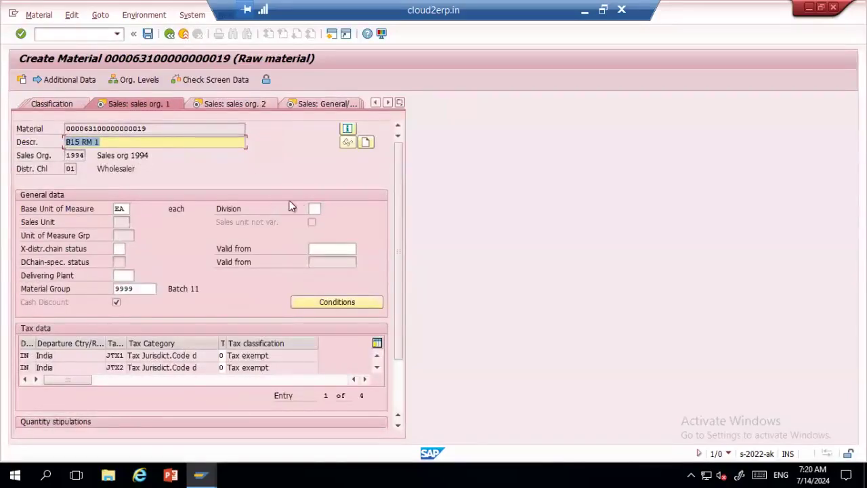
- Set the division to 00 in the first sales organization view and continue to the second one
left_click(313, 209)
type("00")
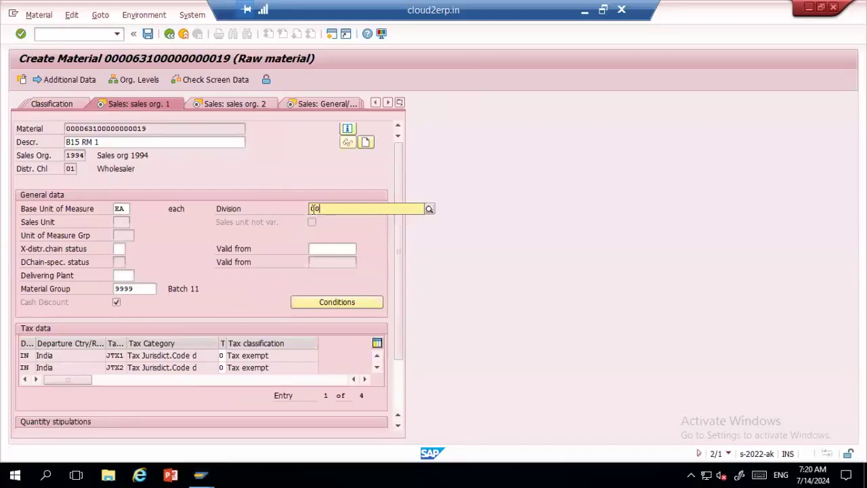
left_click(323, 236)
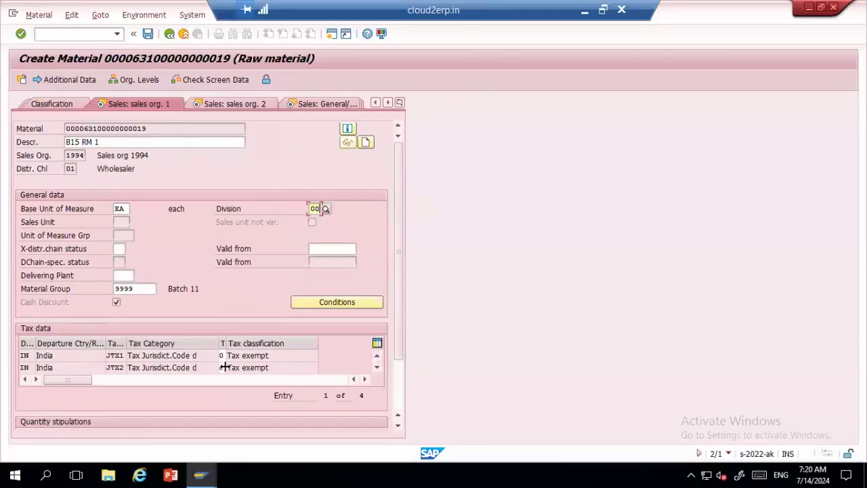
key("Return")
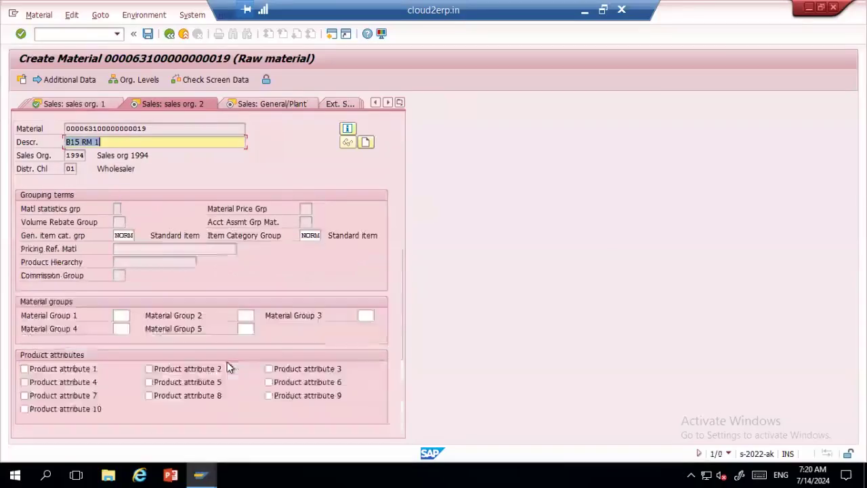
- Check the general and item category groups in the second sales organization view and continue to the General/Plant view
double_click(122, 235)
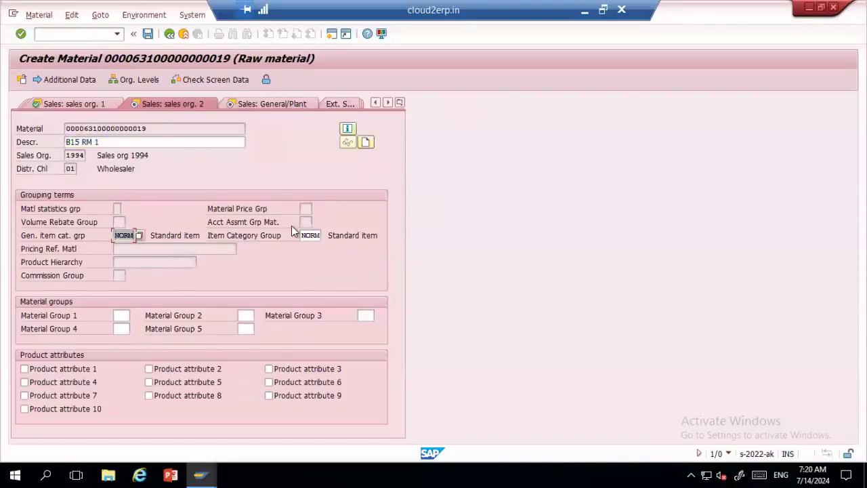
double_click(309, 235)
key("Return")
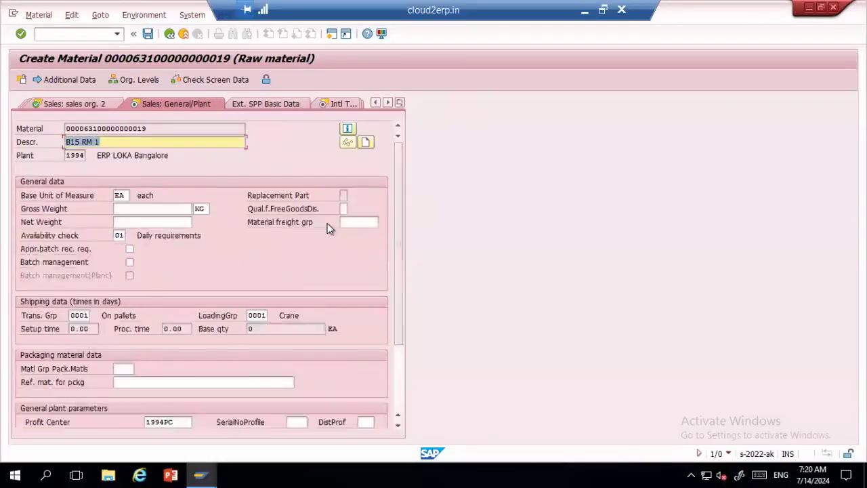
- Check the availability check, transportation group and loading group of the material, and continue to the International Trade: Export view
double_click(118, 236)
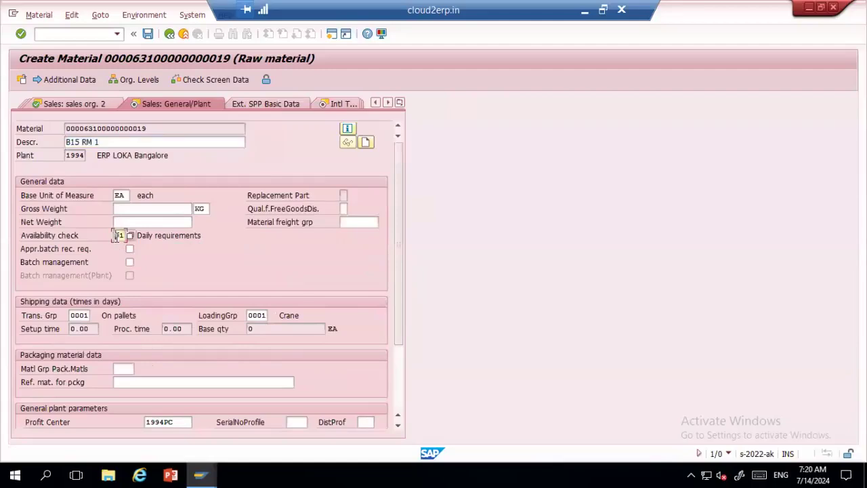
double_click(86, 316)
double_click(250, 315)
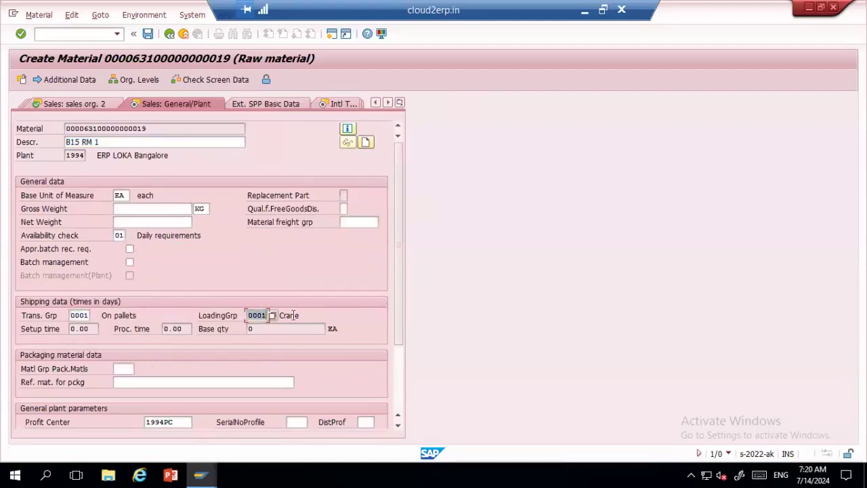
key("Return")
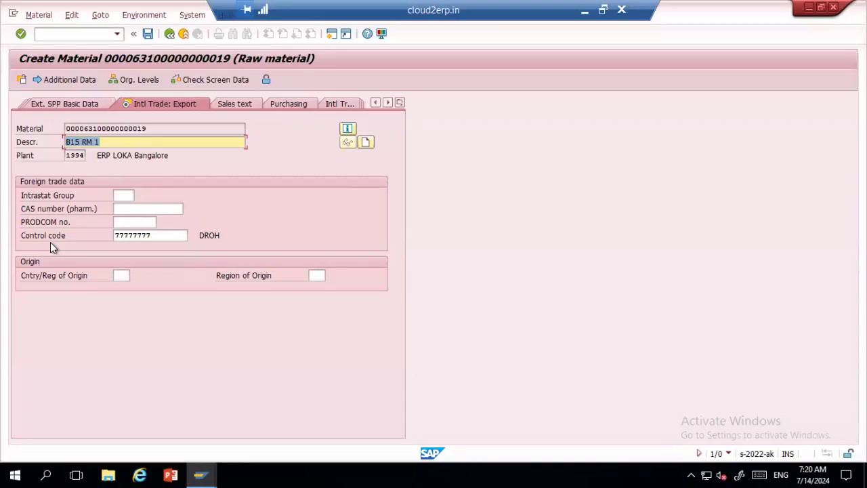
- Look up the control codes for country IN, assign control code 5000 to the material, and continue
left_click(184, 237)
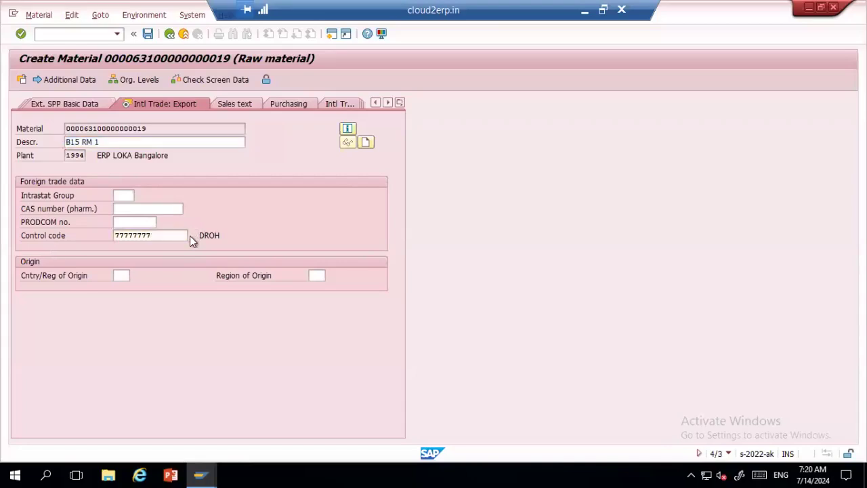
key("F4")
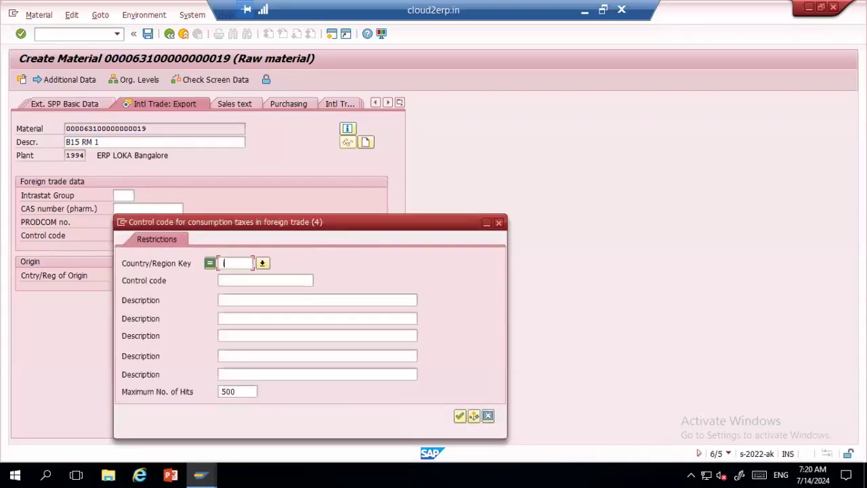
type("IN")
key("Return")
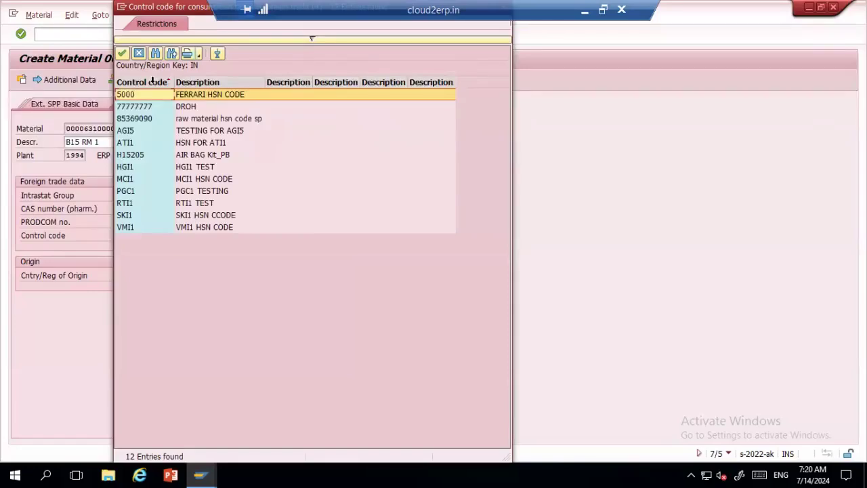
left_click(124, 54)
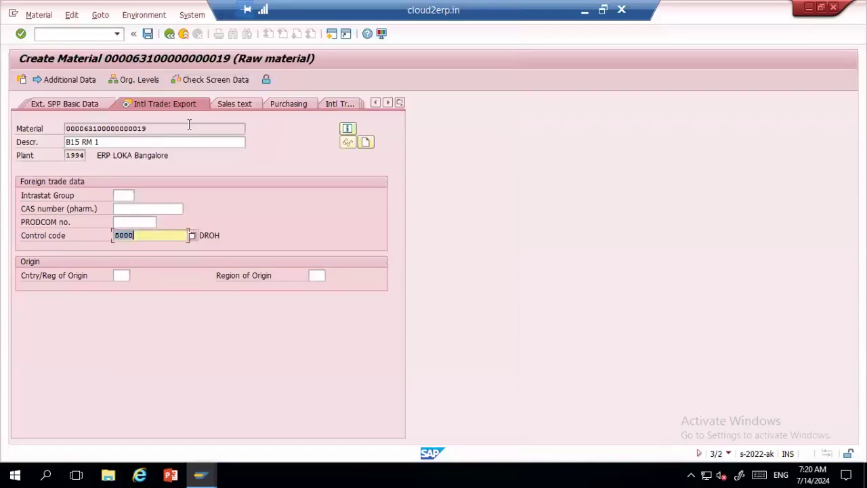
key("Return")
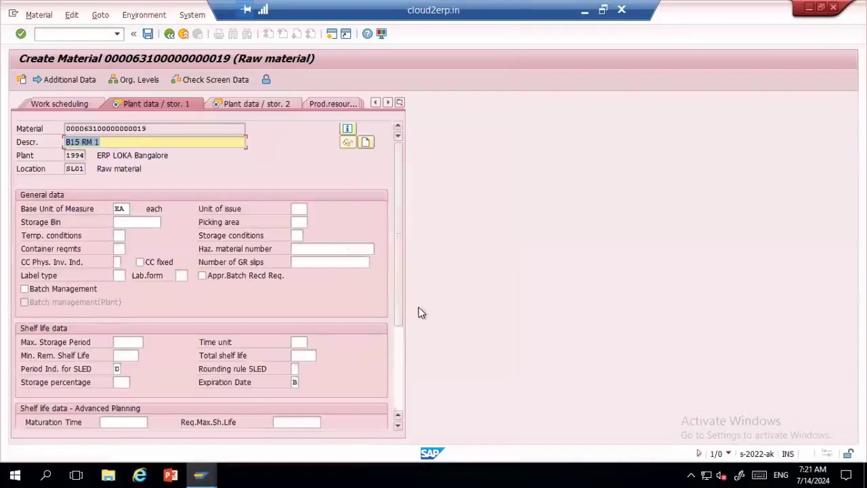
- Continue through both plant data and storage views to the Accounting 1 view
left_click(398, 391)
key("Return")
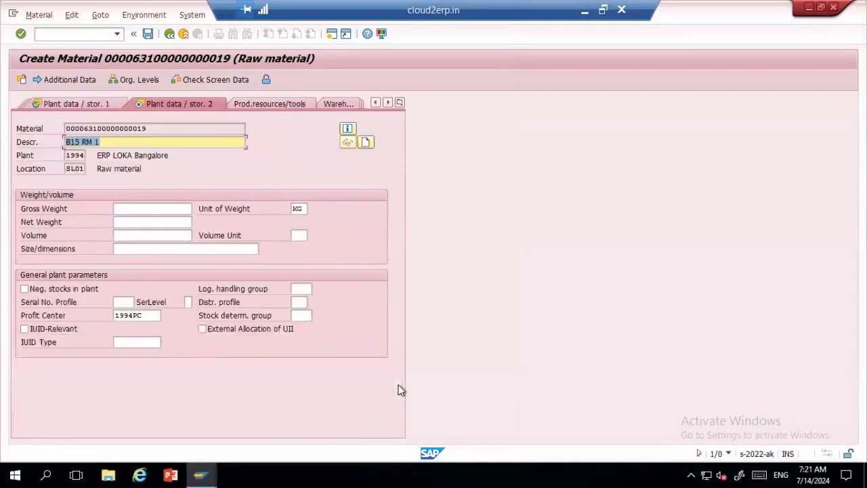
key("Return")
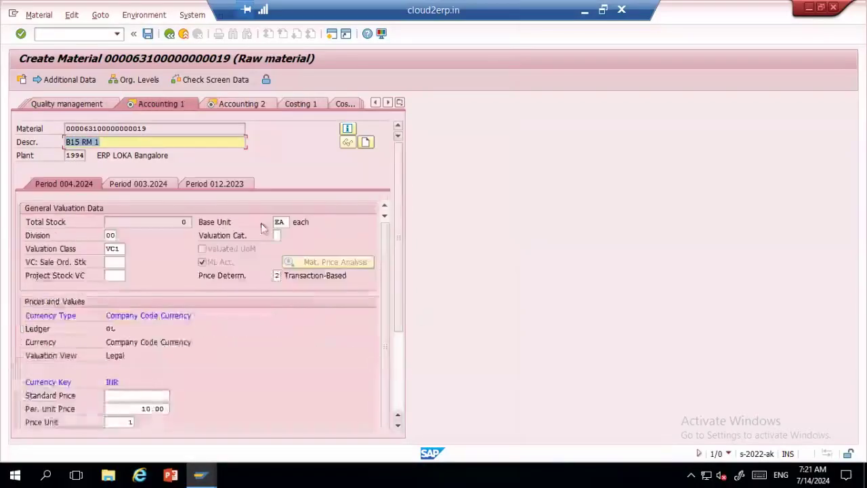
- Check the valuation class and prices in Accounting 1, continue through Accounting 2, and cancel the exit prompt
left_click(125, 248)
left_click(134, 248)
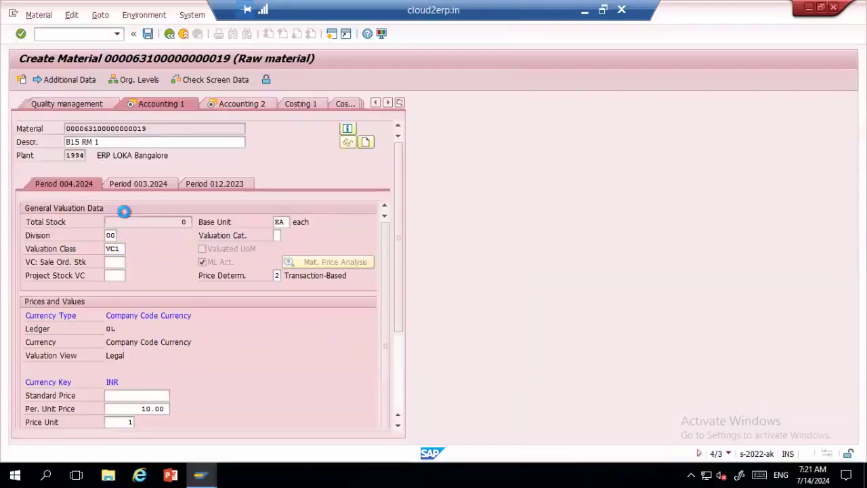
double_click(41, 79)
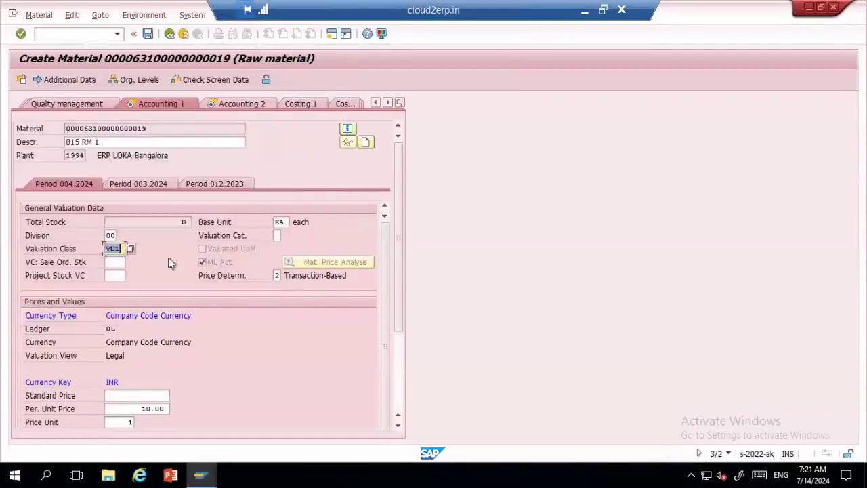
scroll(402, 389, "down", 3)
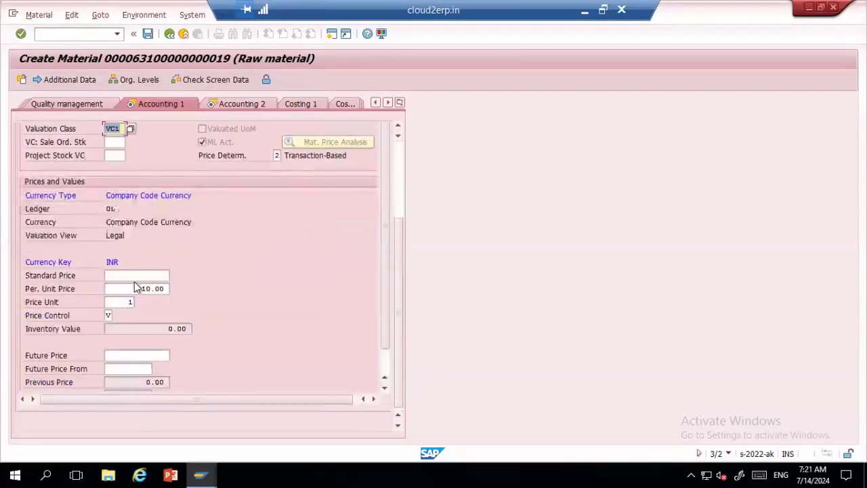
key("Return")
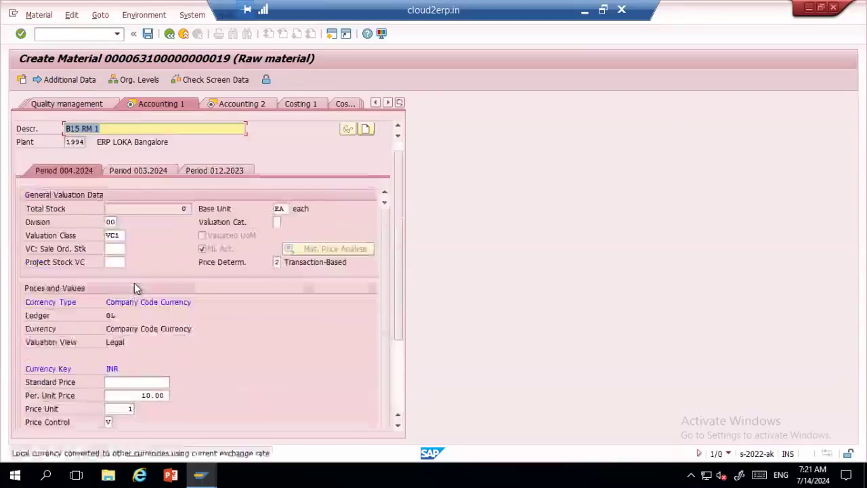
key("Return")
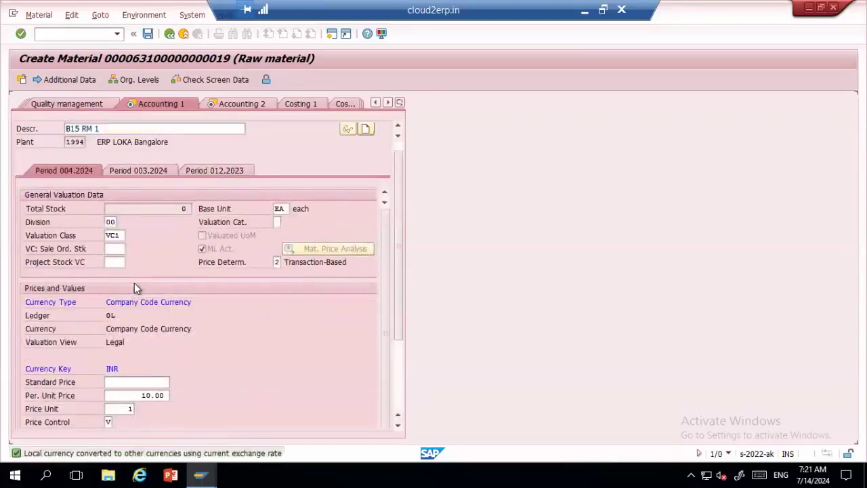
key("Return")
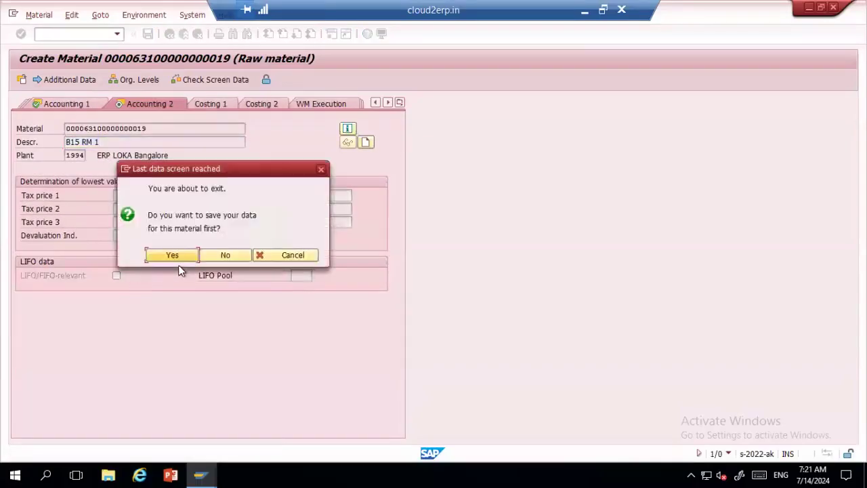
left_click(271, 255)
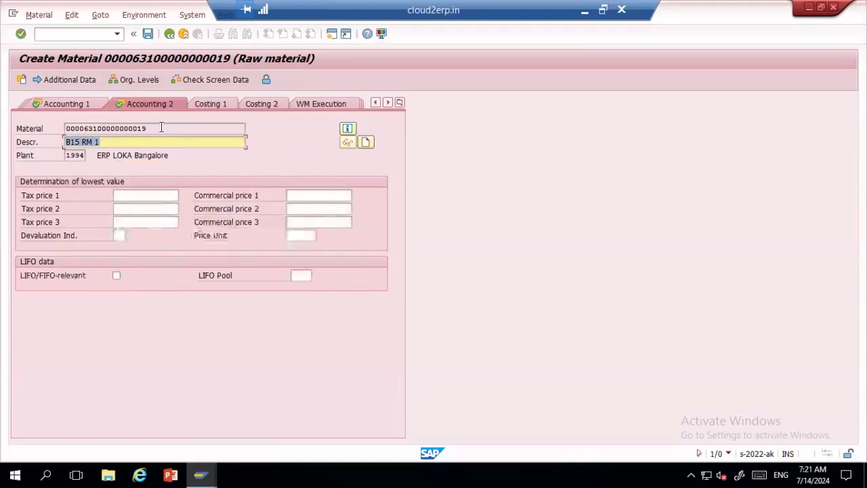
- Record the new material number in Notepad followed by "- RM1", and return to SAP to save the material
left_click(46, 475)
type("t")
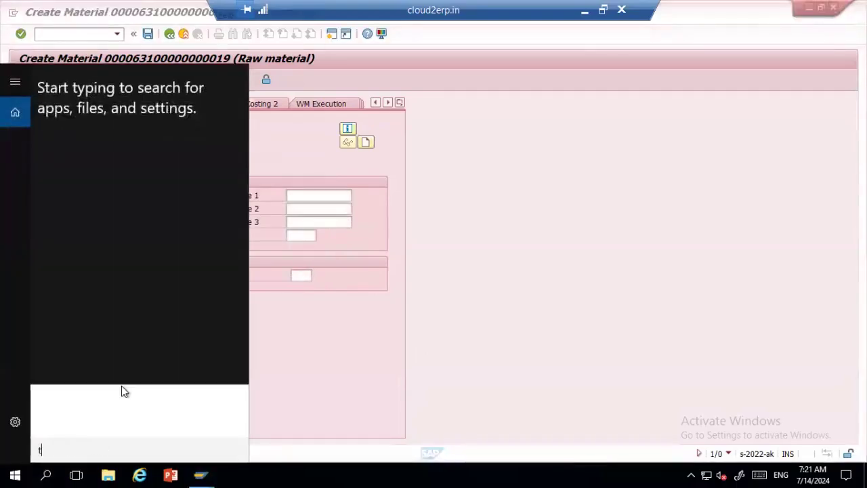
type("ext")
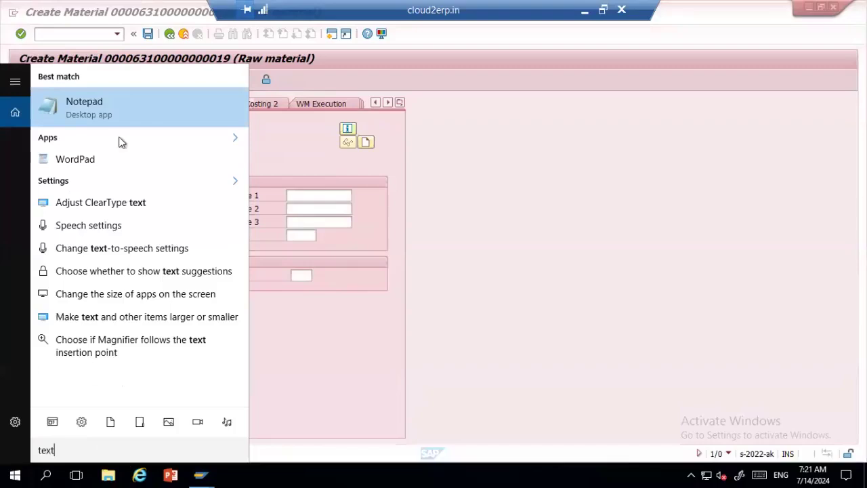
left_click(98, 101)
key("ctrl+v")
type("- RM1")
left_click(280, 112)
left_click(148, 34)
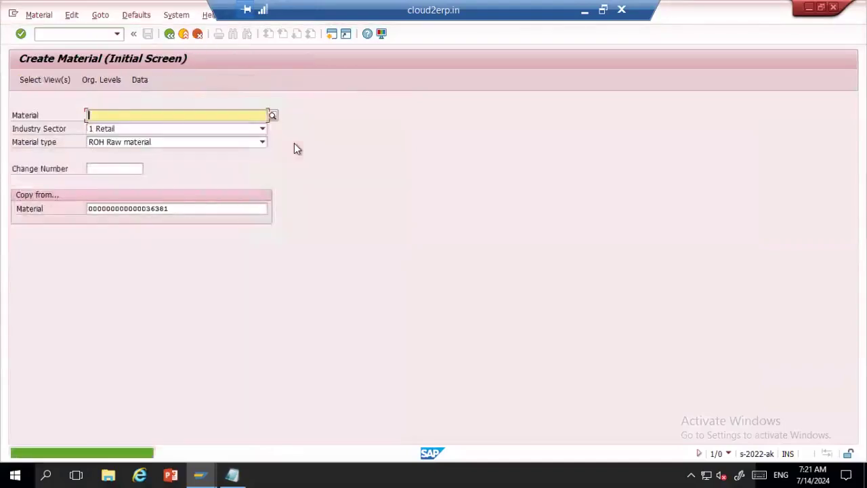
- Set material 36382 as the copy-from material for another raw material and proceed to the view selection
left_click(183, 210)
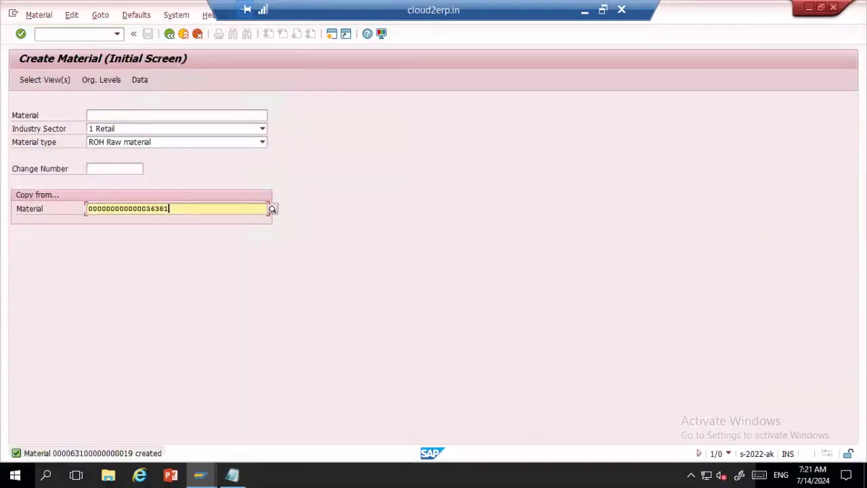
key("BackSpace")
type("2")
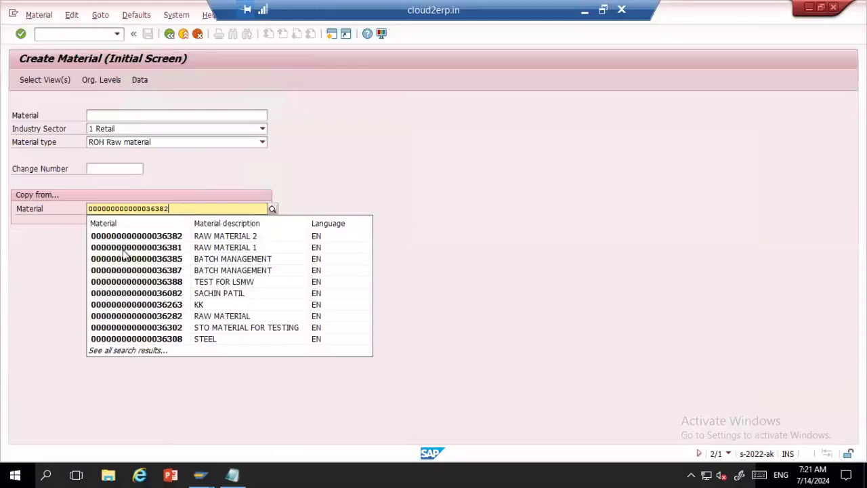
left_click(147, 240)
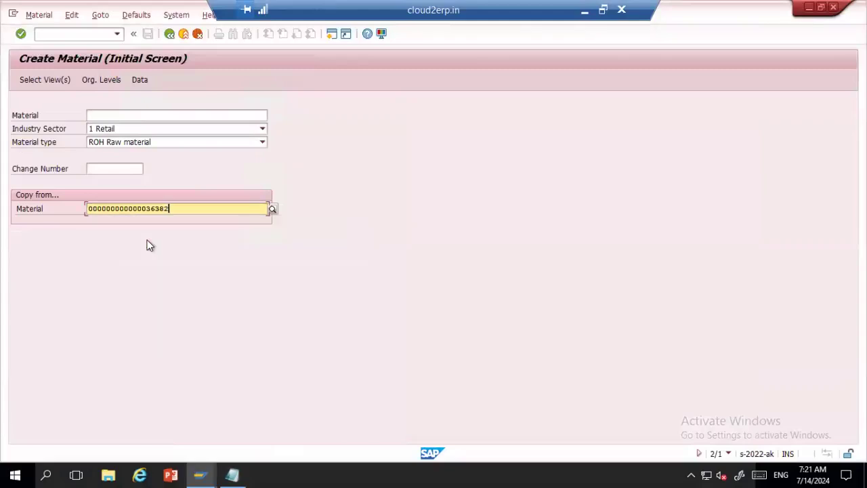
key("Return")
- Select the Basic Data 1 and 2, Sales Org. Data 1 and 2, Sales General/Plant, International Trade: Export and Purchasing views
left_click(192, 162)
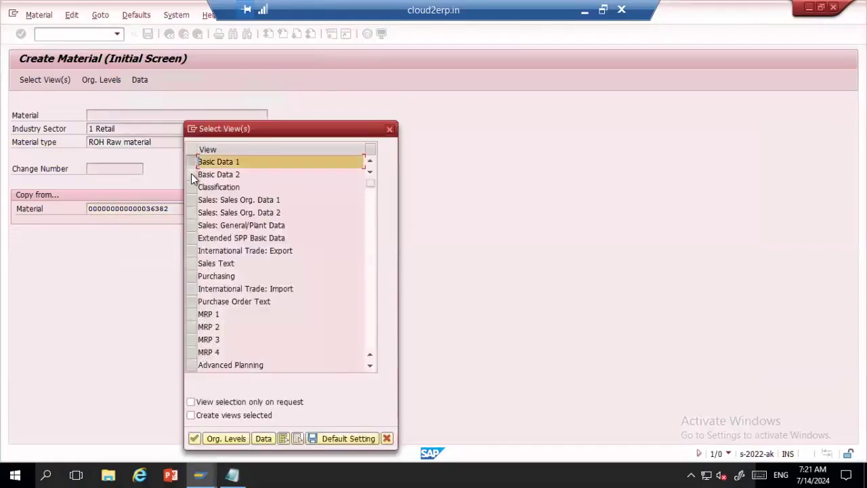
left_click(192, 175)
left_click(193, 200)
left_click(193, 212)
left_click(193, 225)
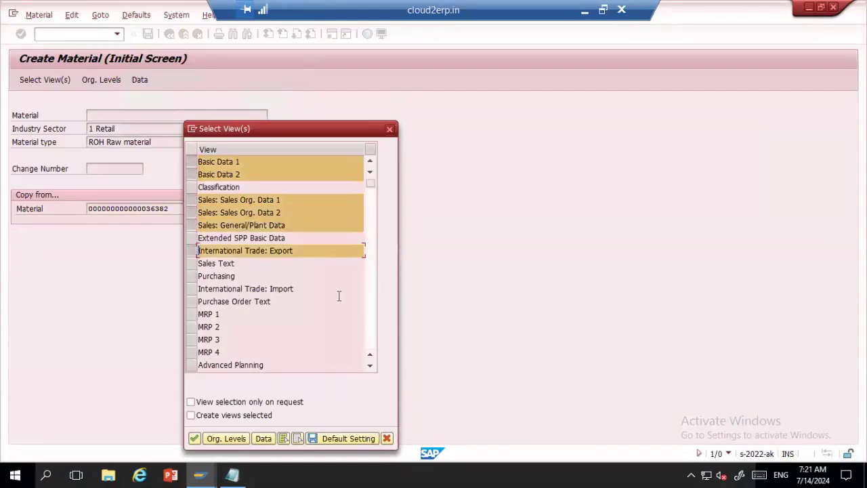
left_click(194, 276)
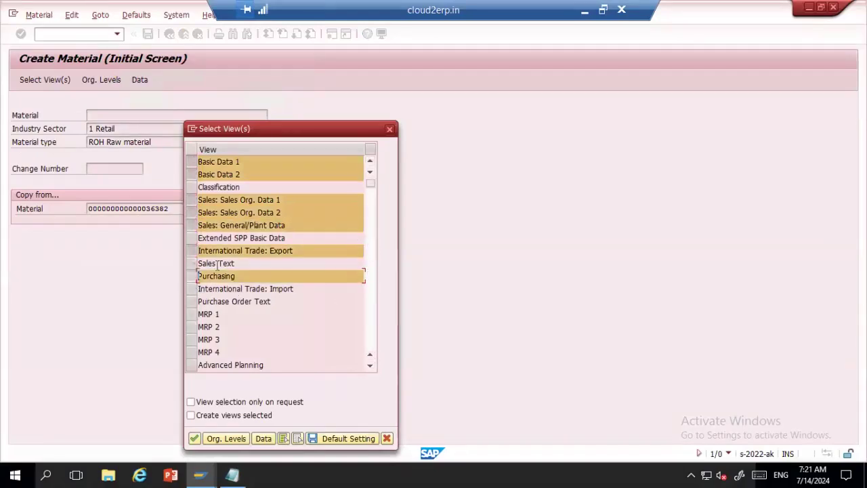
- Add the General Plant Data / Storage 1 and 2 and Accounting 1 and 2 views, and continue to the organizational levels
left_click(371, 236)
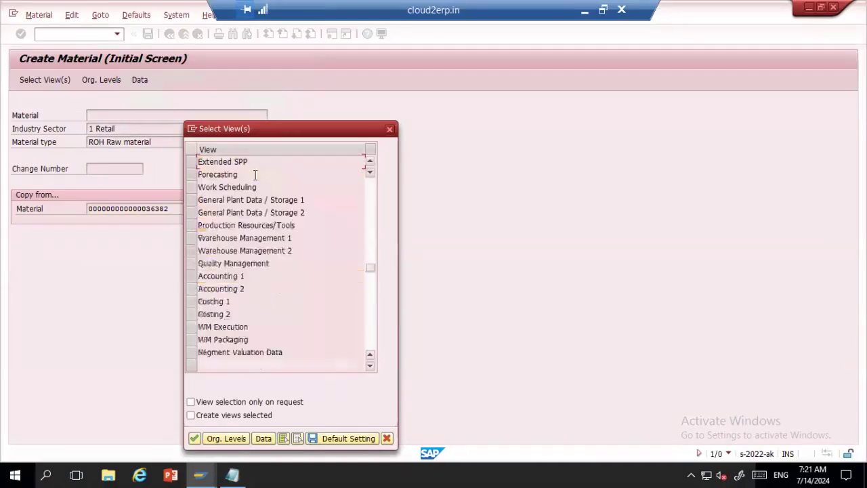
left_click(191, 202)
left_click(191, 212)
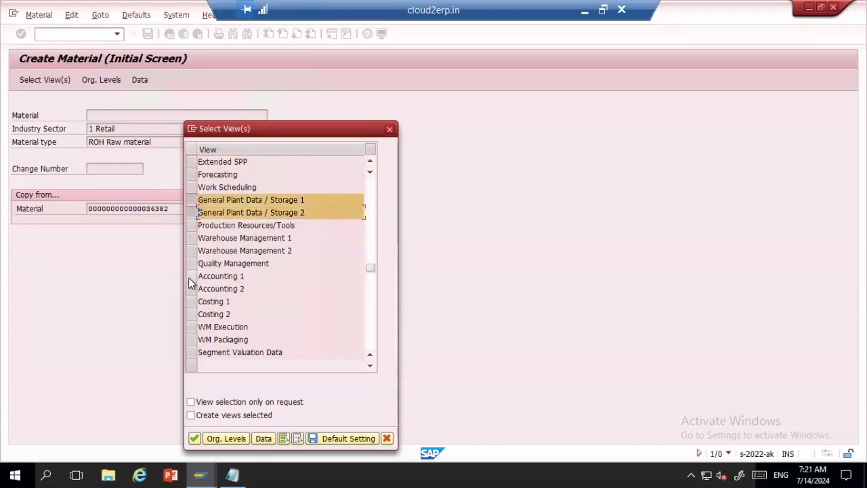
left_click(191, 276)
left_click(191, 289)
left_click_drag(289, 136, 287, 62)
left_click(211, 380)
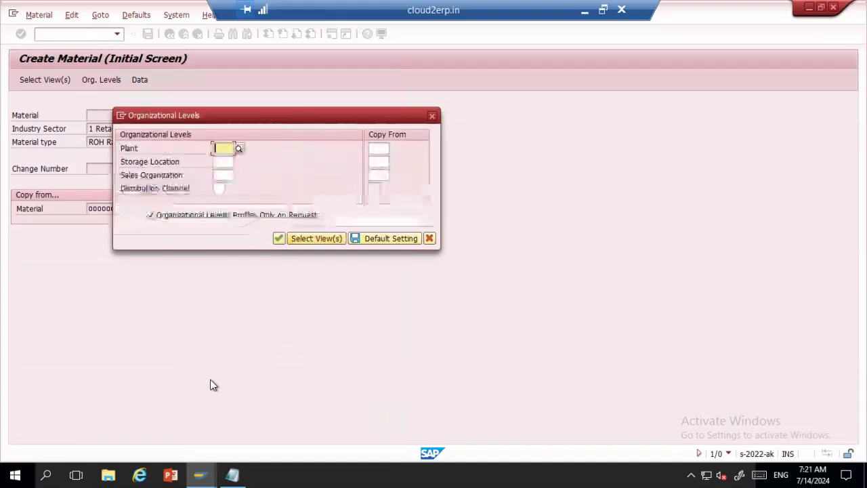
- Set the organizational levels to plant 1994, storage location sl01, sales organization 1994 and distribution channel 01 for the second raw material
key("Down")
key("Return")
key("Down")
key("Tab")
key("Down")
type("\\")
key("Tab")
key("Down")
key("Return")
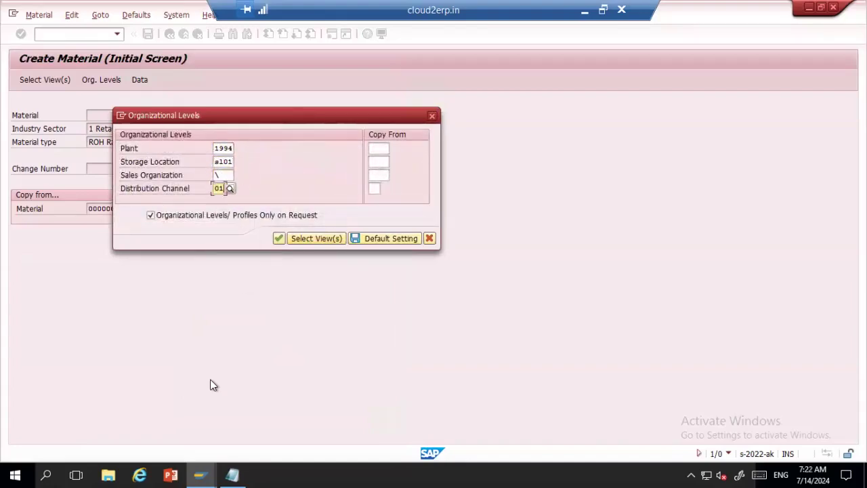
key("shift+Tab")
key("BackSpace")
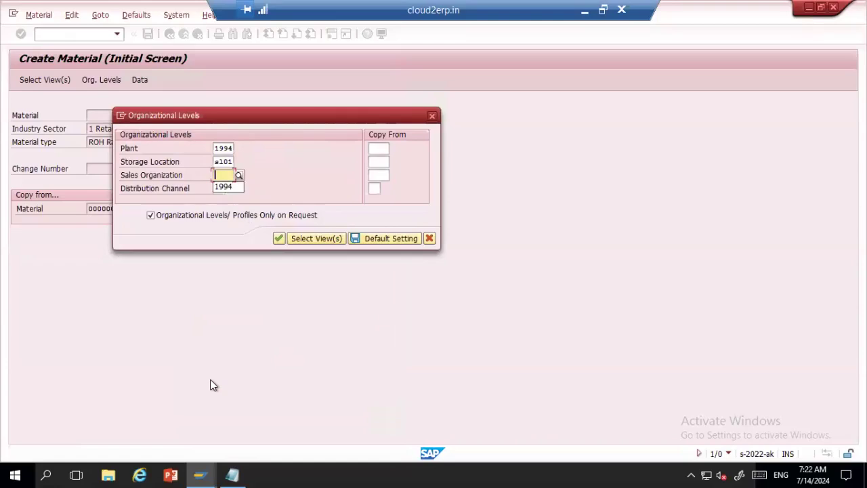
key("Down")
key("Tab")
- Set the copy-from levels to plant 1994, storage location SL01, sales organization 1994 and distribution channel 01 for the second raw material
key("Tab")
key("Down")
key("Return")
key("Tab")
key("Down")
key("Tab")
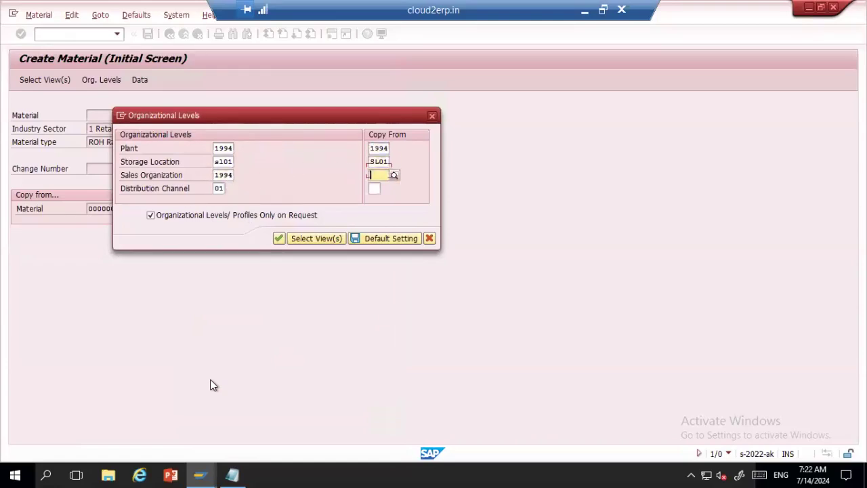
key("Down")
key("Return")
key("Tab")
key("Down")
key("Return")
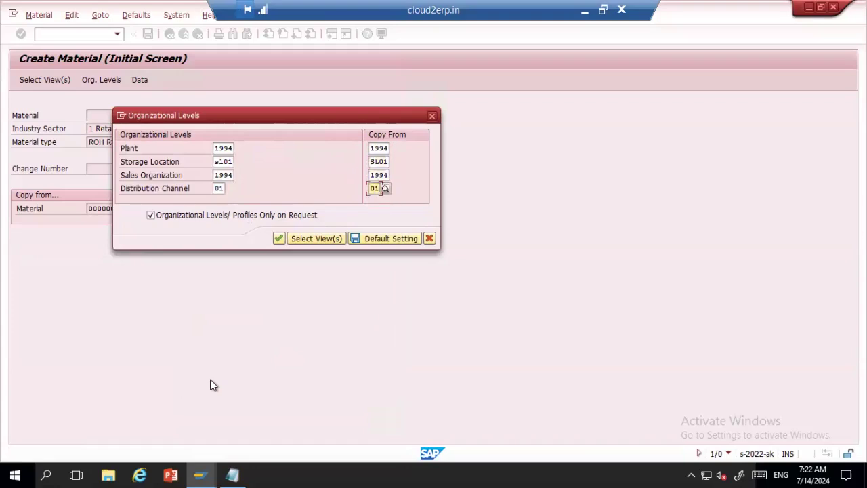
- Confirm the organizational levels and set the second raw material's description to B15 RM2
left_click(280, 239)
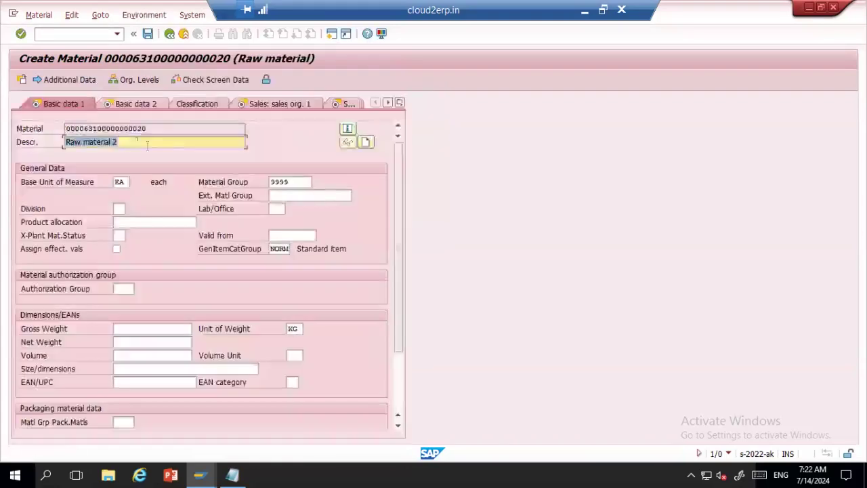
type("B15 RM2")
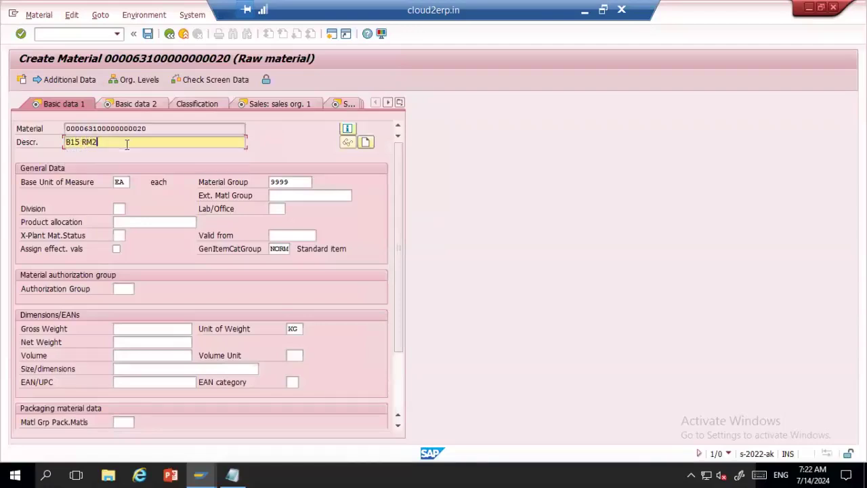
key("Return")
key("Return")
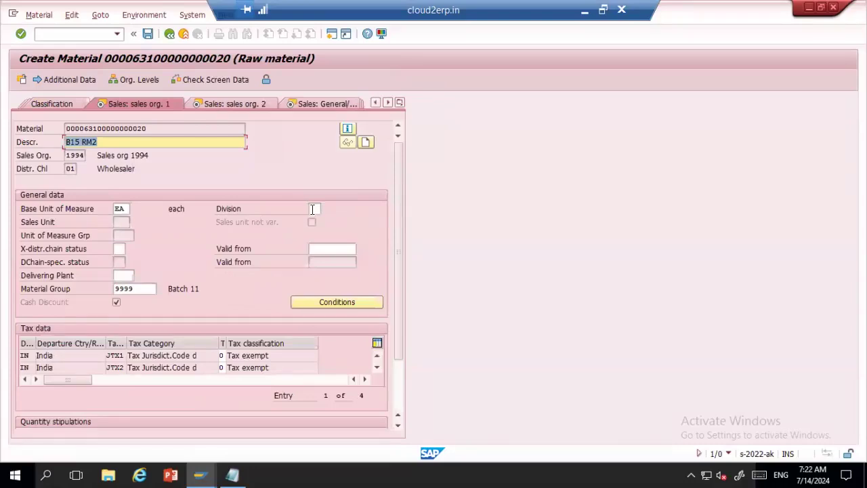
- Set the division to 00 Cross Division and proceed through the sales, export, purchasing and plant data views to Accounting 1
left_click(313, 209)
type("00")
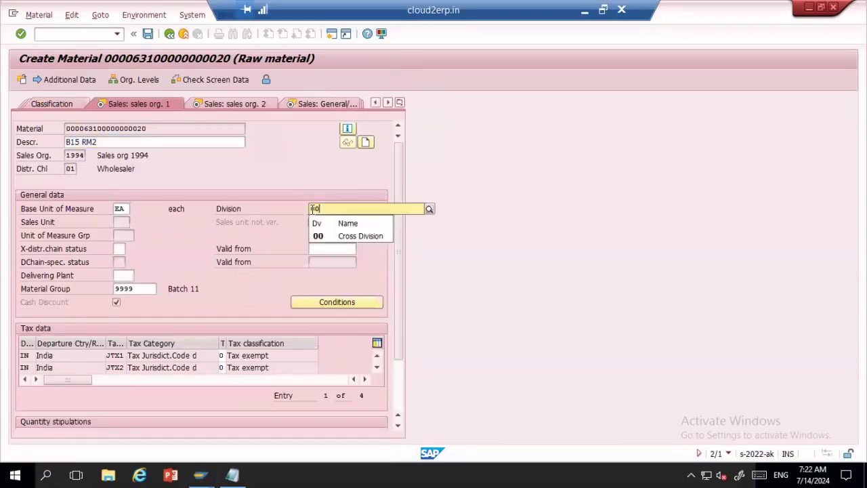
left_click(328, 236)
key("Return")
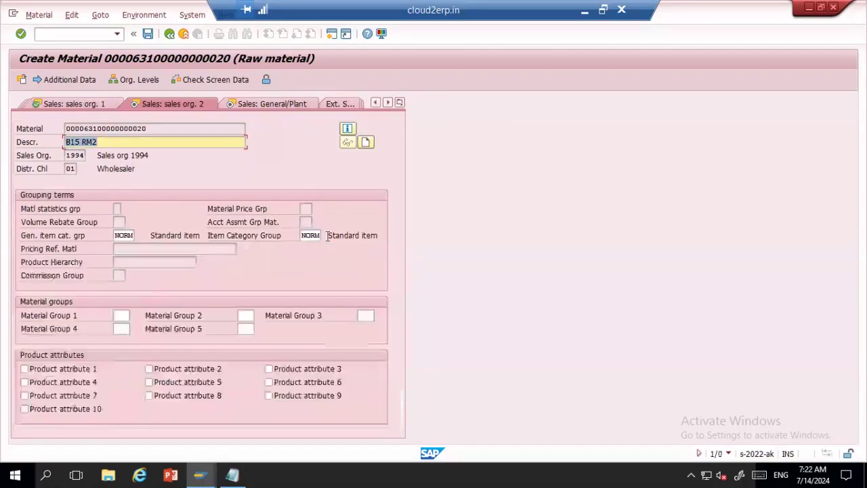
key("Return")
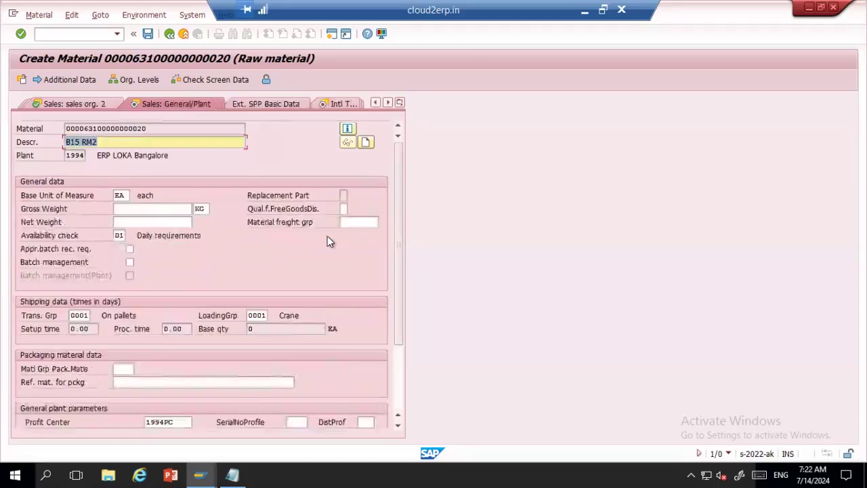
key("Return")
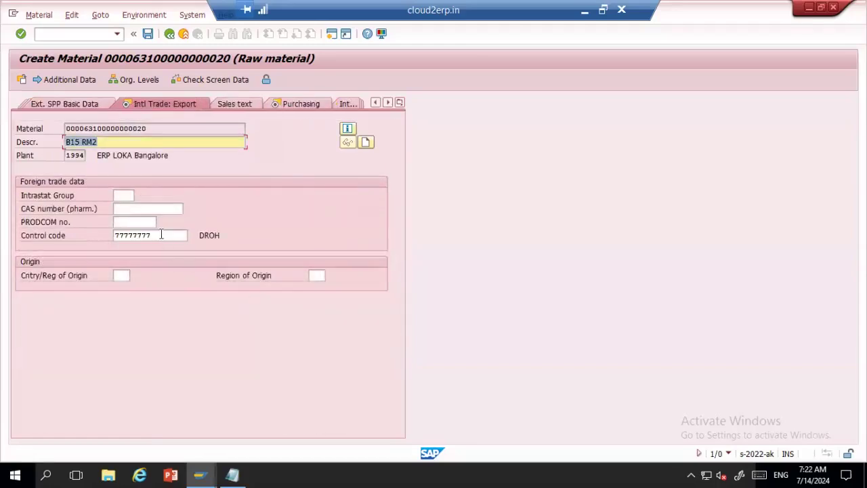
key("Return")
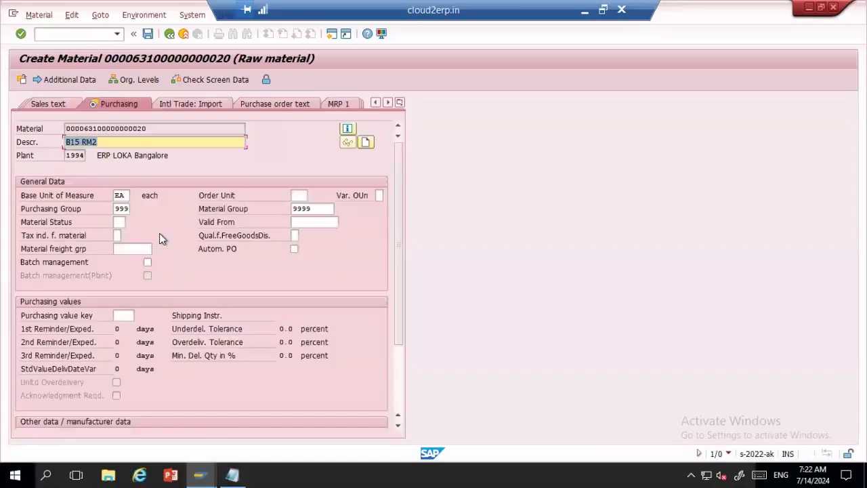
key("Return")
key("Return")
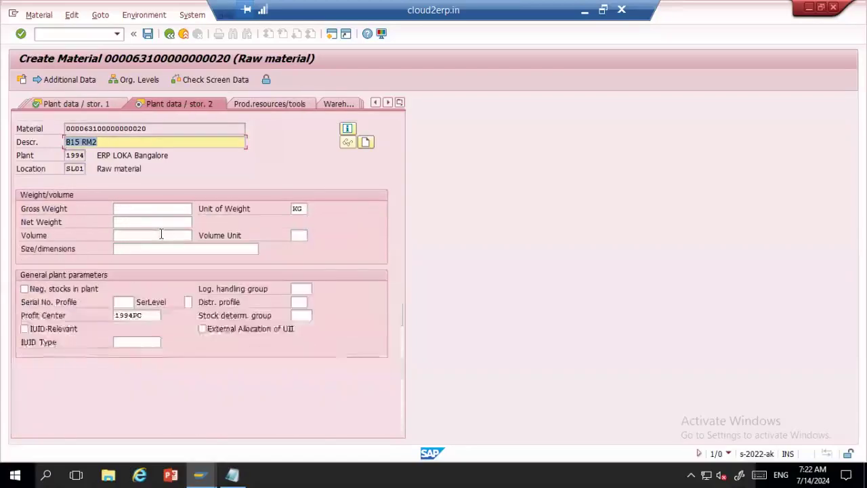
key("Return")
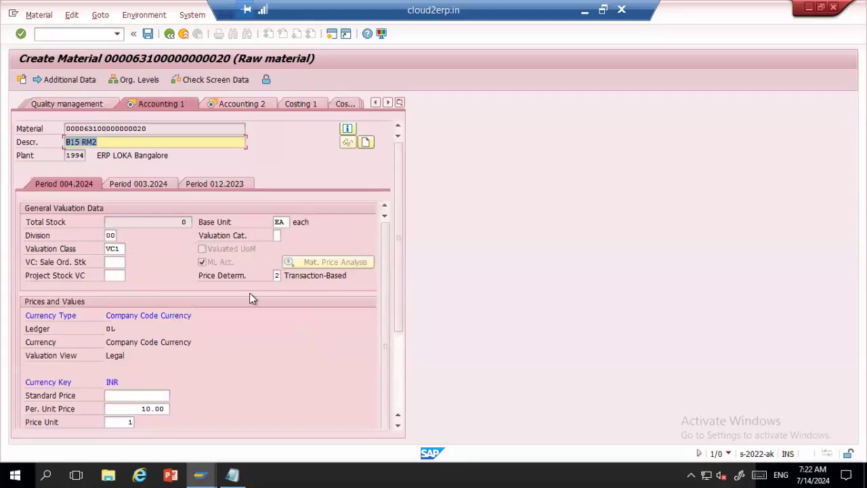
- Set the periodic unit price to 20, accept the Accounting 2 view and save material B15 RM2
double_click(137, 409)
type("20")
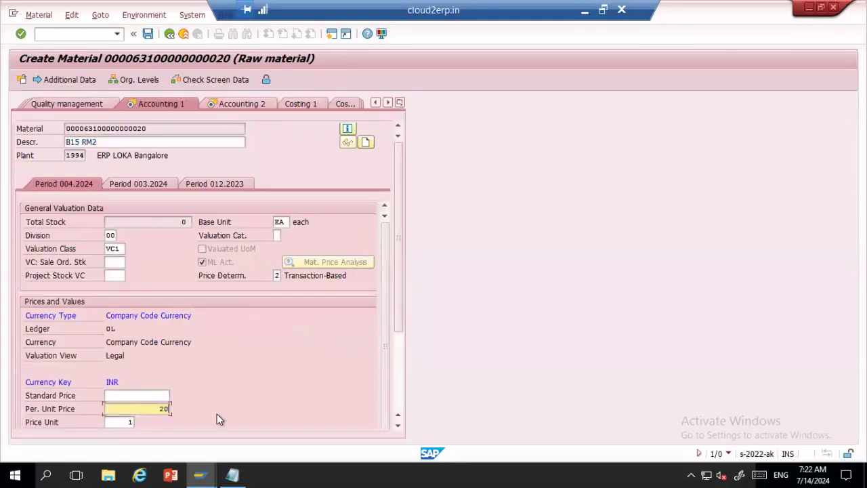
key("Return")
key("Return")
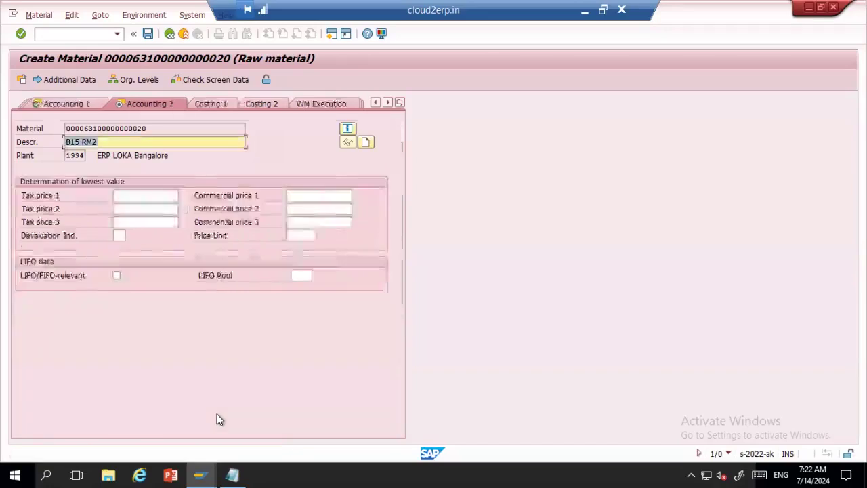
key("Return")
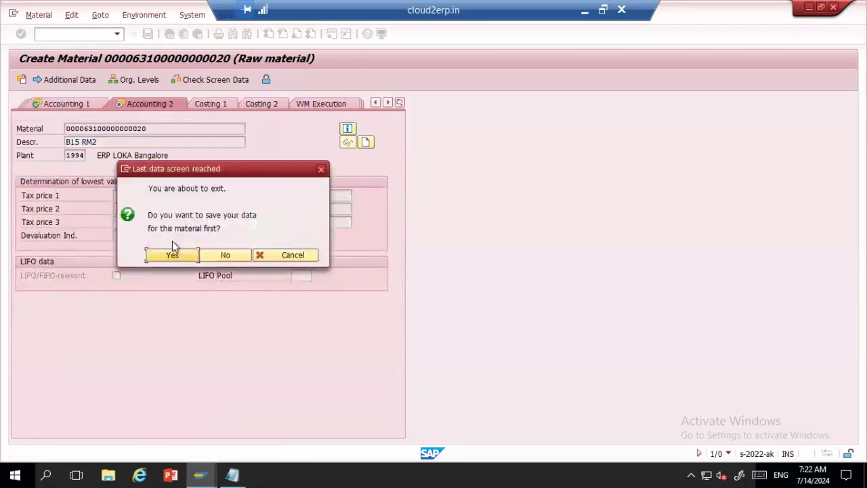
key("Escape")
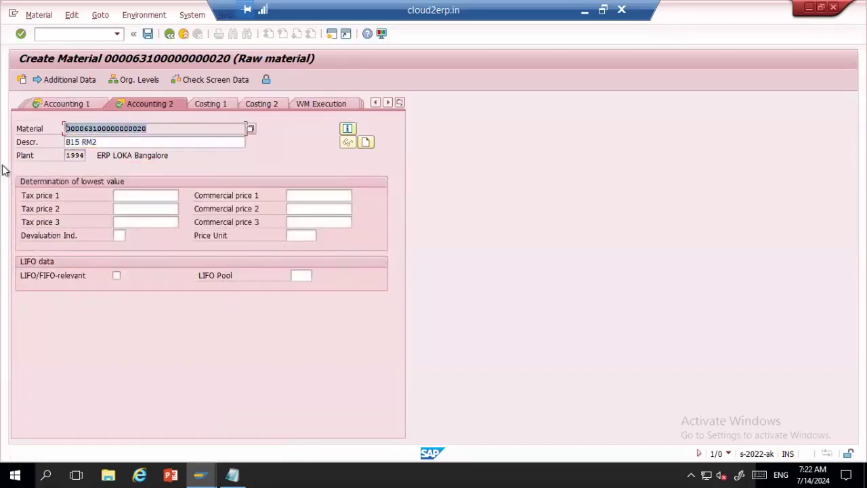
key("ctrl+s")
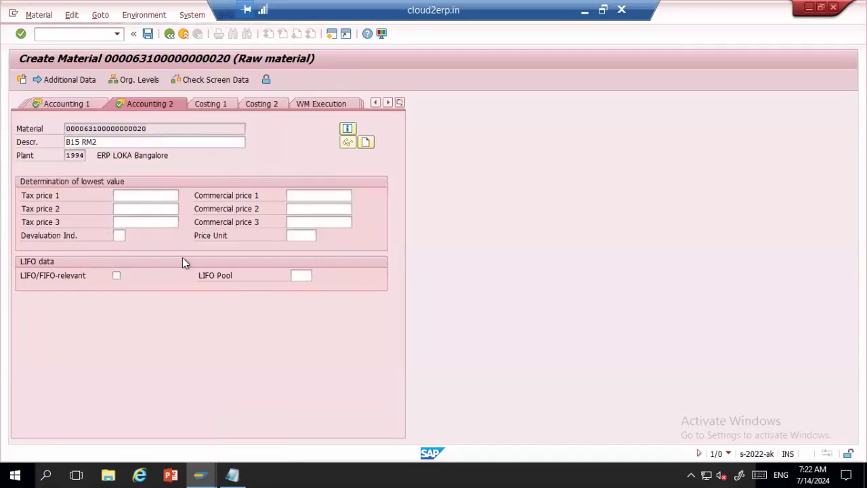
left_click(232, 474)
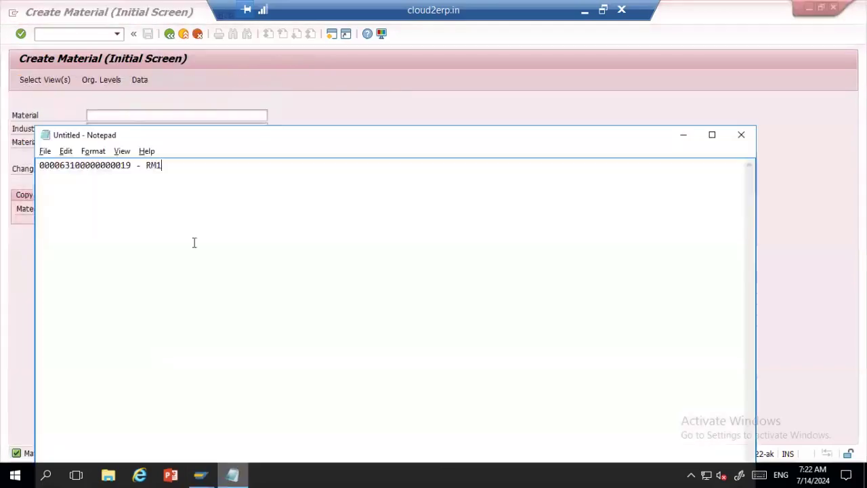
key("Return")
key("ctrl+v")
type("- ")
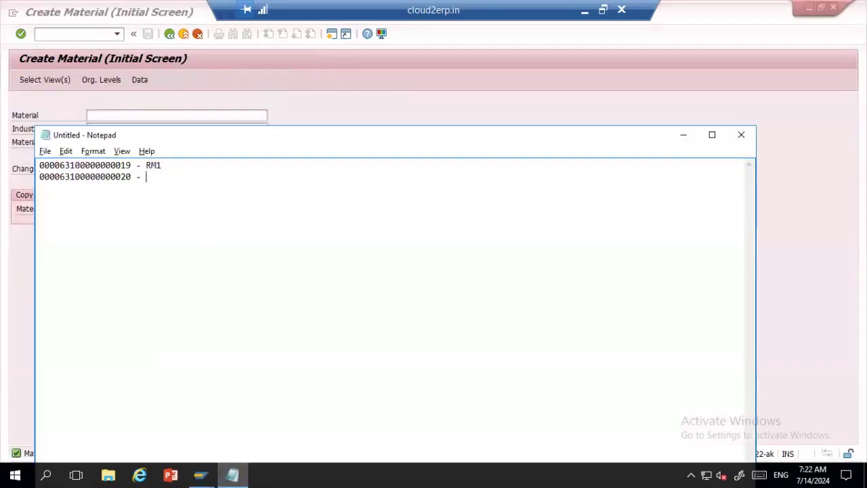
type("RM2")
- Return to SAP and open transaction MM50 in a new session
left_click(347, 63)
left_click(82, 38)
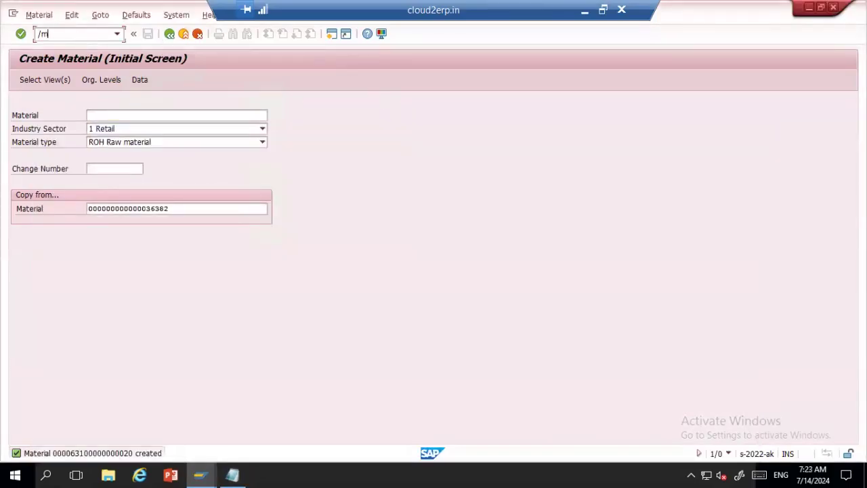
type("/omm50")
key("Return")
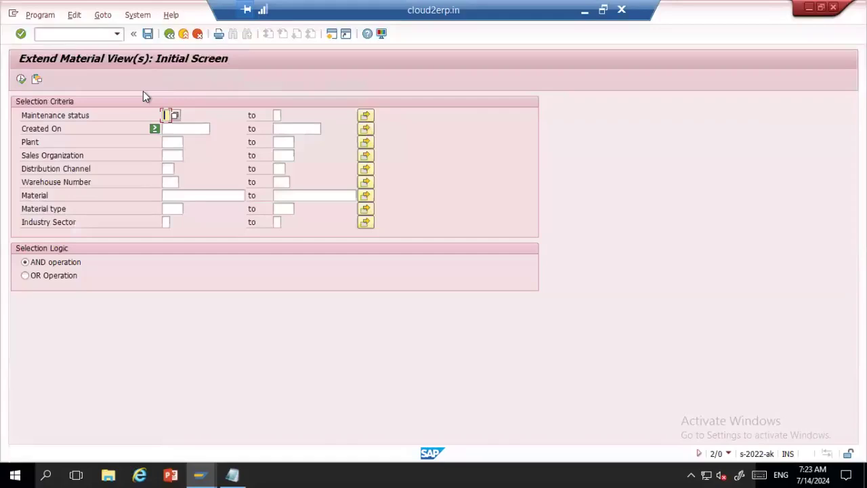
left_click(174, 115)
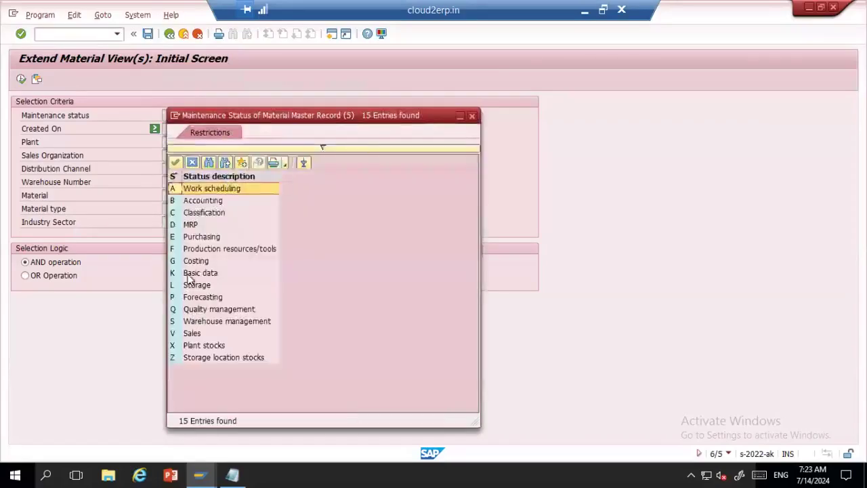
left_click(193, 237)
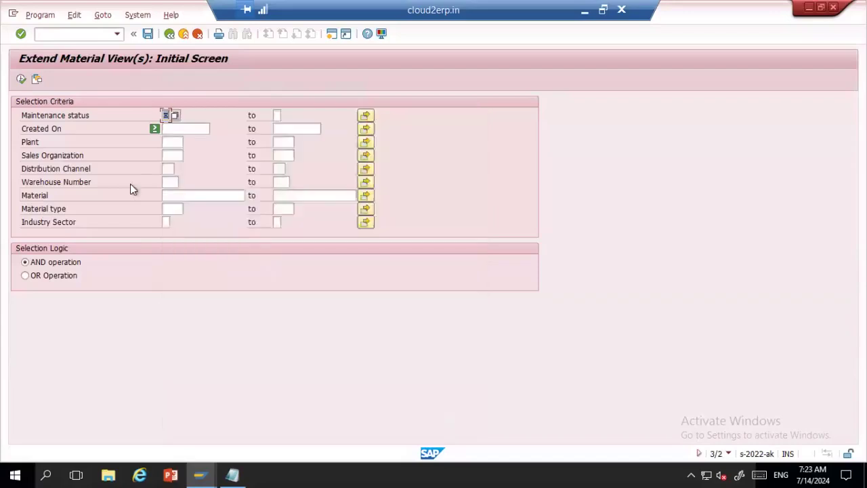
left_click(173, 194)
key("ctrl+v")
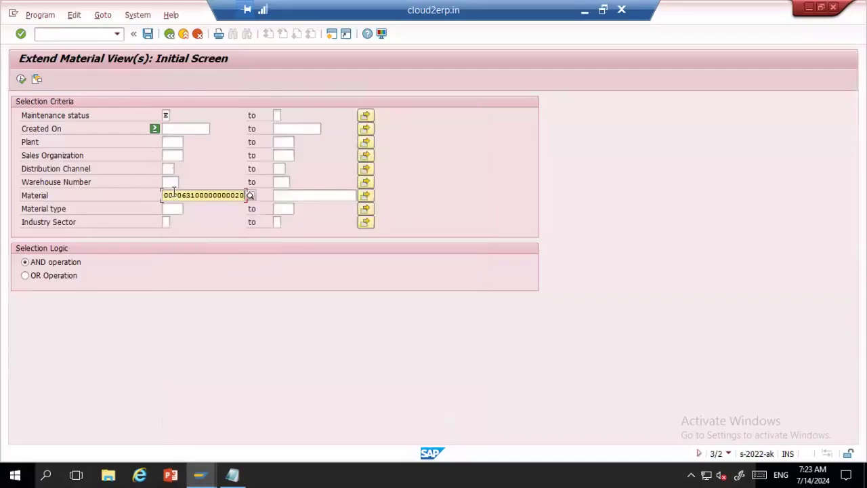
key("BackSpace")
key("BackSpace")
type("19")
key("Tab")
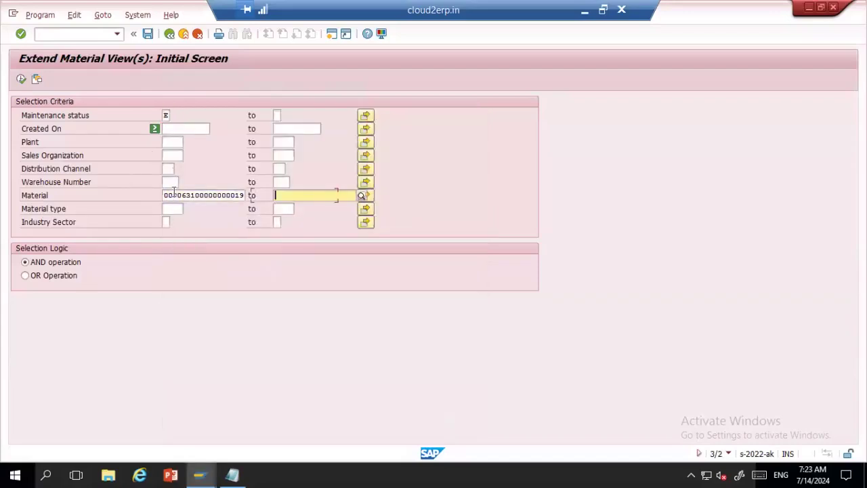
- Run the selection, mark both entries of B15 RM 1 and try to maintain the first one without a plant
left_click(21, 79)
left_click(19, 129)
left_click(18, 138)
left_click(49, 80)
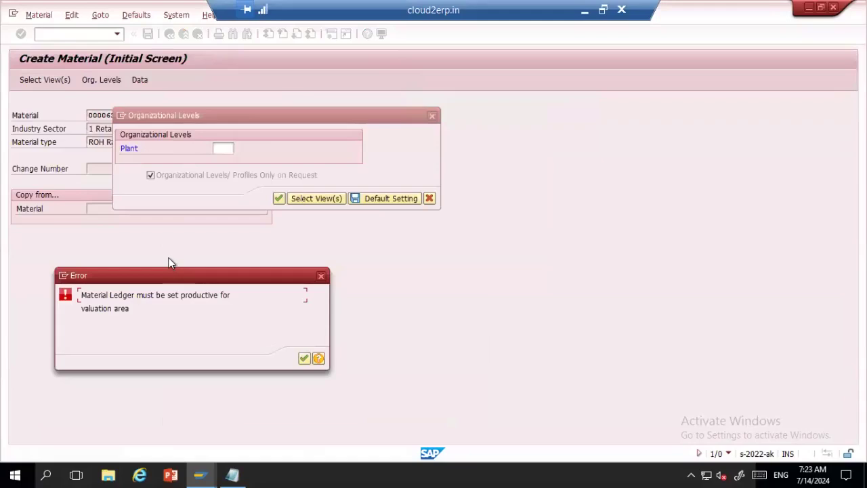
left_click(304, 359)
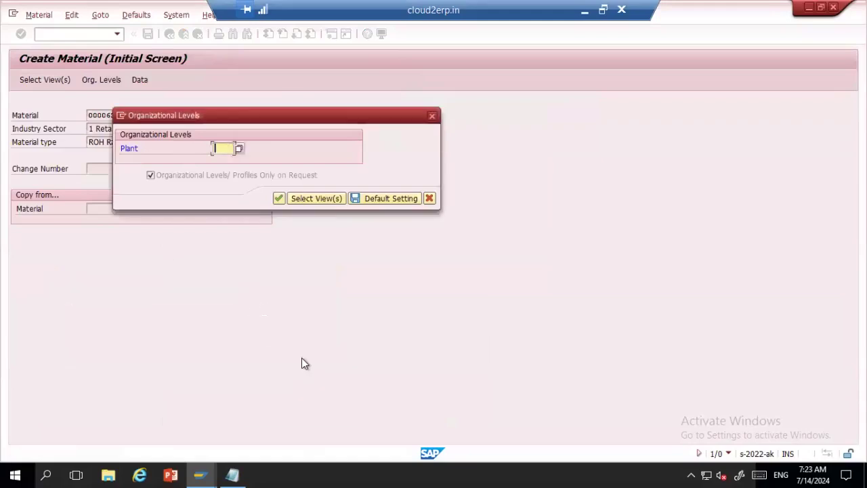
left_click(432, 115)
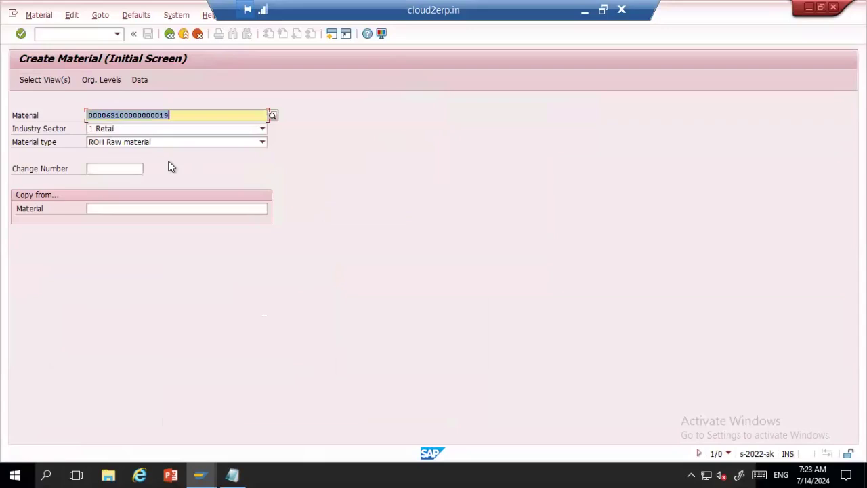
- Skip the entry without a plant and save the purchasing view of B15 RM 1 for plant 1994
left_click(47, 16)
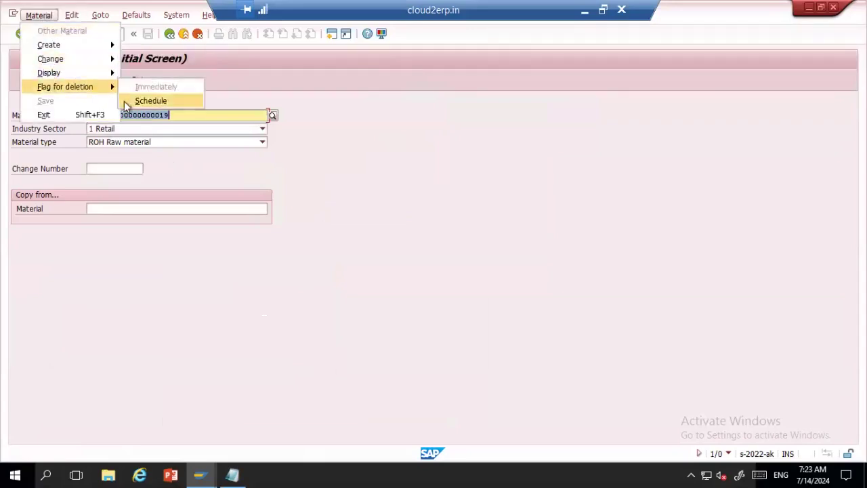
left_click(178, 54)
key("Return")
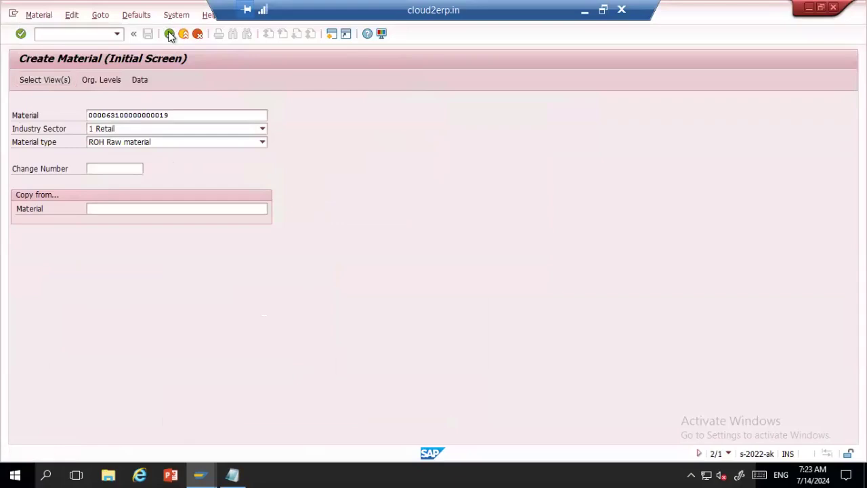
left_click(168, 33)
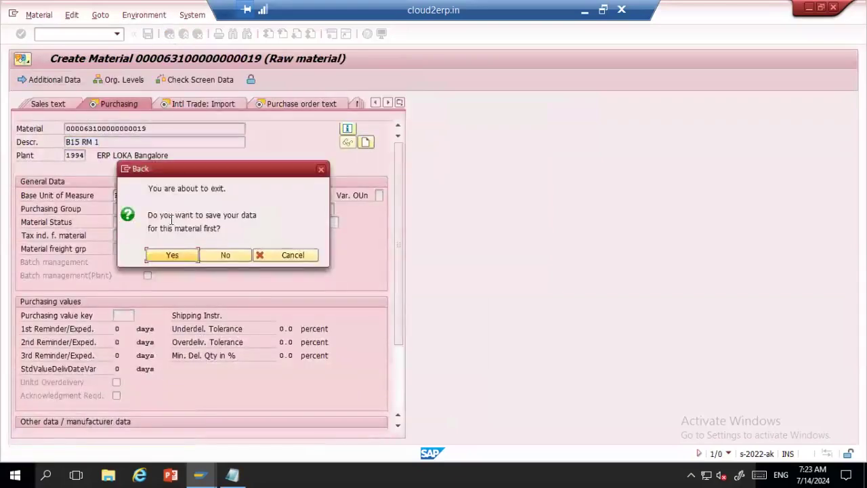
left_click(173, 256)
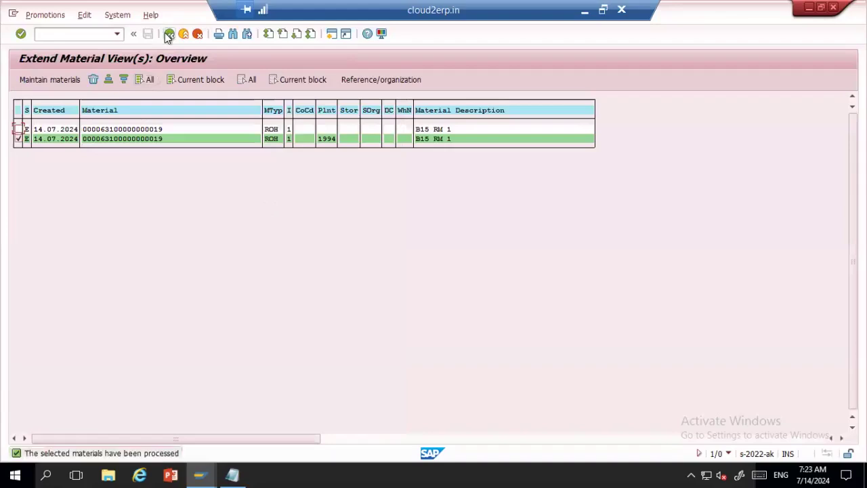
left_click(169, 34)
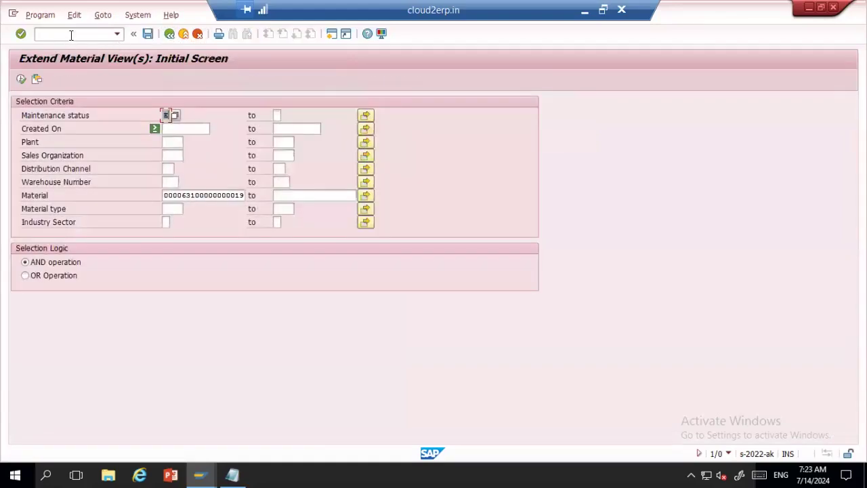
left_click(168, 34)
type("mm03")
key("Return")
key("Return")
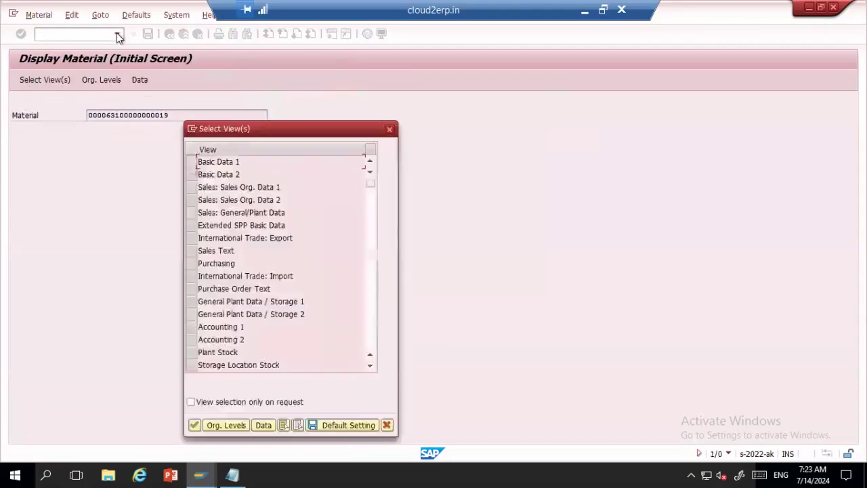
- Display the Accounting 1 view of B15 RM 1 for plant 1994
left_click(191, 327)
key("Return")
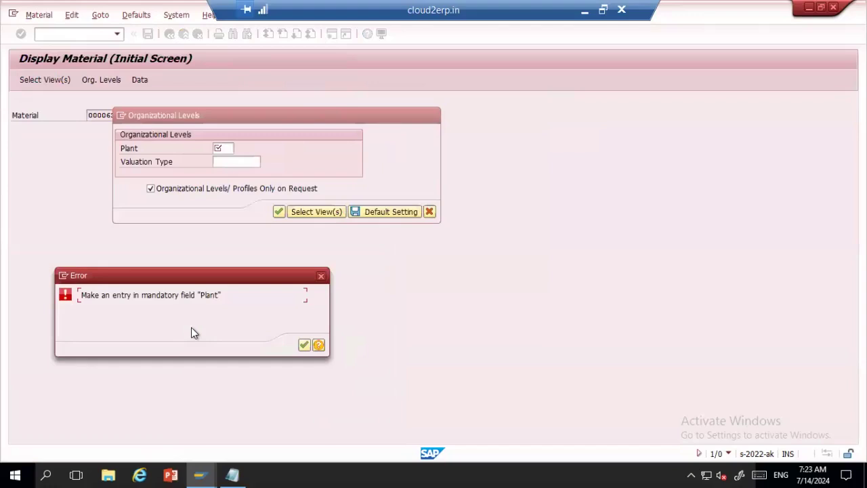
key("Return")
key("Return")
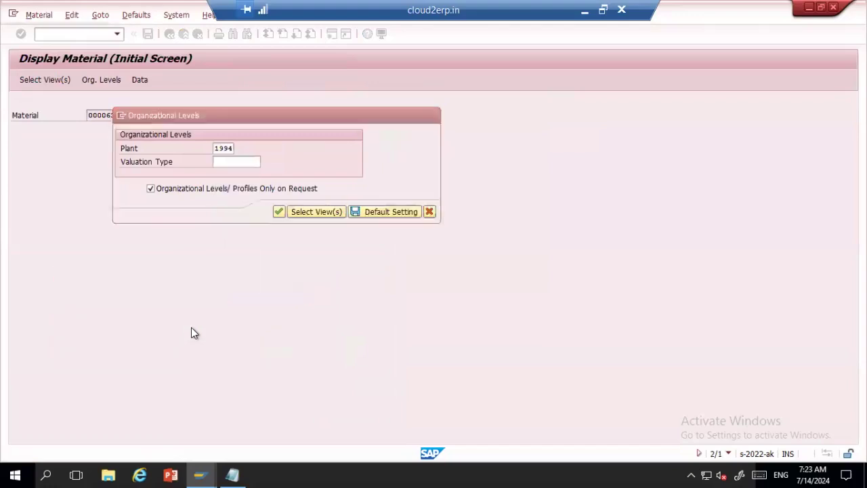
key("Return")
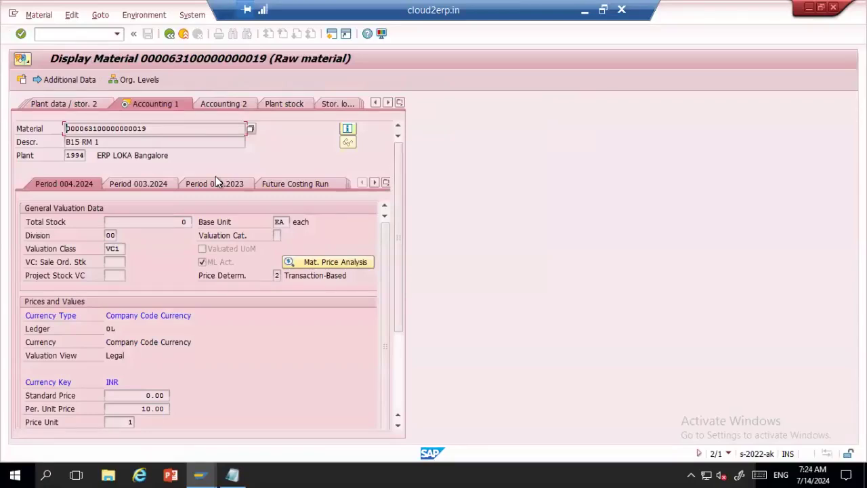
- Leave the display of B15 RM 1 and start transaction MM50 for extending material views
left_click(170, 34)
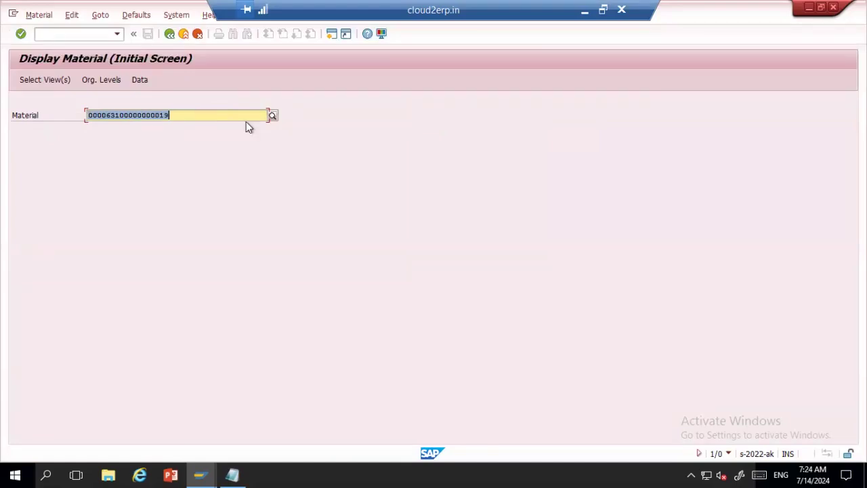
left_click(86, 34)
type("/")
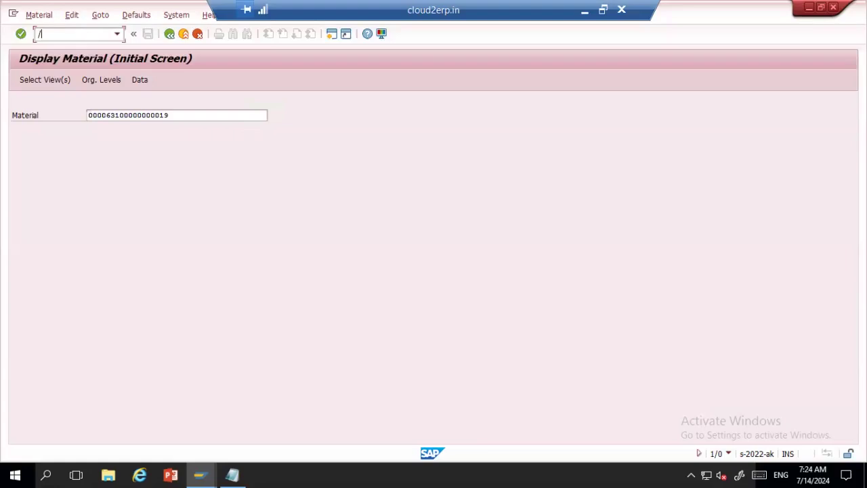
type("nmm50")
key("Return")
type("E")
left_click(188, 195)
left_click(196, 206)
key("F8")
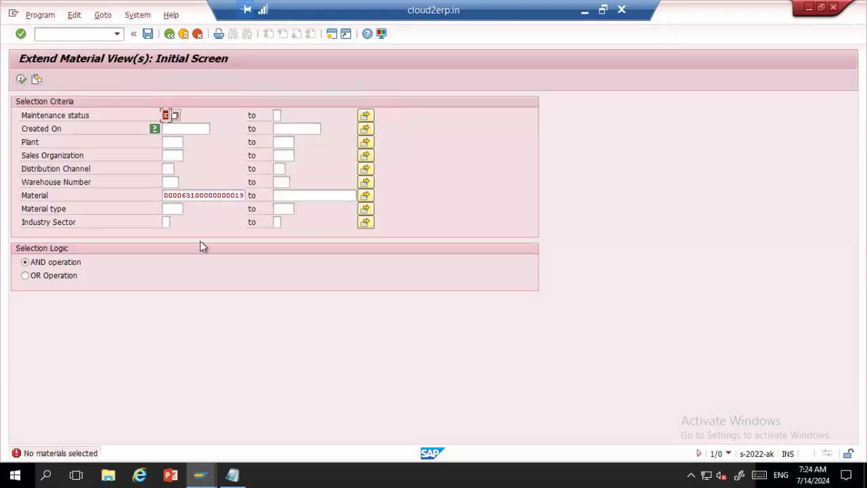
left_click(243, 196)
key("F8")
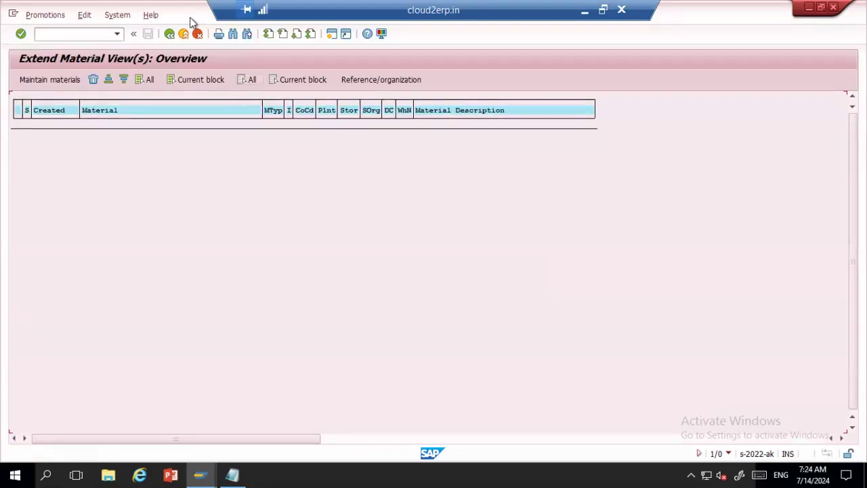
- Leave the material extension screens and start transaction MM01 to create a material
left_click(170, 34)
left_click(170, 35)
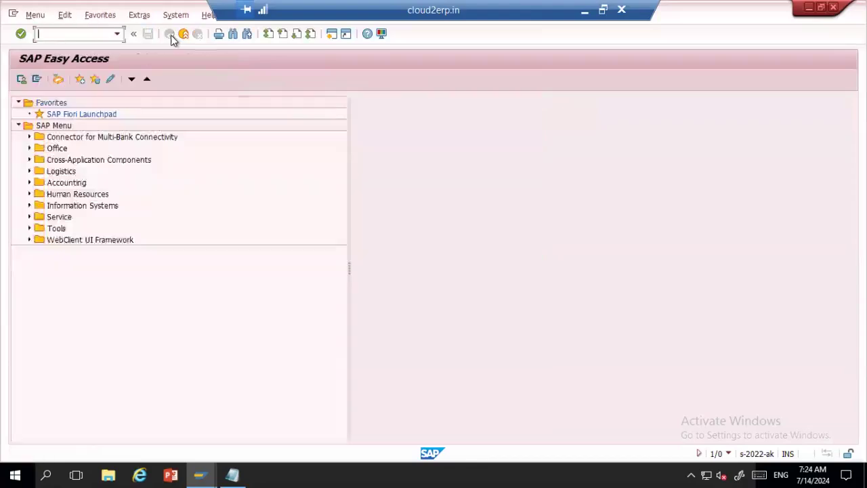
type("mm01")
key("Return")
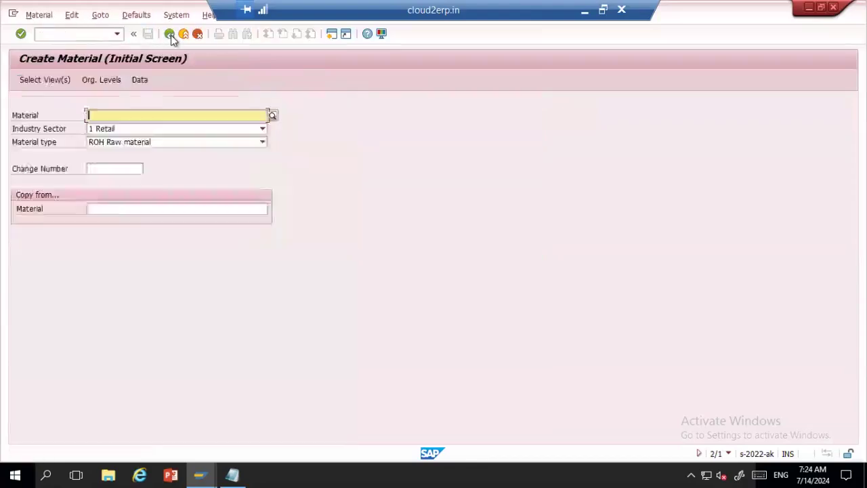
key("alt+Tab")
key("alt+Tab")
key("alt+Tab")
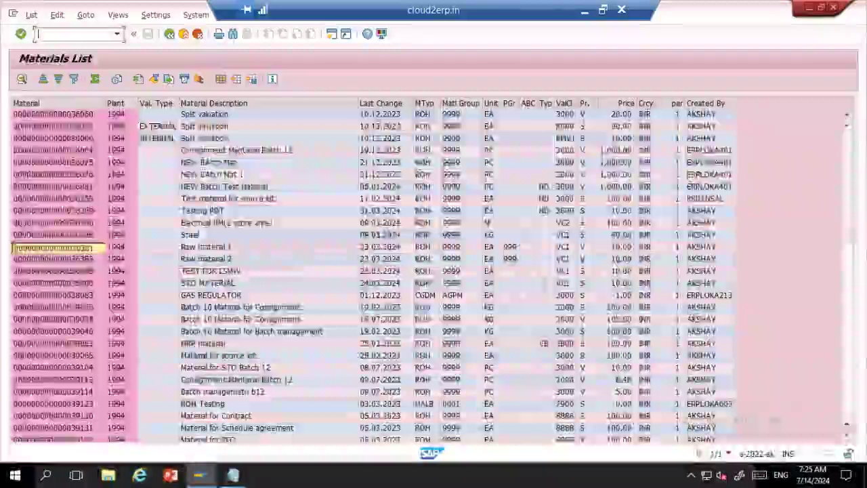
key("Page_Up")
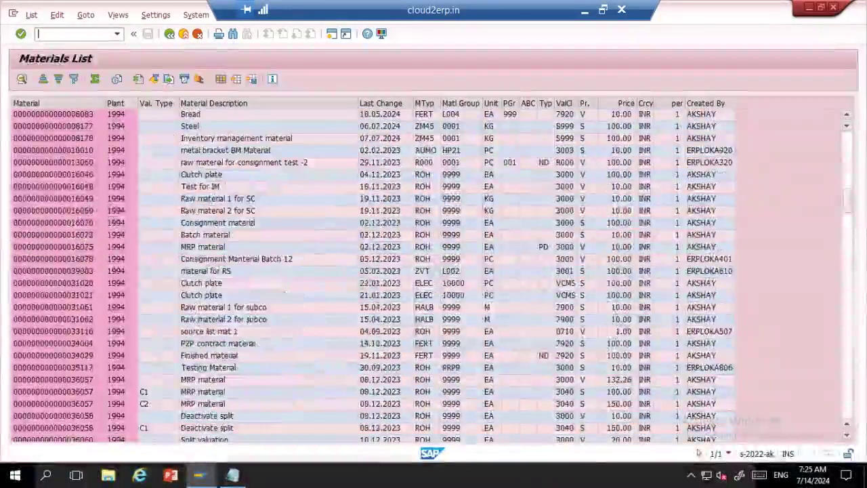
key("Page_Up")
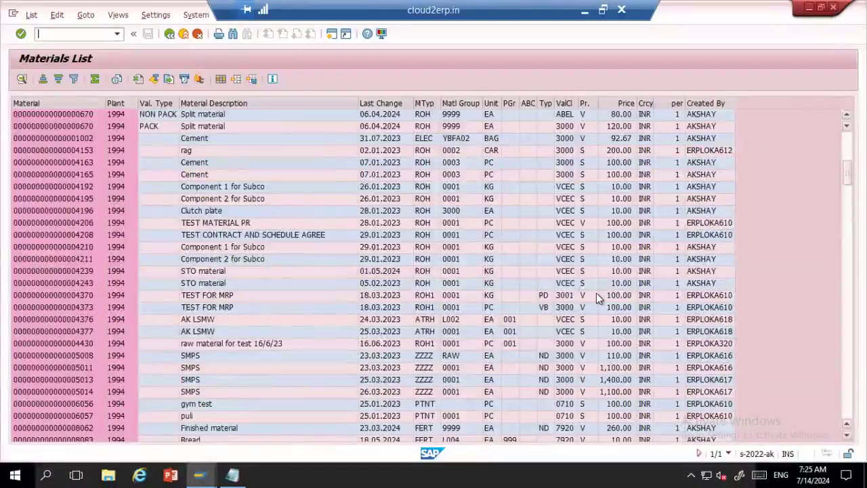
left_click(83, 431)
left_click(83, 430)
key("alt+Tab")
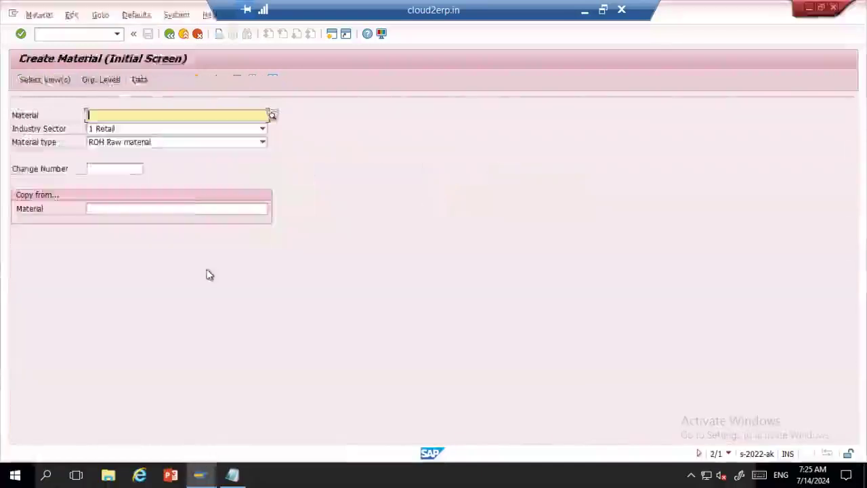
left_click(194, 205)
key("ctrl+v")
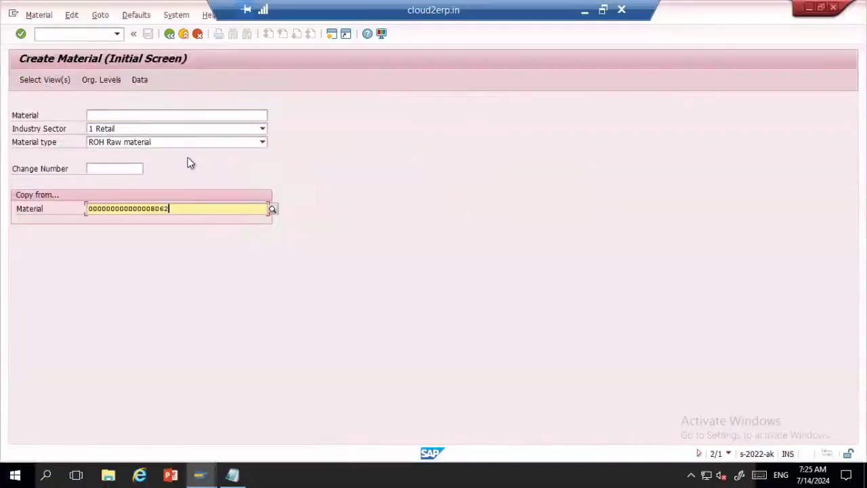
- Set the material type to FERT finished material and open the view selection
left_click(194, 142)
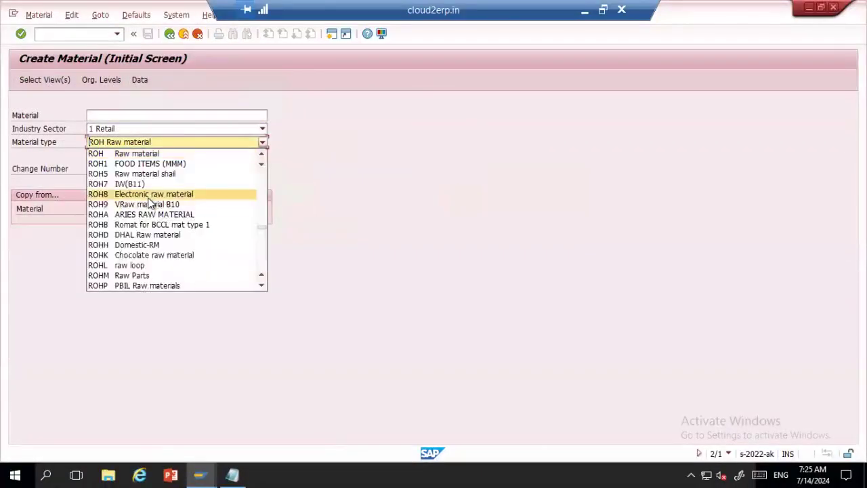
scroll(150, 203, "up", 5)
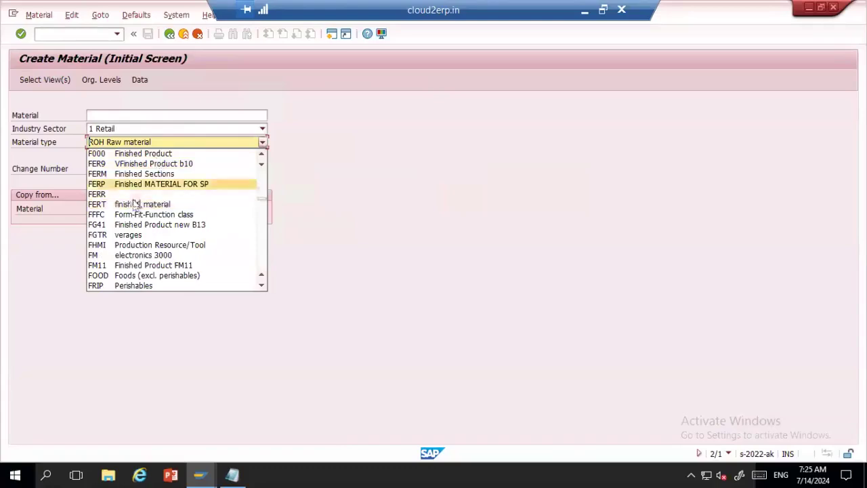
left_click(134, 204)
key("Return")
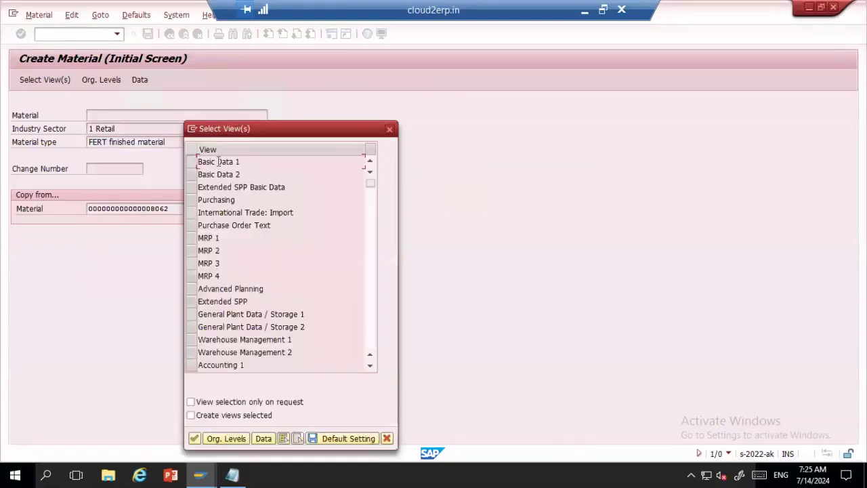
- Select the views Basic Data 1, Basic Data 2, Purchasing and MRP 1 to MRP 4 for the new material
left_click_drag(245, 124, 330, 40)
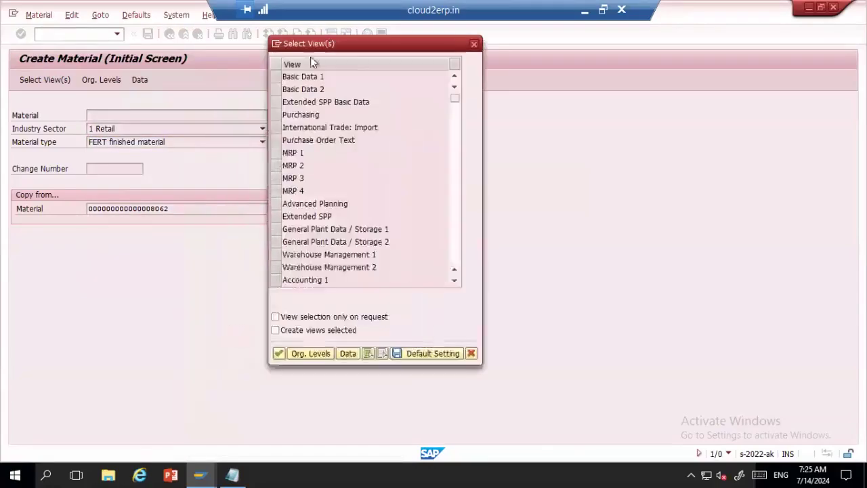
left_click(276, 77)
left_click(276, 90)
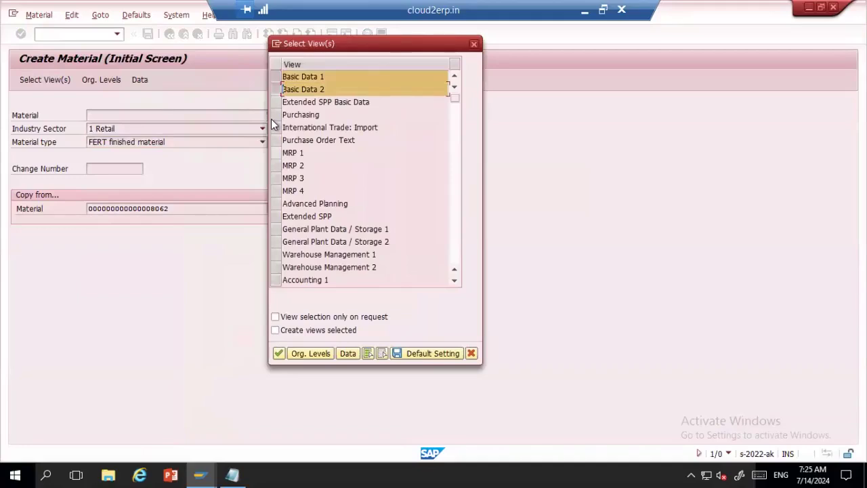
left_click(276, 115)
left_click(275, 152)
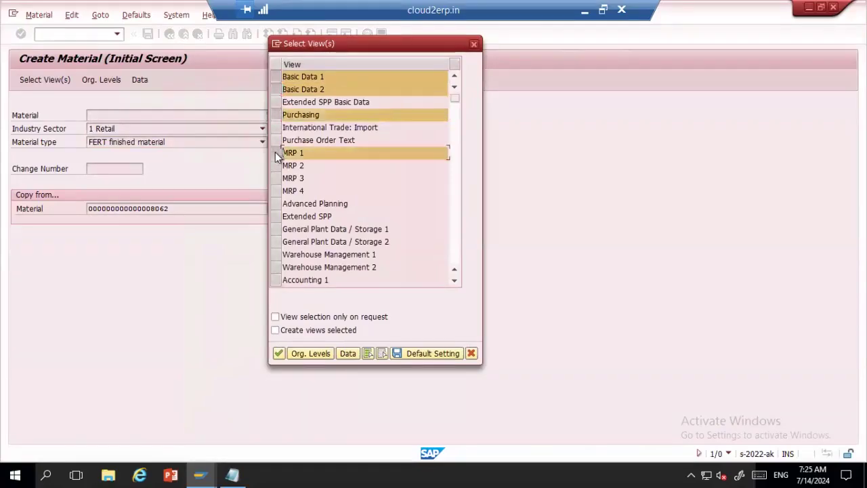
left_click(276, 165)
left_click(276, 179)
left_click(275, 193)
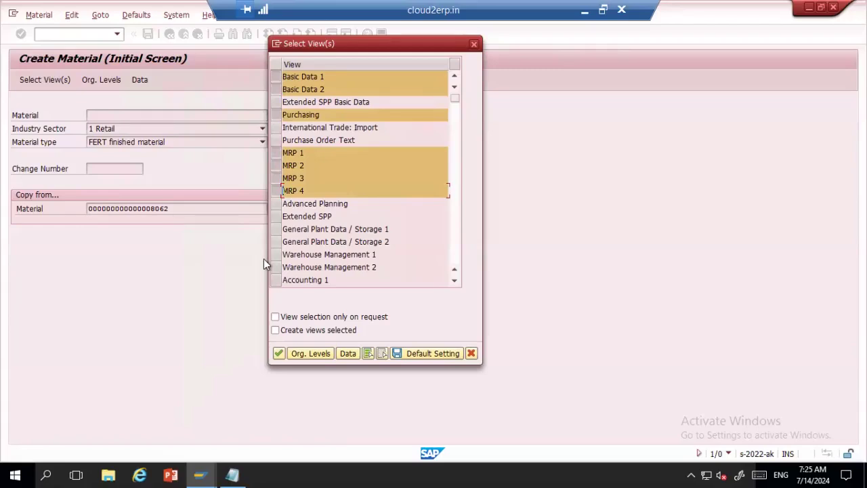
- Add General Plant Data / Storage 1 and 2 and Accounting 1 and 2 to the selected views
left_click(276, 229)
left_click(278, 242)
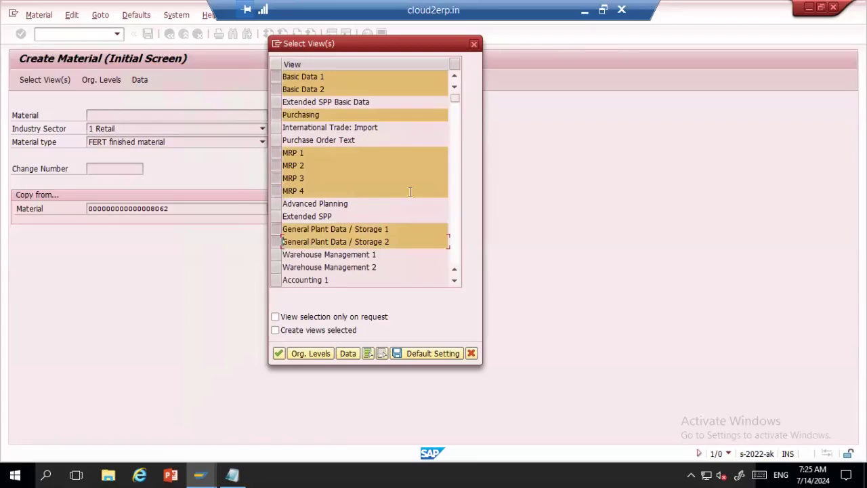
scroll(445, 124, "down", 5)
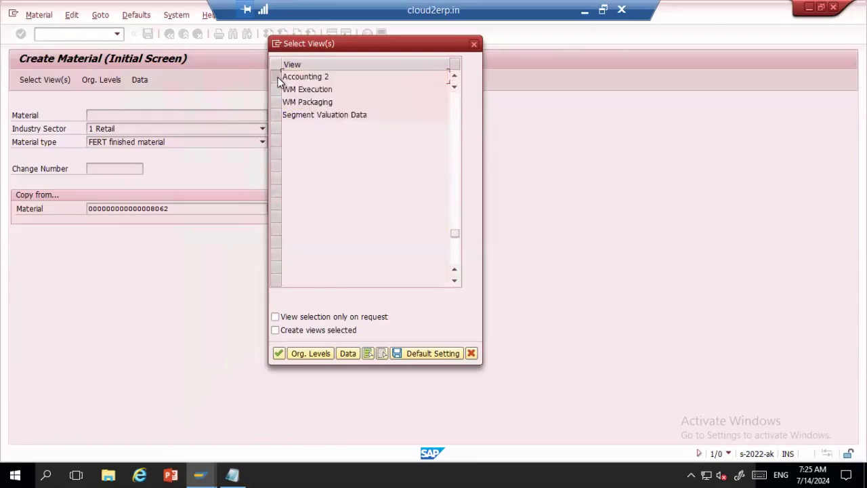
left_click(278, 77)
left_click(454, 77)
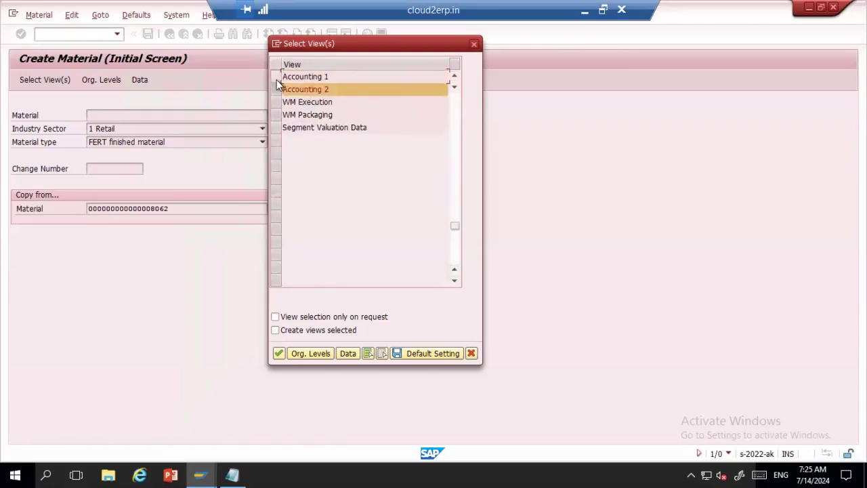
left_click(276, 77)
- Set the organizational levels to plant 1994 and storage location sl01, copying from plant 1994 and storage location SL01
left_click(316, 353)
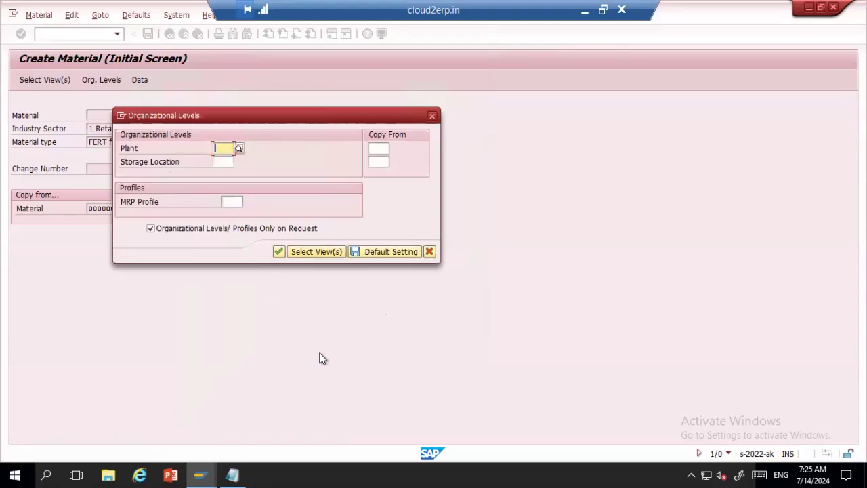
type("1994")
key("Tab")
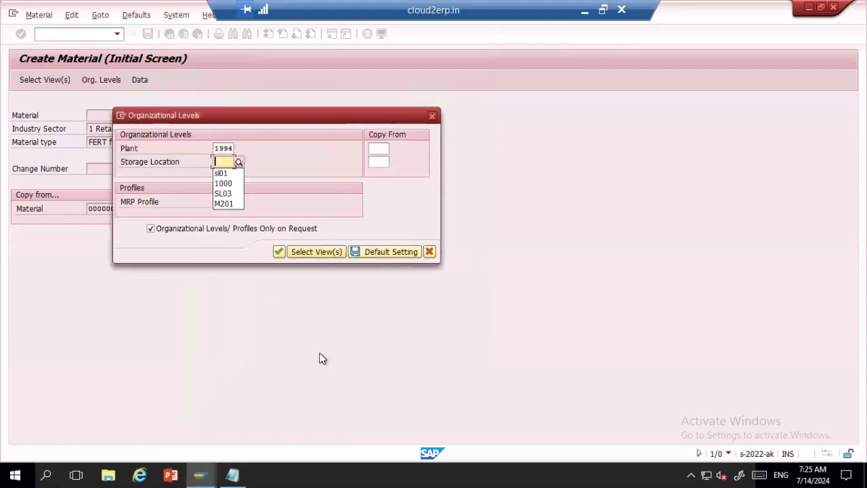
key("Down")
key("Return")
key("Tab")
key("Down")
key("Return")
key("Tab")
key("Down")
key("Return")
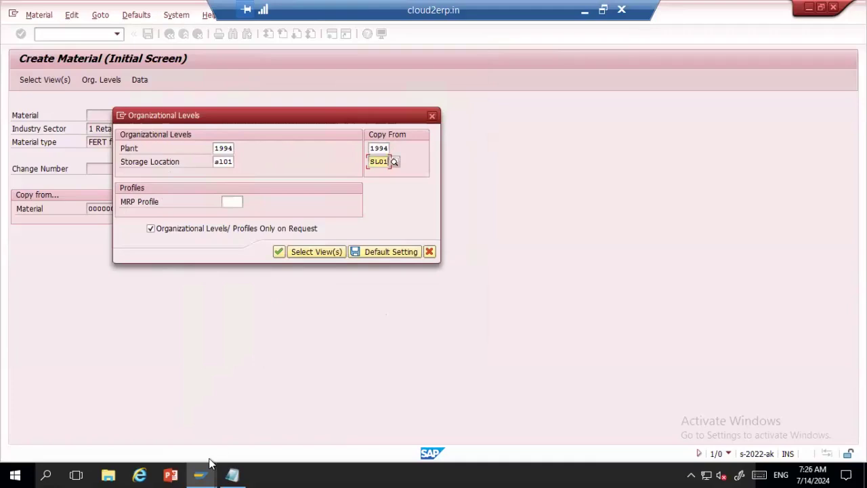
left_click(276, 251)
- Enter B15 FM as the description of the finished material and continue to the MRP 1 view
triple_click(129, 140)
type("B1")
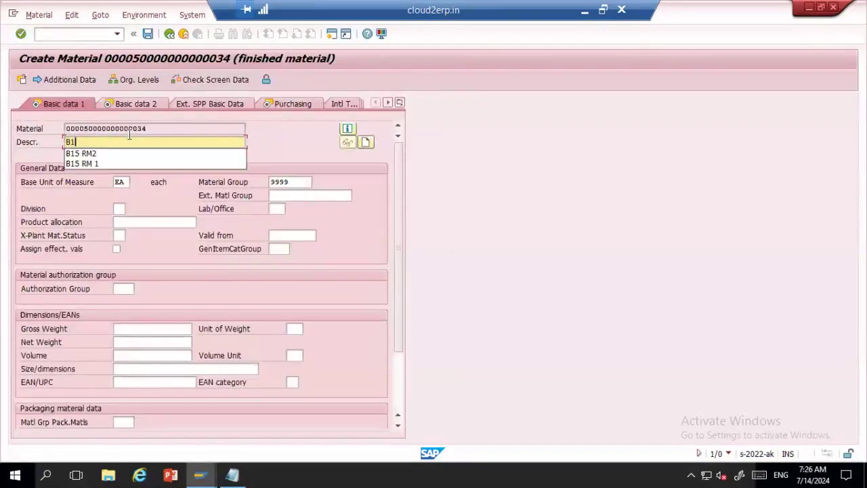
type("5 FM")
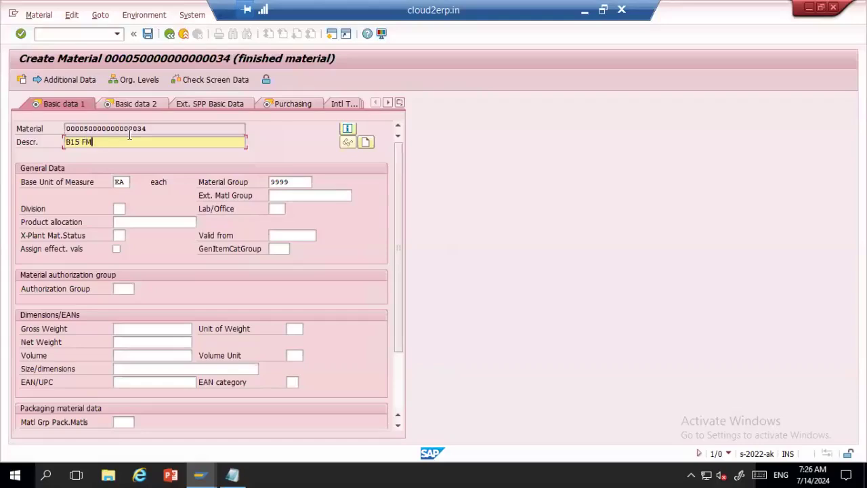
key("Return")
key("Return")
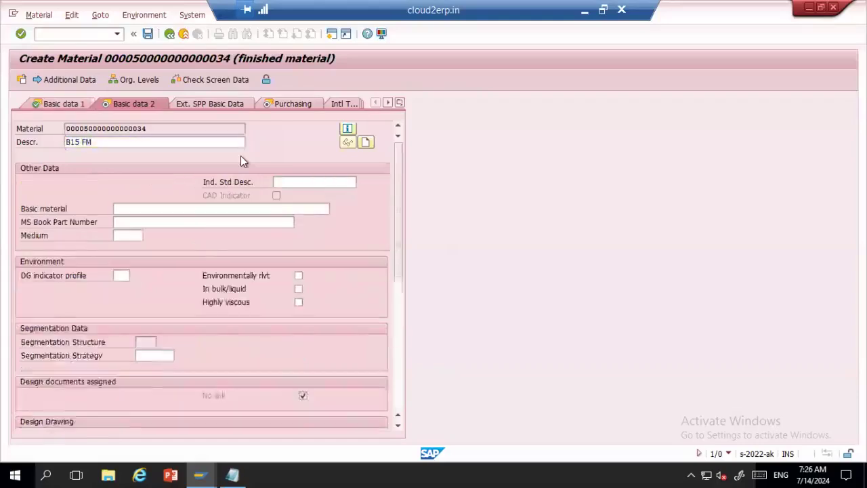
key("Return")
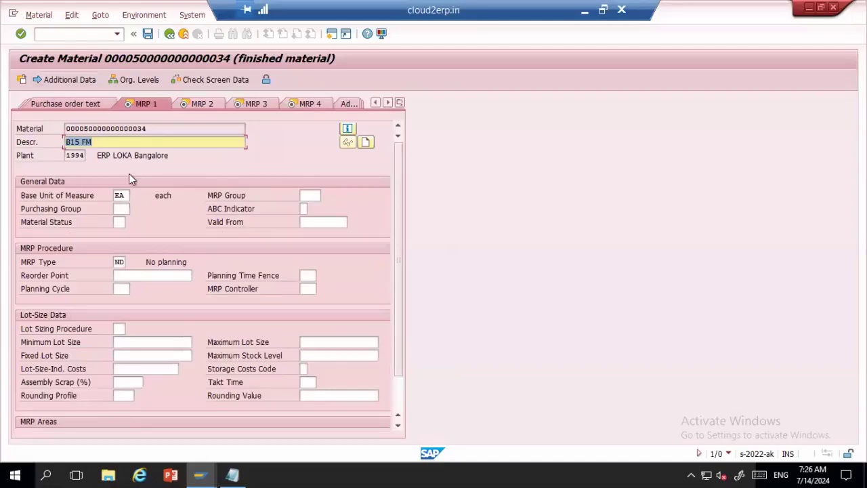
- Accept MRP type ND for B15 FM and continue to the MRP 4 view
double_click(119, 262)
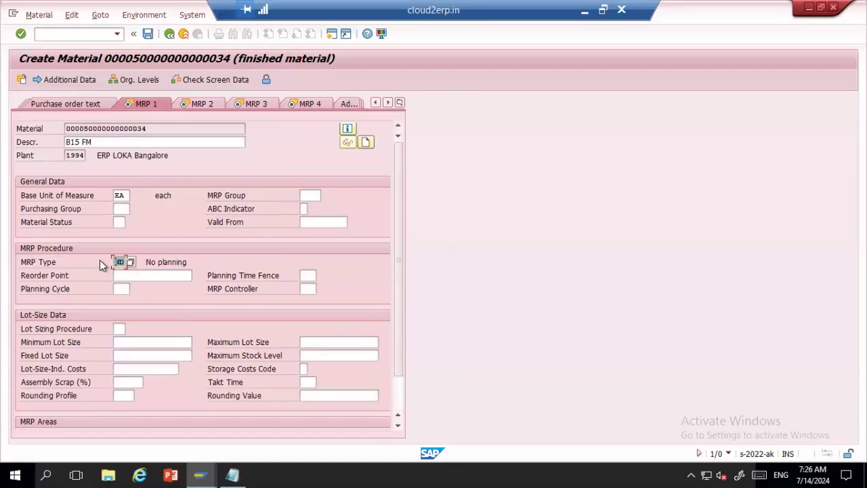
key("Return")
key("Return")
key("Return")
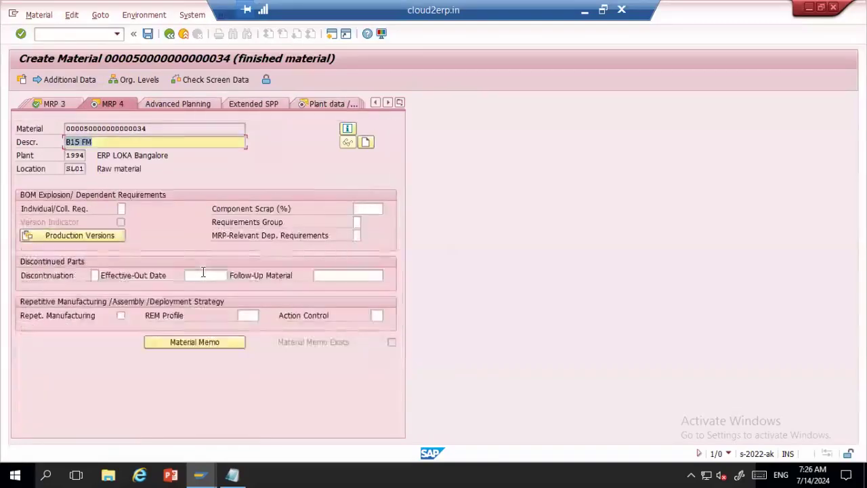
- Call up the production versions of B15 FM and continue through the plant data / storage views to Accounting 1
left_click(84, 238)
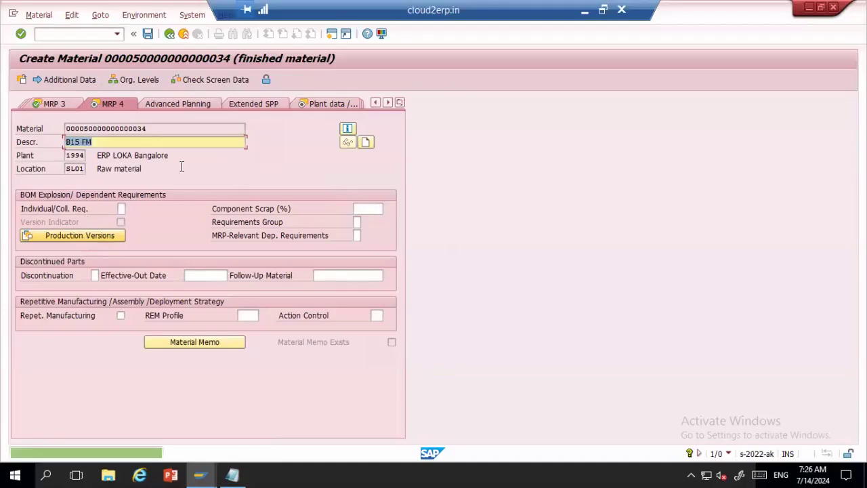
key("Return")
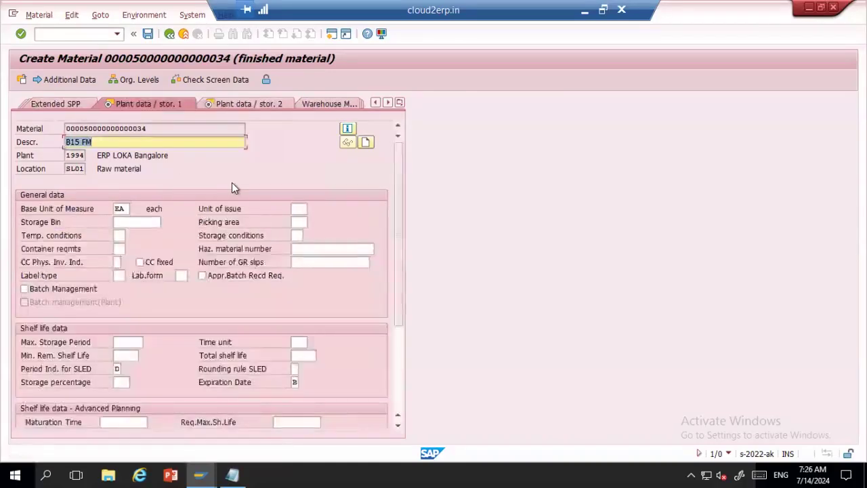
key("Return")
key("Return")
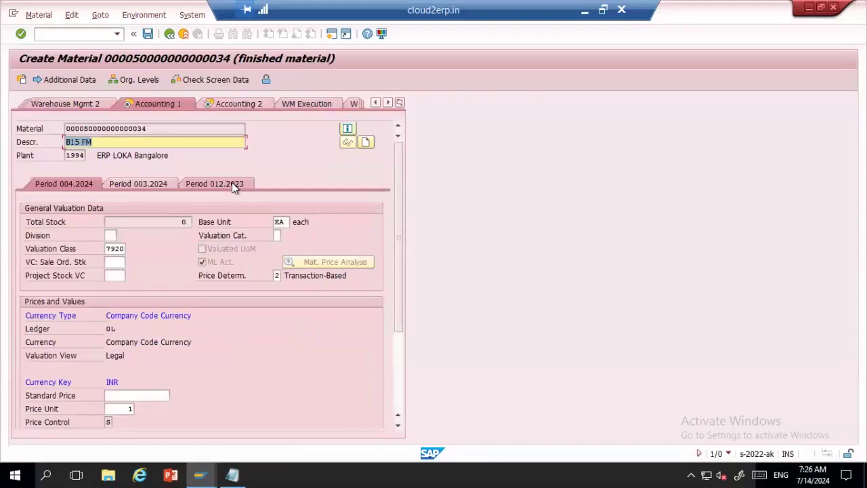
- Assign valuation class 7920 (Finished Goods) to B15 FM in the Accounting 1 view
left_click(114, 249)
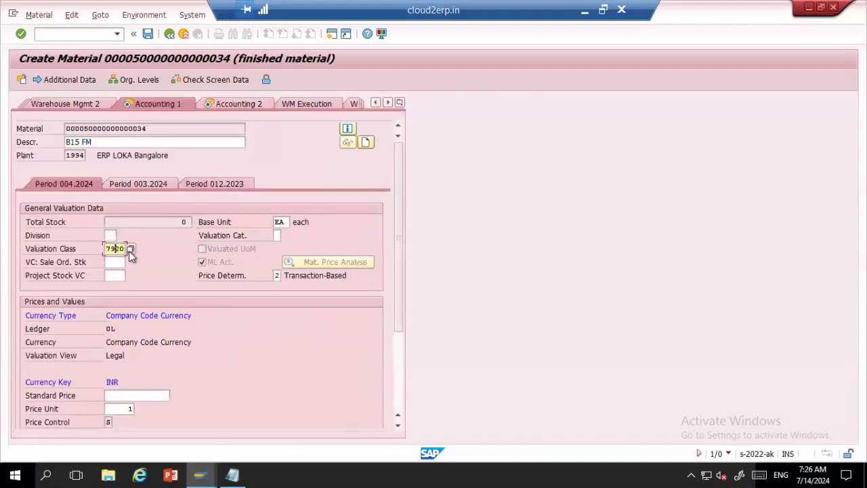
key("F4")
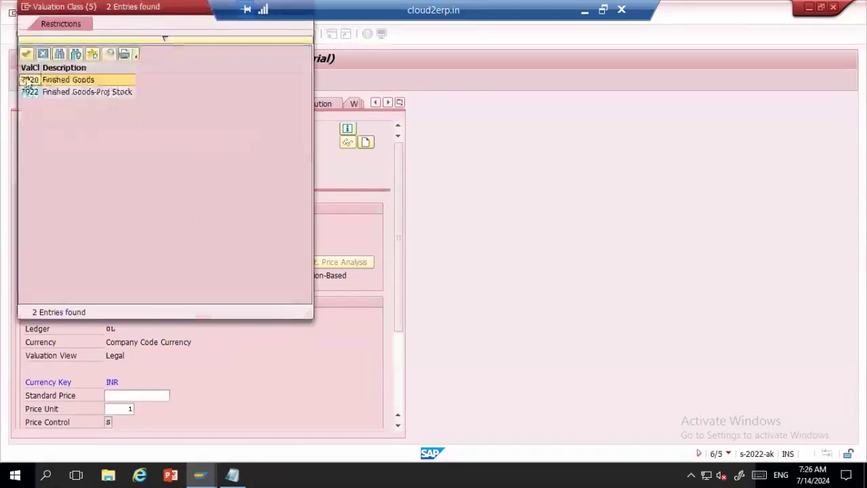
double_click(38, 79)
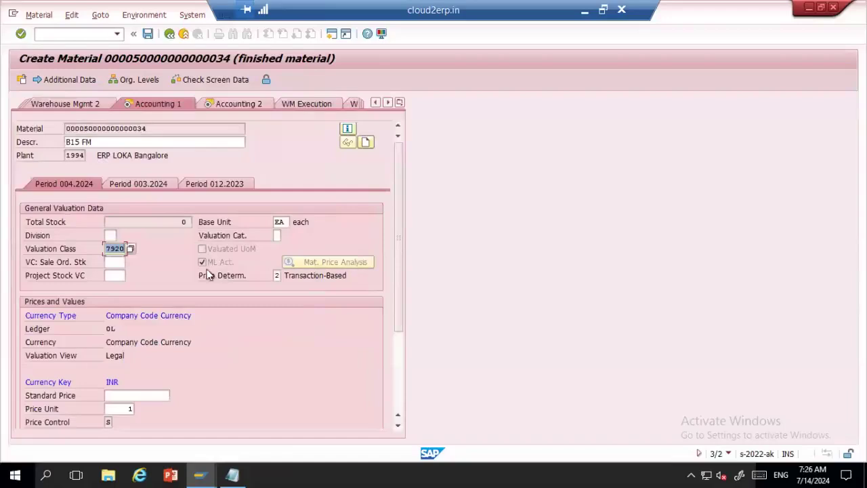
- Set the standard price of B15 FM to 100 and continue through Accounting 2 to the end of the views
left_click_drag(400, 268, 393, 358)
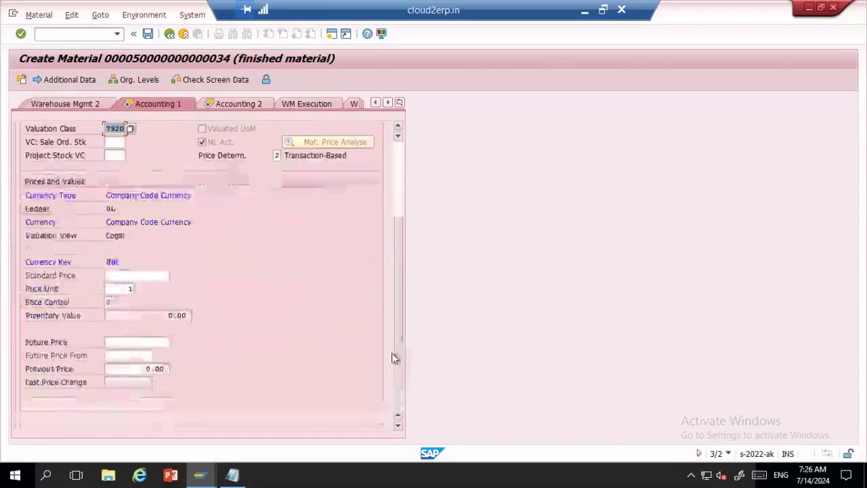
left_click(121, 276)
type("100")
key("Return")
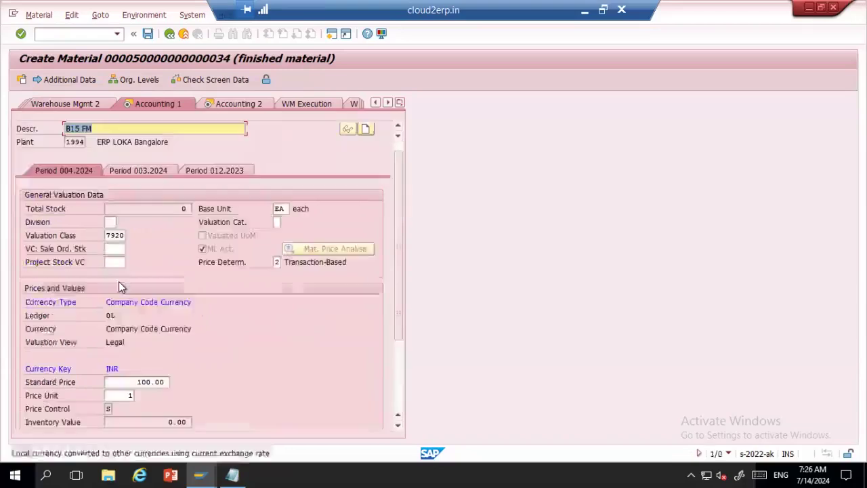
key("Return")
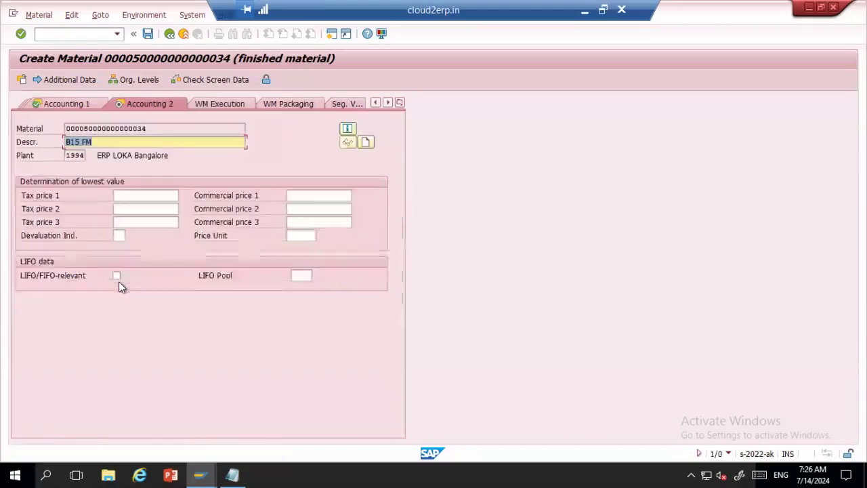
key("Return")
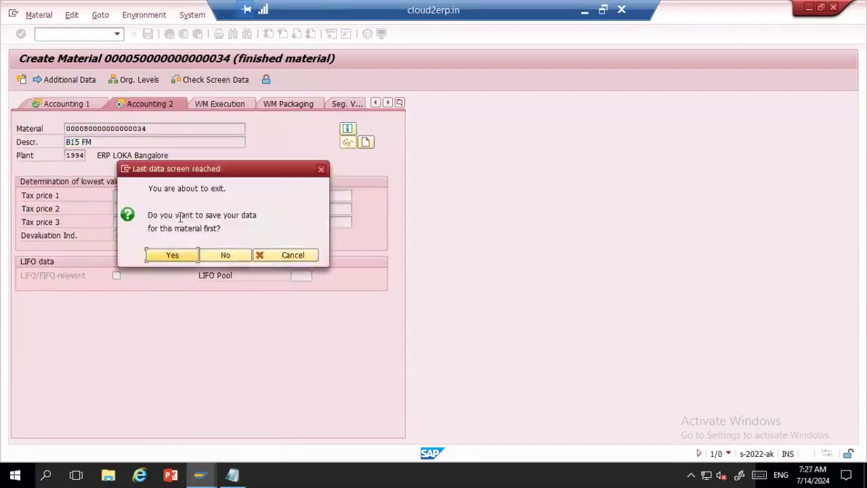
- Cancel the exit prompt and copy the material number of B15 FM
left_click(293, 257)
key("shift+Tab")
key("ctrl+c")
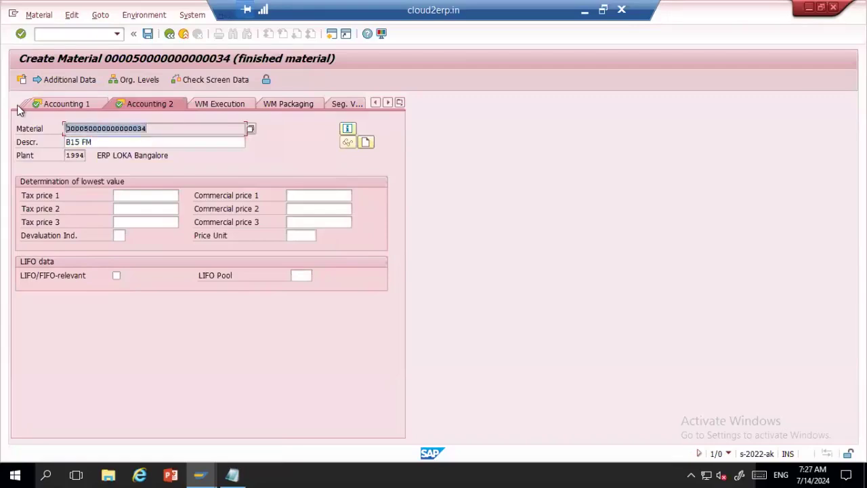
- Switch to the Notepad list of material numbers and add the copied number below the raw materials, labelled FM
key("alt+Tab")
key("Tab")
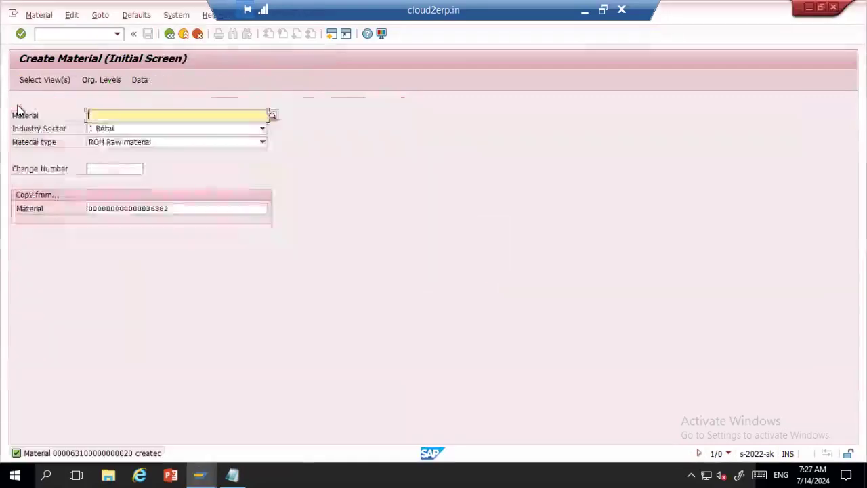
key("alt+Tab")
key("Tab")
key("Tab")
key("Return")
key("Return")
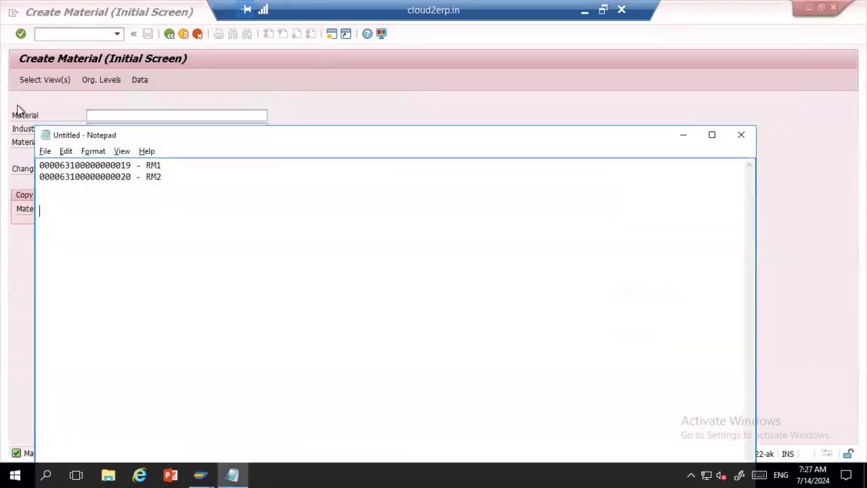
key("ctrl+v")
type("- f")
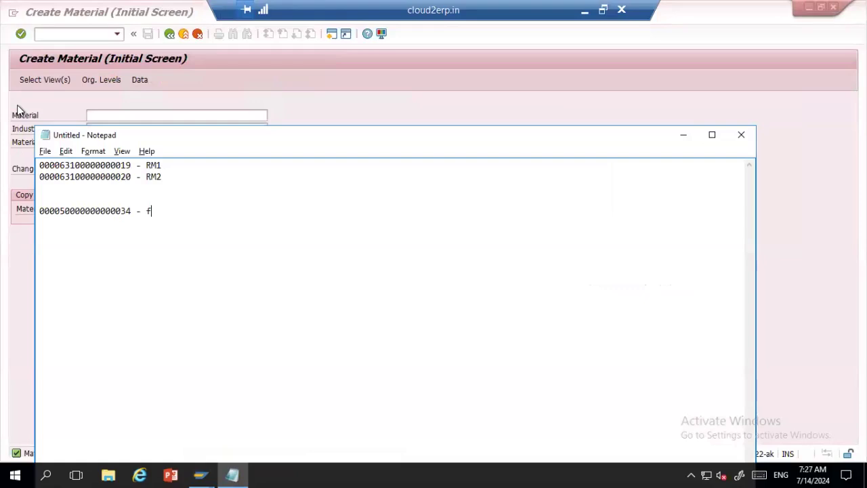
type("m")
key("BackSpace")
key("BackSpace")
type("FM")
- Switch back to the SAP session creating B15 FM and save the finished material
key("alt+Tab")
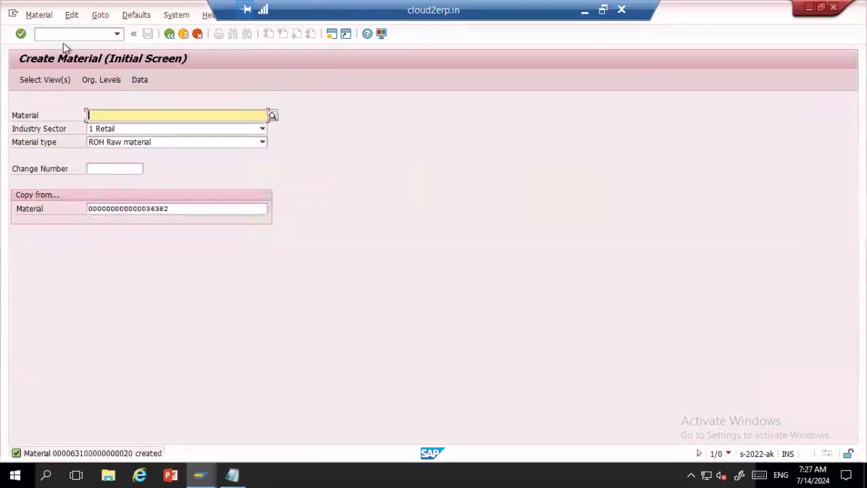
key("alt+Tab")
key("alt+Tab")
left_click(148, 36)
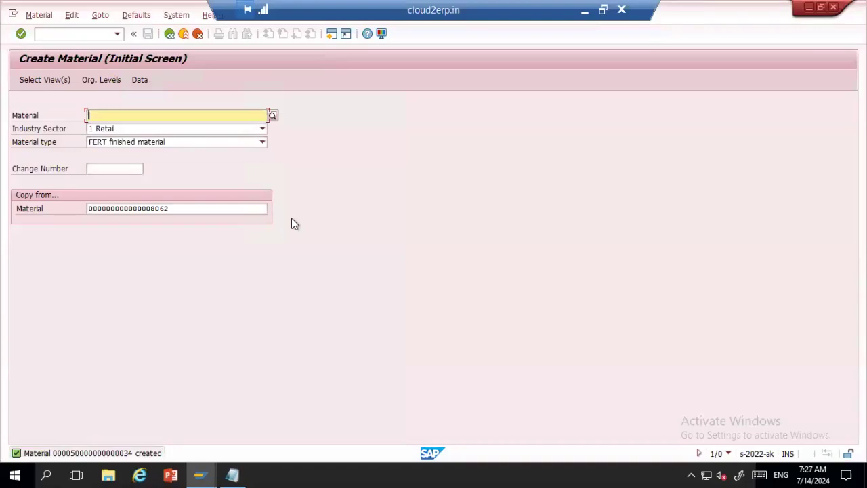
- Go to the material BOM creation transaction with /NCS01
left_click(91, 34)
type("/N")
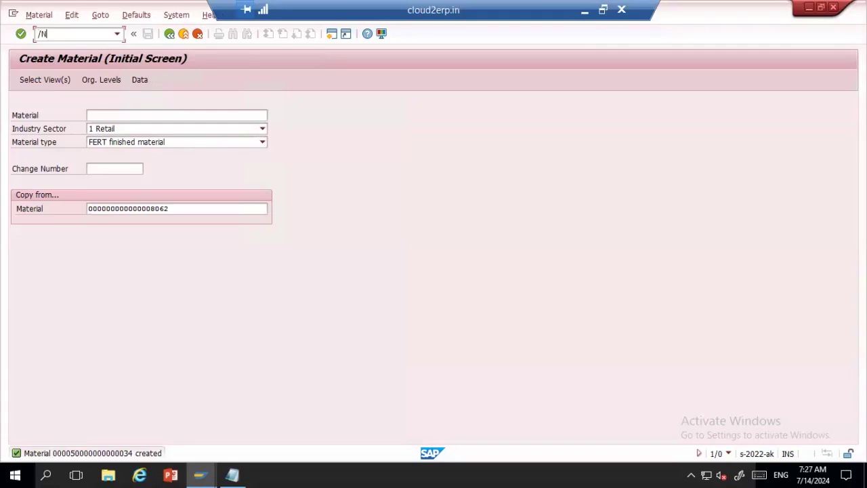
type("CS01")
key("Return")
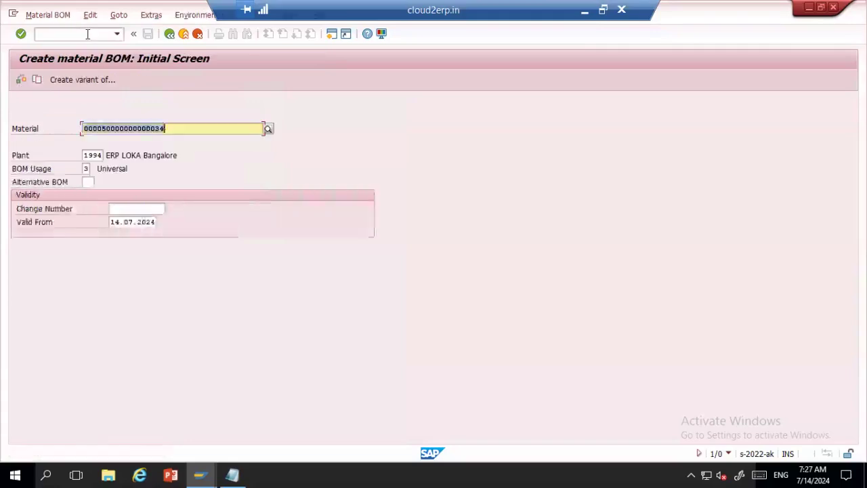
- Leave the BOM creation transaction and call it up again with CS01 from SAP Easy Access
left_click(183, 34)
type("CS01")
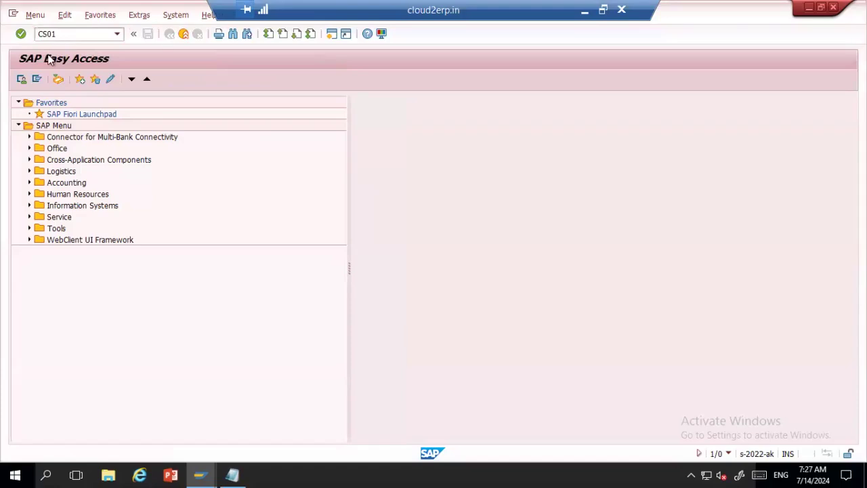
key("Return")
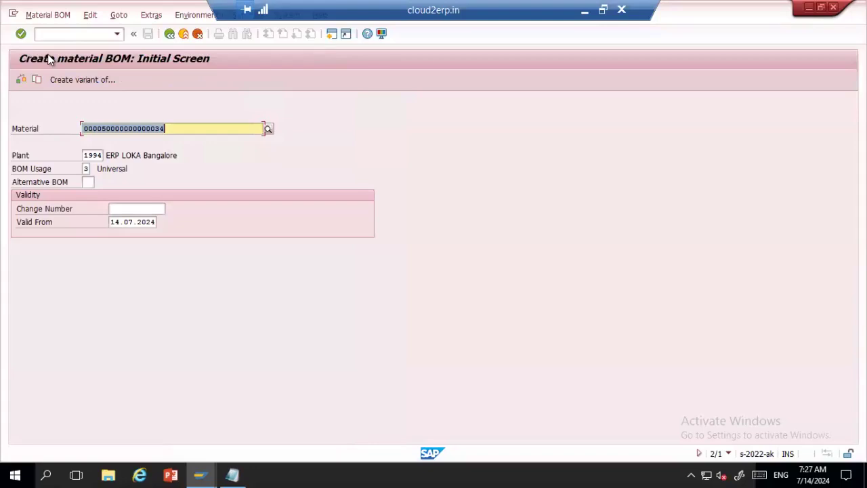
- Check the BOM's material number against the FM entry in the Notepad list
left_click(182, 130)
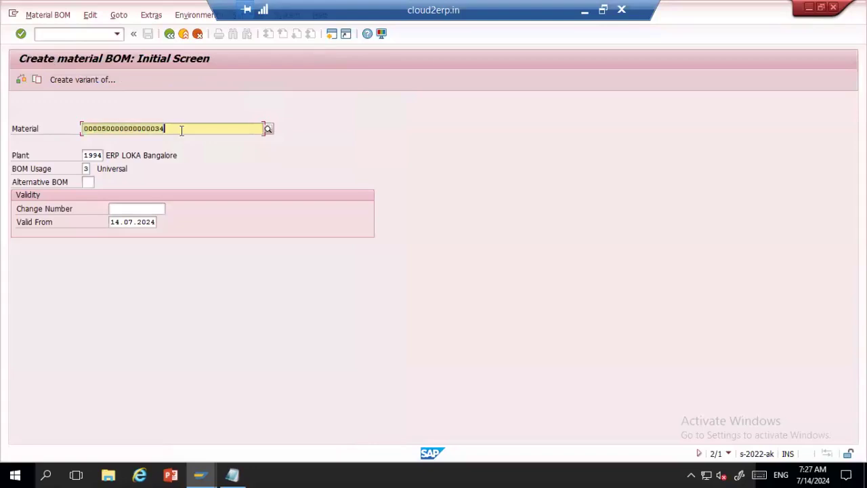
left_click(232, 475)
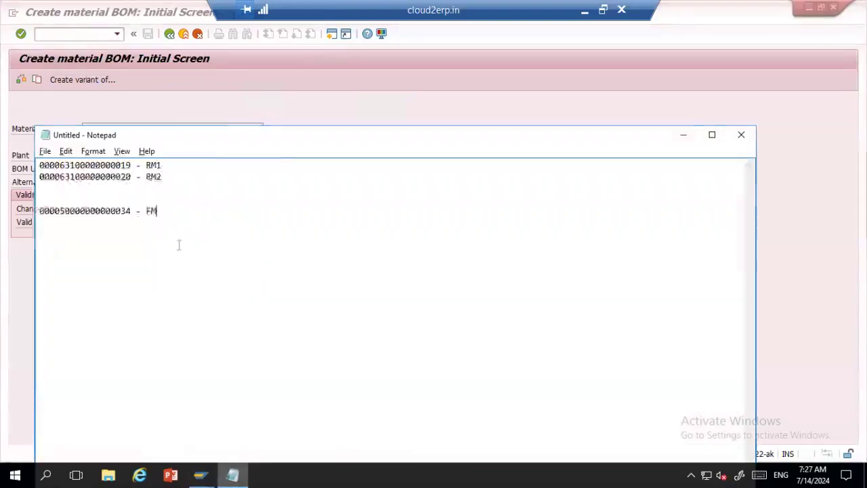
left_click(274, 107)
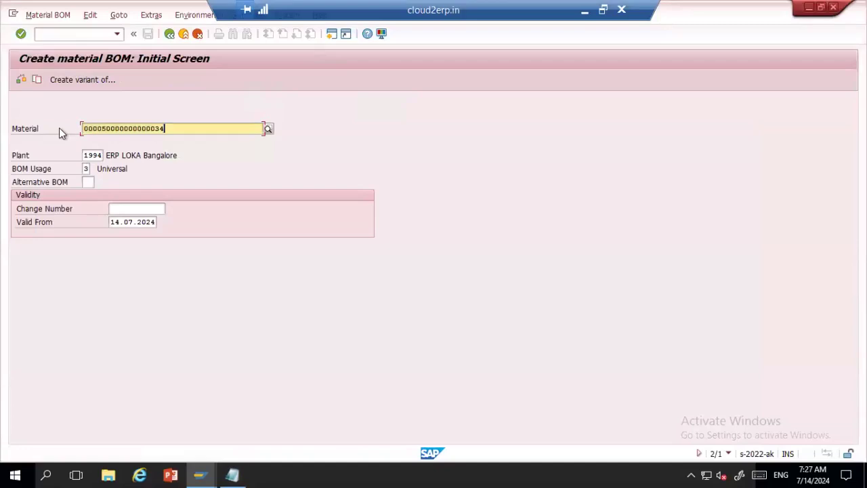
- Compare the Production, Engineering/Design and Universal BOM usages and choose usage 3, Universal
left_click(89, 169)
left_click(94, 168)
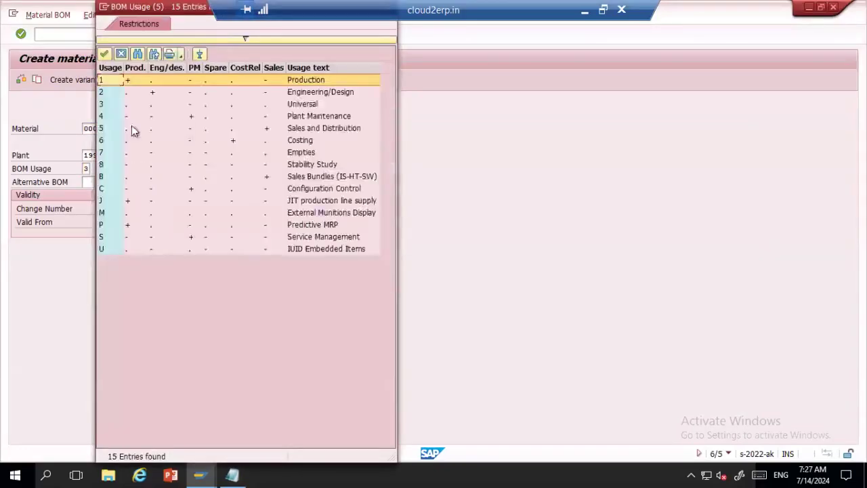
left_click(109, 105)
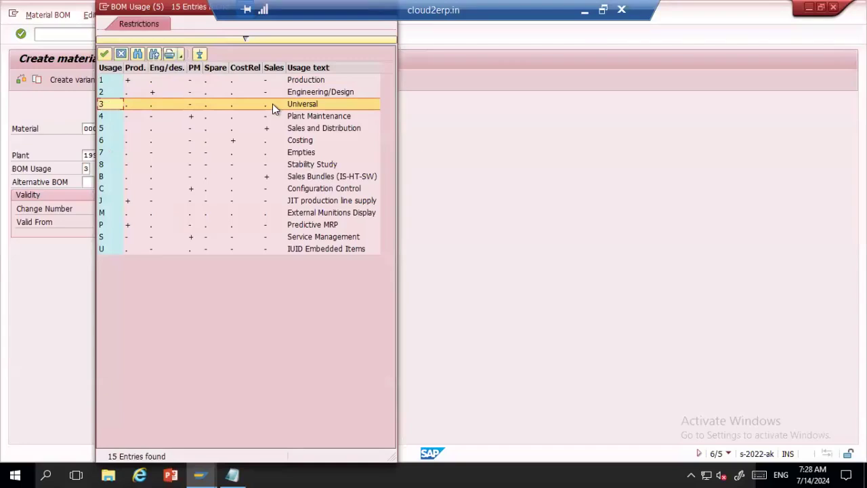
left_click(206, 82)
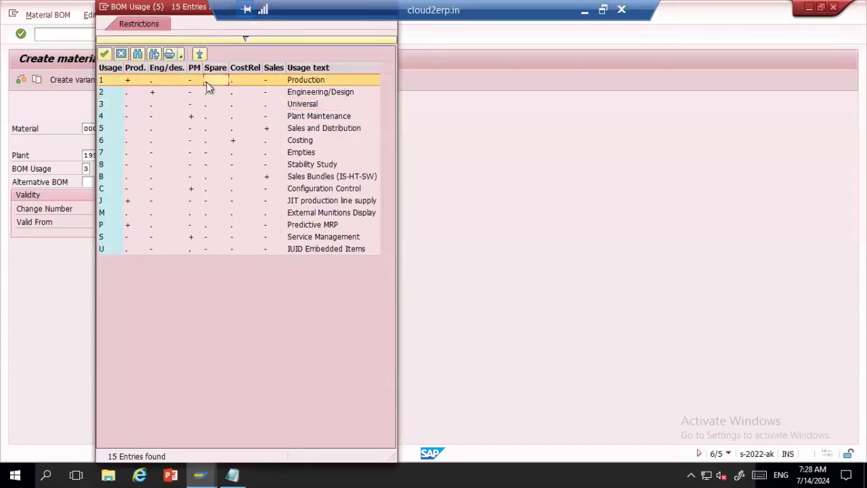
left_click(205, 94)
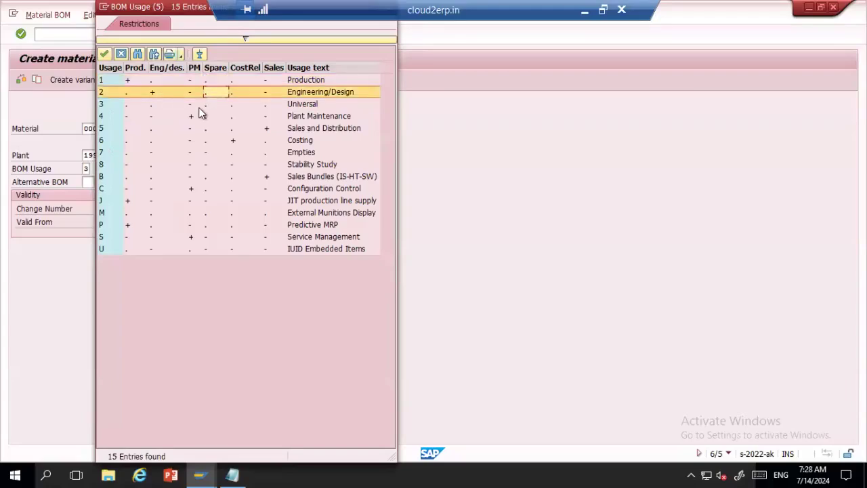
left_click(200, 107)
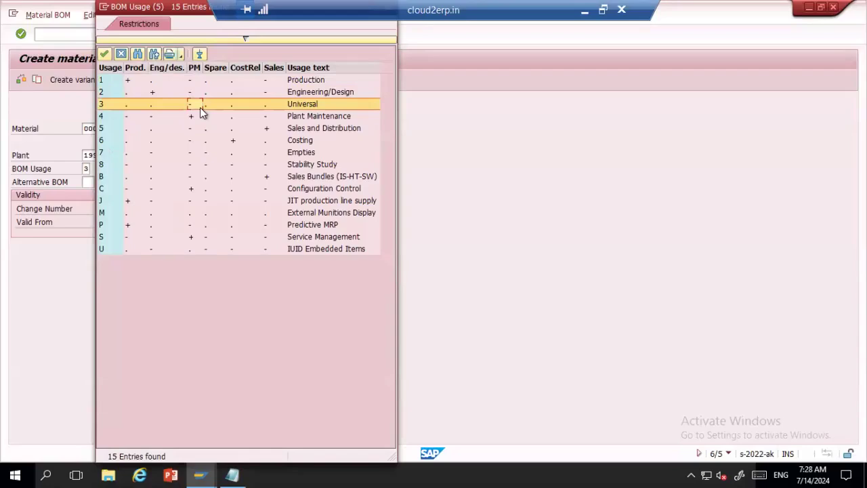
left_click(139, 107)
double_click(138, 107)
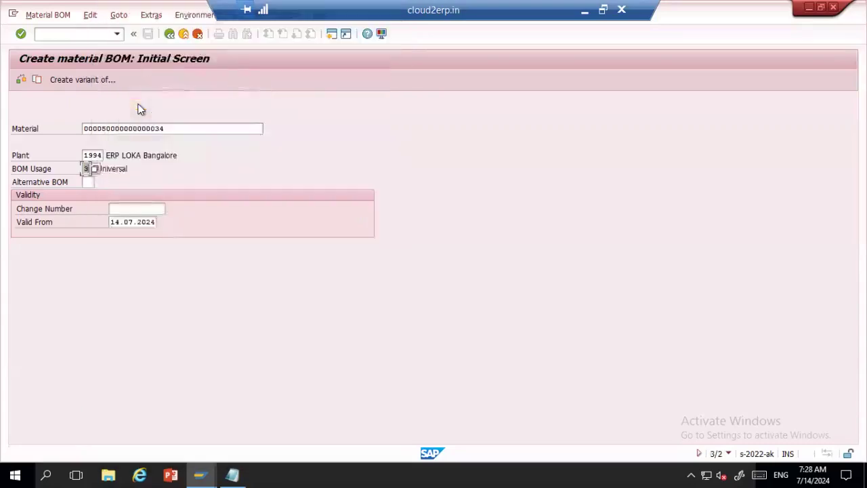
- Set the BOM's Valid From date to 10.07.2024 and continue to the general item overview
double_click(136, 221)
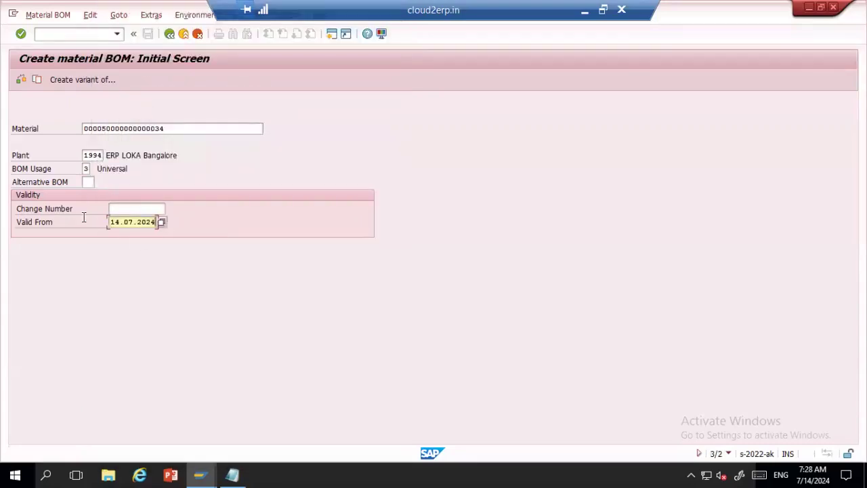
key("F4")
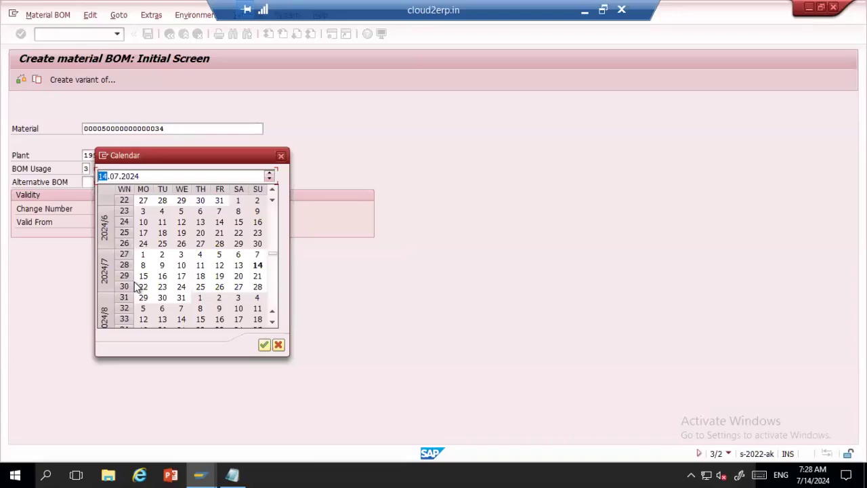
double_click(179, 266)
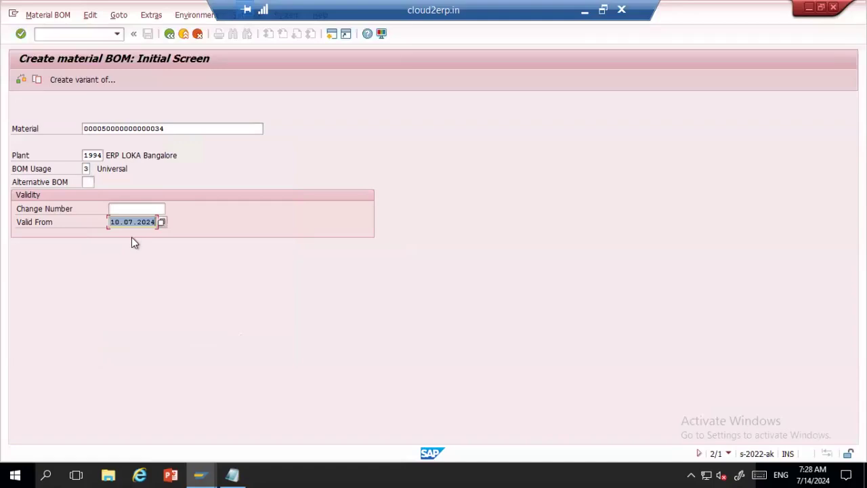
key("Return")
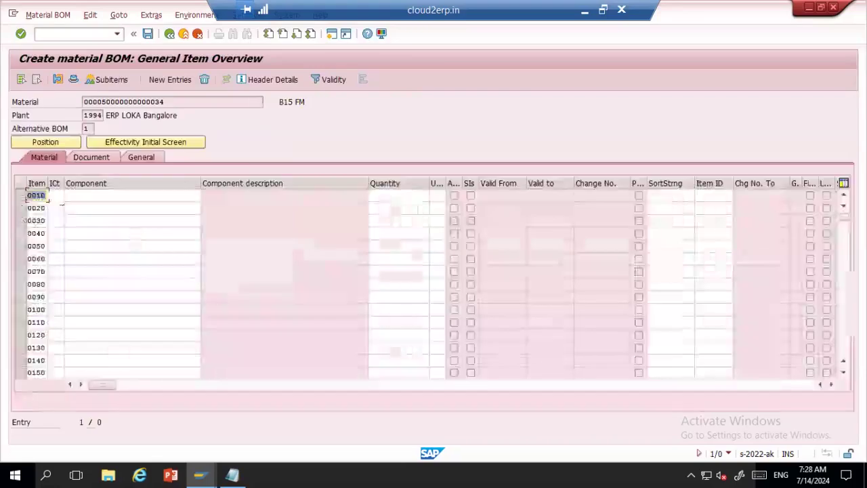
- Assign item category L (stock item) to BOM items 0010 and 0020 and go to the component of item 0010
left_click(57, 196)
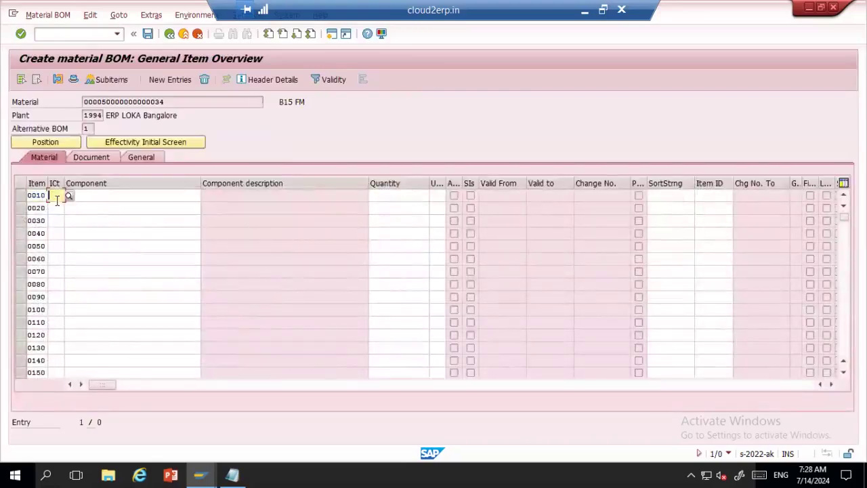
type("l")
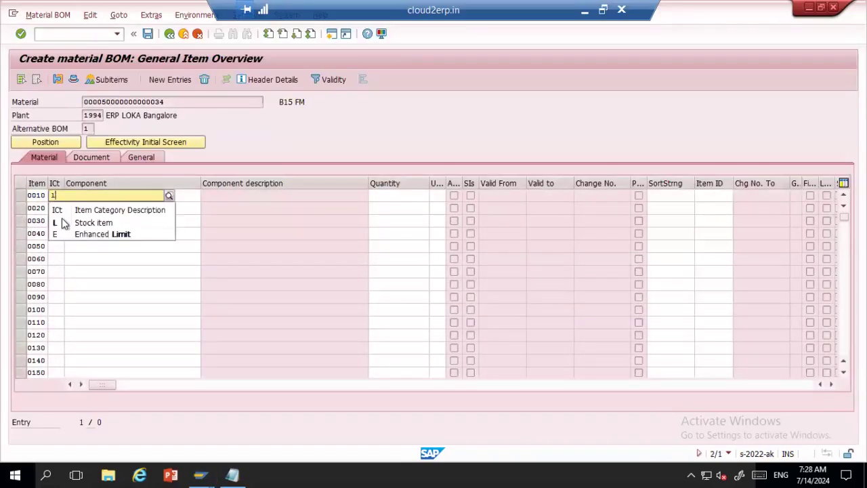
left_click(62, 221)
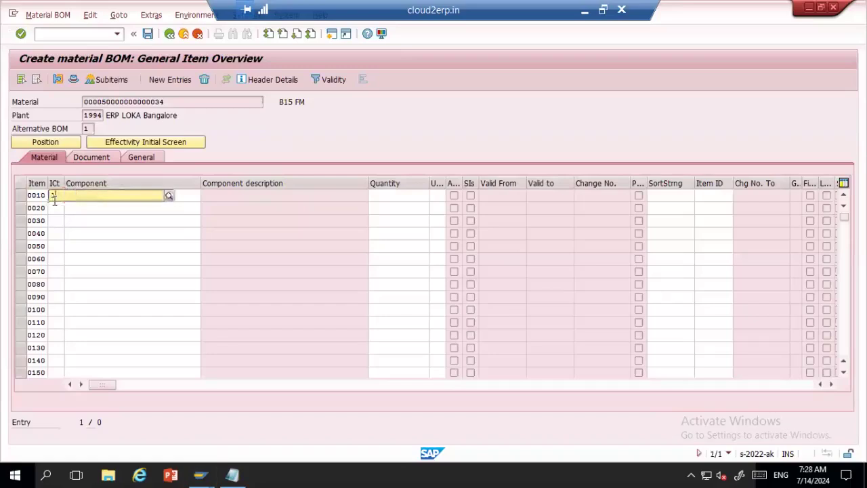
left_click(58, 220)
left_click(58, 208)
type("l")
left_click(64, 235)
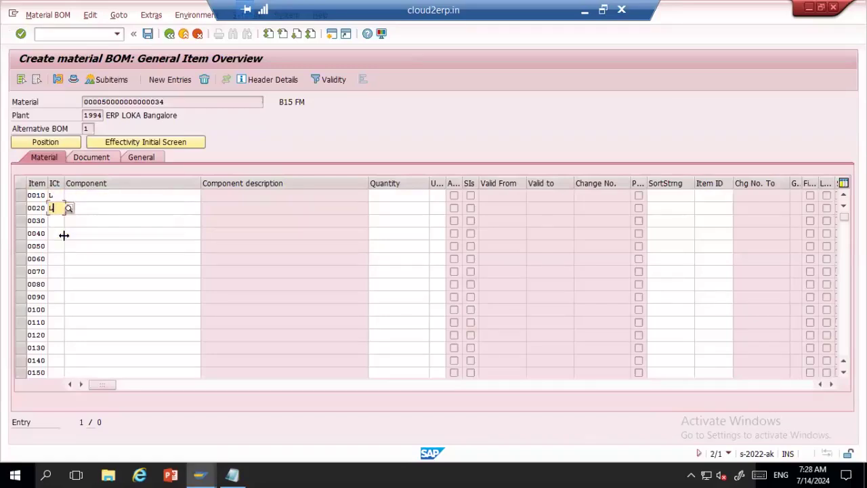
left_click(91, 196)
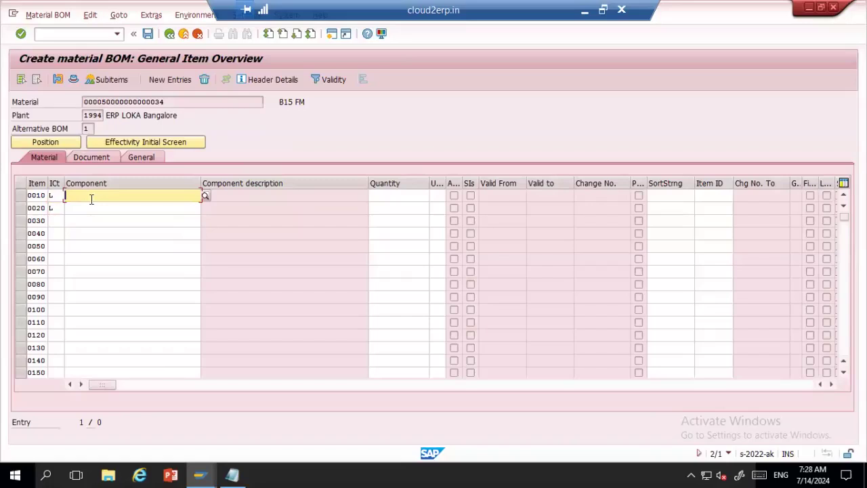
- Copy the RM1 material number from the Notepad list and enter it as the component of BOM item 0010
left_click(232, 474)
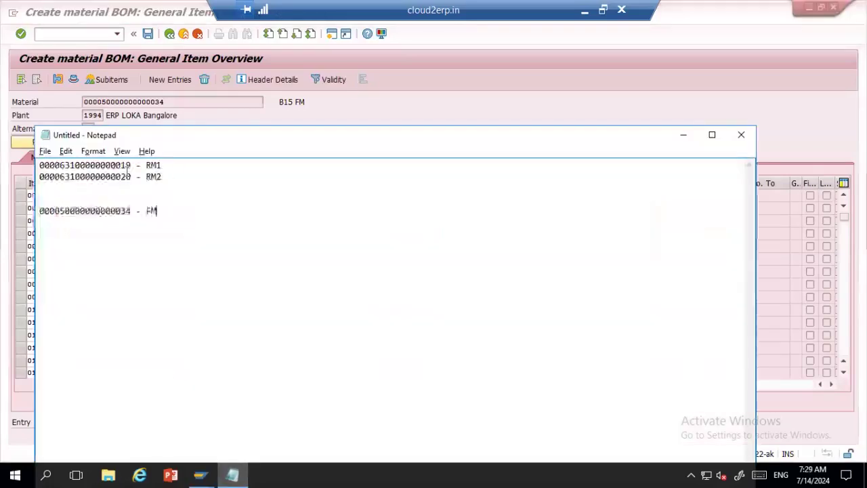
double_click(112, 166)
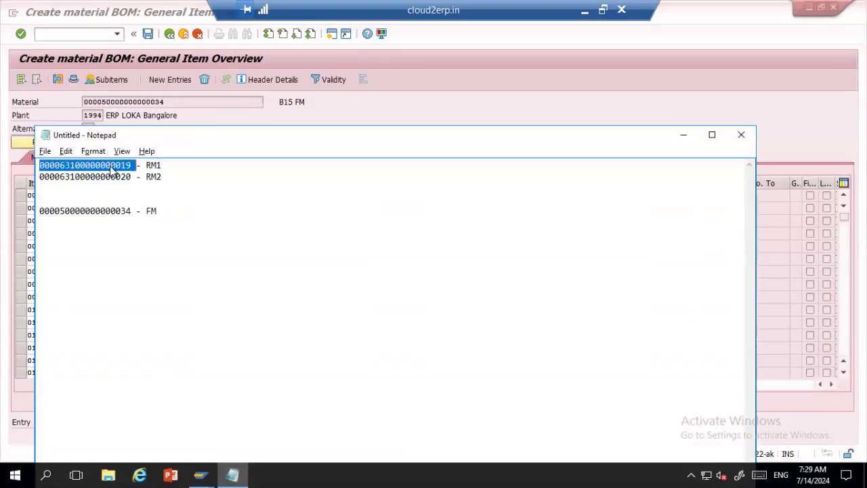
key("ctrl+c")
key("alt+Tab")
key("ctrl+v")
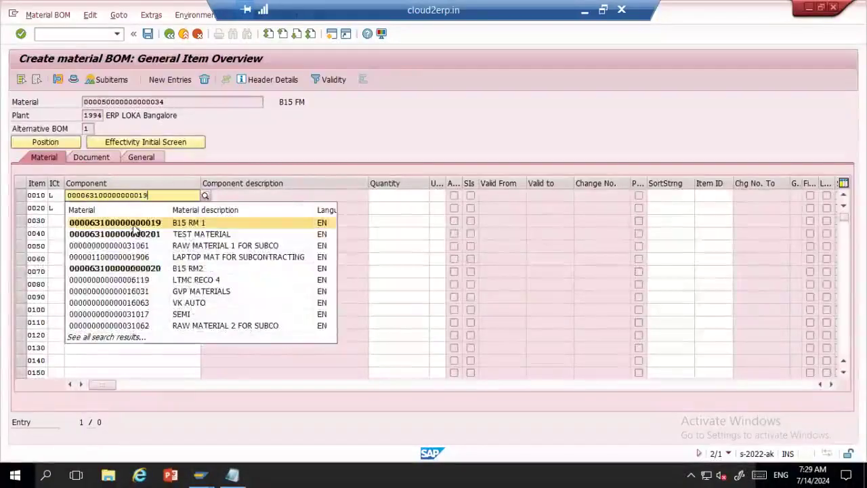
left_click(133, 224)
- Enter the B15 RM2 material number, ending in 20, as the component of BOM item 0020
left_click(119, 209)
key("ctrl+v")
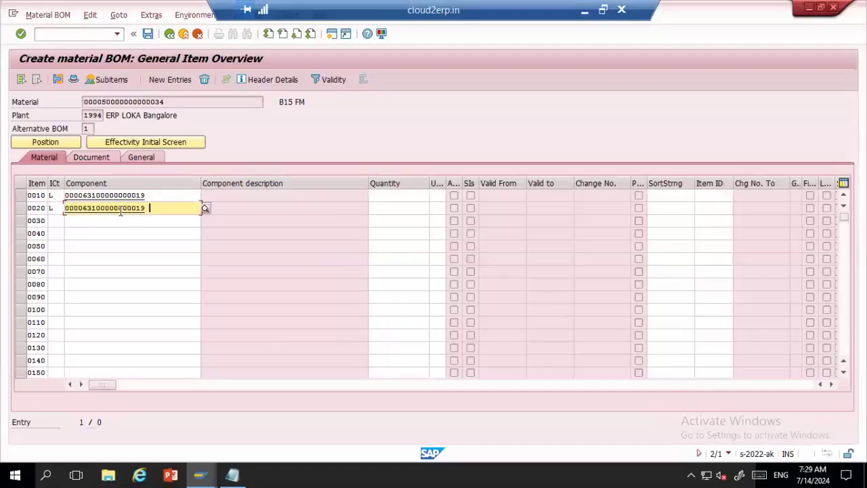
key("BackSpace")
key("BackSpace")
key("BackSpace")
type("20")
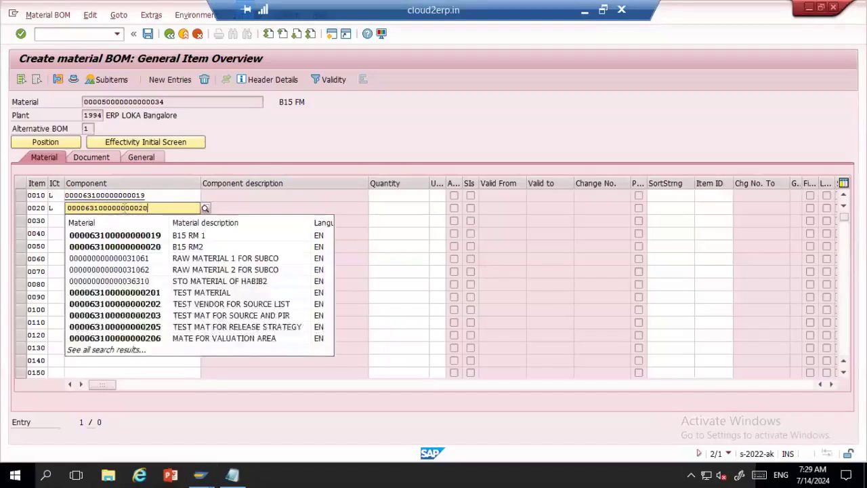
left_click(146, 238)
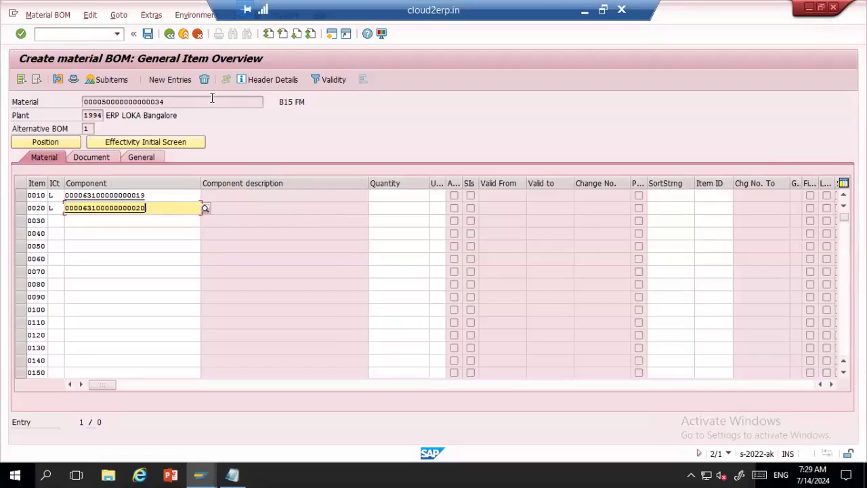
- Set the component quantities to 10 for item 0010 and 15 for item 0020 and confirm the entries
left_click_drag(171, 102, 78, 111)
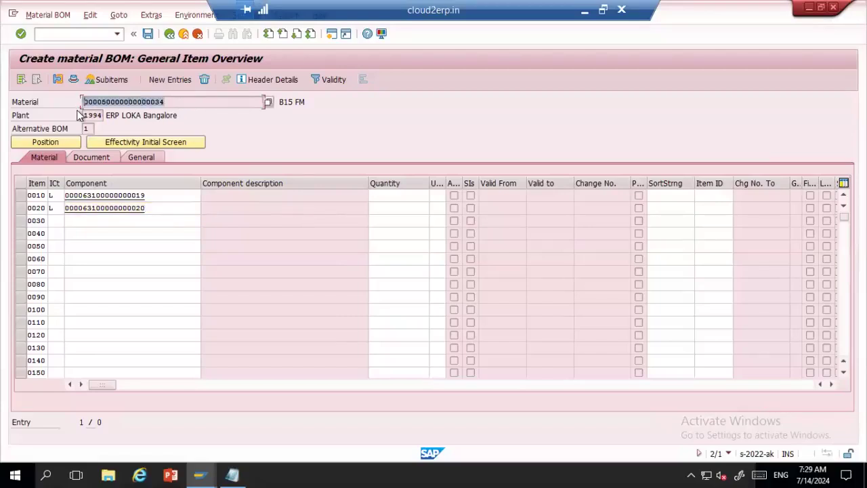
left_click(387, 195)
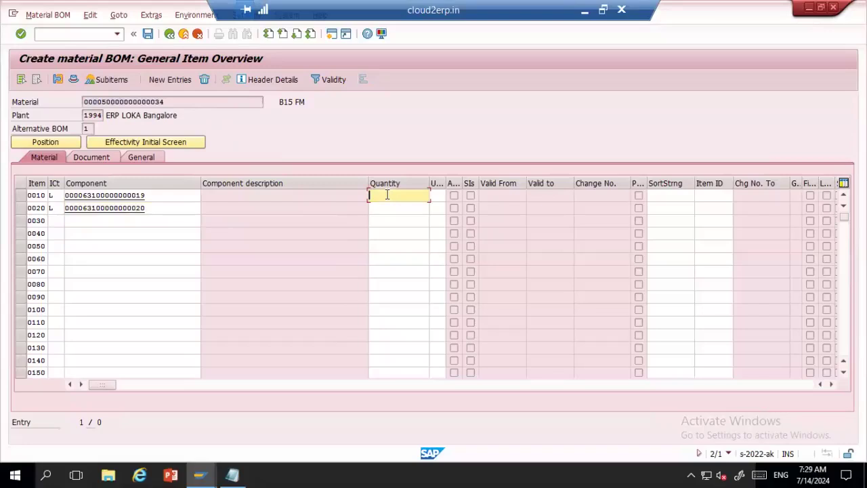
type("10")
left_click(384, 207)
type("15")
key("Return")
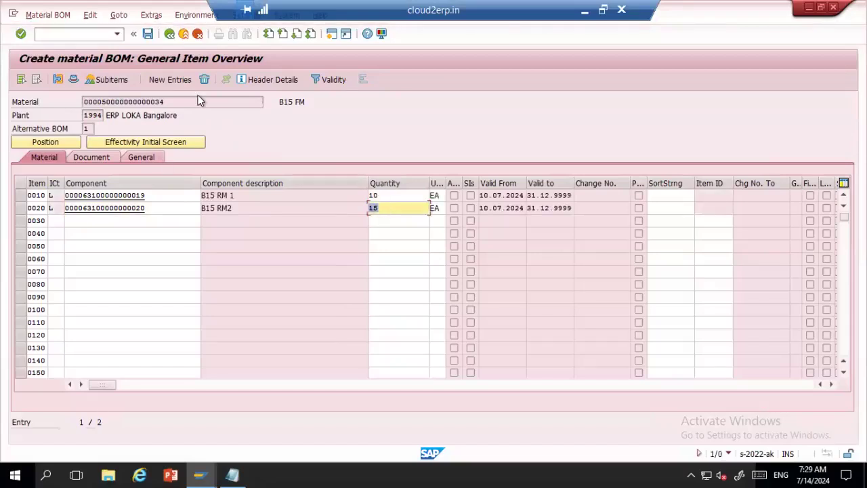
- Review the finished material number against both raw material components and their quantities
left_click_drag(202, 102, 68, 105)
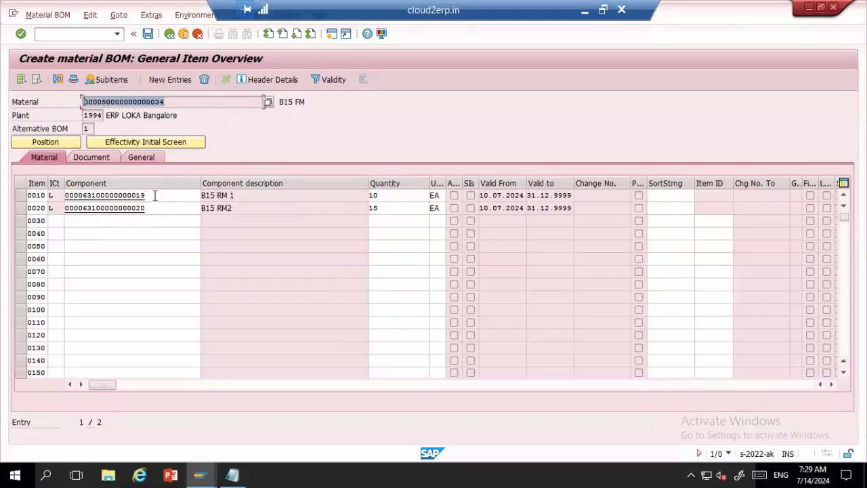
left_click_drag(139, 197, 59, 198)
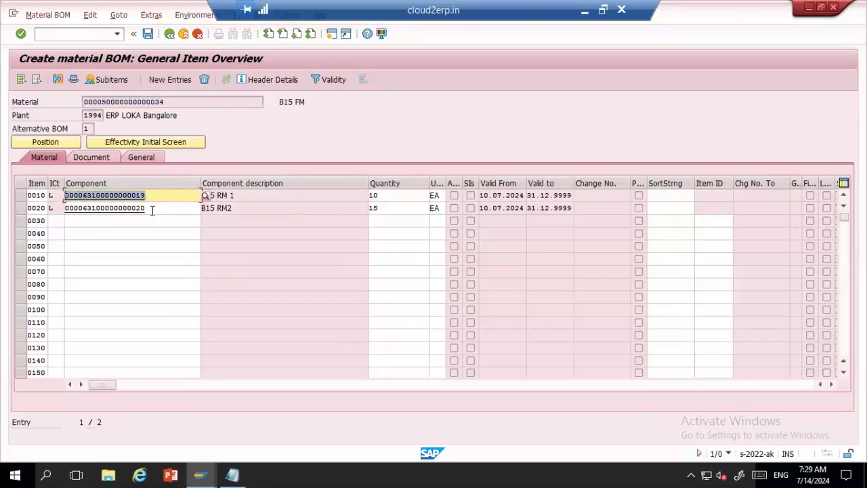
left_click_drag(150, 208, 39, 205)
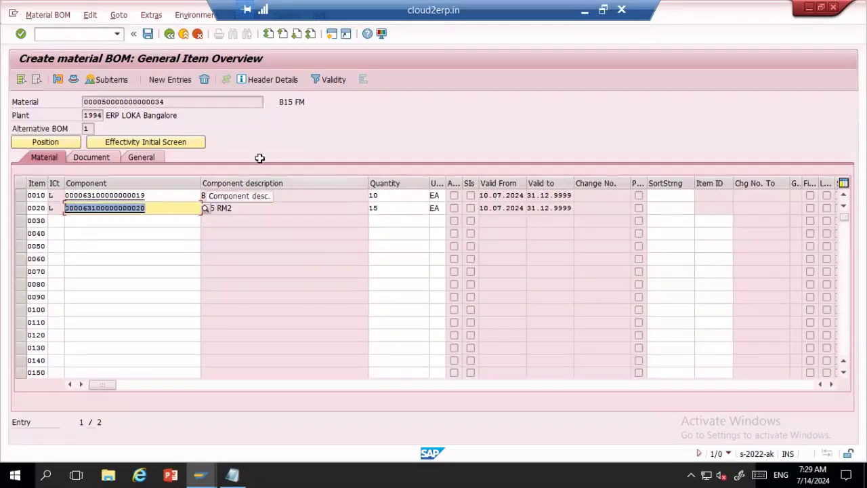
left_click(409, 196)
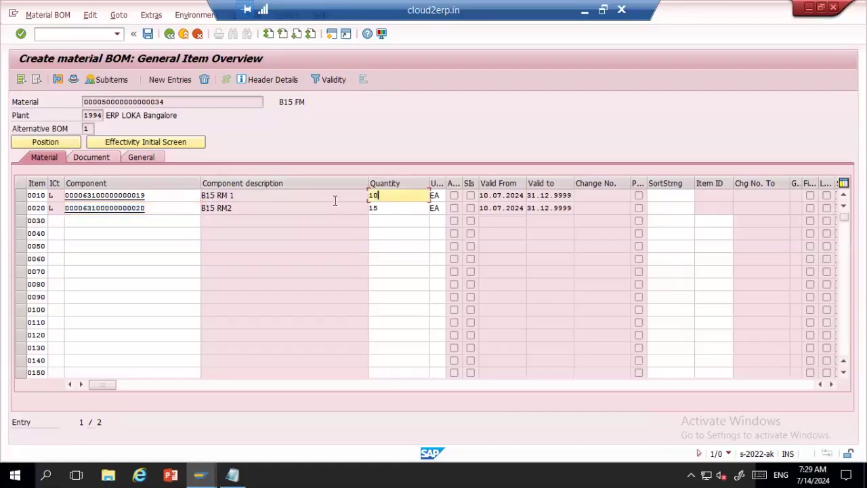
key("Down")
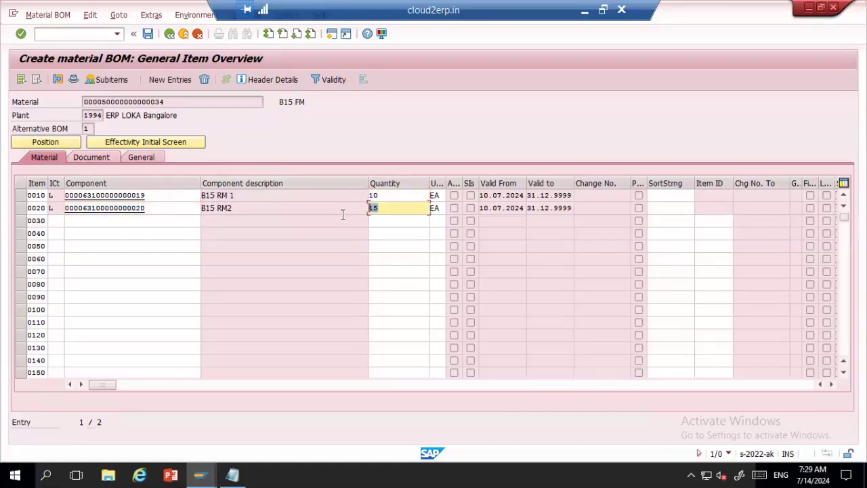
- Check the base quantity in the BOM header against the item quantities and save the BOM
left_click(72, 80)
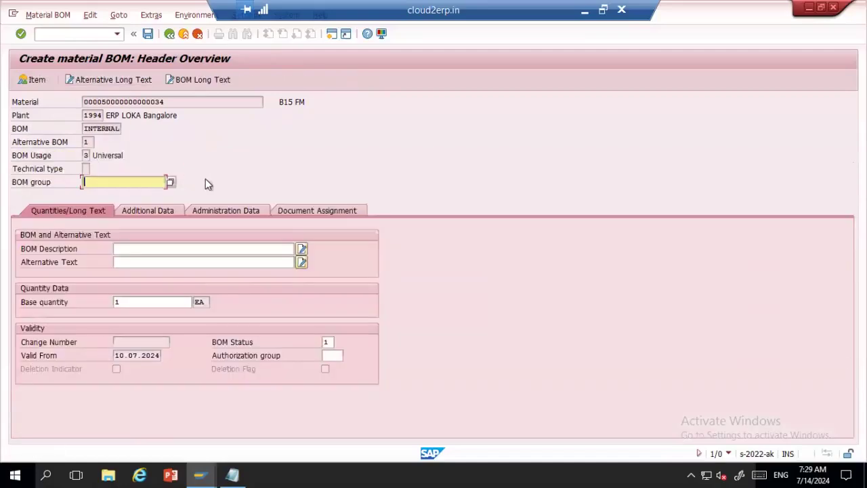
left_click_drag(141, 302, 109, 309)
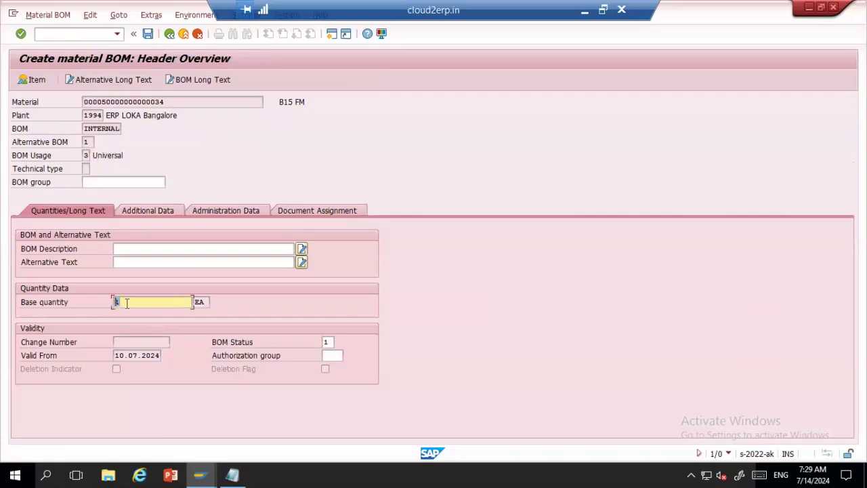
left_click(34, 80)
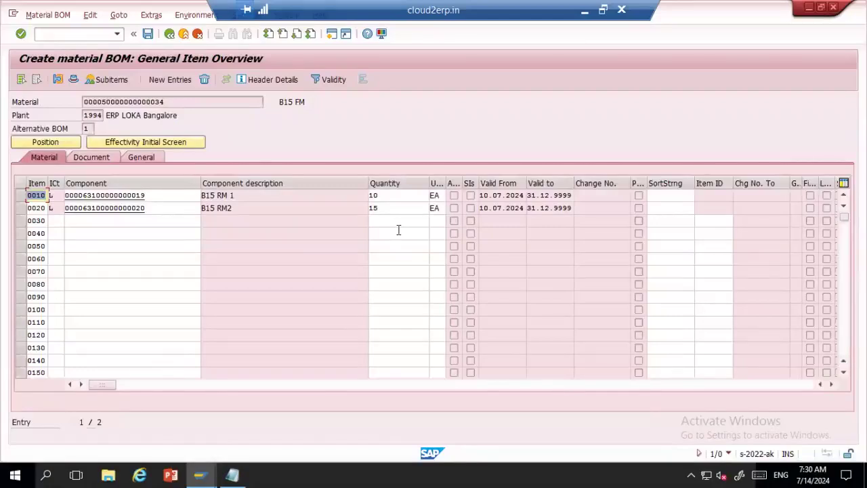
left_click(73, 79)
left_click(145, 303)
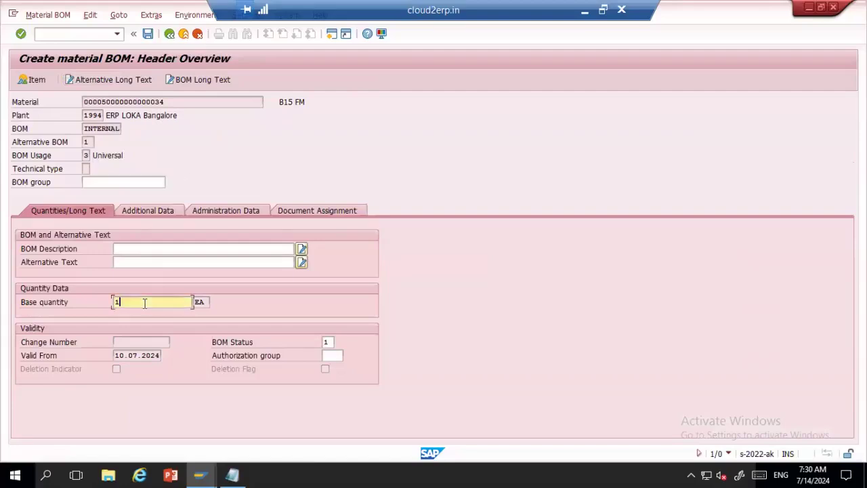
left_click(148, 36)
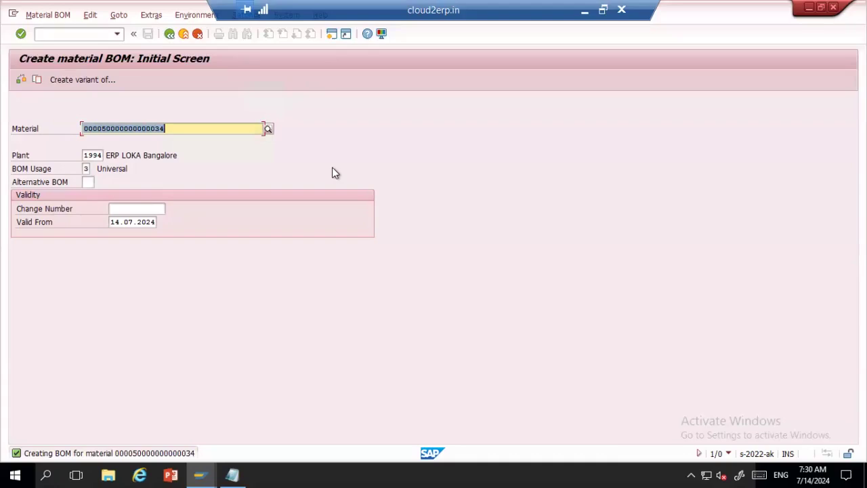
left_click(86, 34)
type("/nmm023")
key("Return")
type("MM03")
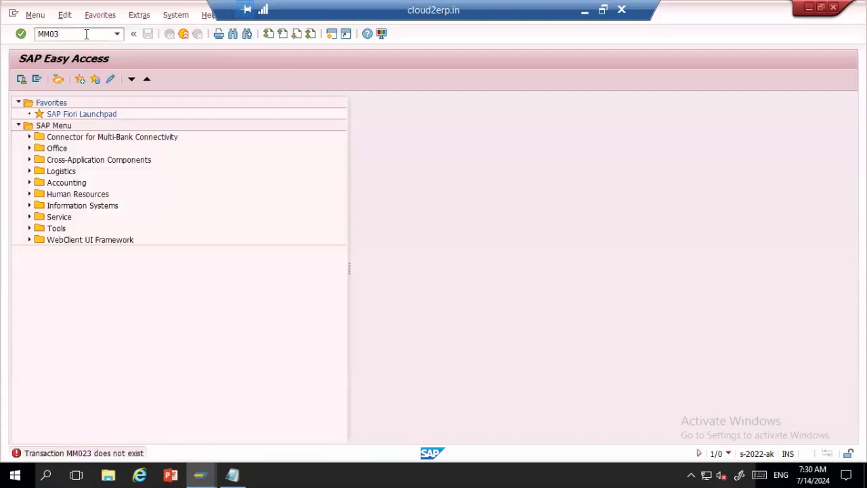
key("Return")
- Start transaction MM02 for the B15 FM material and bring up its view selection
left_click(86, 34)
type("/NMM02")
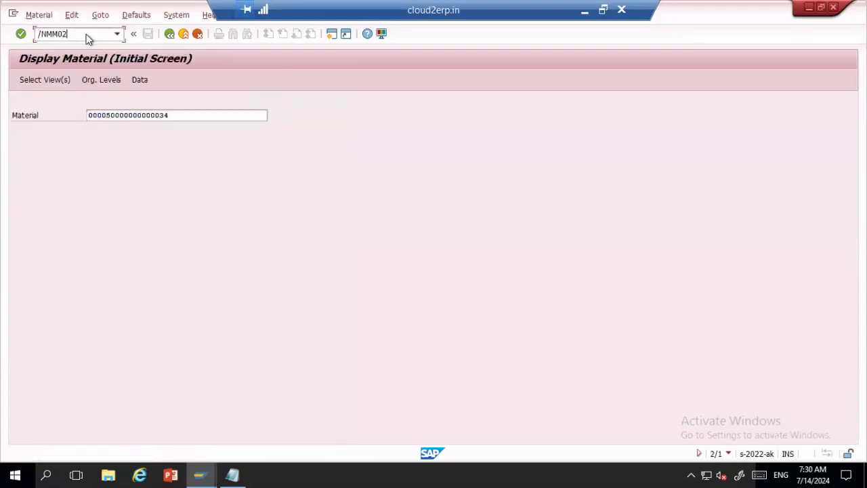
key("Return")
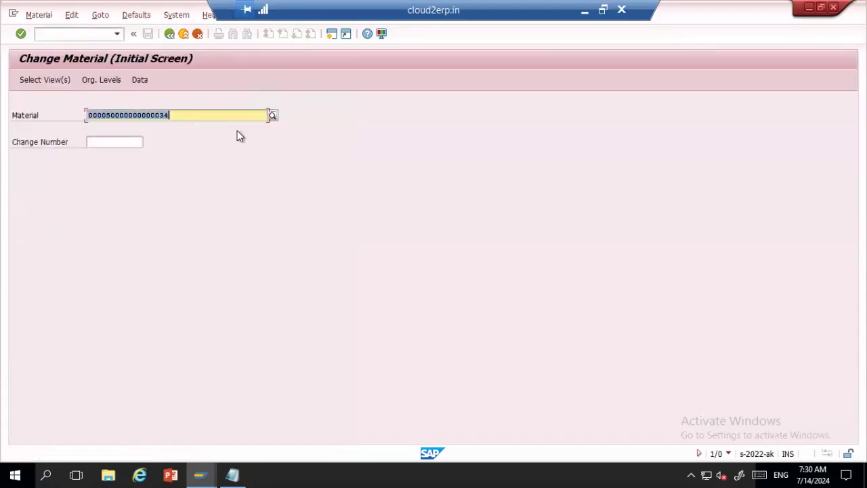
key("Return")
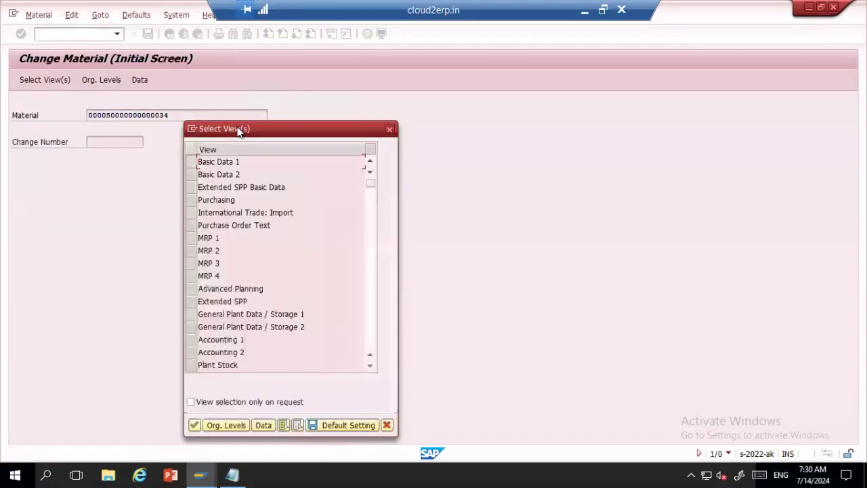
- Open the MRP 4 view of the finished material for plant 1994, without a storage location
left_click(192, 276)
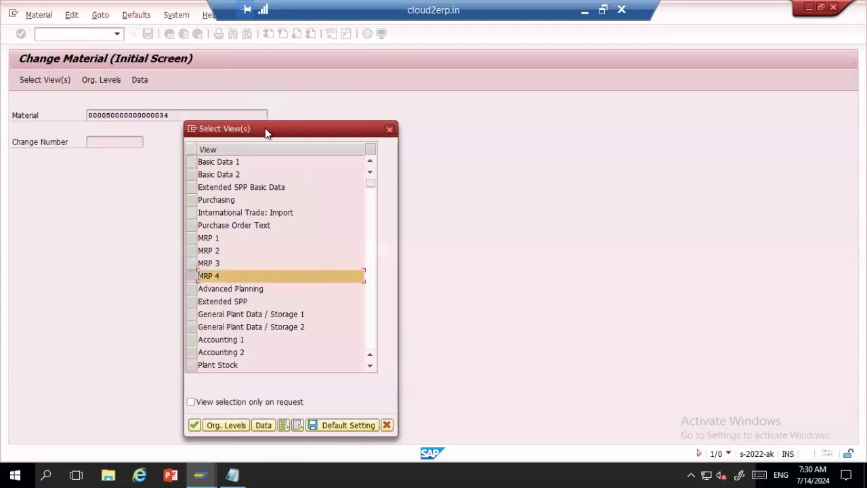
left_click_drag(266, 133, 281, 72)
left_click(239, 362)
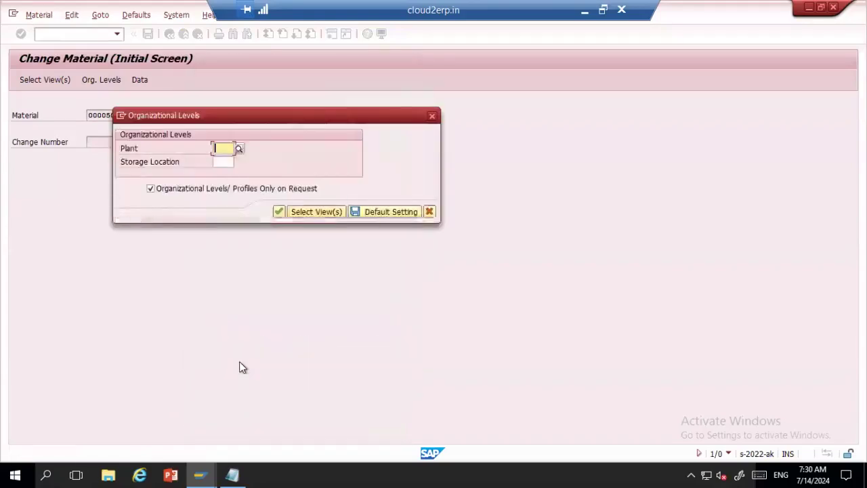
type("1994")
key("Tab")
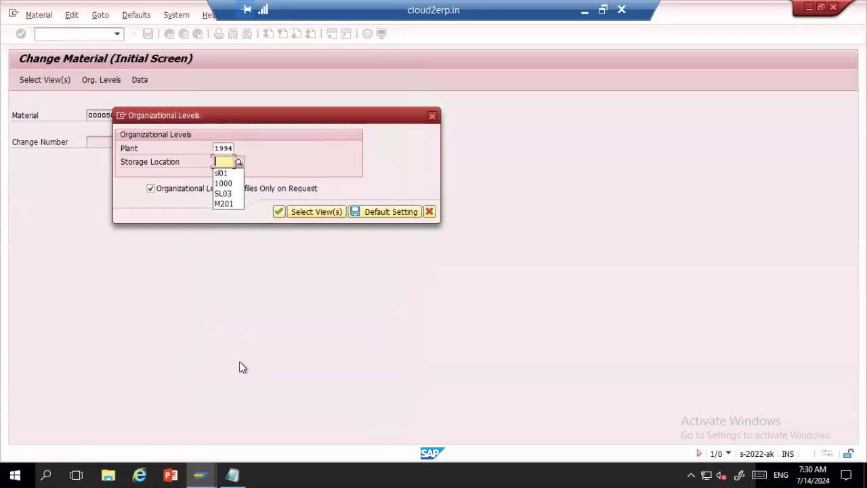
key("Return")
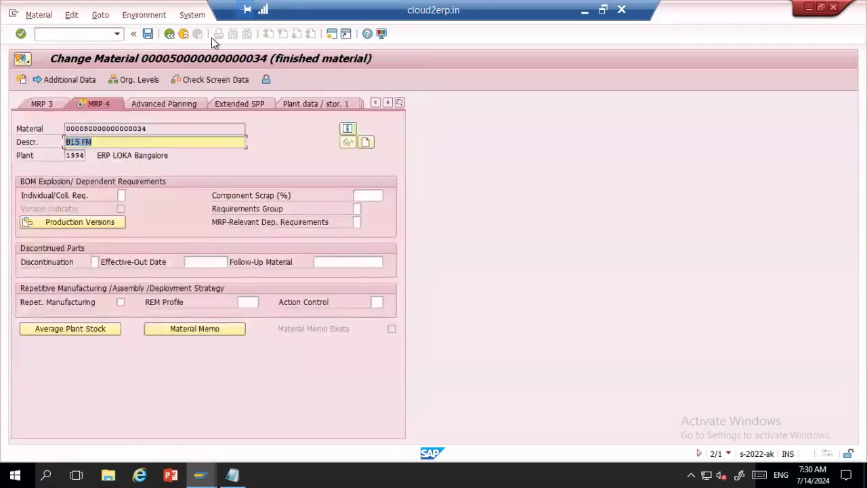
- Add production version 0001 with the text "B15 Production version" and Valid from date 10.07.2024
left_click(69, 223)
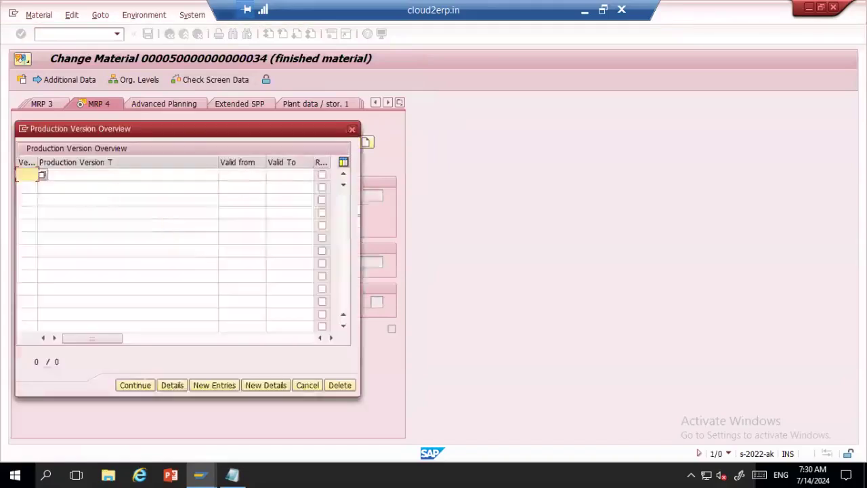
type("0001")
key("Tab")
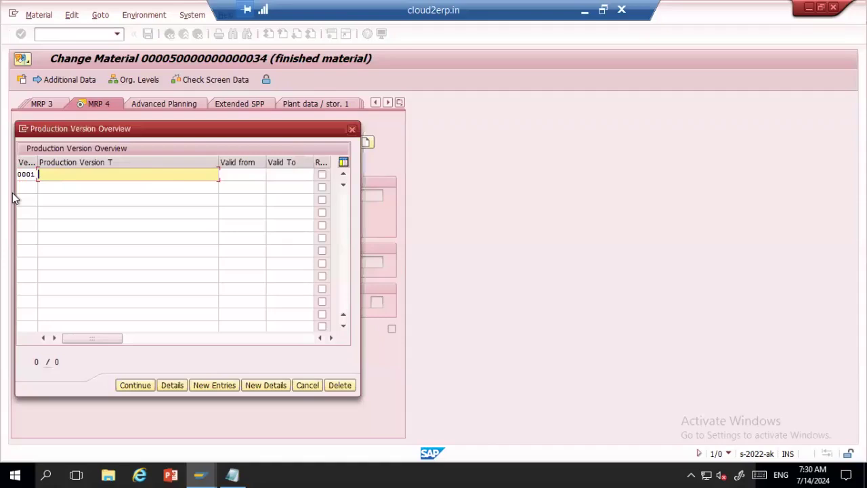
type("B15 Production version")
left_click(237, 174)
left_click(271, 175)
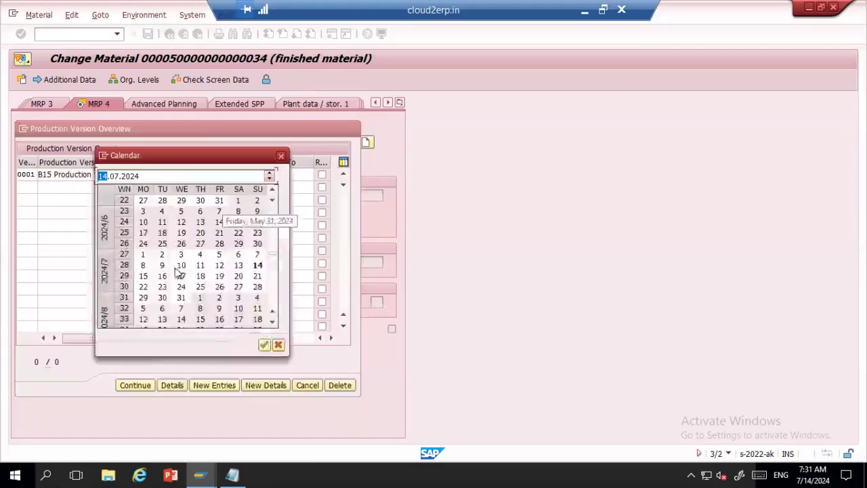
double_click(181, 266)
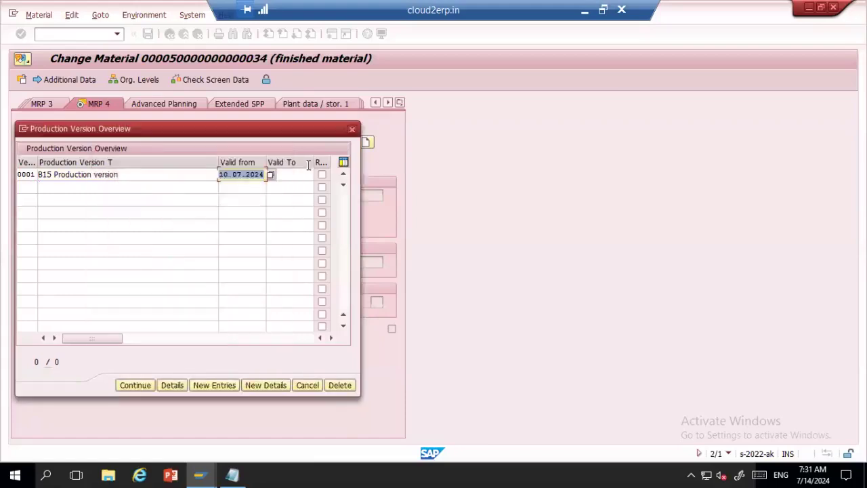
- Set the production version's Valid To date to 10.07.9999 and confirm the production version overview
left_click(269, 174)
left_click_drag(263, 174, 165, 181)
key("ctrl+c")
left_click(280, 174)
key("ctrl+v")
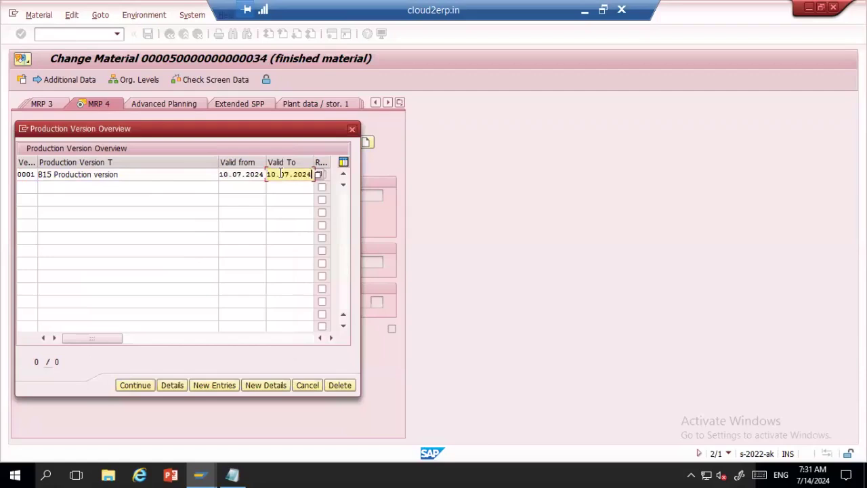
key("BackSpace")
key("BackSpace")
key("BackSpace")
key("BackSpace")
type("9999")
key("Return")
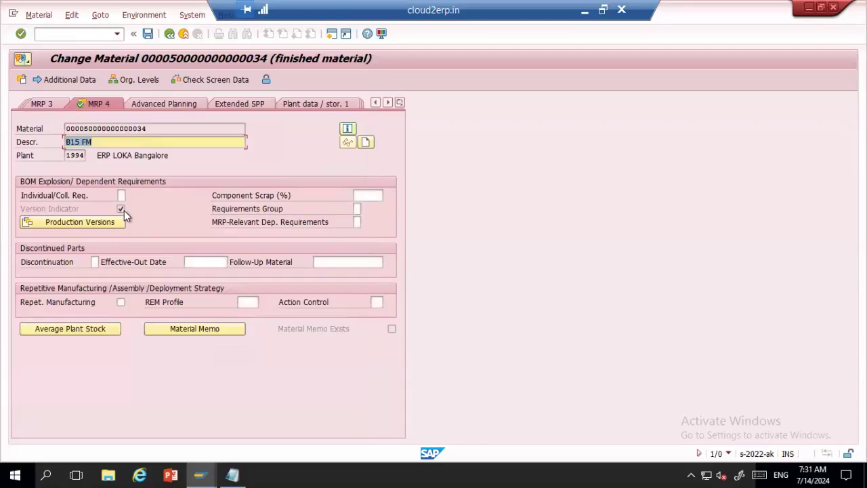
- Assign alternative BOM 1 with BOM usage 3 in the details of production version 0001
left_click(106, 224)
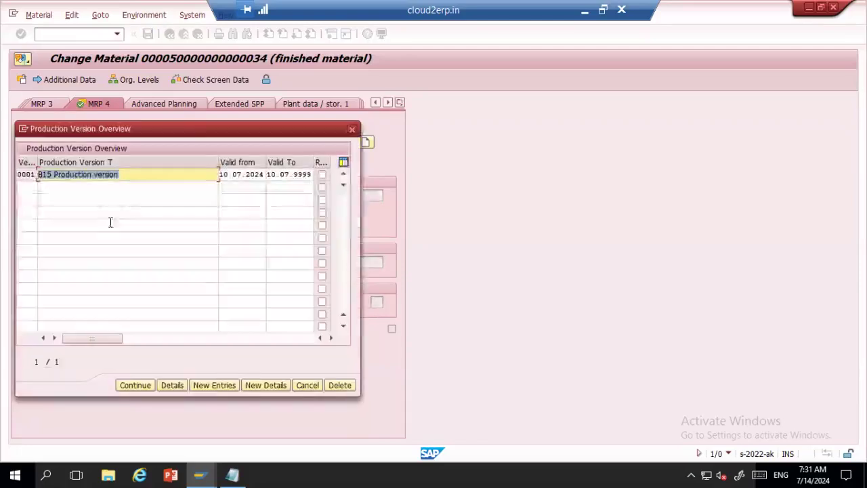
left_click_drag(182, 124, 227, 46)
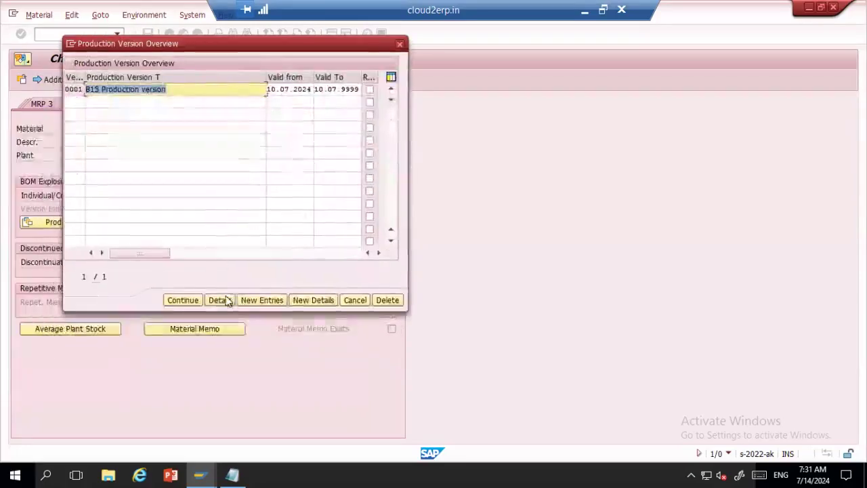
left_click(227, 301)
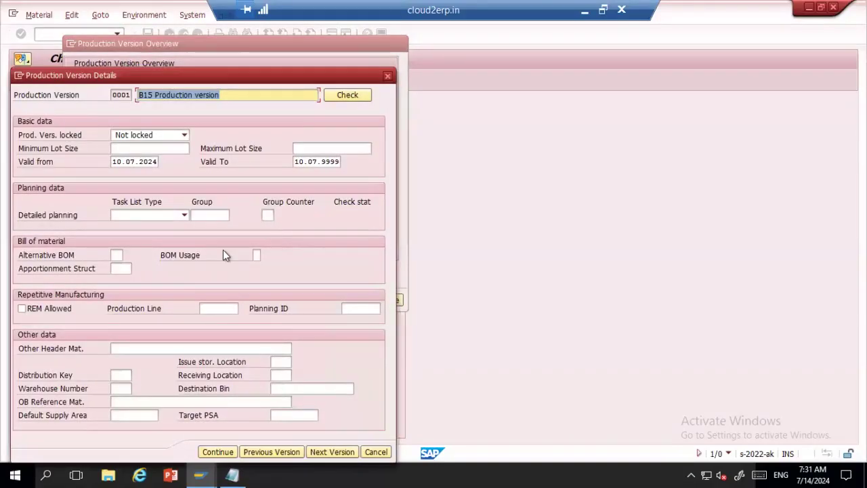
left_click(116, 255)
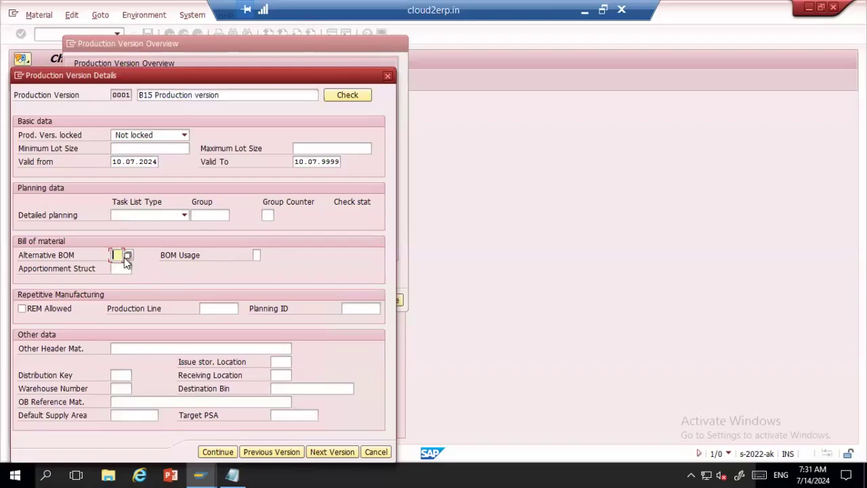
left_click(126, 256)
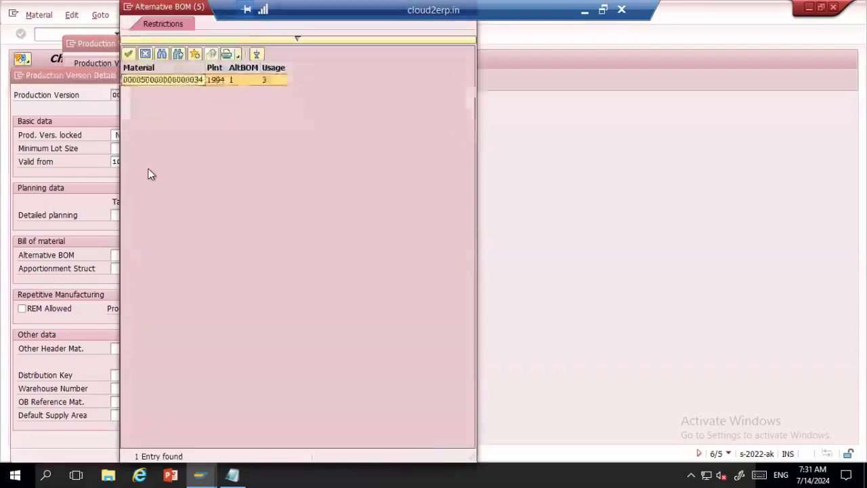
double_click(174, 82)
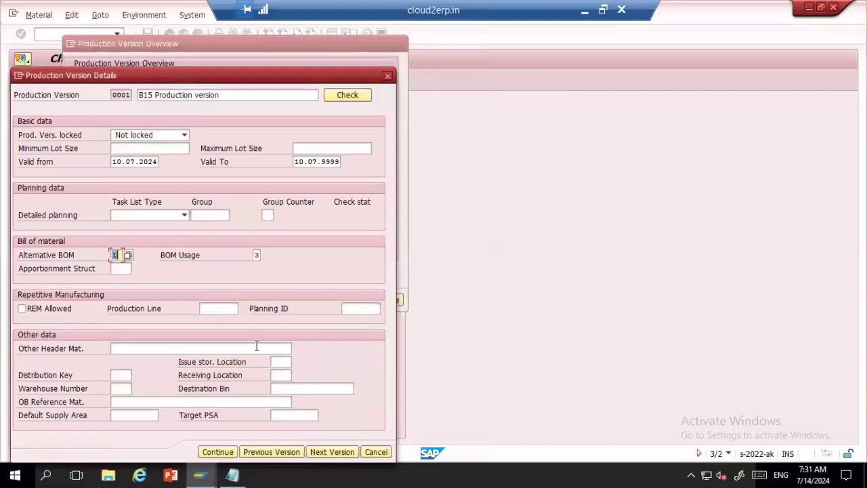
- Confirm the production version details and overview, and save the finished material
left_click(217, 452)
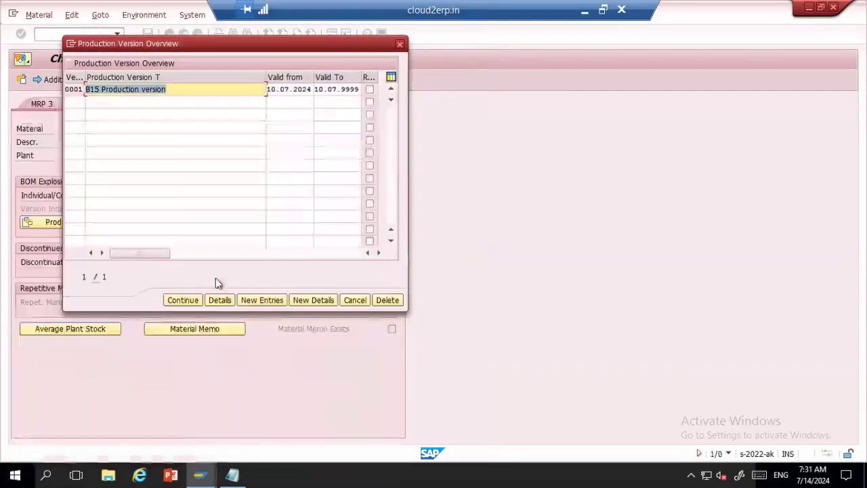
left_click(194, 300)
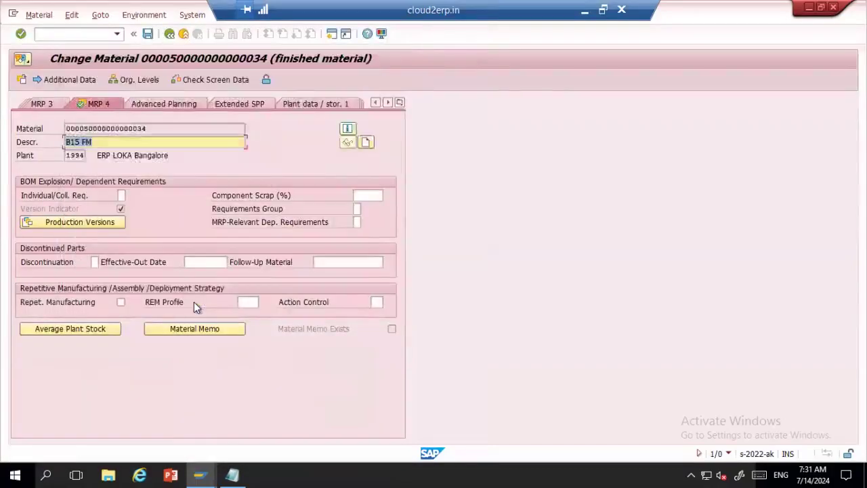
key("ctrl+s")
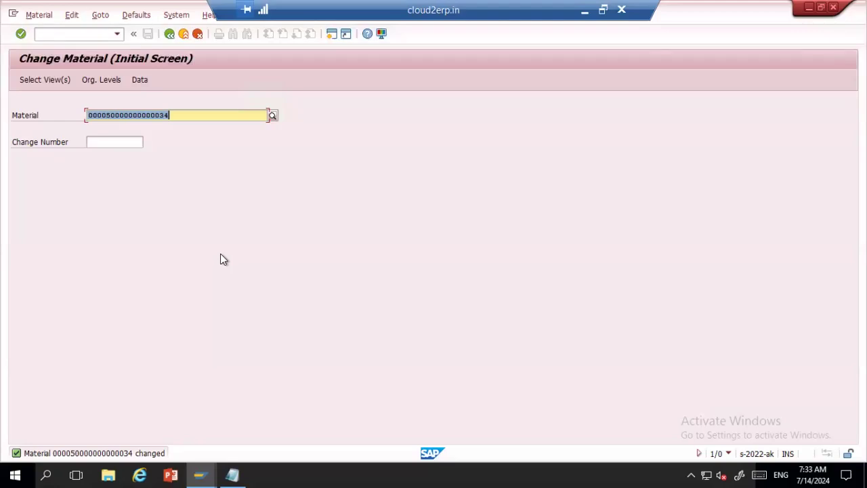
- Start transaction BP in place of MM02 and enter the partner's number as the Customer Number search criterion
left_click(55, 34)
type("/nbp")
key("Return")
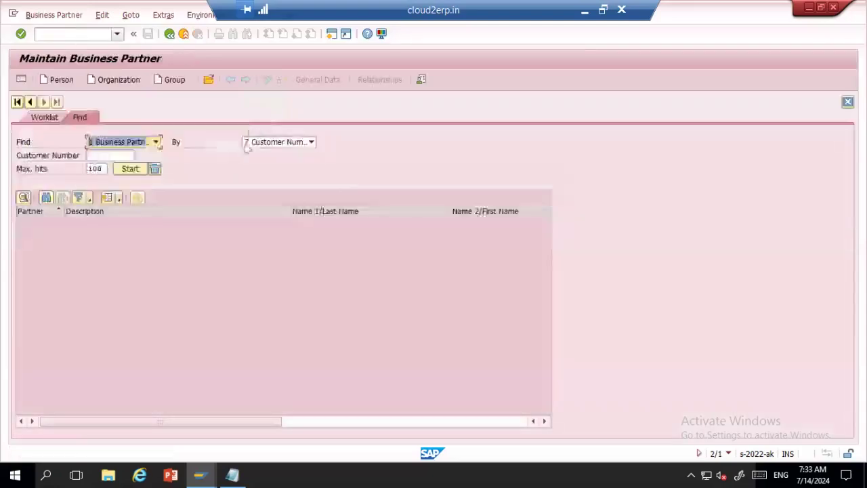
left_click(122, 156)
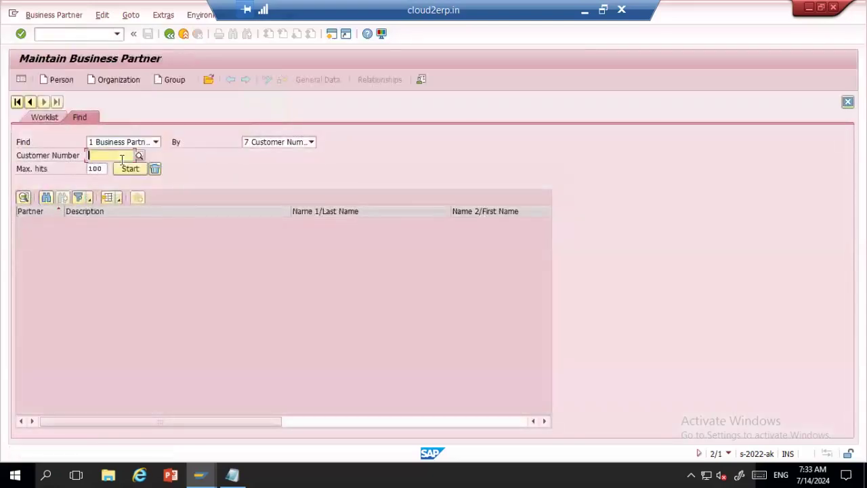
type("32")
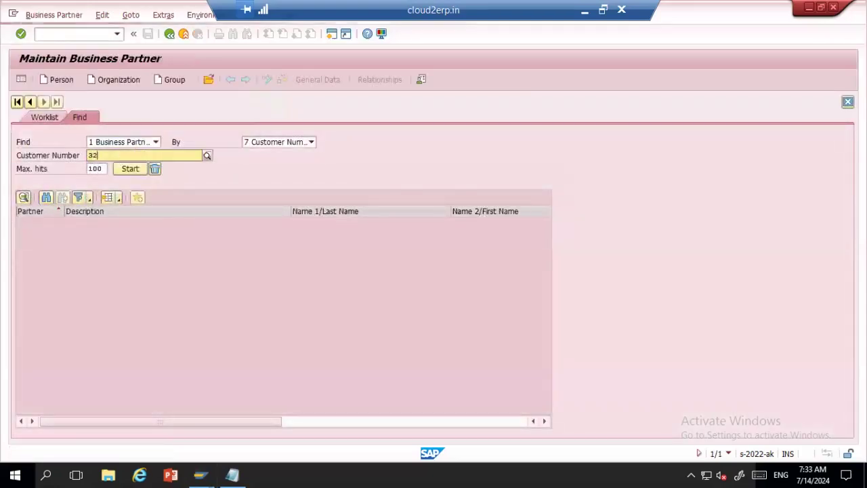
type("954")
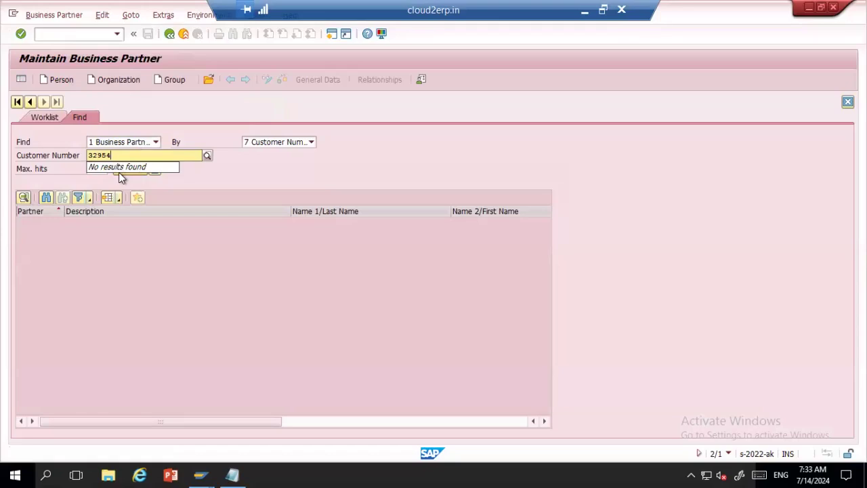
- Search for the business partner by Number instead, and open the matching organization
left_click(291, 142)
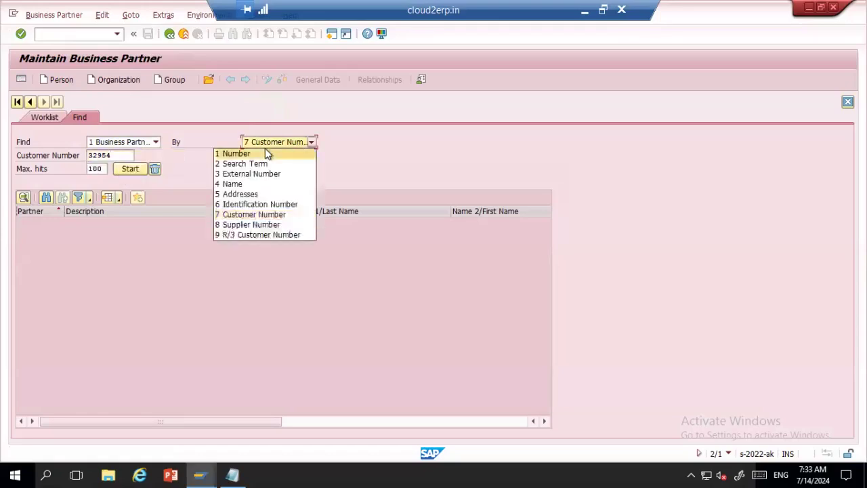
left_click(266, 154)
left_click(120, 155)
type("32")
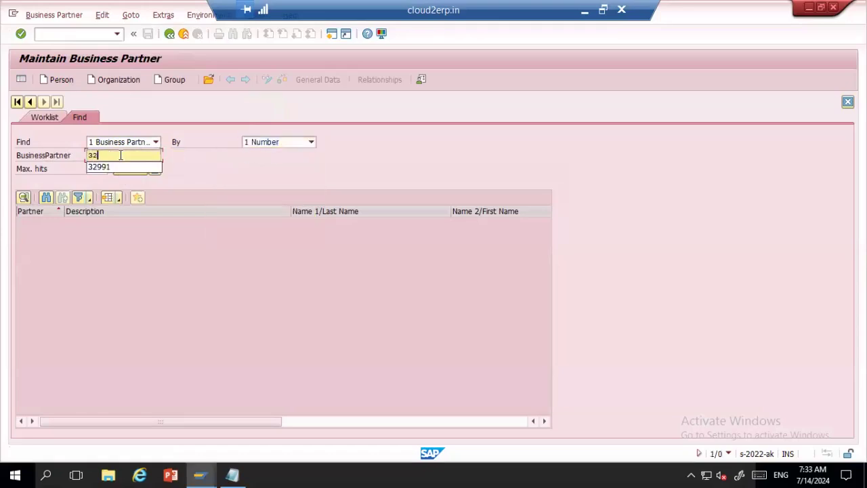
type("954")
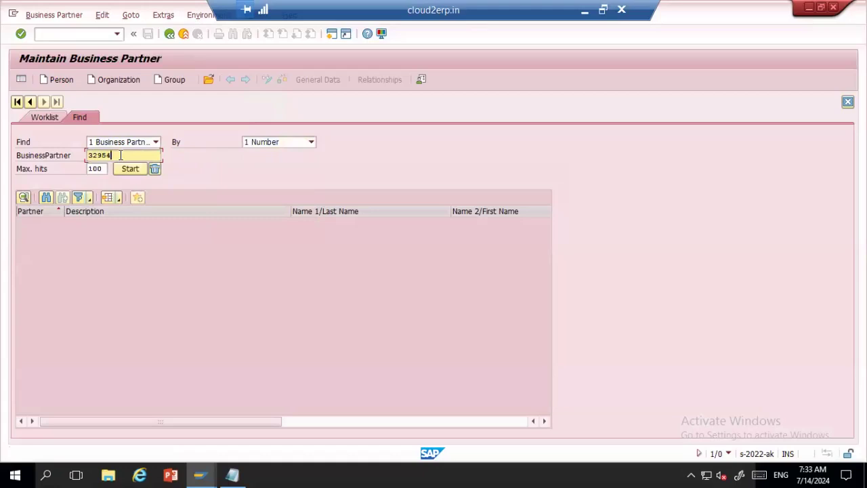
left_click(126, 168)
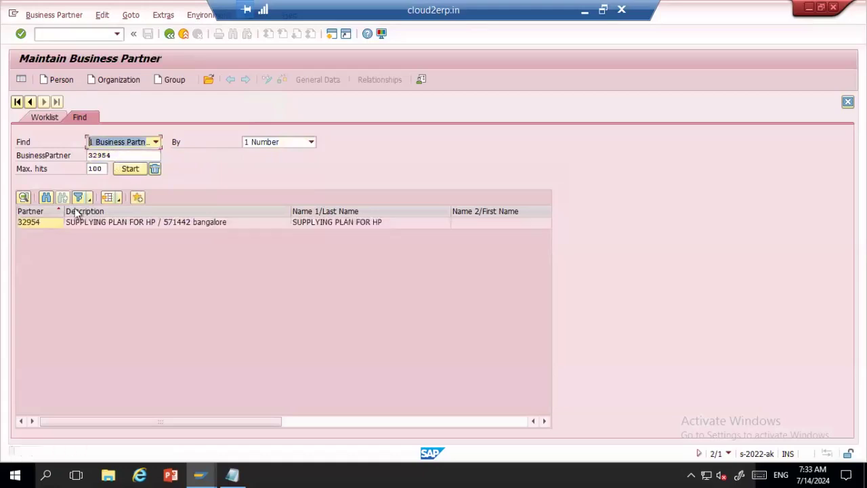
double_click(49, 224)
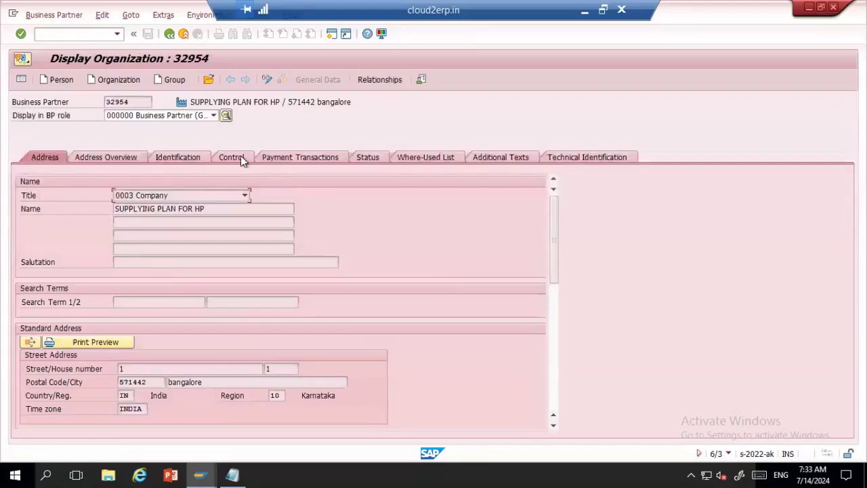
- Check the BP roles available for the displayed organization and return to the SAP Easy Access screen
left_click(213, 118)
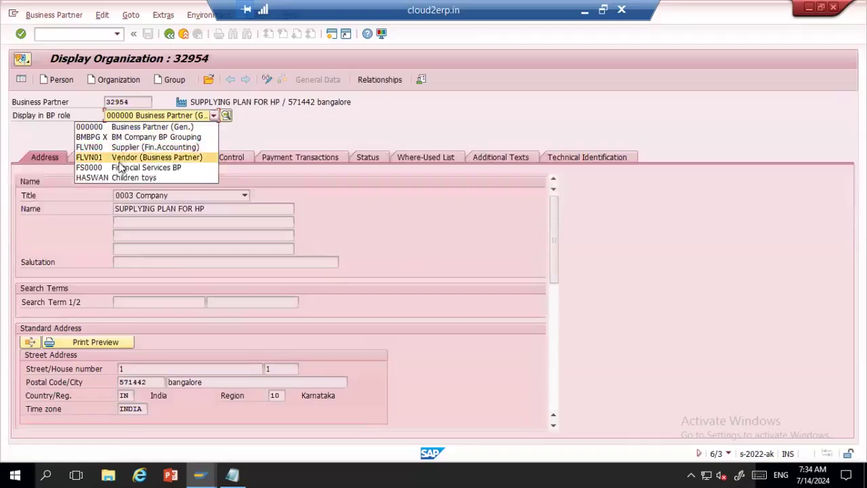
left_click(170, 37)
left_click(170, 35)
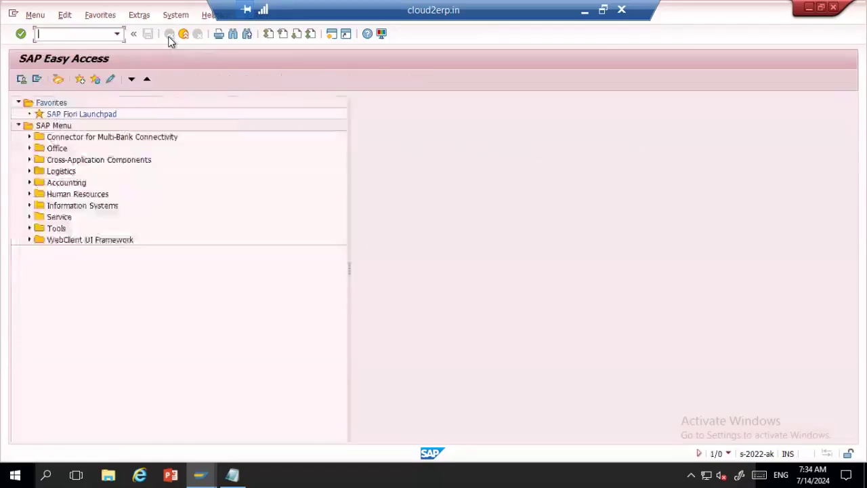
- Start transaction BP again and search for the business partner by Customer Number
type("bp")
key("Return")
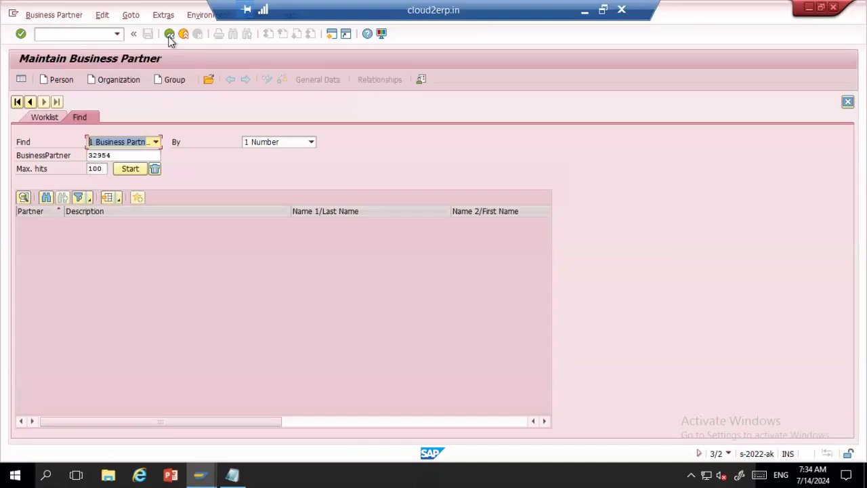
left_click(310, 141)
left_click(240, 216)
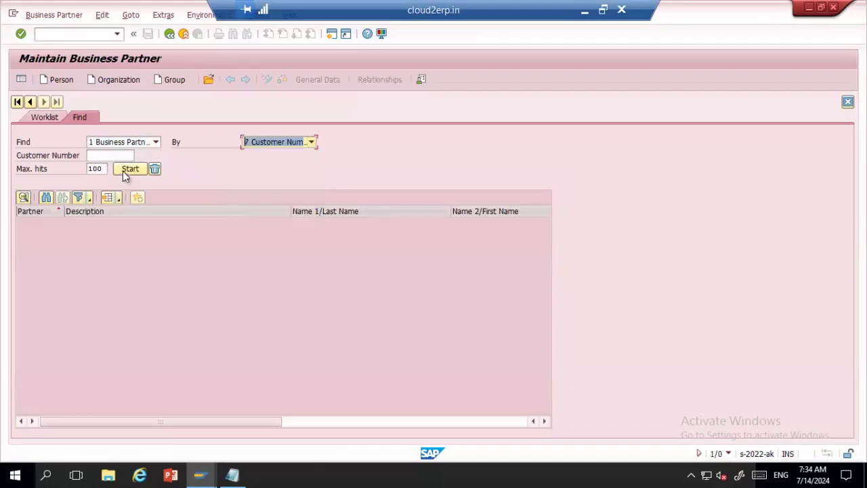
left_click(113, 155)
left_click(102, 166)
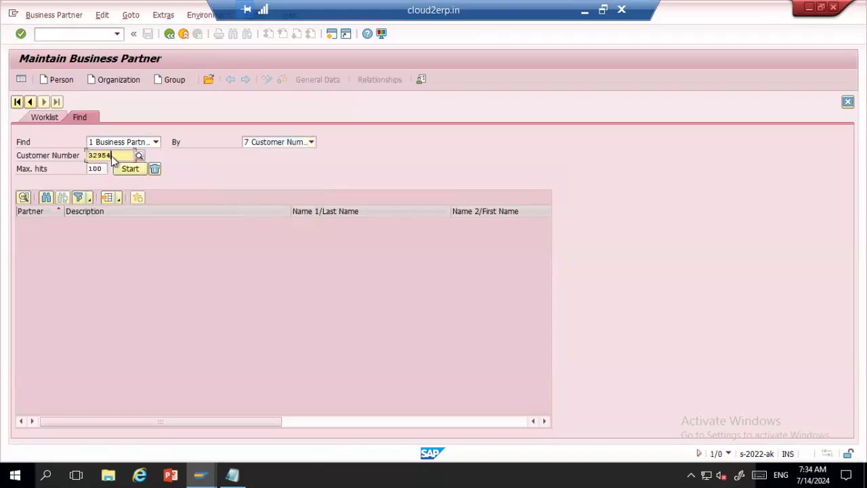
left_click(130, 168)
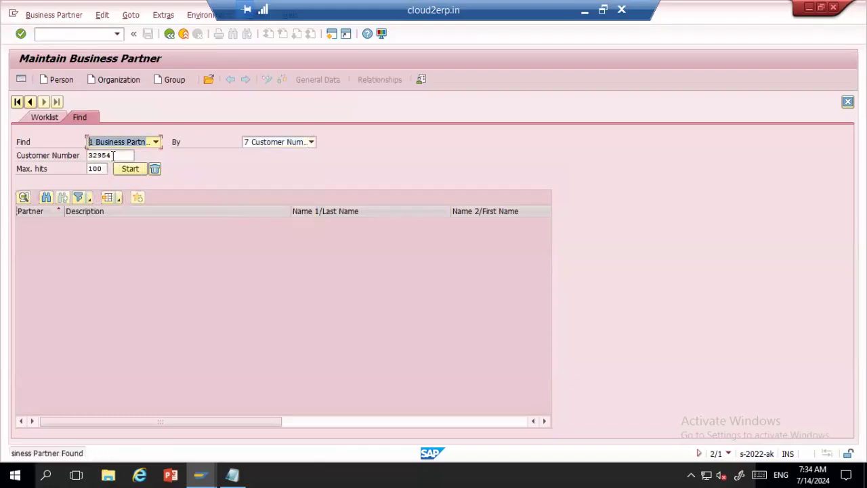
left_click(309, 142)
left_click(250, 216)
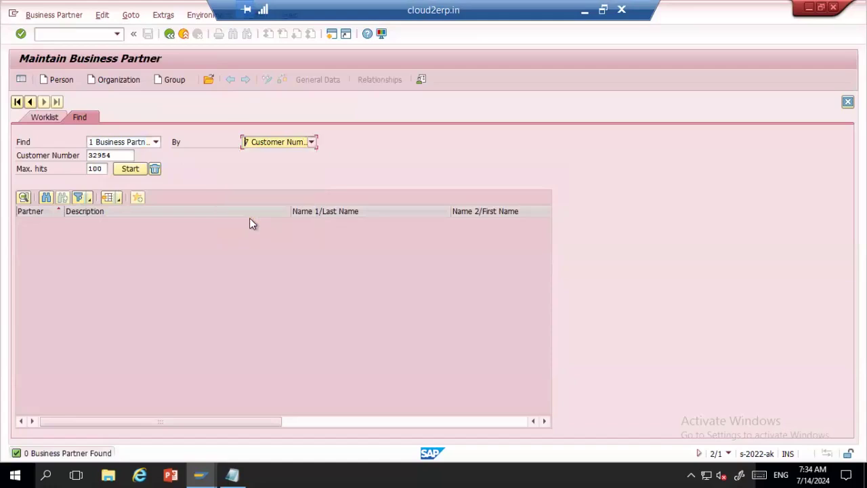
left_click(130, 169)
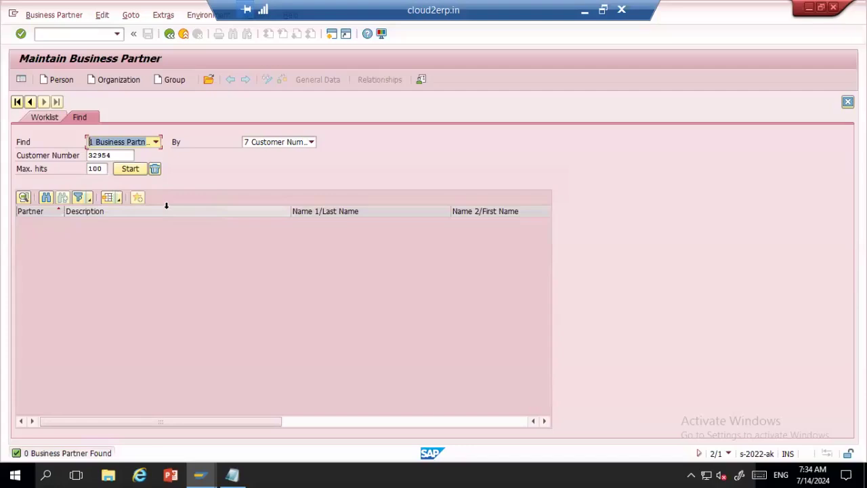
- Search for the business partner by Supplier Number instead, and open the subcontracting vendor
left_click(117, 155)
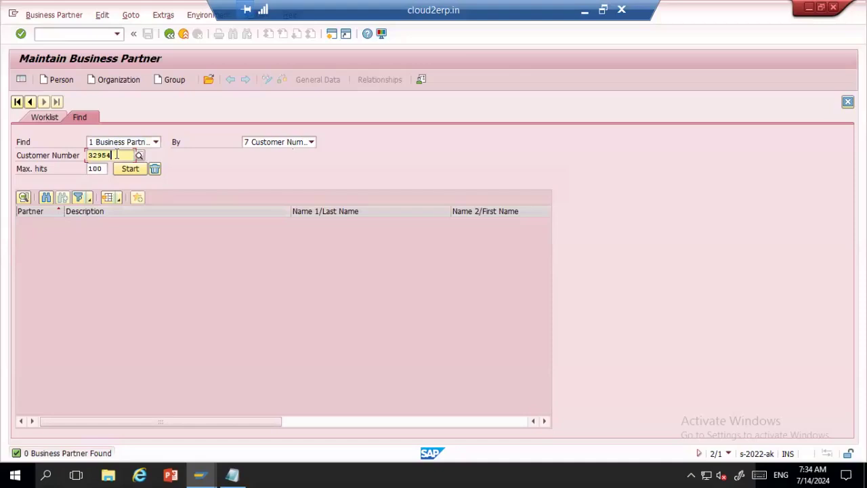
left_click(311, 143)
left_click(260, 224)
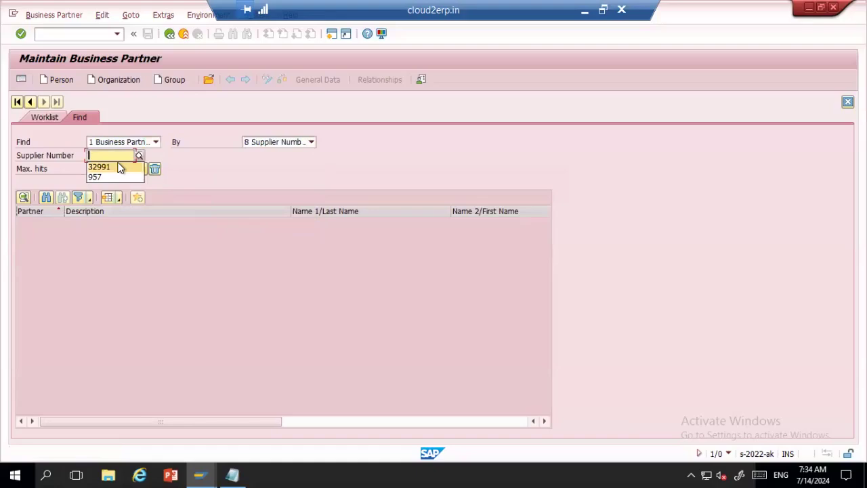
type("32")
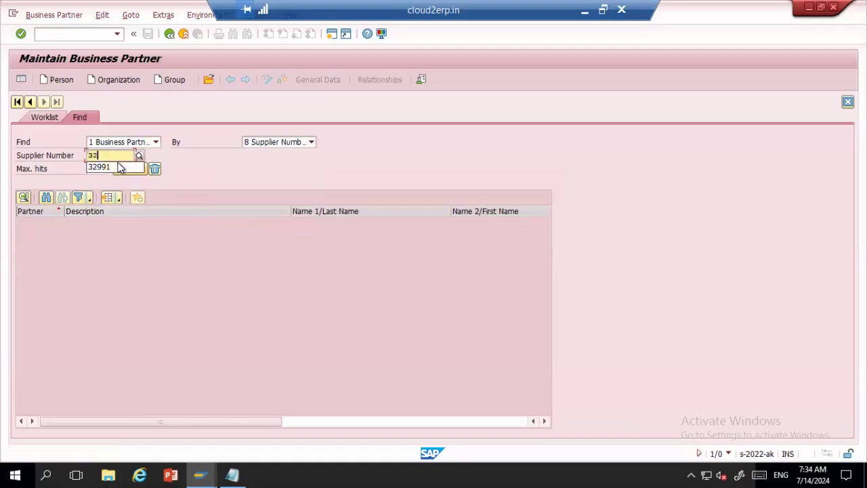
type("954")
left_click(121, 168)
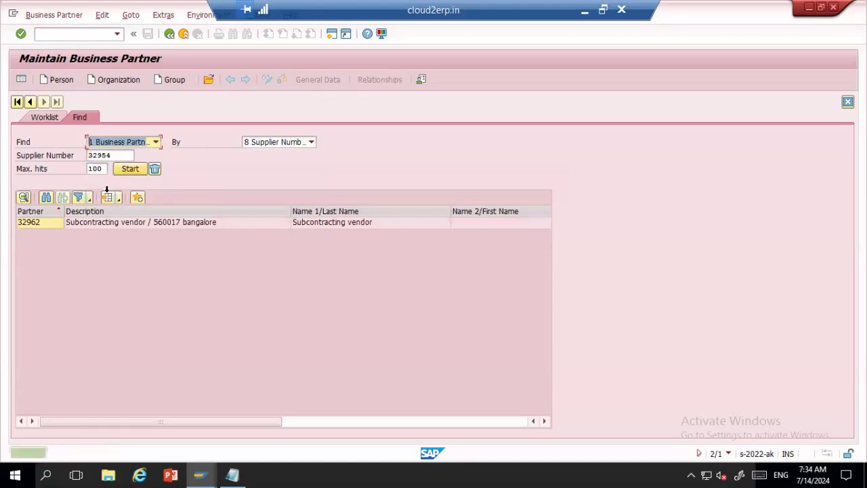
left_click(51, 221)
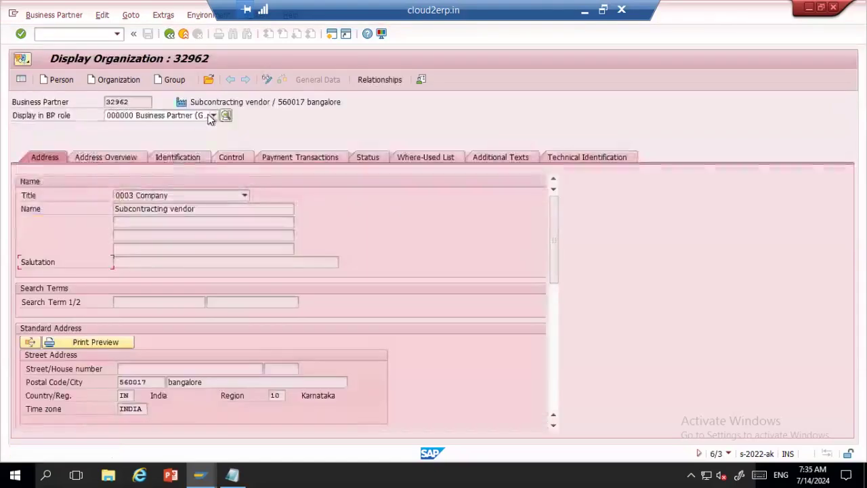
- Display the subcontracting vendor's company code data in role FLVN00 Supplier (Fin.Accounting)
left_click(211, 116)
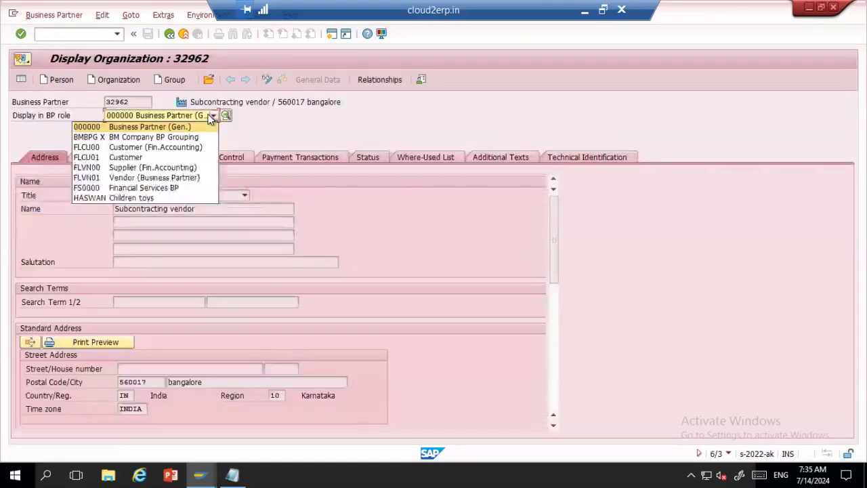
left_click(121, 168)
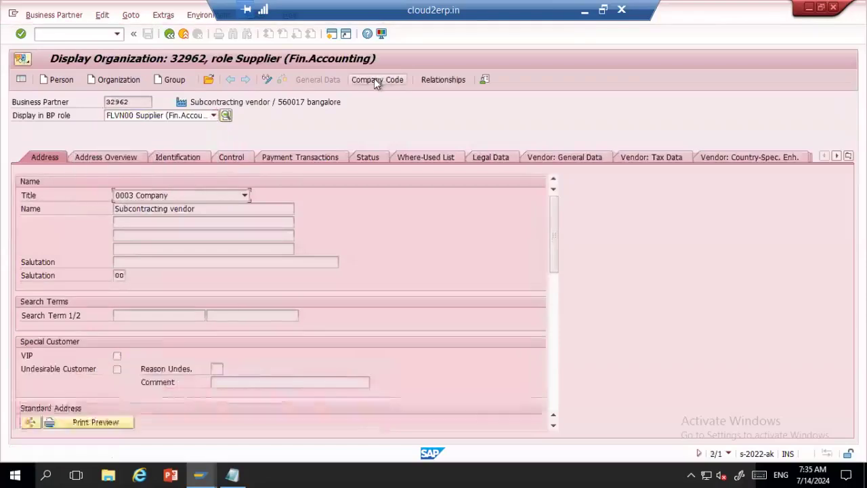
left_click(376, 79)
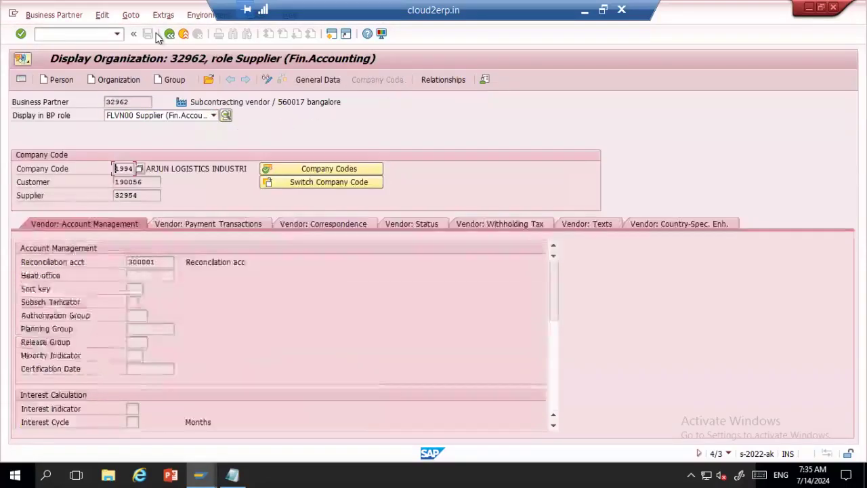
- Restart transaction BP and open the subcontracting vendor by searching with its supplier number
left_click(184, 34)
type("bp")
key("Return")
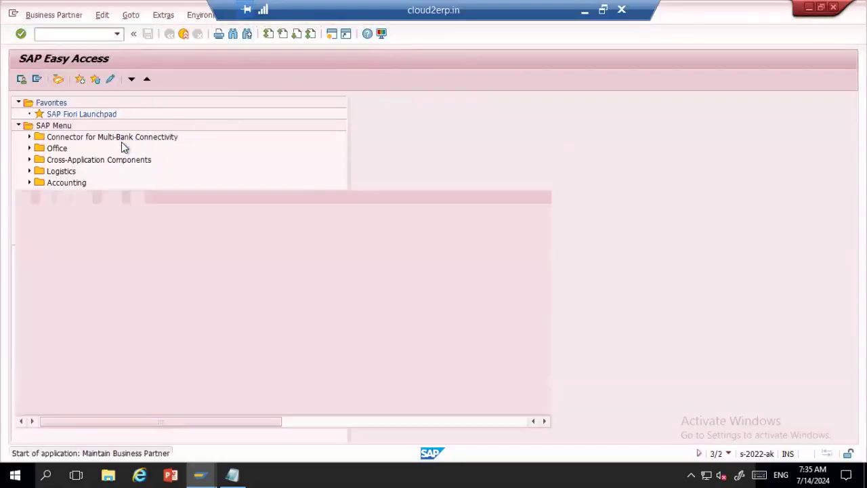
type("32954")
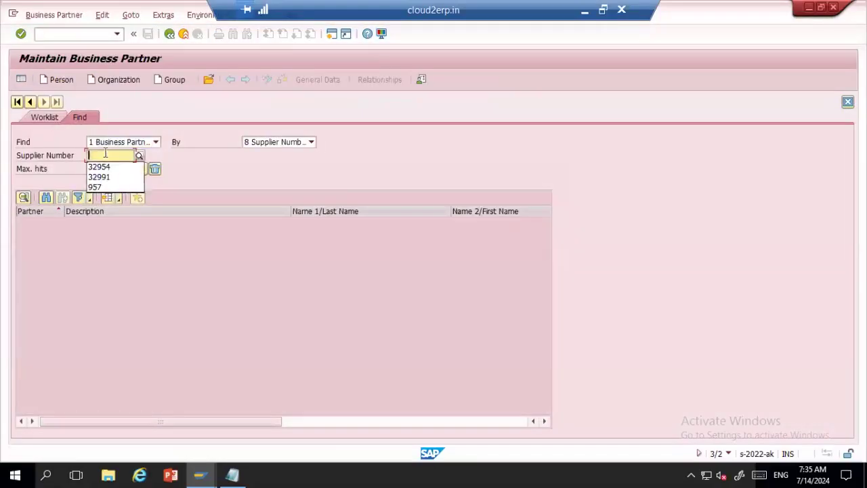
key("Return")
double_click(50, 223)
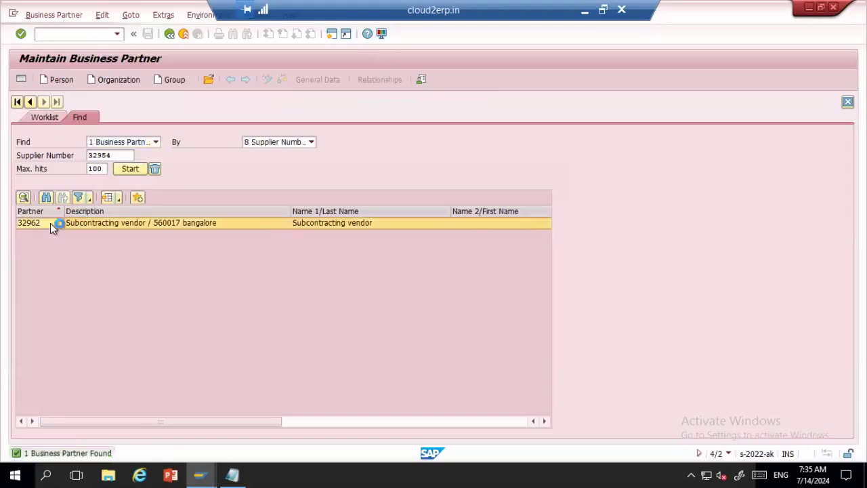
- Display the vendor's Sales and Distribution data in role FLCU01 Customer for sales organization 1994, distribution channel 01 and division 00
left_click(203, 116)
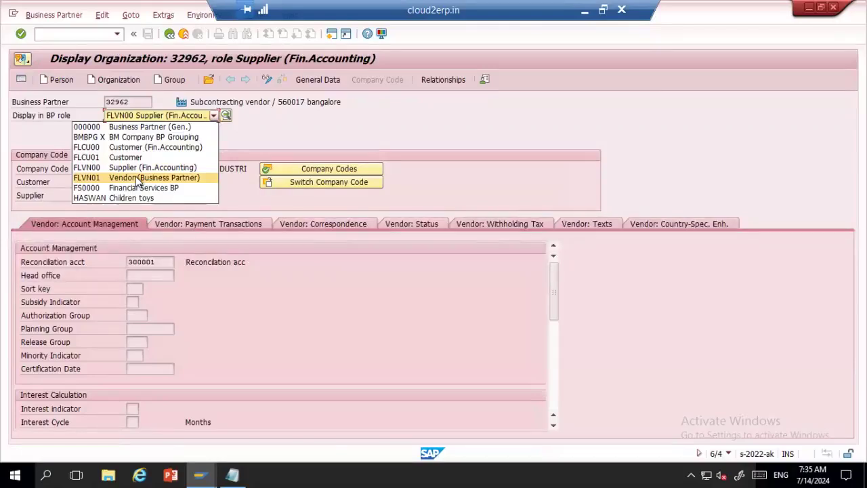
left_click(131, 158)
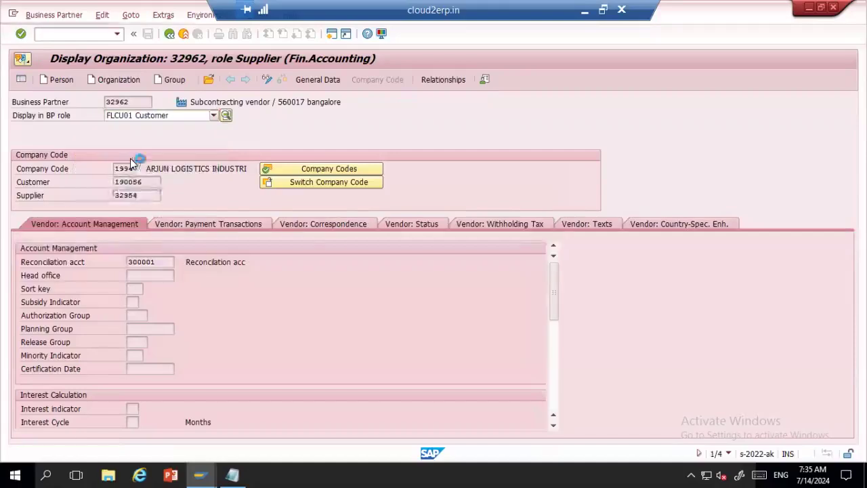
left_click(376, 80)
type("1994")
key("Return")
key("Tab")
type("01")
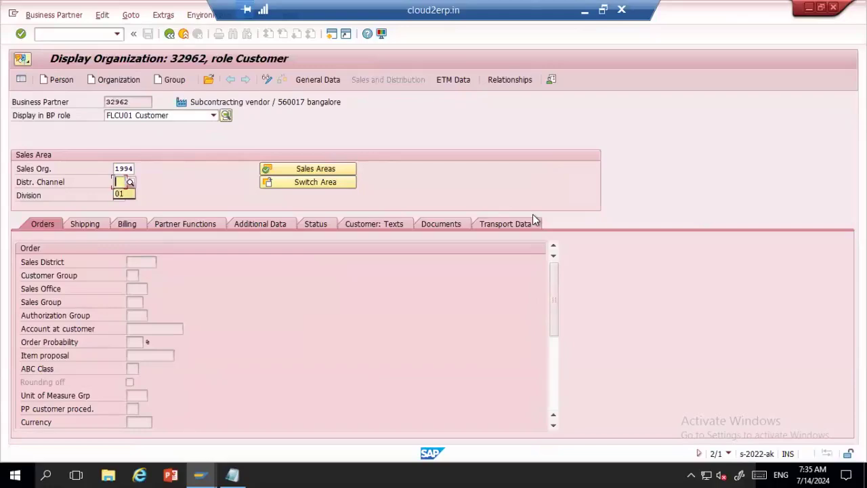
key("Tab")
type("00")
key("Return")
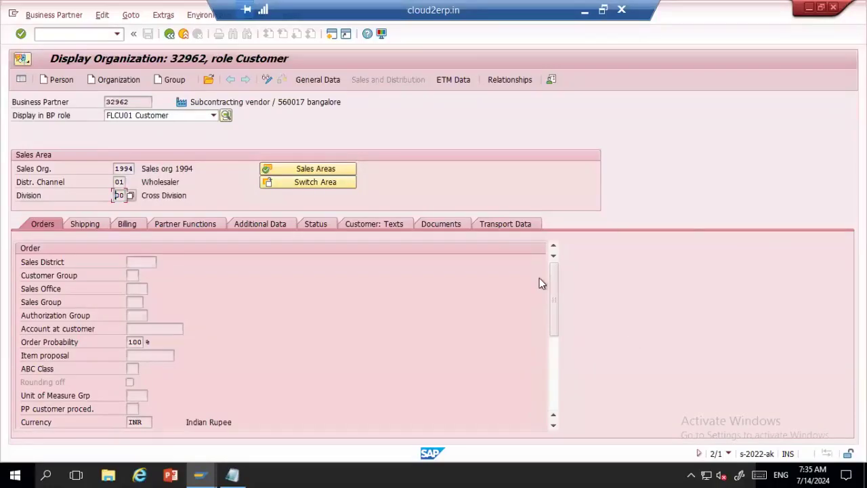
- Review the Orders, Shipping and Billing data of the sales area, including pricing, partial deliveries and output tax
left_click_drag(550, 275, 553, 348)
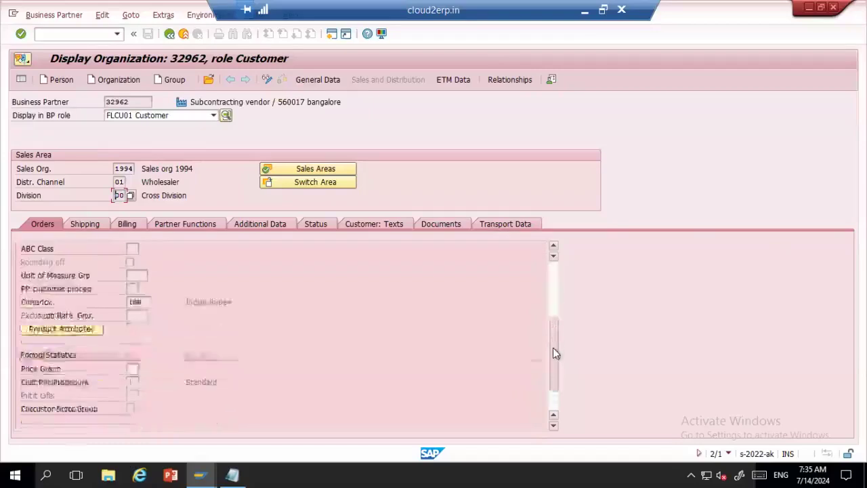
left_click(101, 225)
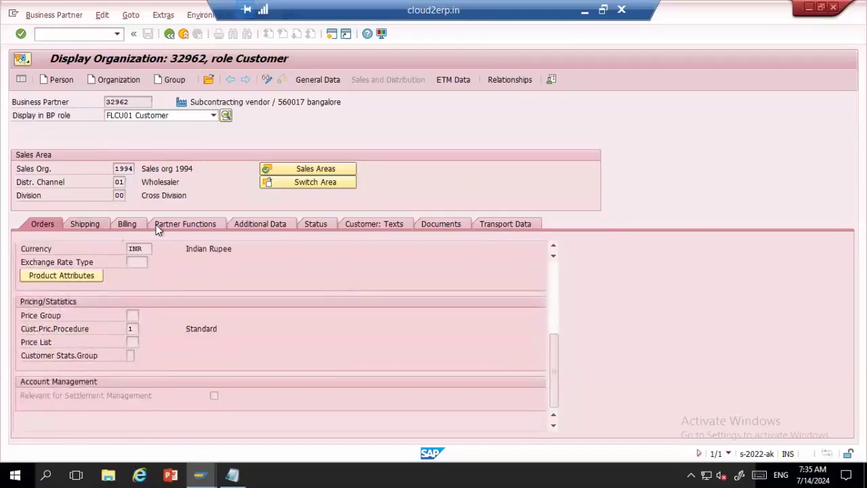
left_click_drag(553, 270, 554, 326)
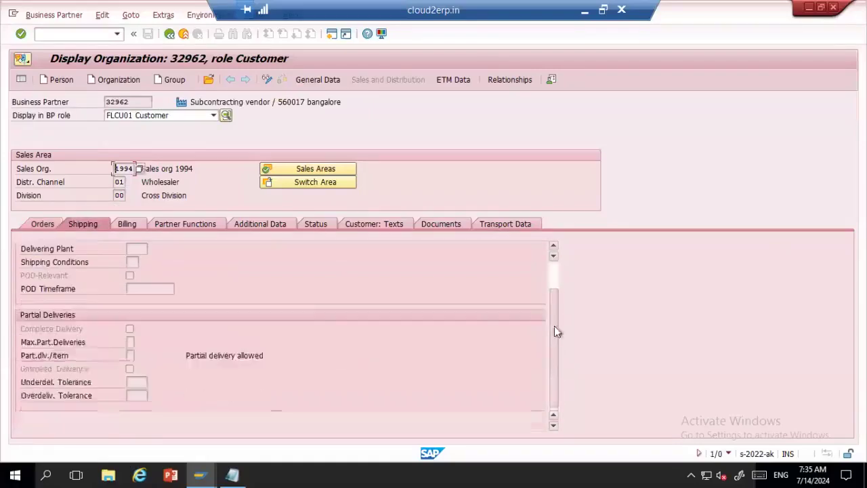
left_click(137, 224)
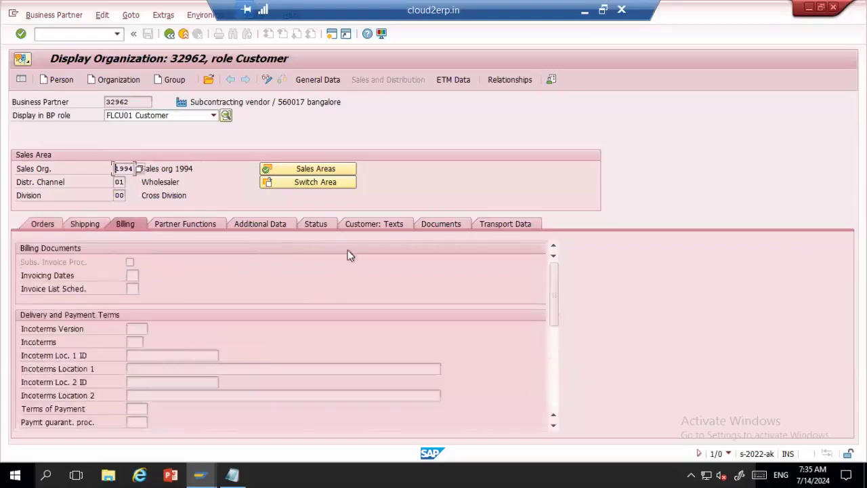
left_click_drag(551, 288, 552, 369)
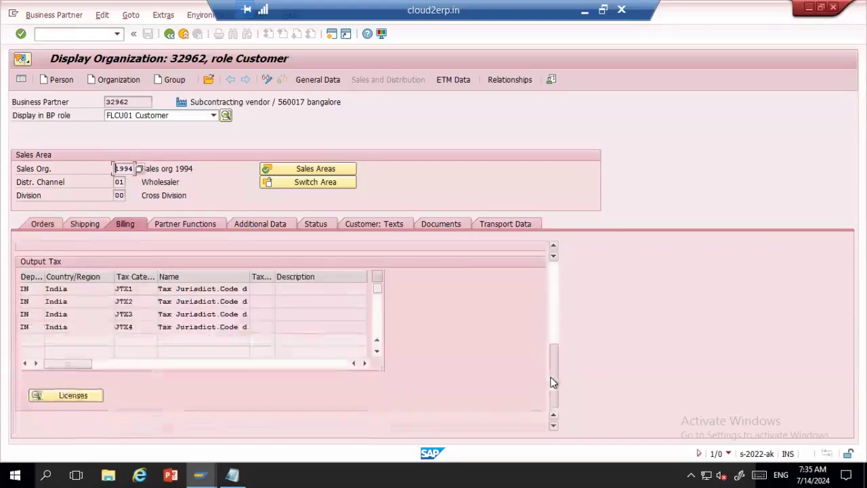
- Display the Purchasing data in role FLVN01 Vendor (Business Partner) and review it down to Additional Purchasing Data
left_click(214, 116)
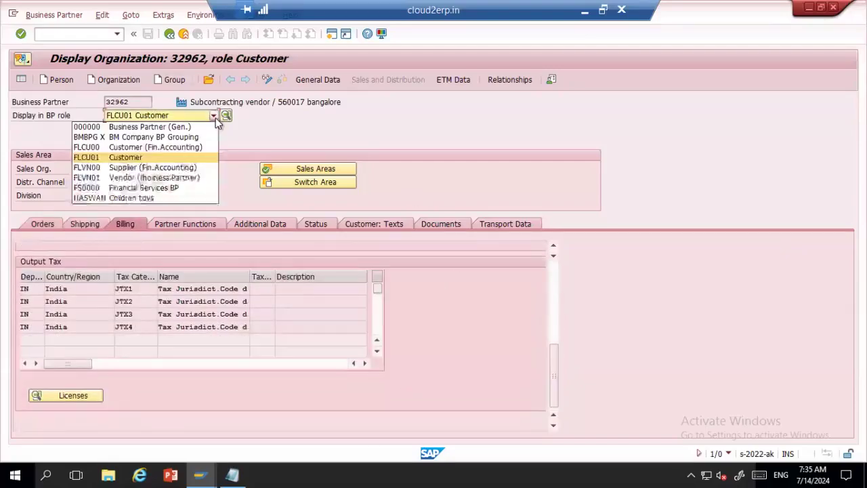
left_click(139, 178)
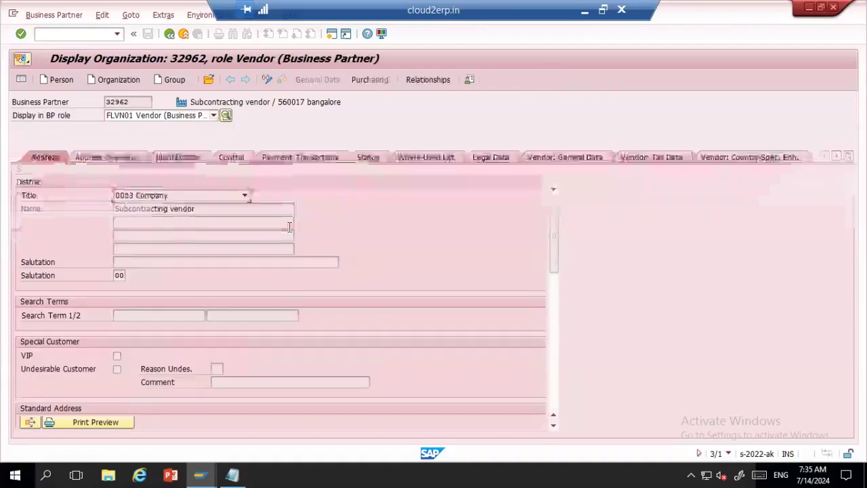
left_click(374, 79)
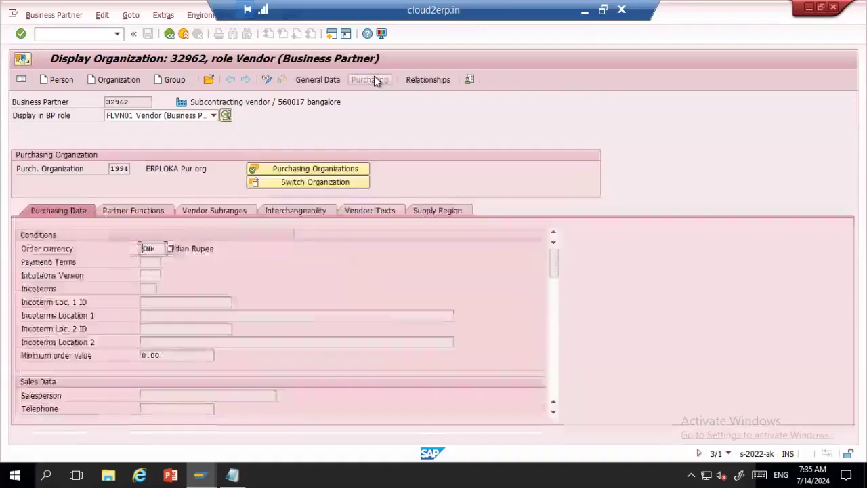
left_click_drag(556, 266, 536, 322)
scroll(536, 322, "up", 10)
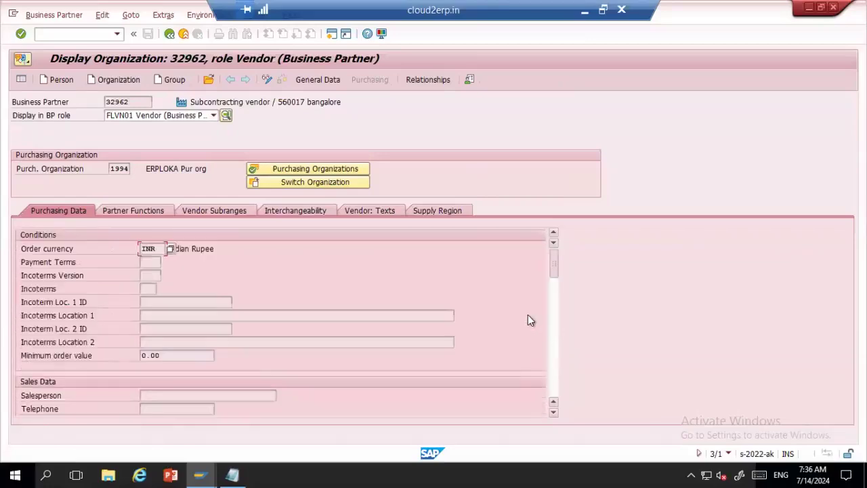
left_click_drag(554, 270, 551, 361)
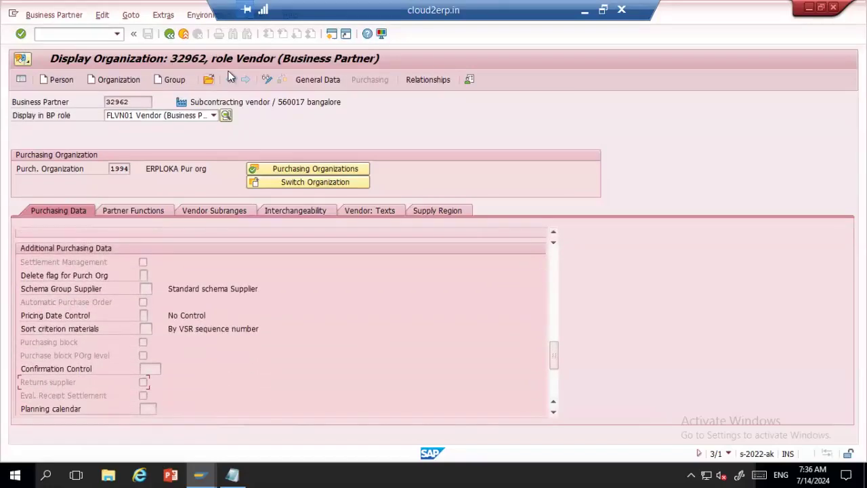
- Switch the vendor to change mode, mark it as Returns supplier and map it to the current customer
left_click(267, 79)
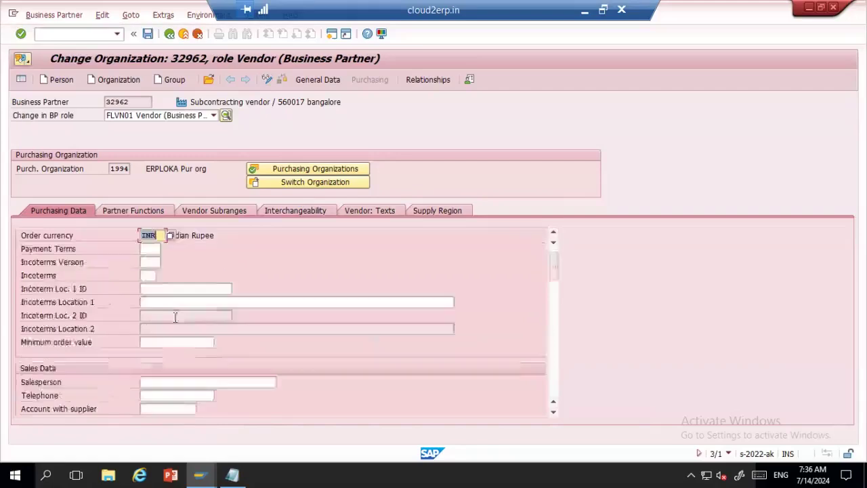
left_click_drag(552, 273, 551, 351)
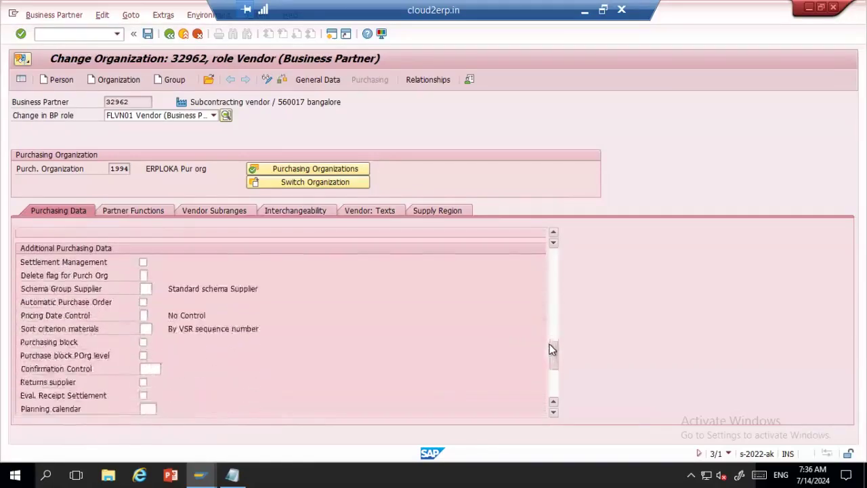
left_click(143, 382)
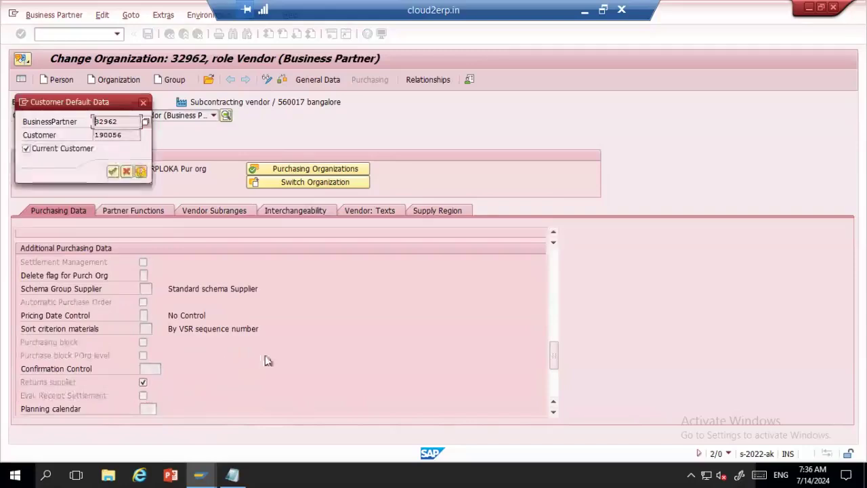
mouse_move(128, 120)
left_mouse_down()
mouse_move(70, 120)
mouse_move(125, 135)
left_mouse_up()
left_click(112, 171)
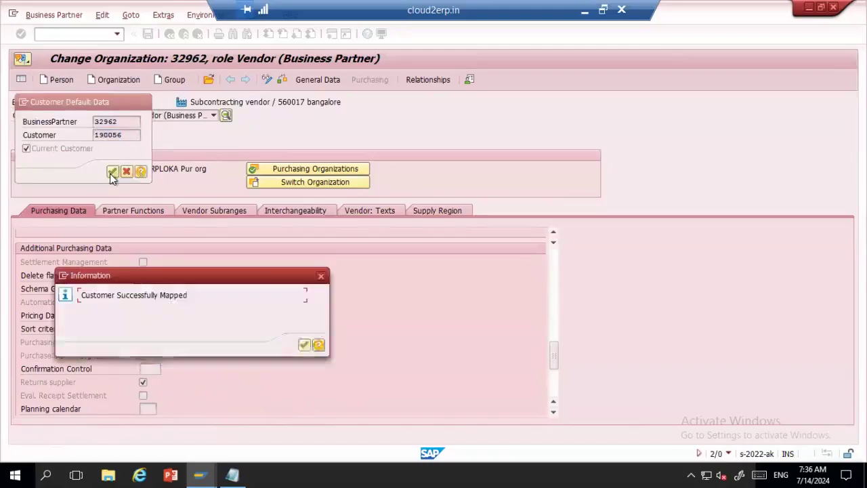
key("Return")
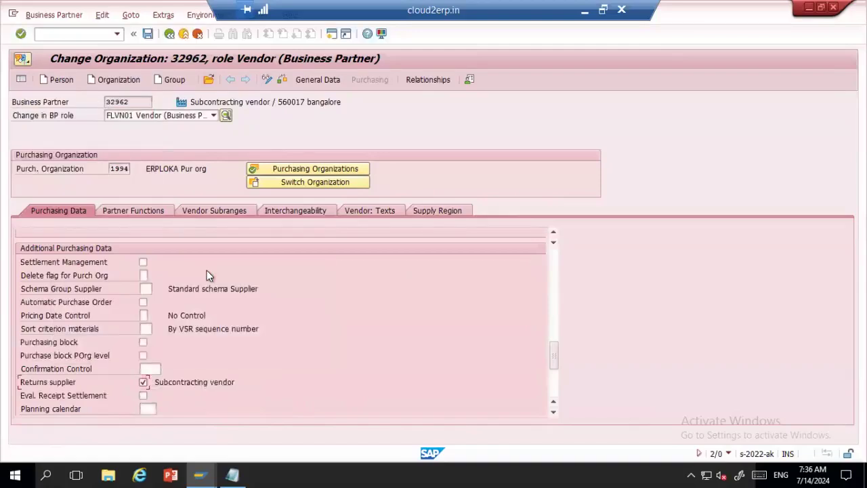
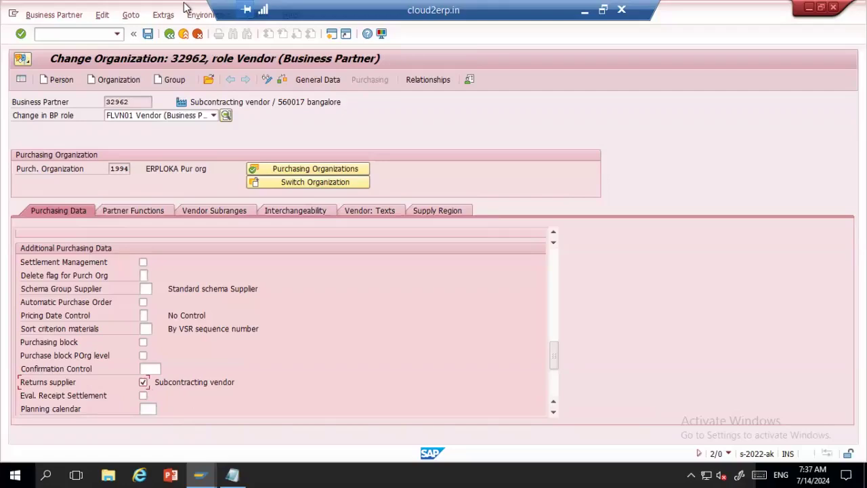
- Save the vendor changes, answering the warning about updating the customer reference
left_click(149, 35)
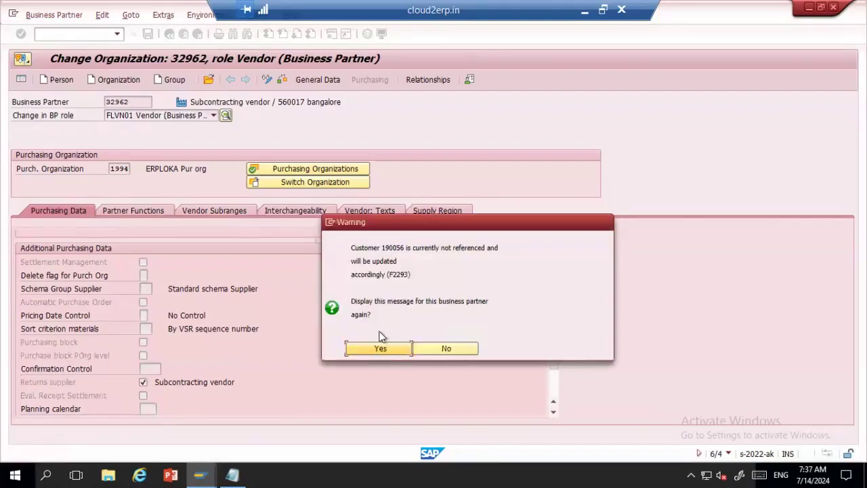
left_click(383, 348)
left_click(456, 349)
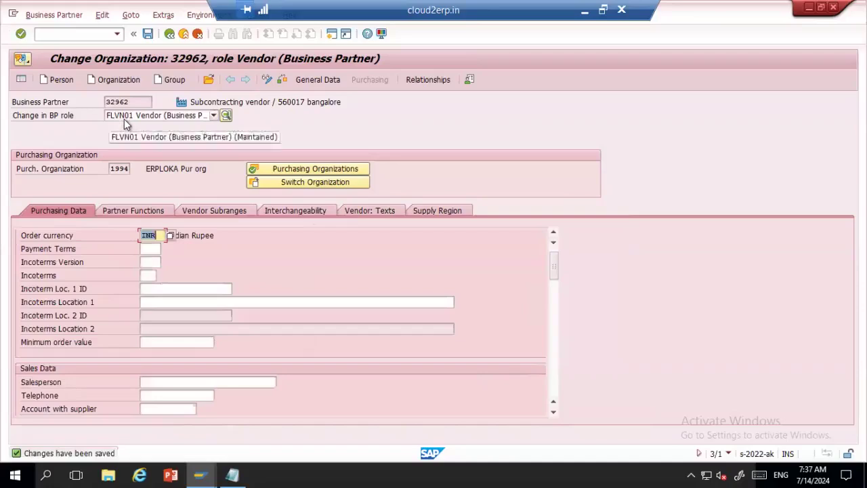
- Keep role FLVN01 Vendor (Business Partner), clear the Returns supplier indicator in the additional purchasing data and save
left_click(124, 118)
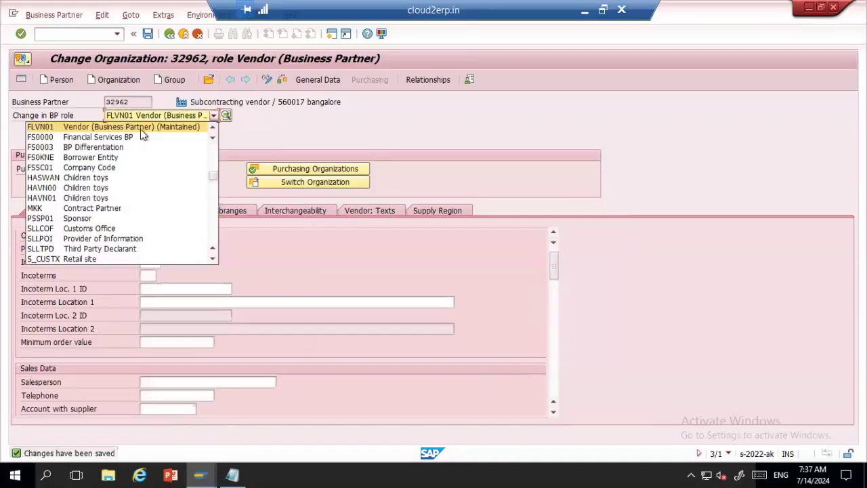
left_click(99, 130)
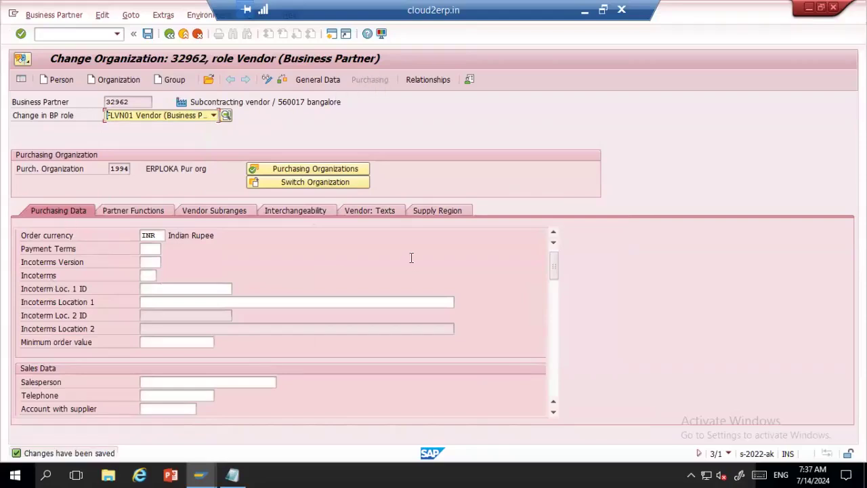
left_click_drag(554, 257, 552, 358)
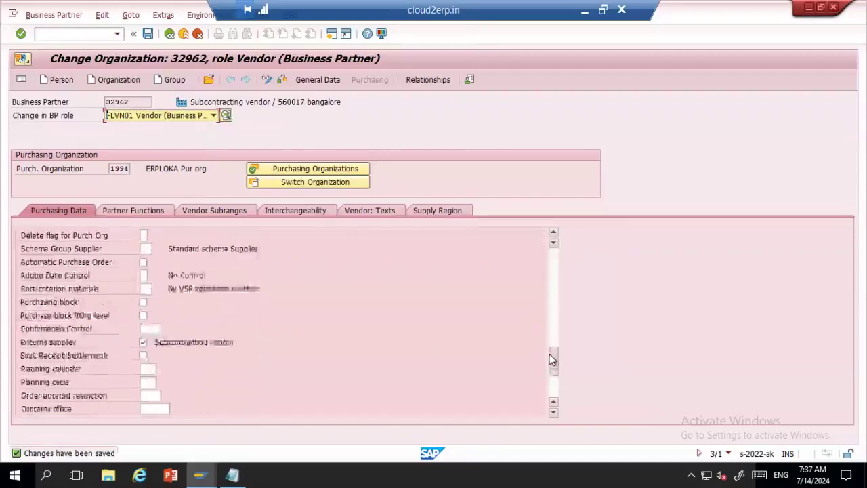
left_click(143, 343)
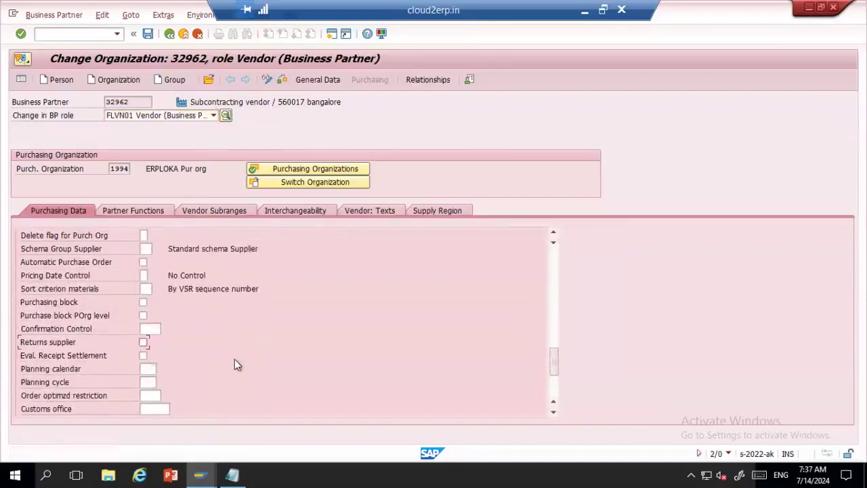
left_click(149, 34)
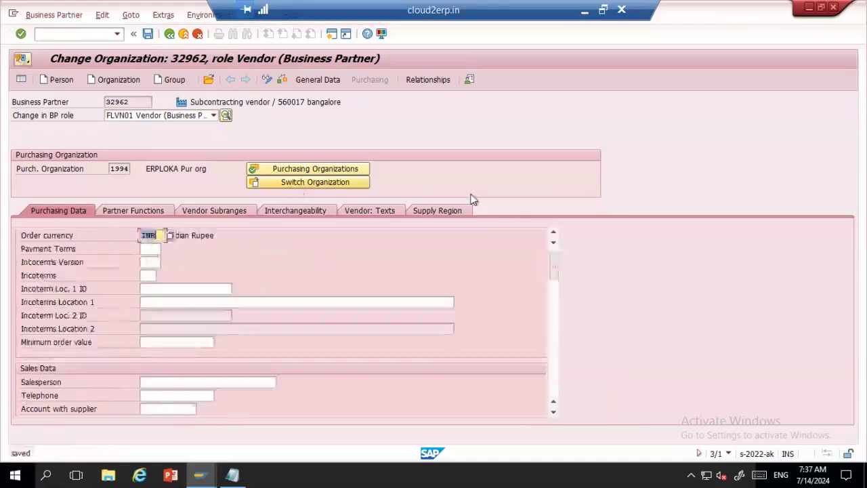
- Set the Returns supplier indicator again and accept the current customer as the vendor's customer default data
left_click_drag(551, 264, 556, 361)
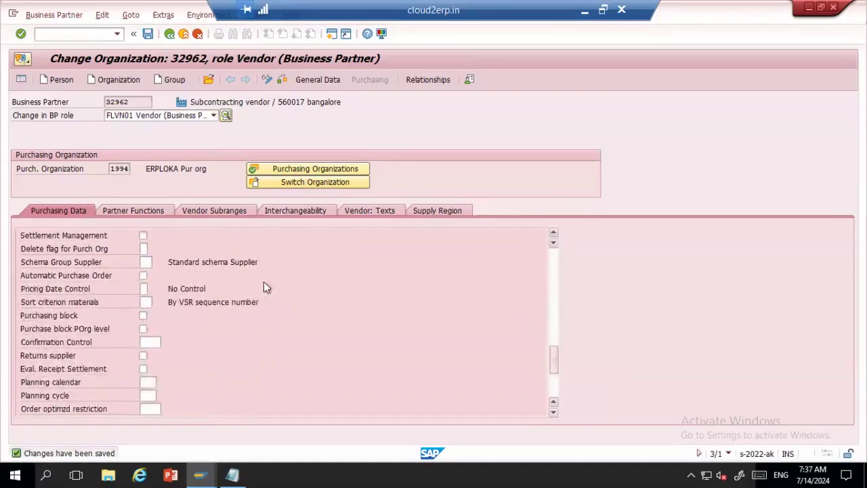
left_click(47, 356)
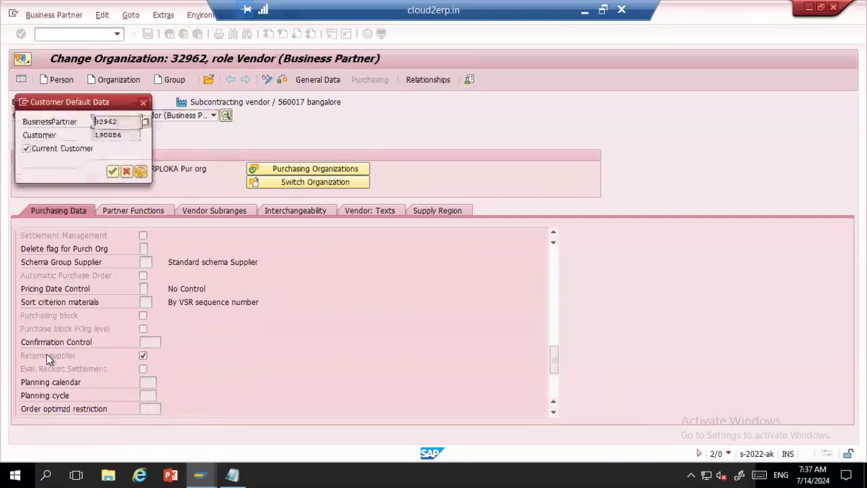
left_click_drag(53, 102, 115, 119)
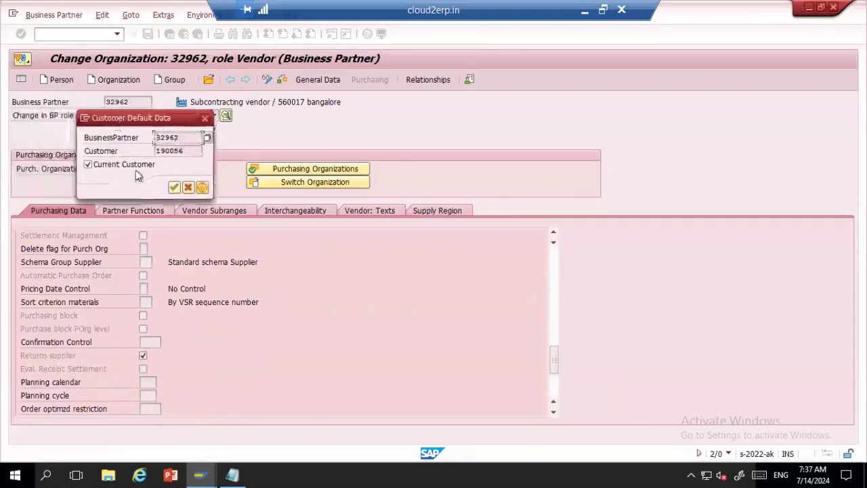
left_click(174, 188)
left_click_drag(83, 295, 190, 295)
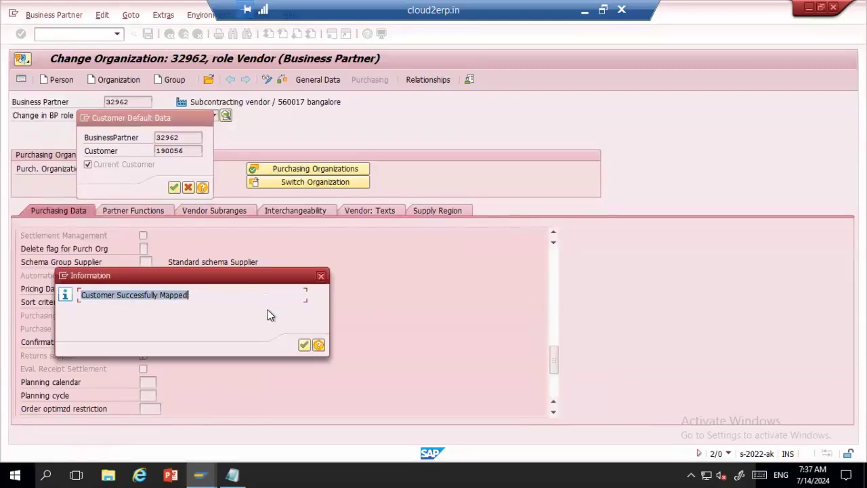
left_click(304, 346)
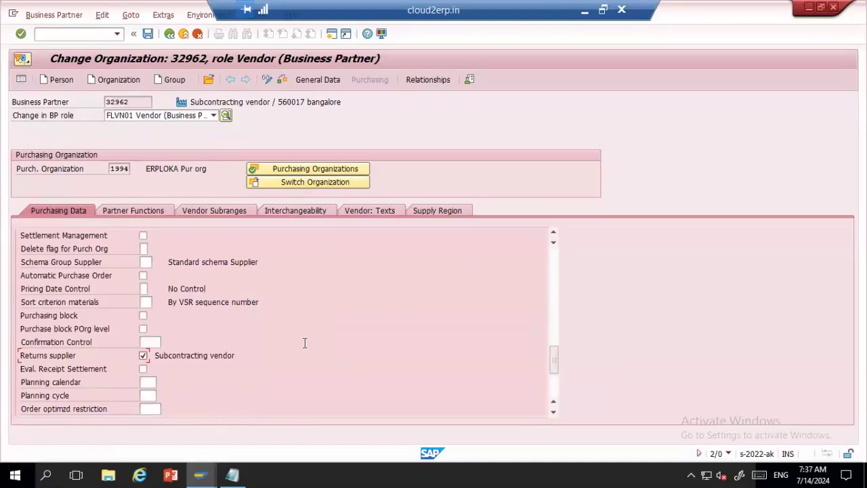
- Save the vendor's Returns supplier change, recheck the indicator in the purchasing data, and save again from change mode
left_click(266, 81)
left_click(374, 283)
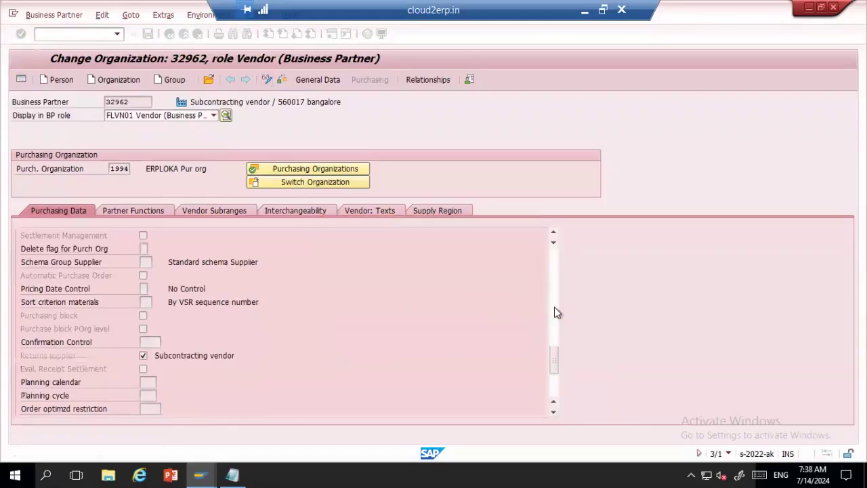
left_click_drag(552, 261, 553, 368)
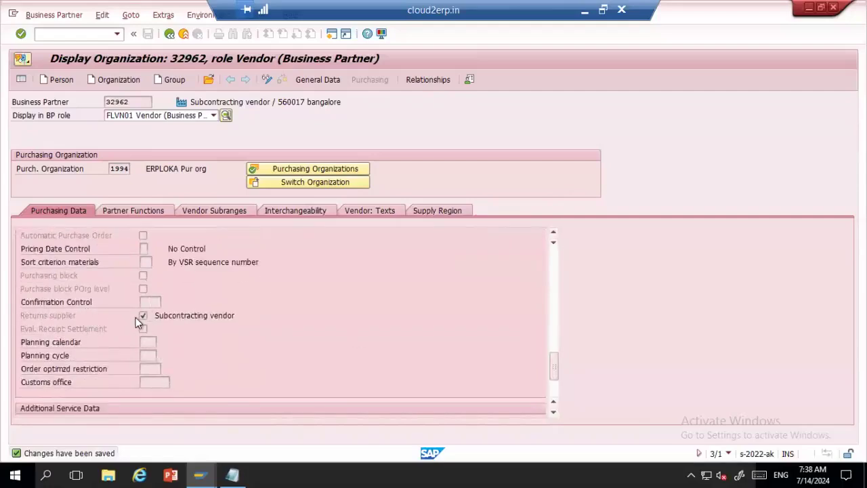
left_click(269, 81)
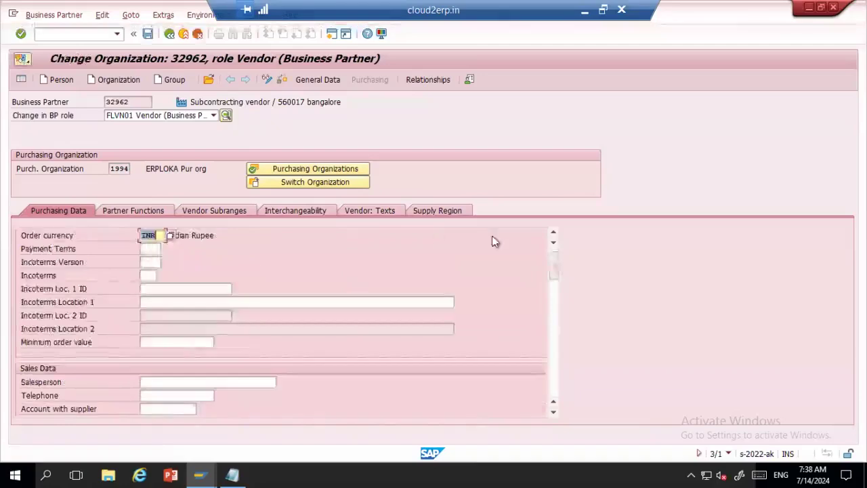
left_click_drag(554, 264, 553, 366)
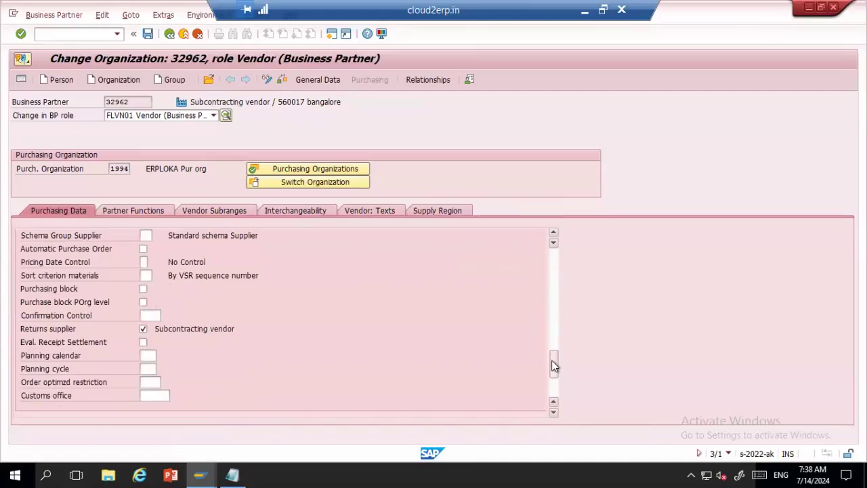
left_click(148, 34)
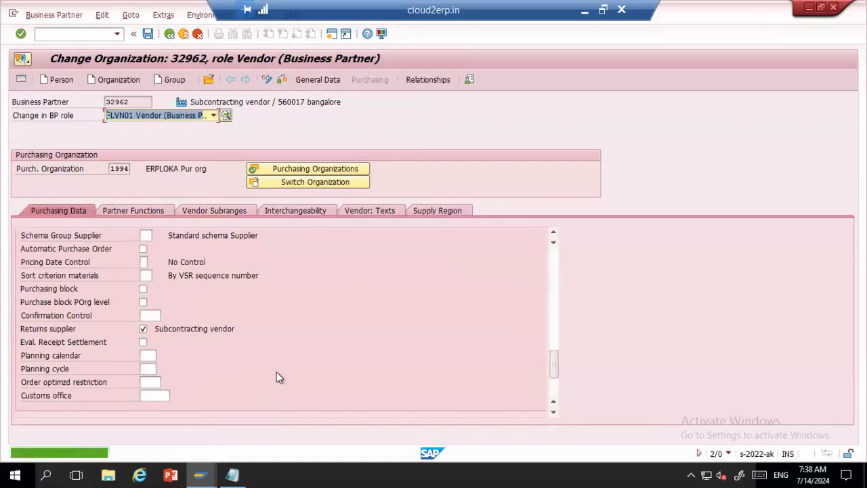
- Look up the vendor number in the vendor's general data and record it in the open Notepad list labelled "- Vendor"
left_click(319, 78)
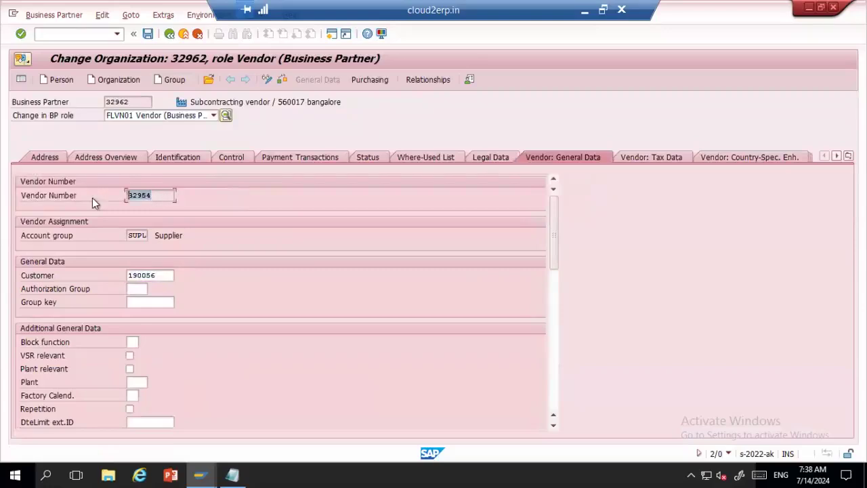
left_click(233, 473)
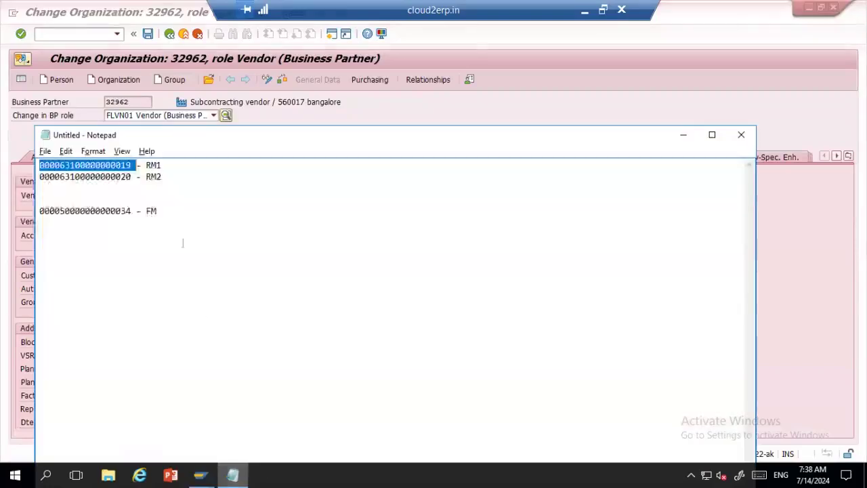
left_click(221, 208)
key("Return")
type("32954")
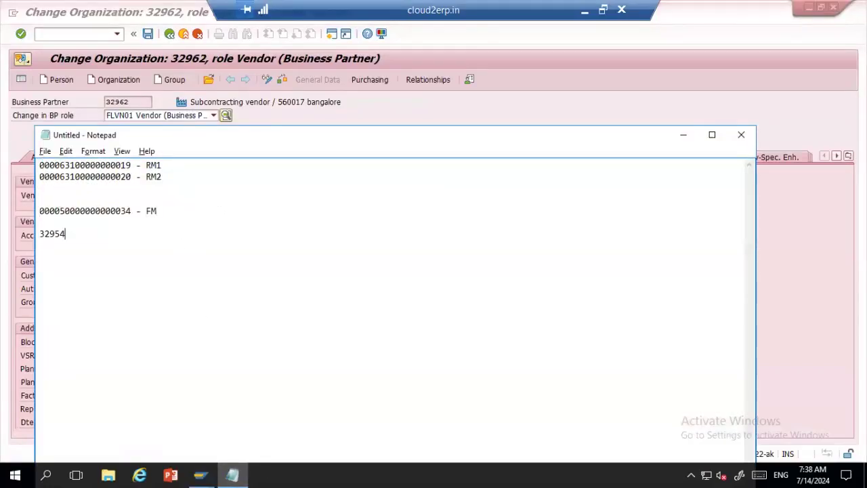
type("- Vendor")
left_click(784, 221)
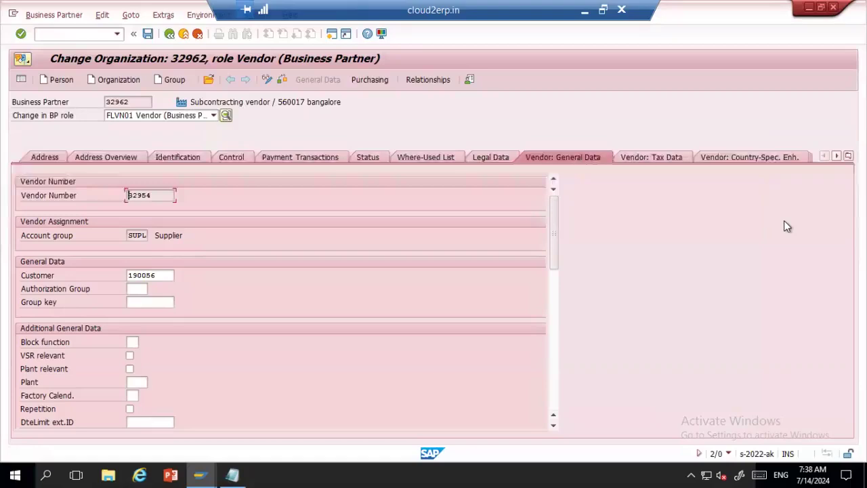
- Open a new NB Standard PO and enter the subcontracting vendor's number as supplier, checking it against the Notepad list
left_click(75, 35)
key("Return")
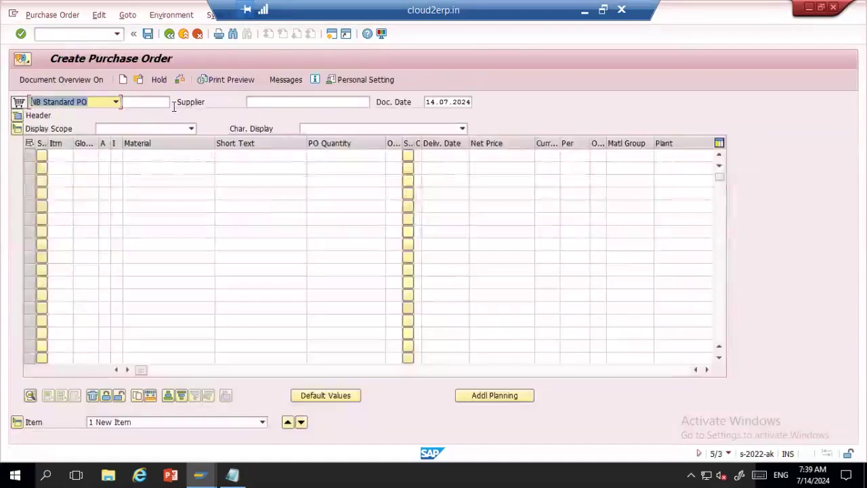
left_click(301, 103)
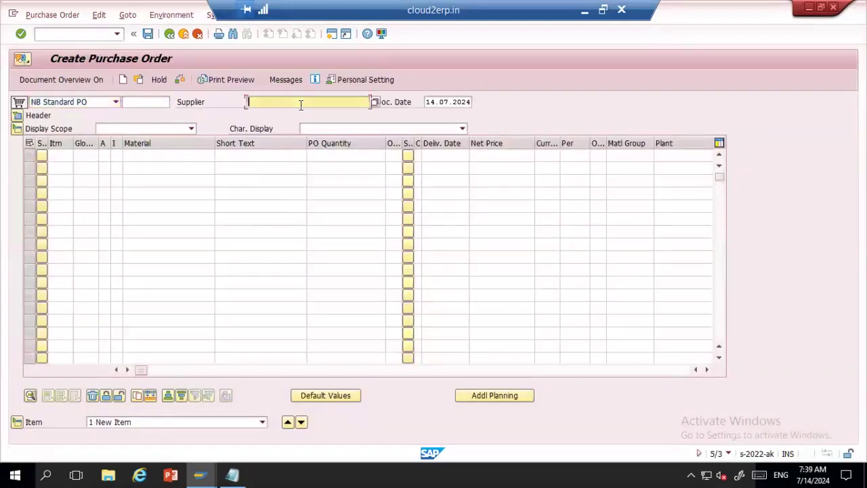
type("32")
key("super")
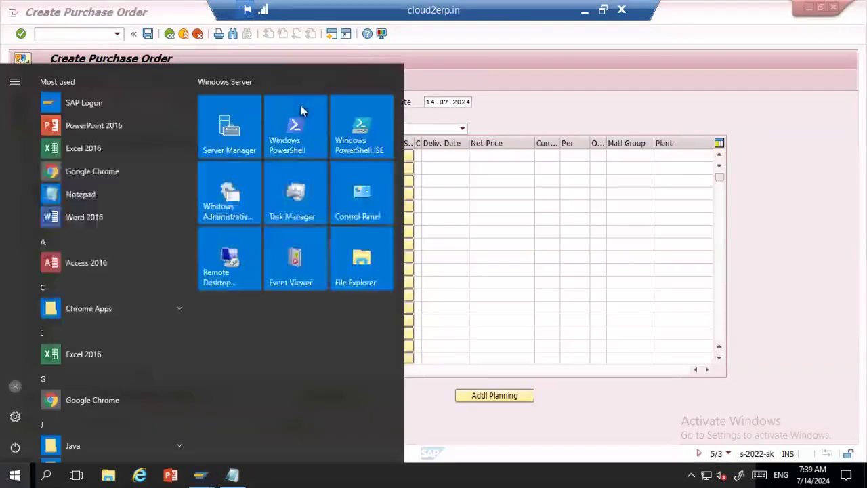
left_click(492, 99)
key("alt+Tab")
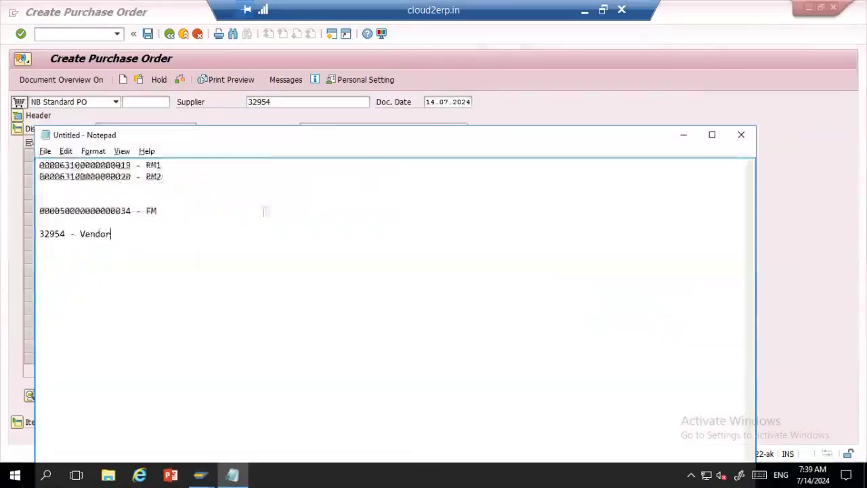
key("alt+Tab")
key("Return")
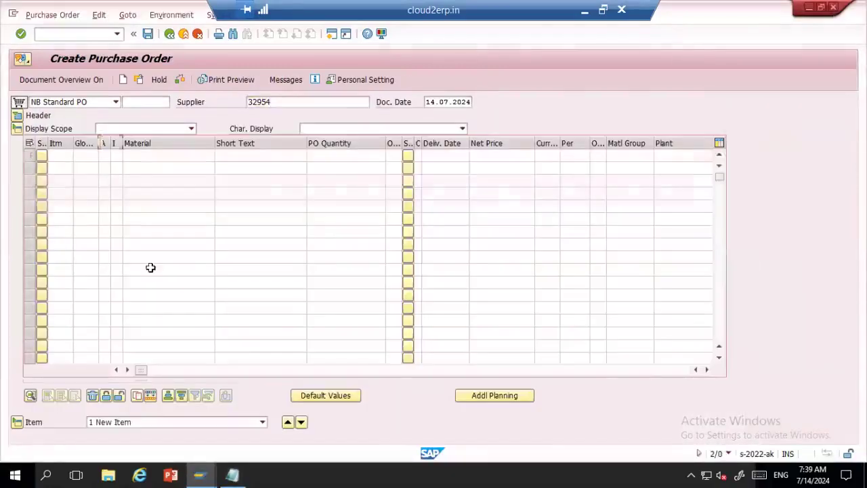
- Set the purchase order's organizational data to purchasing organization 1994 and purchasing group 999
key("Down")
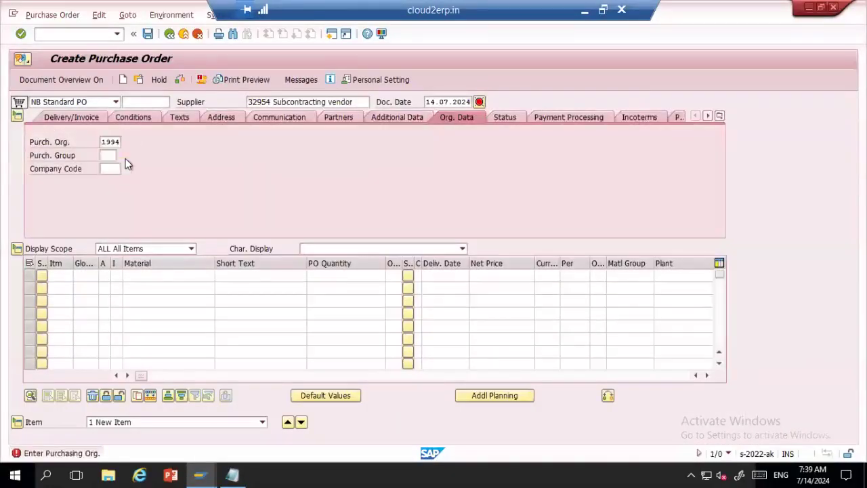
key("Return")
type("999")
key("Return")
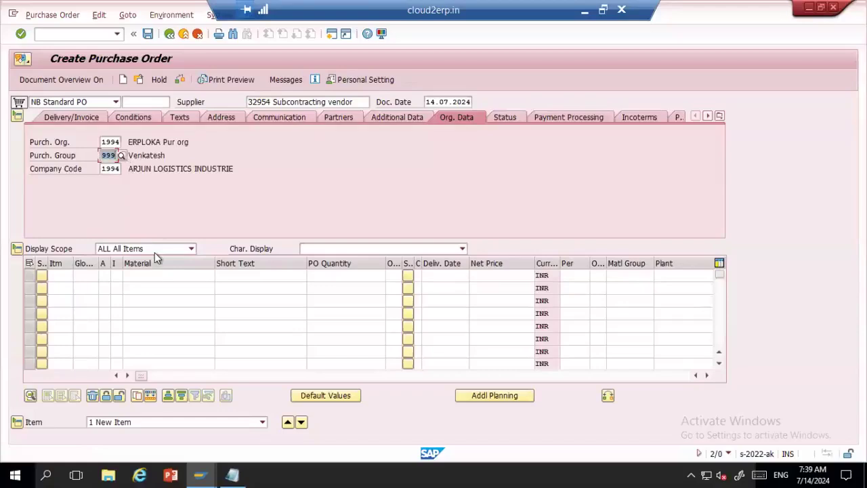
left_click(151, 275)
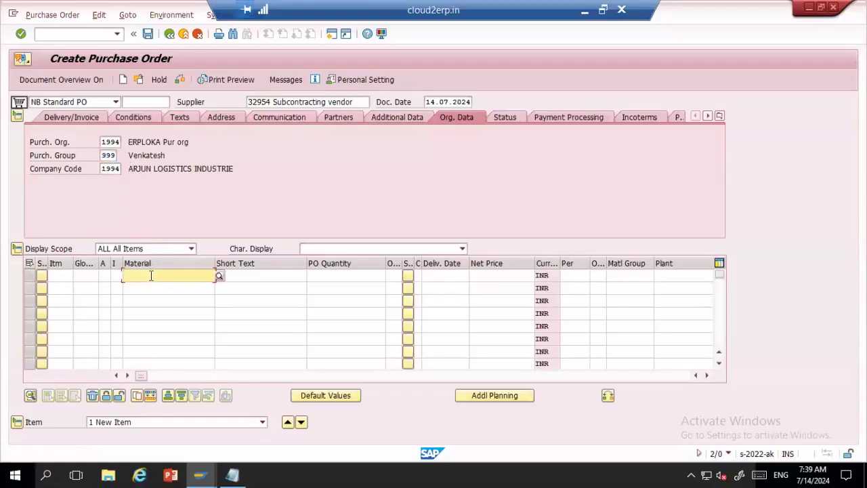
key("alt+Tab")
double_click(102, 212)
key("ctrl+c")
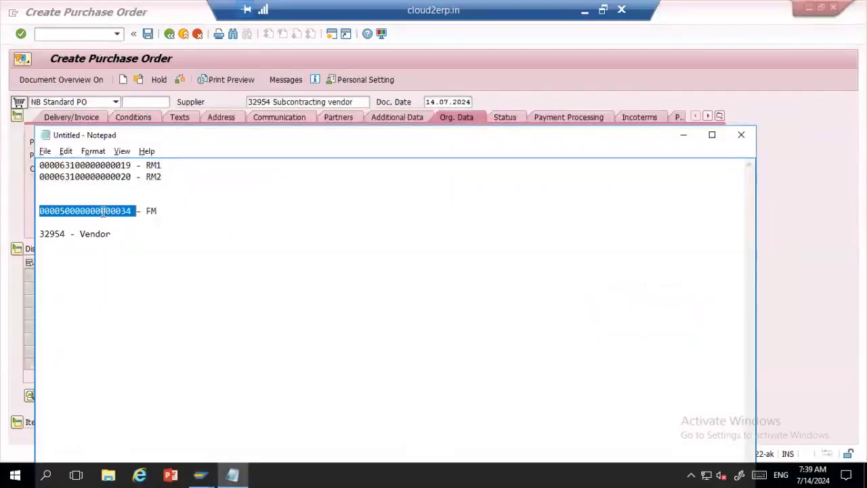
key("alt+Tab")
key("ctrl+v")
key("Return")
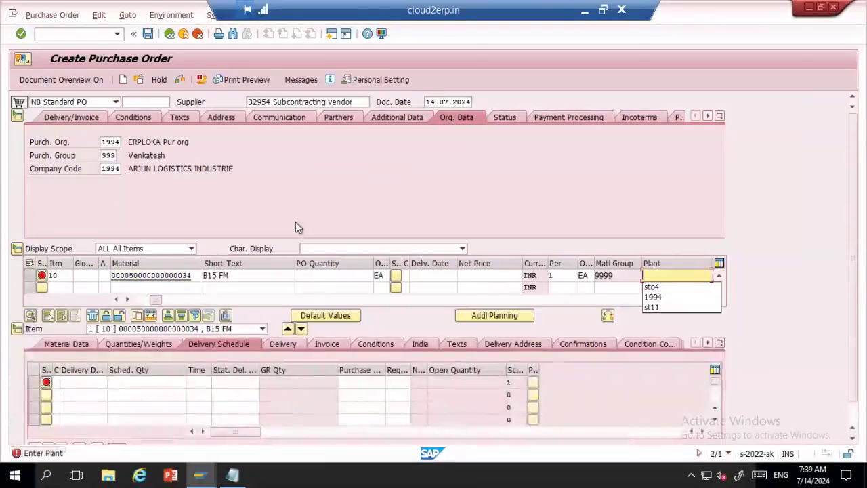
key("Return")
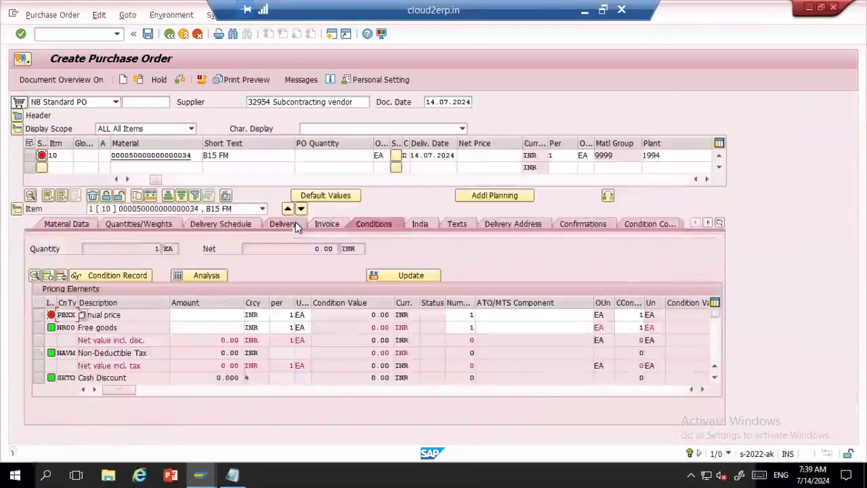
- Set the item's PO quantity to 100, then leave the purchase order without saving
left_click(344, 155)
type("100")
key("Return")
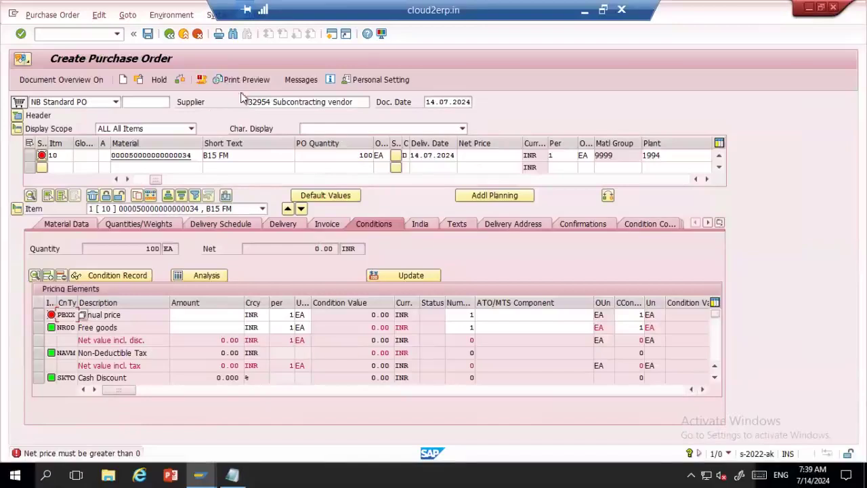
left_click(182, 35)
left_click(224, 228)
- Start transaction ME11 and create a Subcontracting info record for the preset supplier, FM material, purchasing organization 1994 and plant 1994
type("me11")
key("Return")
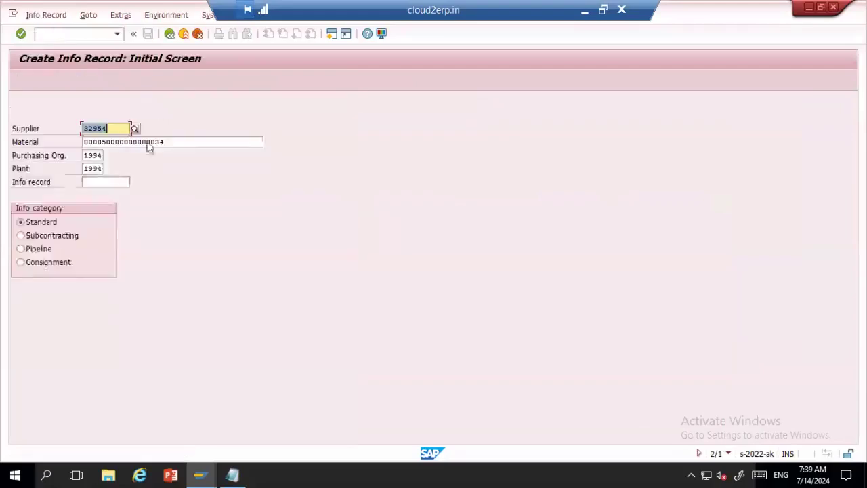
key("Tab")
key("shift+Tab")
left_click(21, 236)
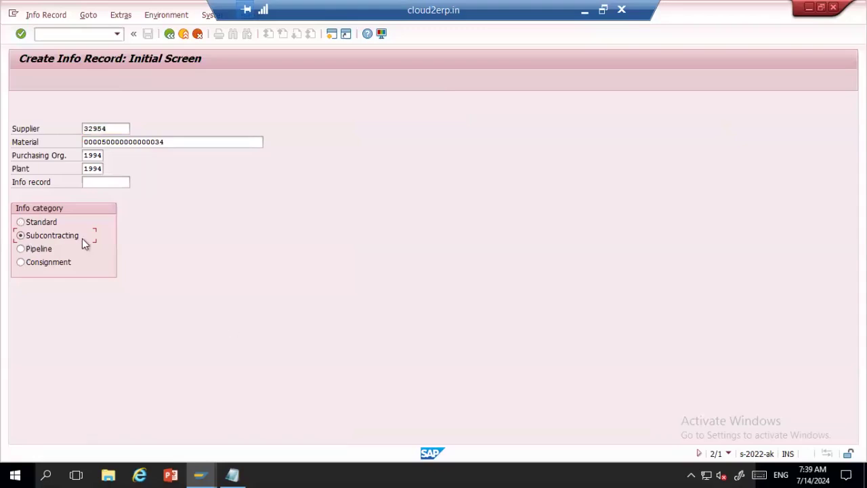
key("Return")
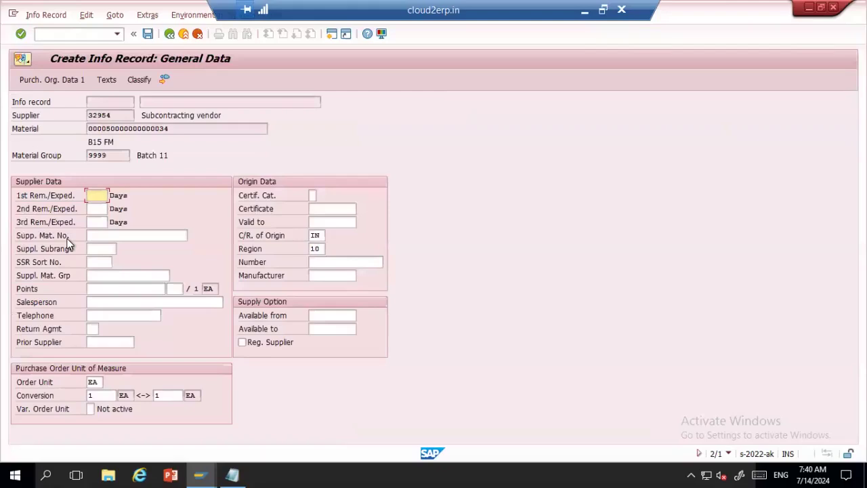
- Set the info record's planned delivery time to 10 days and its purchasing group to 999
key("Return")
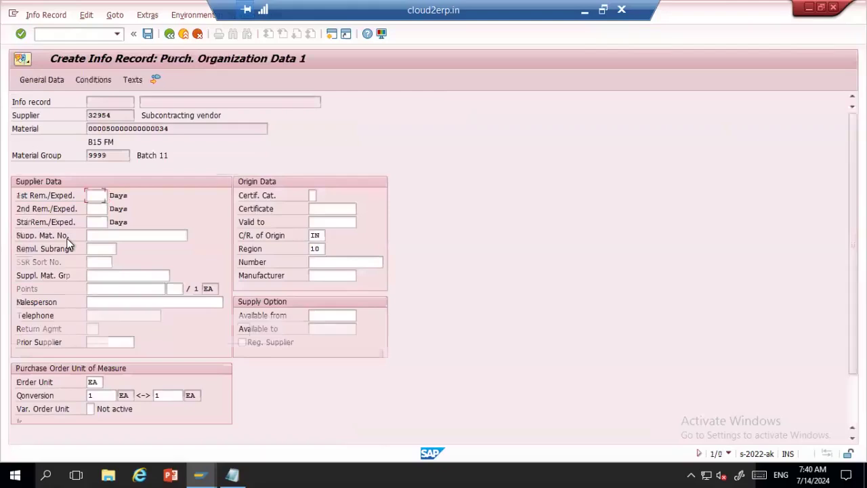
type("10")
key("Return")
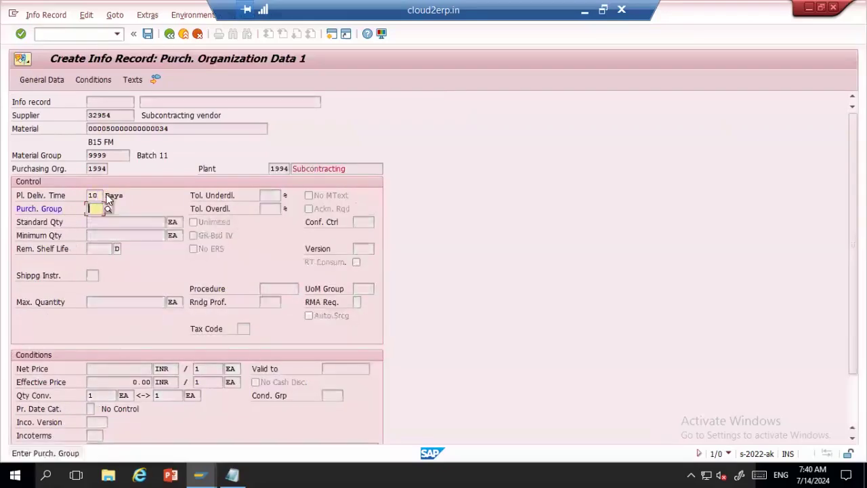
type("999")
key("Return")
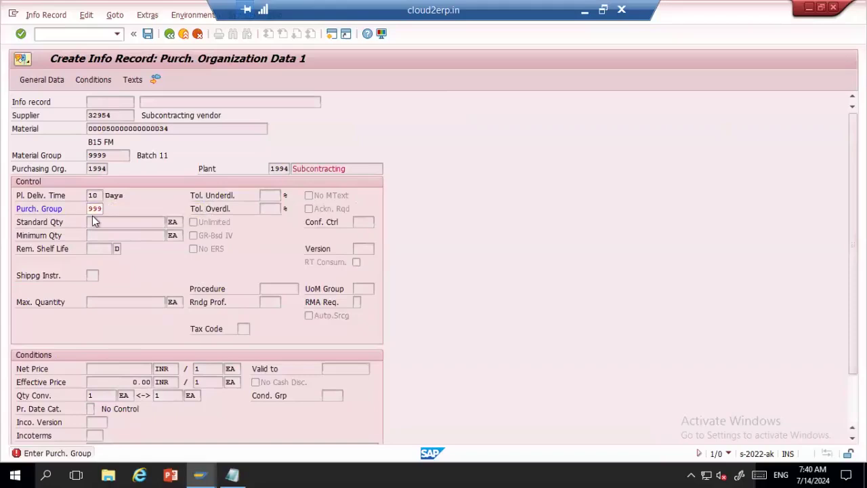
left_click(103, 80)
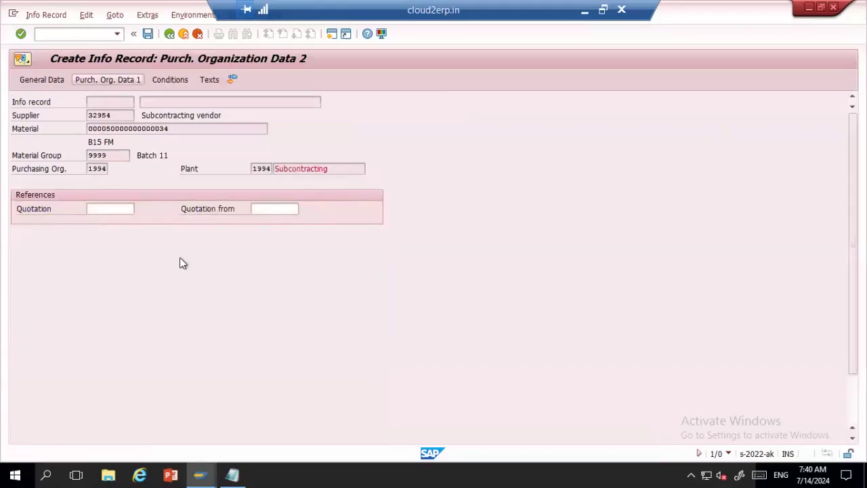
- Set the info record's net price to 20 INR per EA and choose tax code T1
left_click(138, 370)
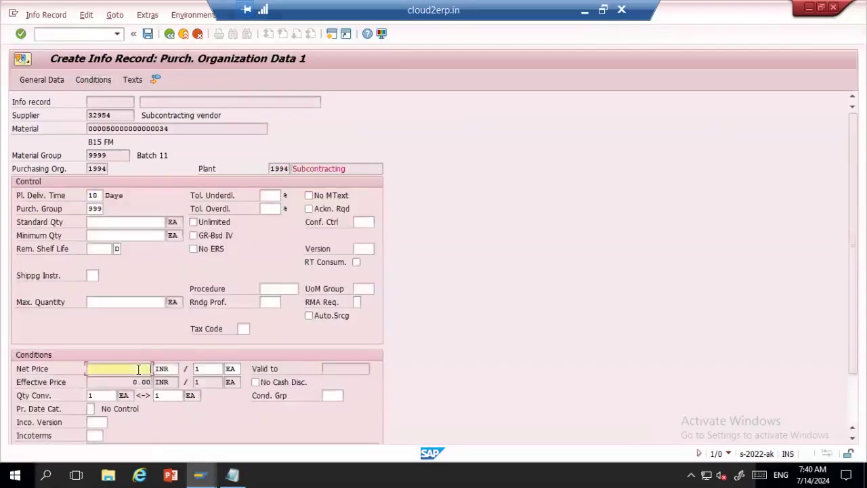
type("20")
key("Return")
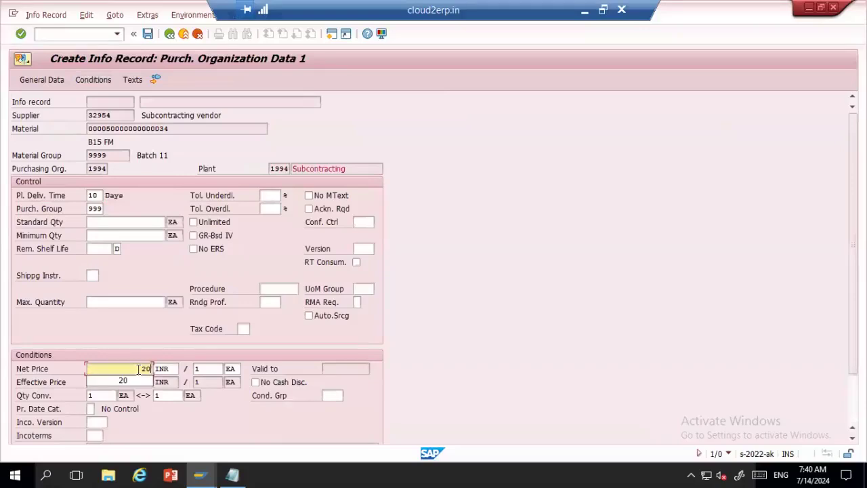
left_click(244, 328)
key("F4")
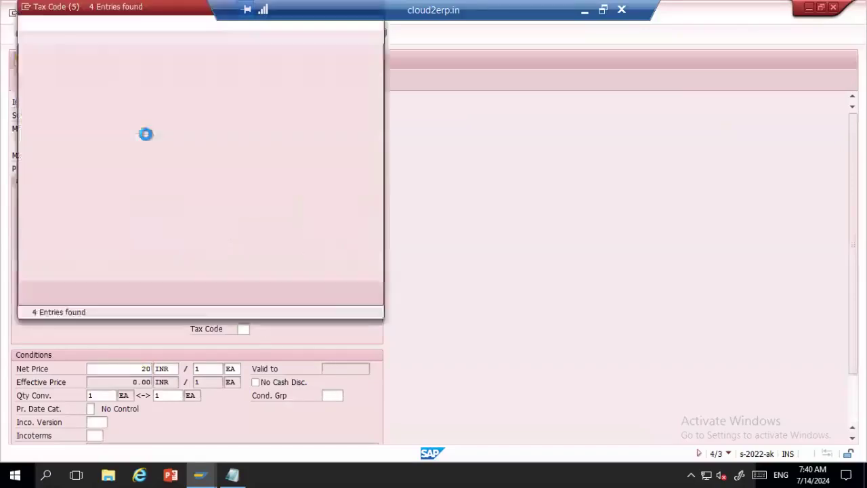
double_click(27, 80)
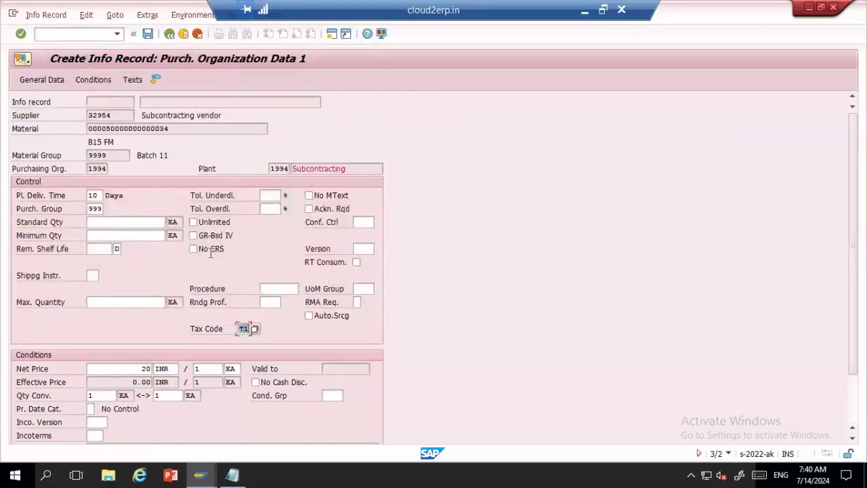
- Activate GR-based invoice verification and save the info record after passing through its remaining screens
left_click(193, 238)
key("Return")
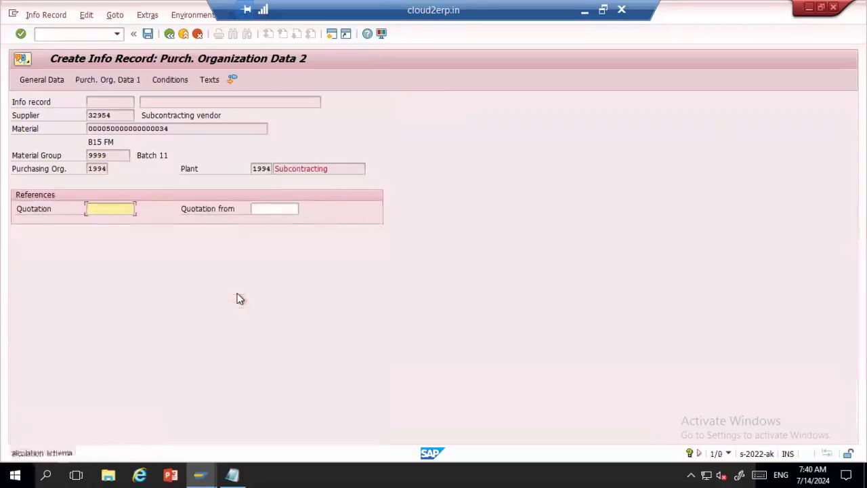
key("Return")
key("Return")
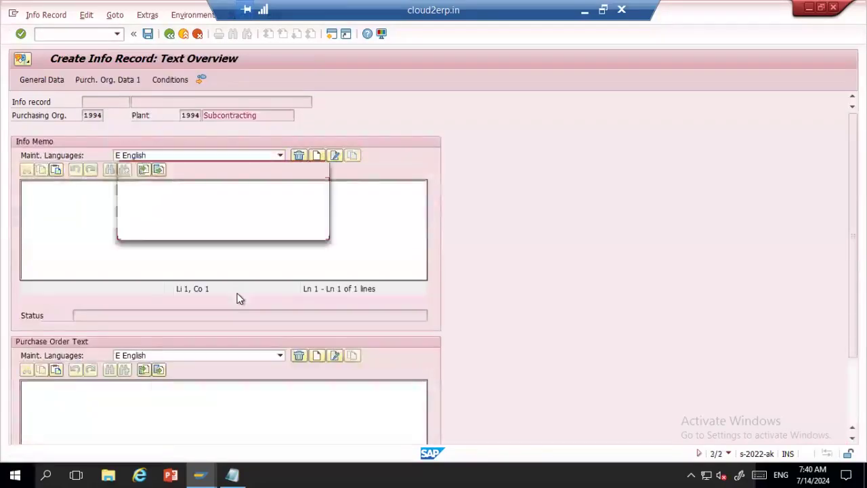
key("Return")
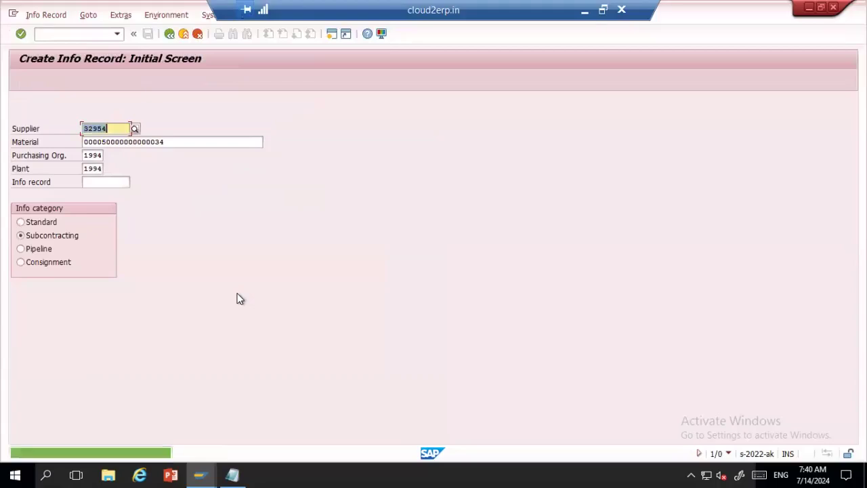
- Start transaction ME21N and fill the purchase order header with the subcontracting vendor, purchasing organization 1994, purchasing group 999 and company code 1994
left_click(63, 33)
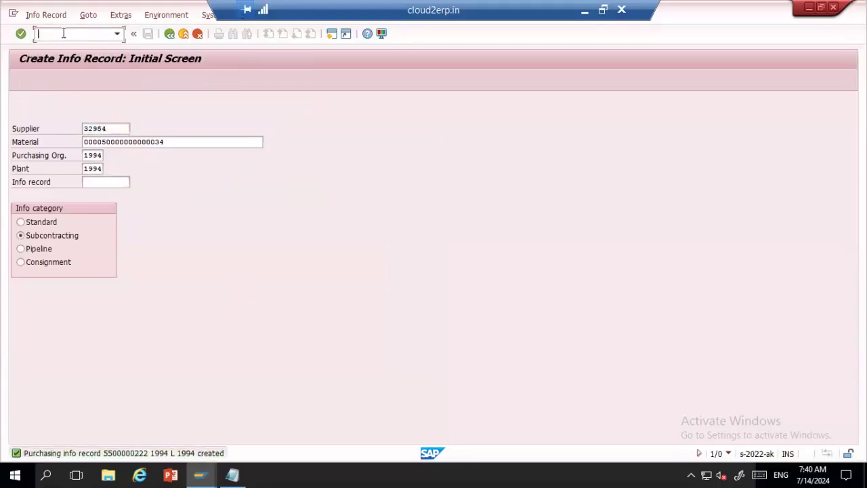
type("/nme21n")
key("Return")
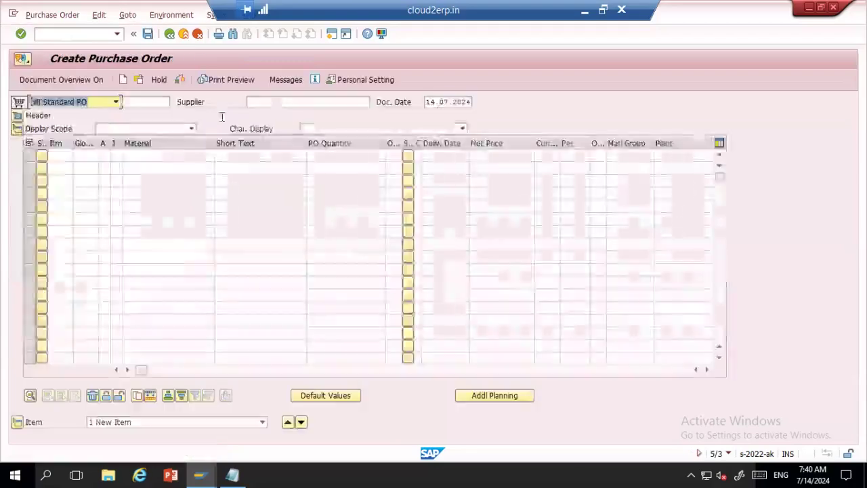
left_click(275, 102)
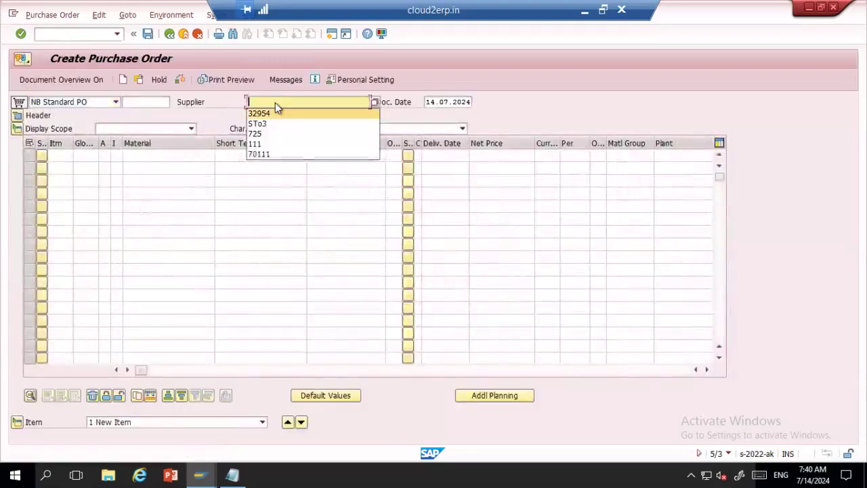
key("Return")
key("Return")
key("Down")
key("Return")
key("Return")
key("Down")
key("Return")
key("Return")
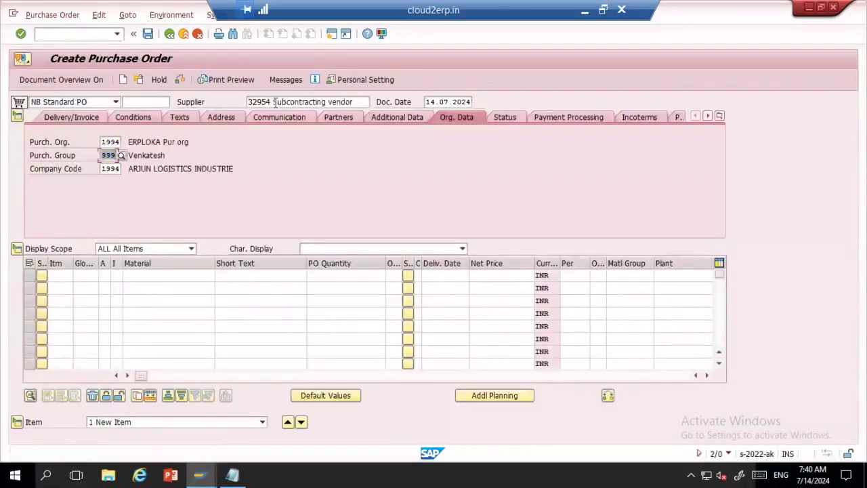
- Add the B15 FM material as the first purchase order item with plant 1994
left_click(155, 274)
key("Down")
key("Return")
key("Return")
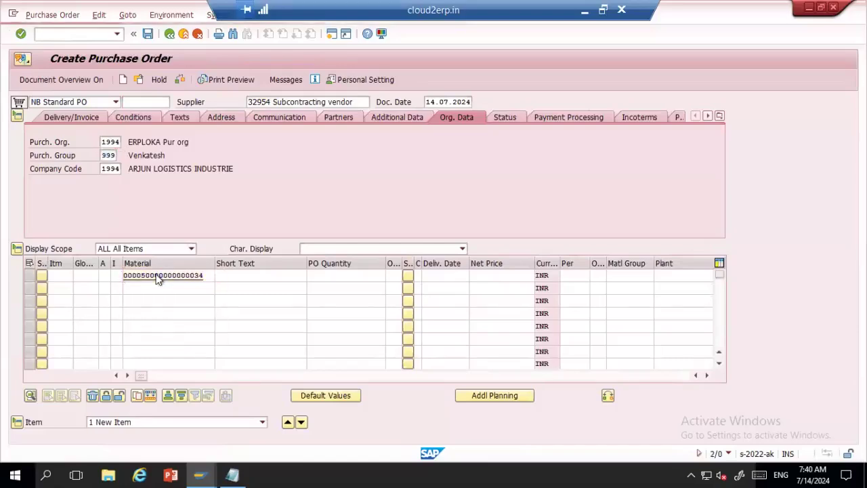
left_click(678, 155)
key("Down")
key("Return")
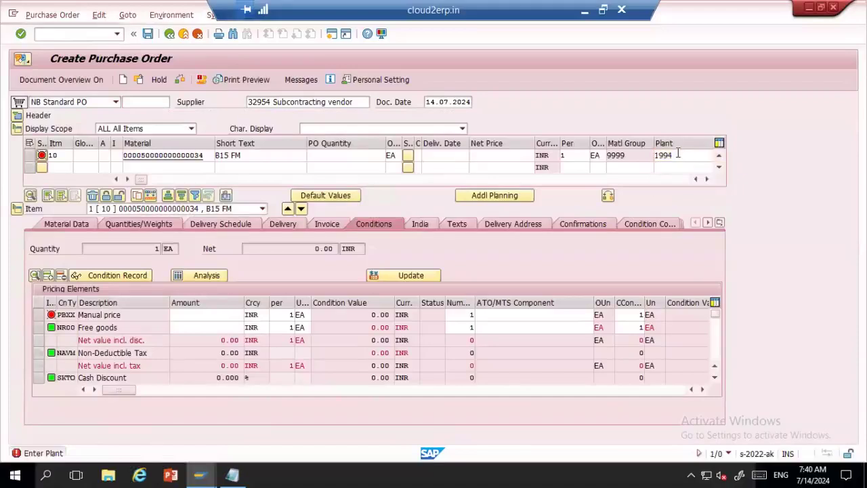
key("Return")
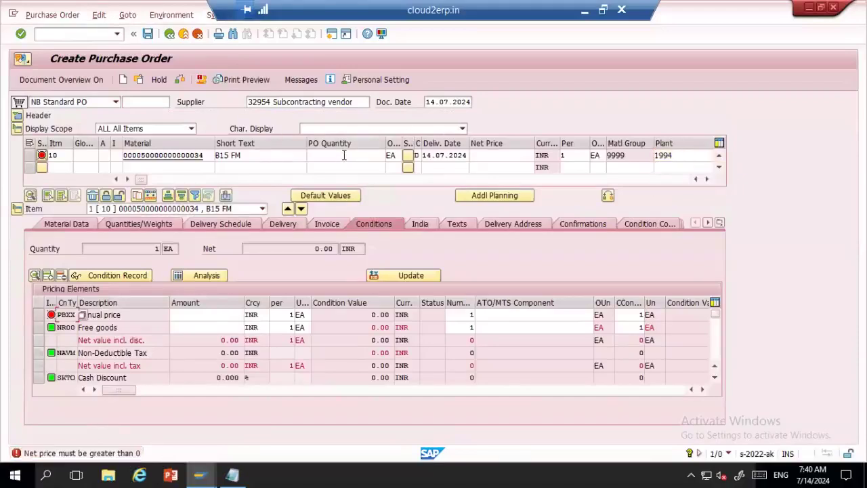
- Set the B15 FM item's PO quantity to 100 EA and check the item's further columns
left_click(344, 155)
key("Down")
key("Return")
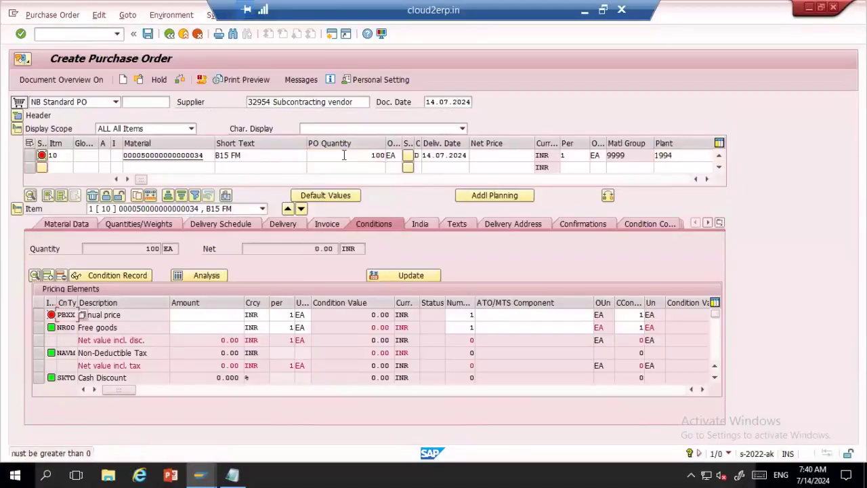
left_click(354, 180)
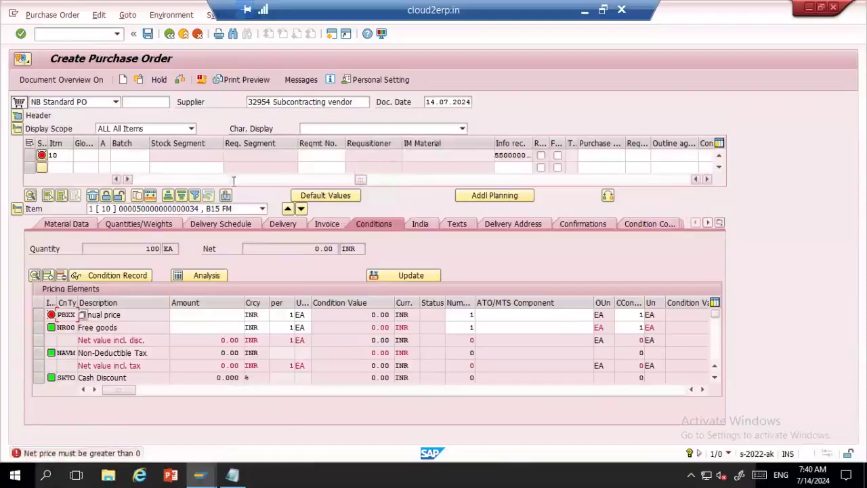
left_click(151, 180)
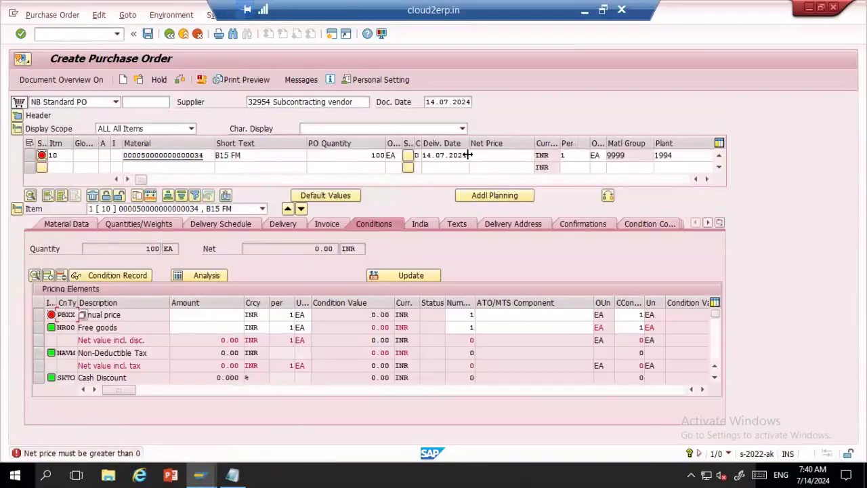
- Set the B15 FM item's net price to 20 INR per EA
left_click(493, 156)
type("20")
key("Return")
key("Return")
key("Return")
key("Return")
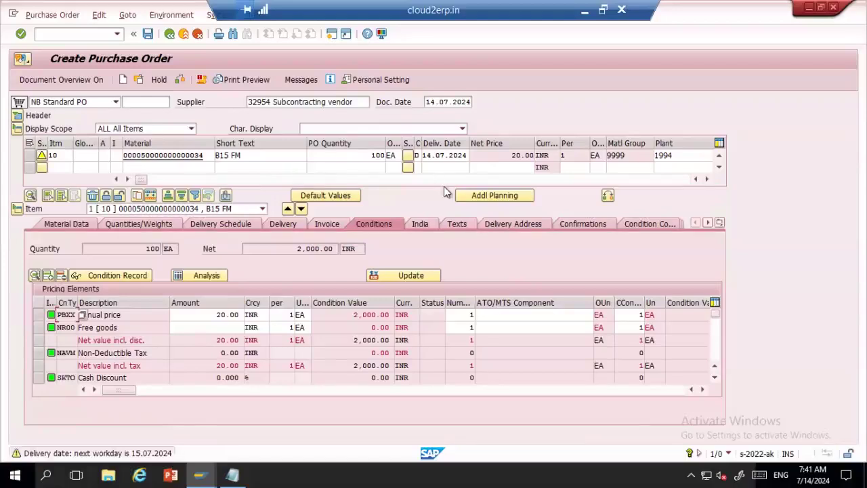
- Set the B15 FM item's item category to L and open its subcontracting component overview from the material data
left_click(74, 227)
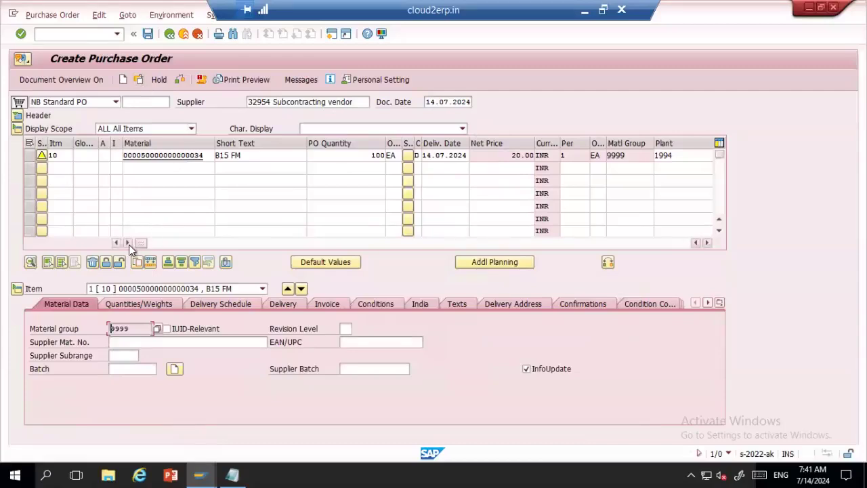
left_click(114, 156)
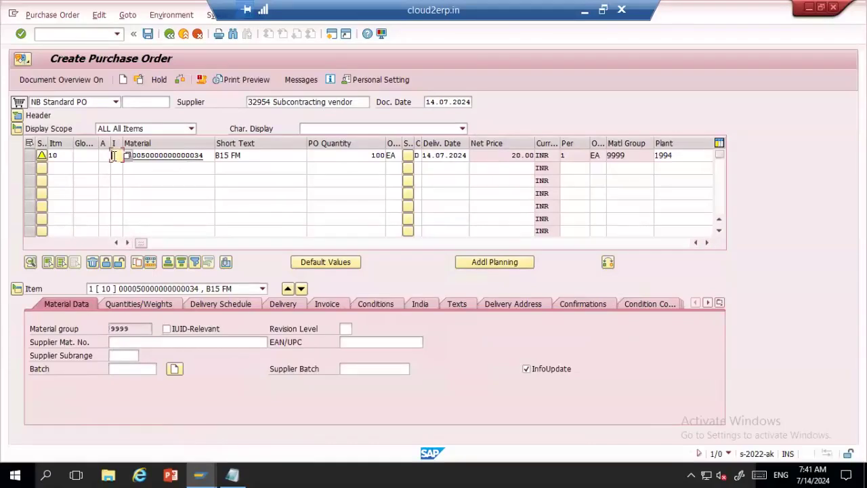
type("L")
key("Return")
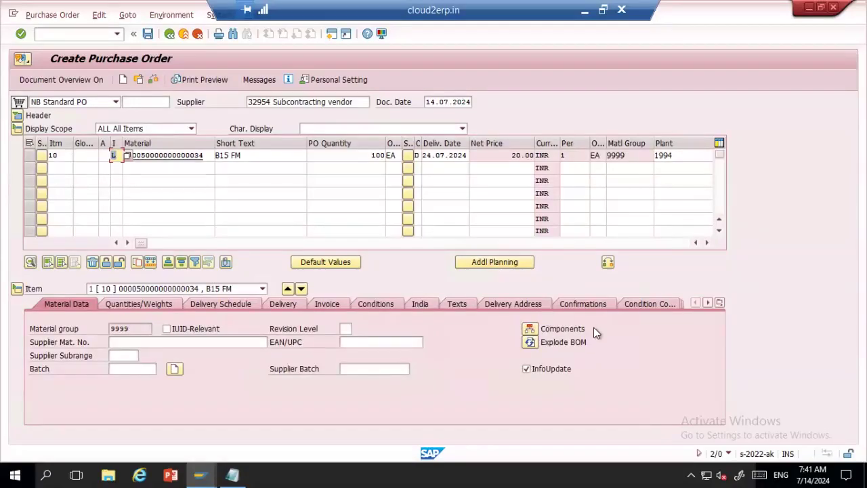
left_click(531, 330)
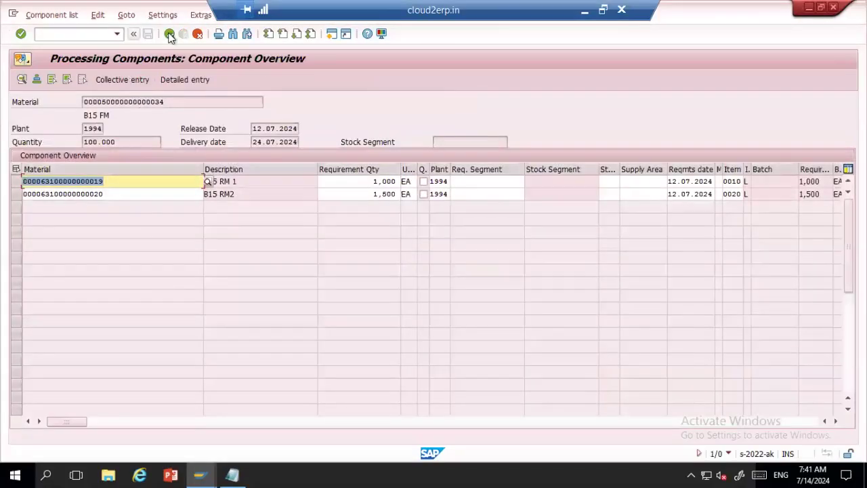
- Compare the requirement quantities of components B15 RM 1 and B15 RM2 with the B15 FM order quantity
left_click(169, 34)
left_click(531, 329)
left_click_drag(362, 181, 410, 194)
left_click(371, 194)
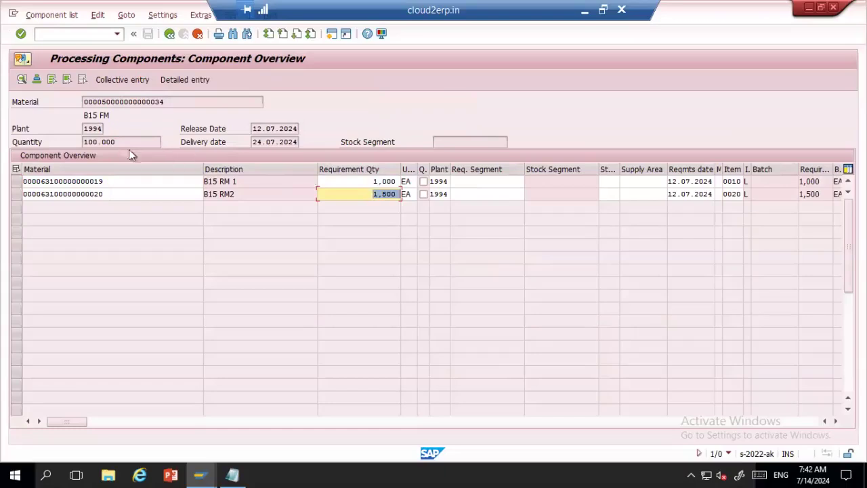
left_click_drag(132, 146, 68, 145)
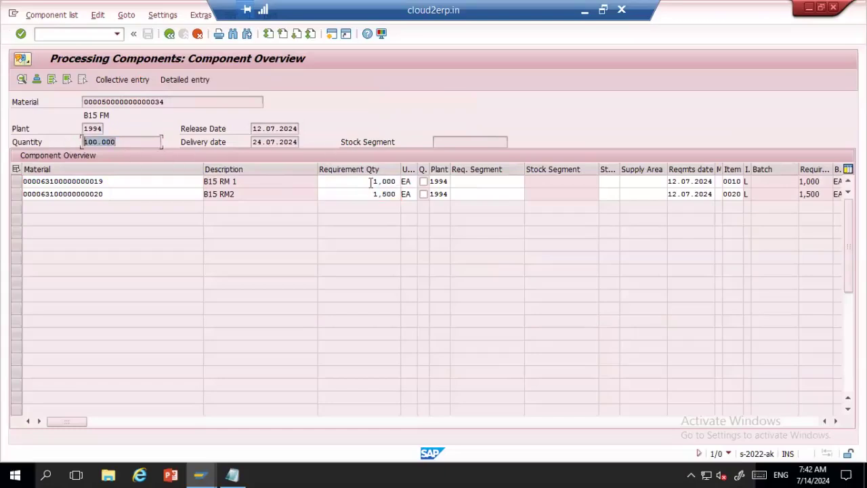
left_click_drag(372, 182, 414, 181)
left_click_drag(119, 139, 57, 145)
- Set the B15 FM purchase order quantity to 50 and check the component requirement quantities
left_click(169, 34)
type("50")
key("Return")
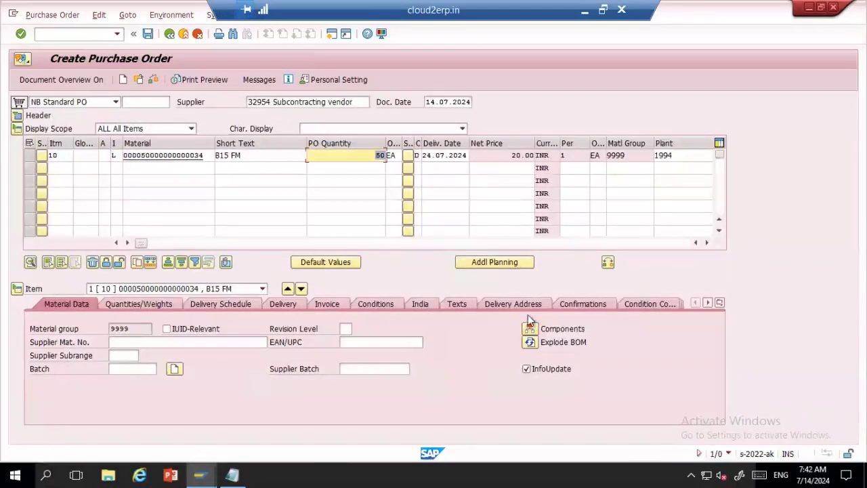
left_click(530, 330)
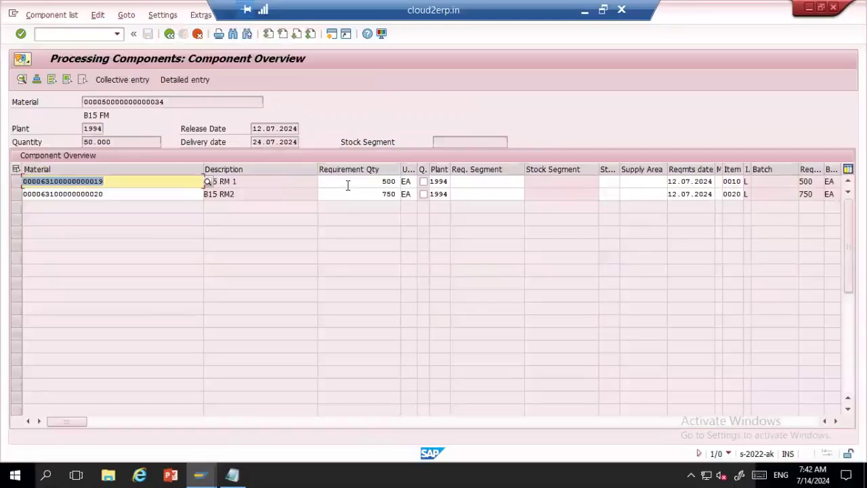
left_click(384, 181)
double_click(389, 182)
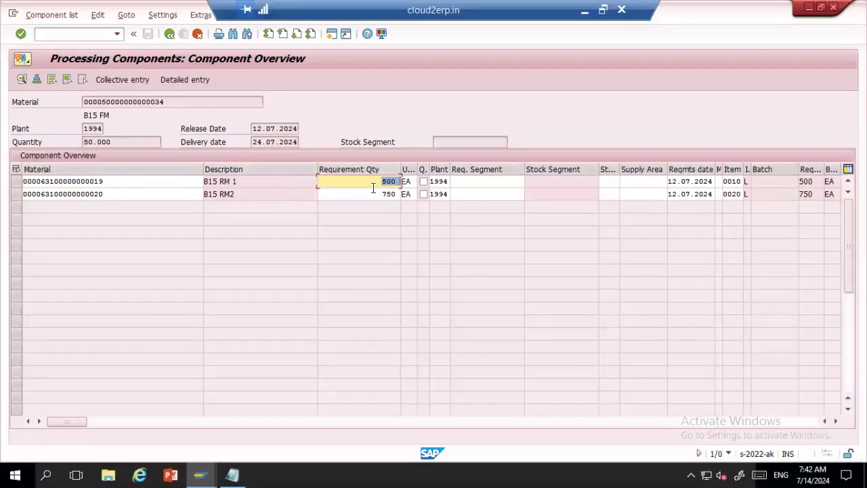
- Set the B15 FM purchase order quantity back to 100 and reopen the component overview
left_click(170, 35)
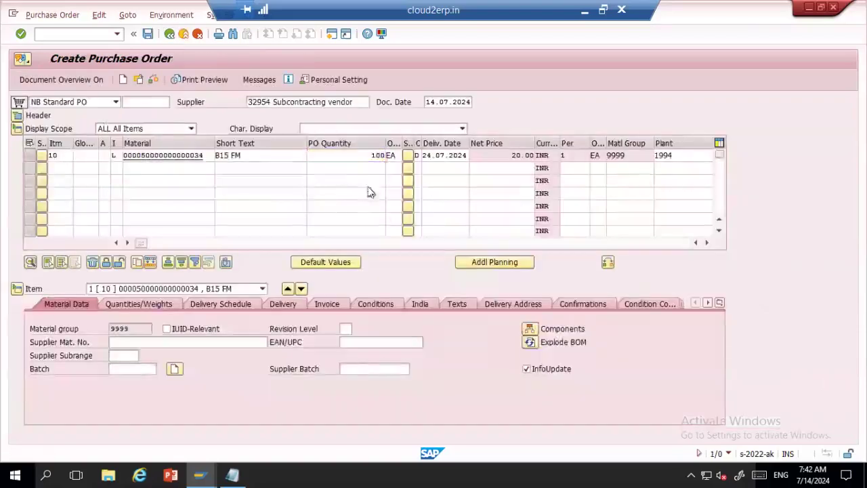
left_click(529, 329)
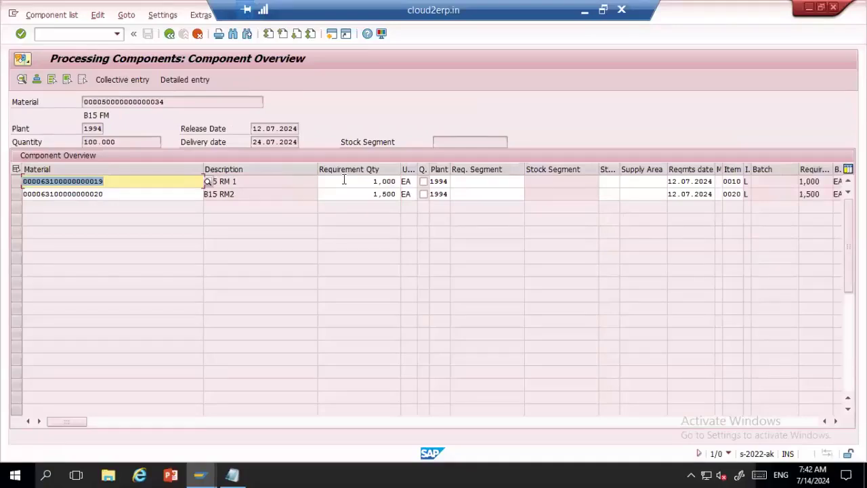
- Open the goods receipt transaction in a separate session and set the movement type to 561
left_click(84, 34)
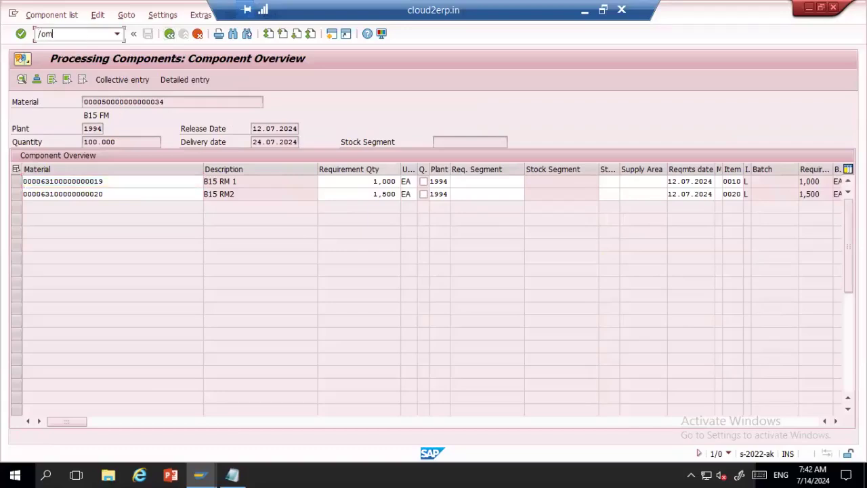
key("Return")
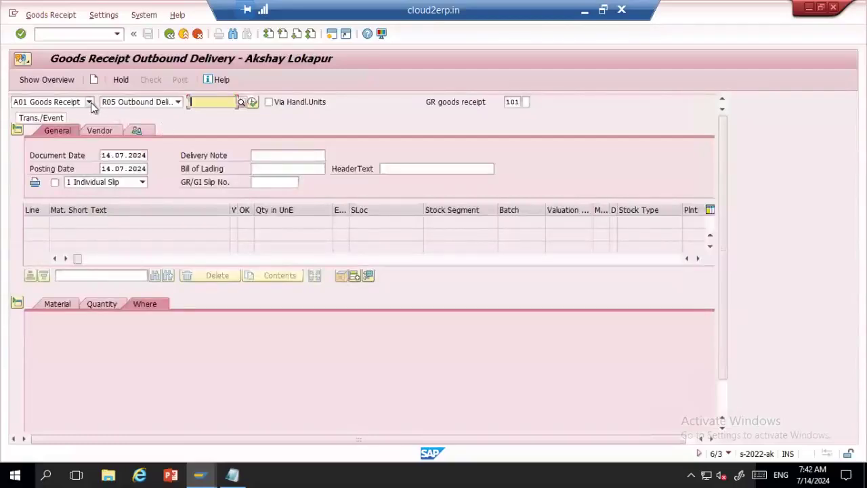
double_click(509, 103)
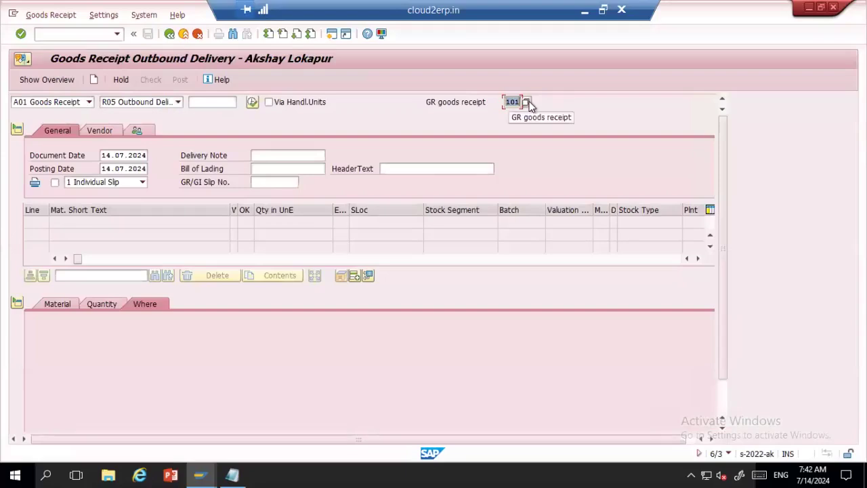
type("561")
key("Return")
key("Return")
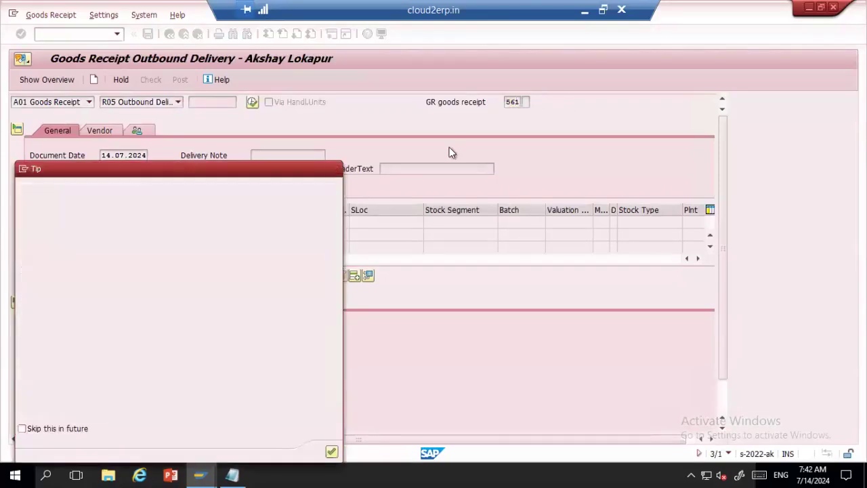
- Set the receipt reference to R10 Other and enter the B15 RM 1 material number copied from the component overview
left_click(57, 304)
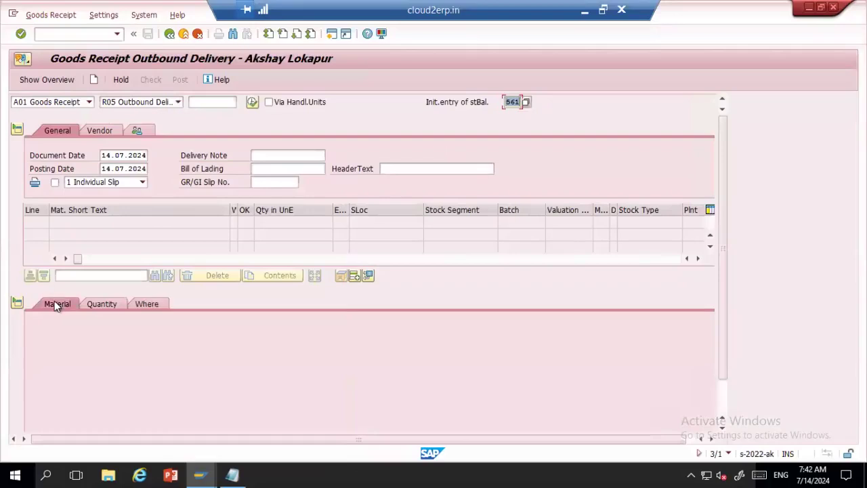
left_click(178, 102)
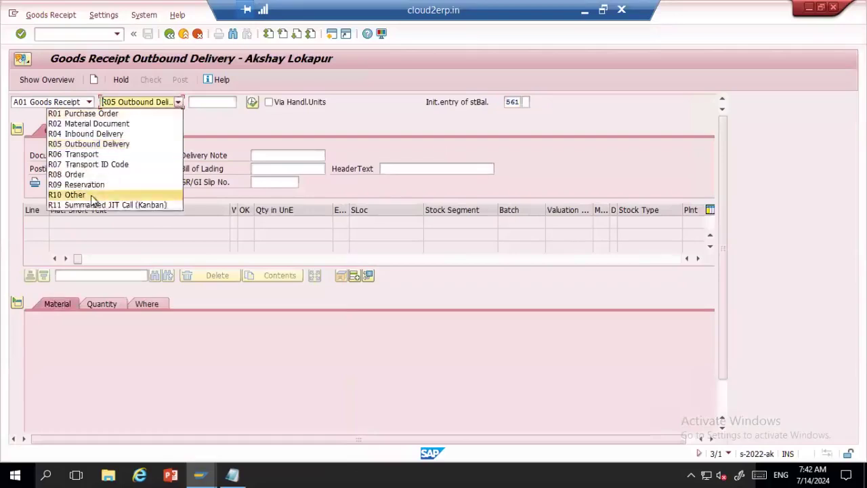
left_click(82, 195)
left_click(157, 330)
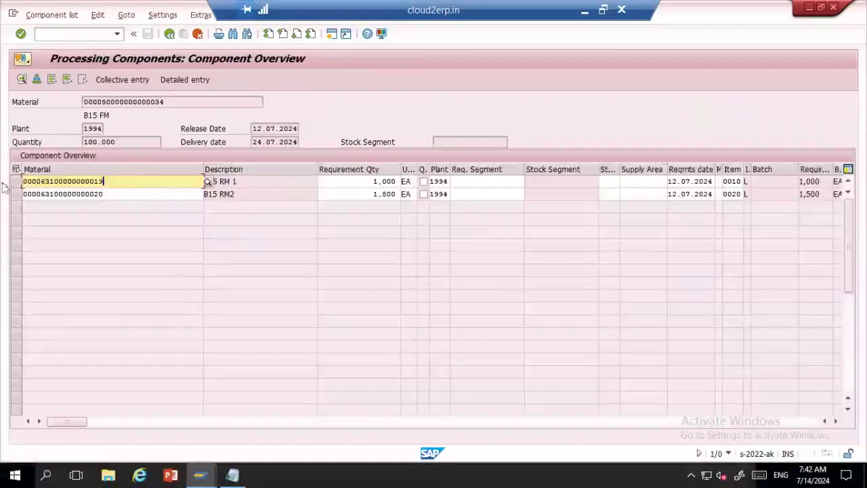
key("shift+Home")
key("ctrl+c")
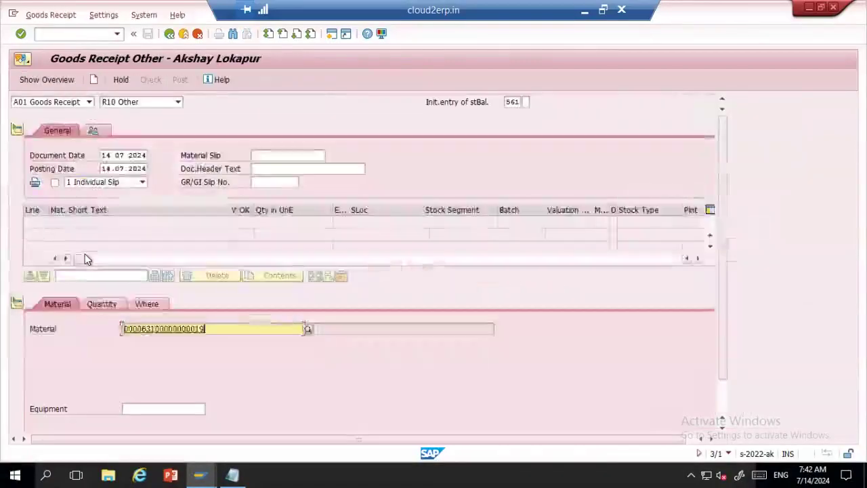
key("Return")
- Enter quantity 2000, plant 1994 and storage location Raw material (SL01) for the B15 RM 1 line
left_click(100, 304)
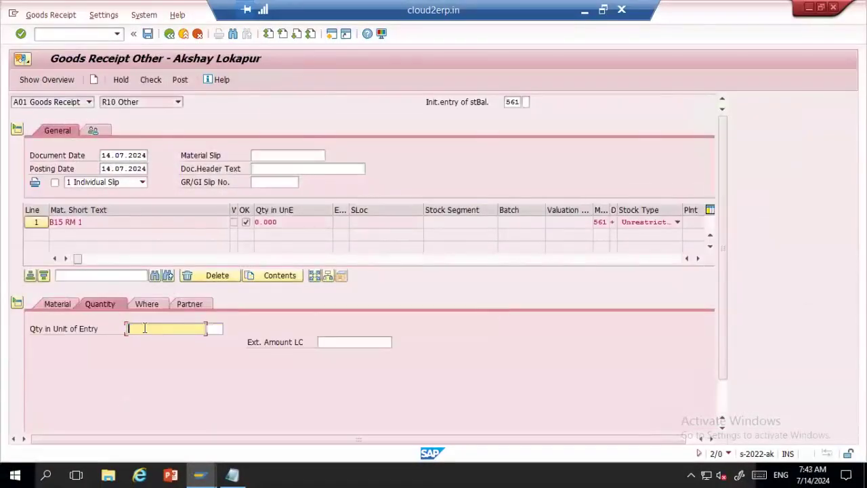
type("2000")
left_click(142, 304)
left_click(148, 357)
key("Tab")
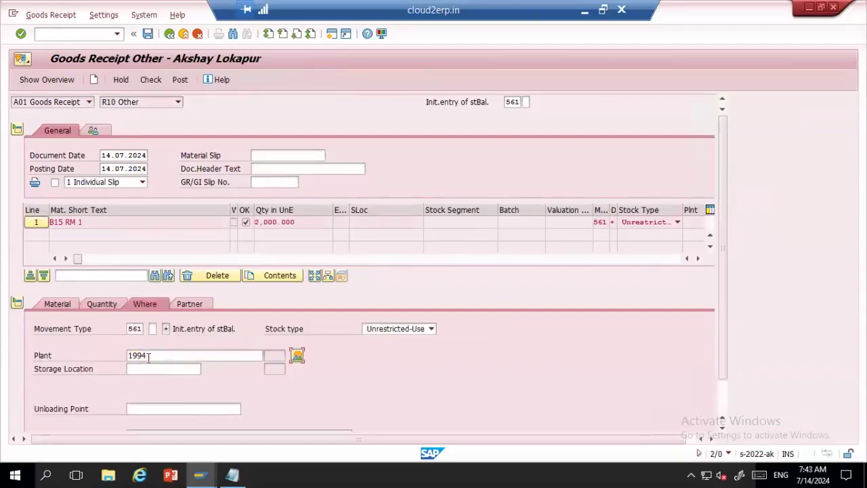
key("Down")
key("Return")
key("Return")
scroll(720, 396, "down", 2)
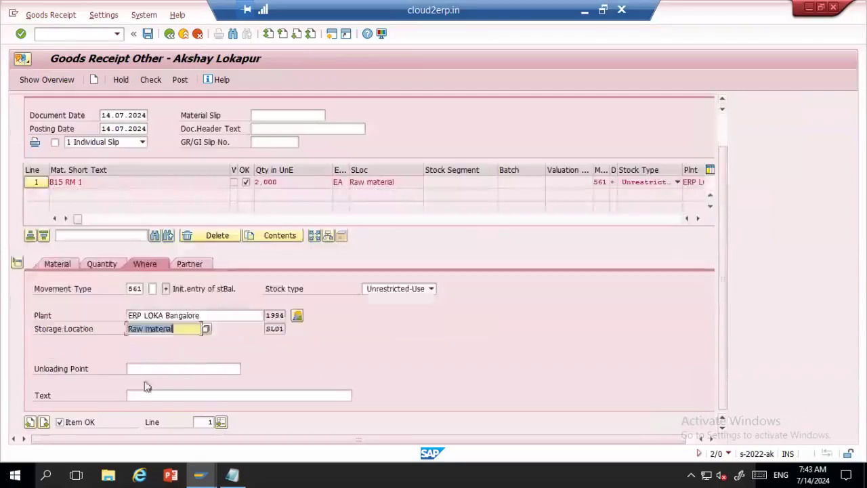
- Add a second receipt line for material B15 RM2 with quantity 2000
left_click(43, 422)
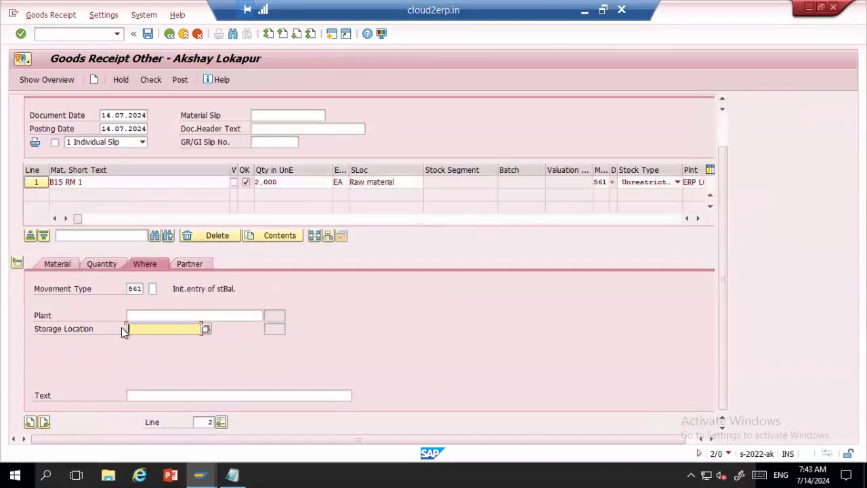
left_click(59, 263)
key("ctrl+v")
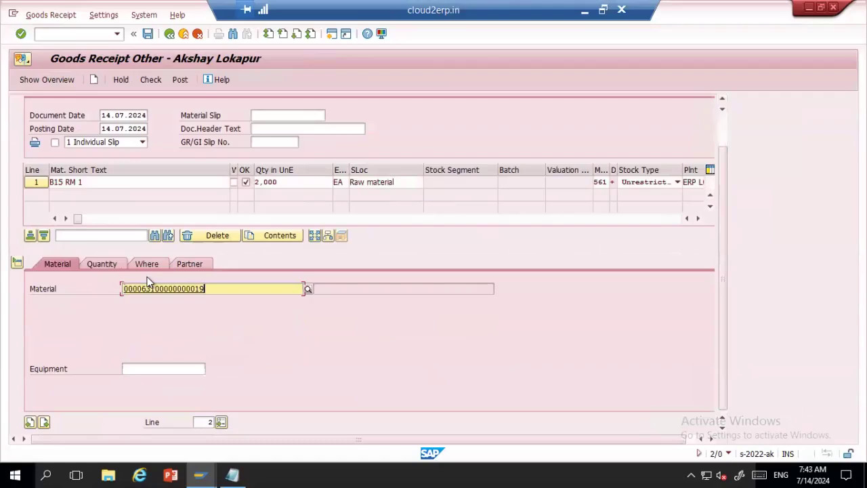
key("BackSpace")
key("BackSpace")
left_click(103, 265)
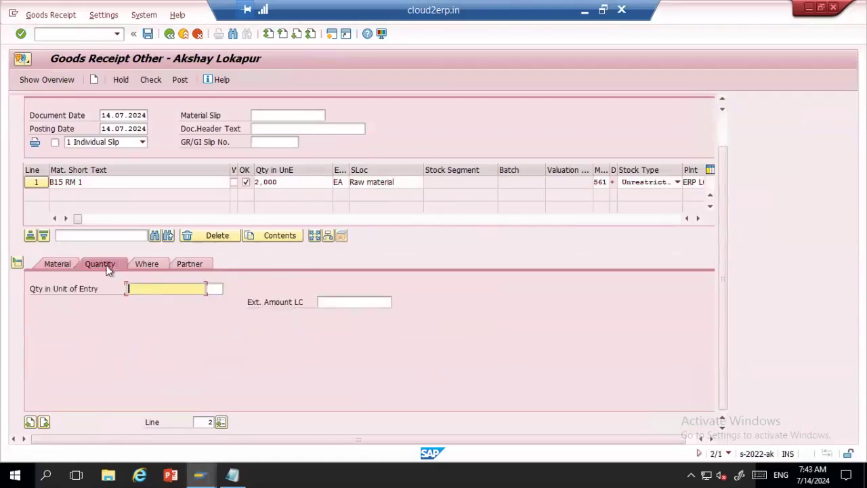
type("2000")
- Assign plant 1994 and storage location Raw material to the B15 RM2 line and try to post the goods receipt
left_click(150, 265)
left_click(143, 316)
type("1994")
key("Tab")
left_click(169, 340)
key("Return")
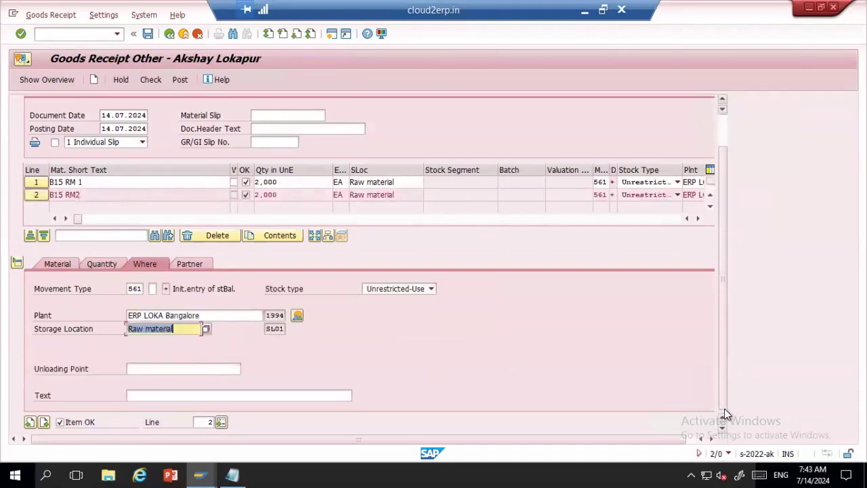
left_click(179, 79)
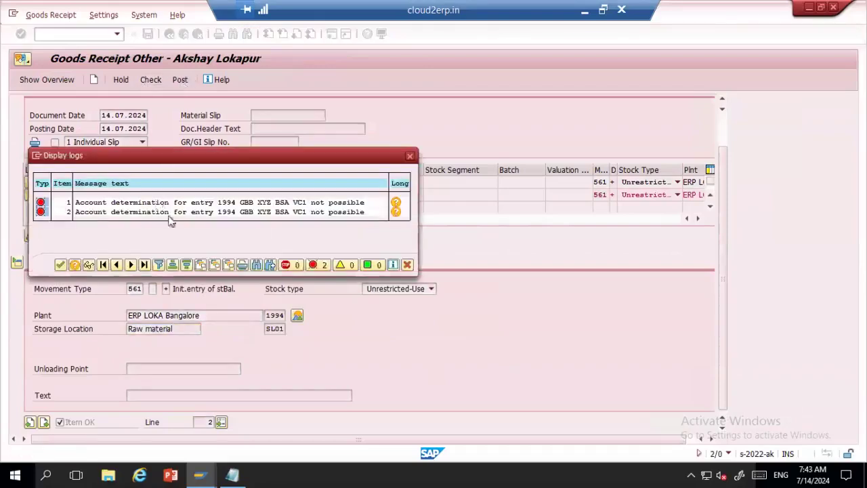
- Open the automatic postings configuration, transaction OBYC, in a new session
left_click(37, 157)
left_click(64, 201)
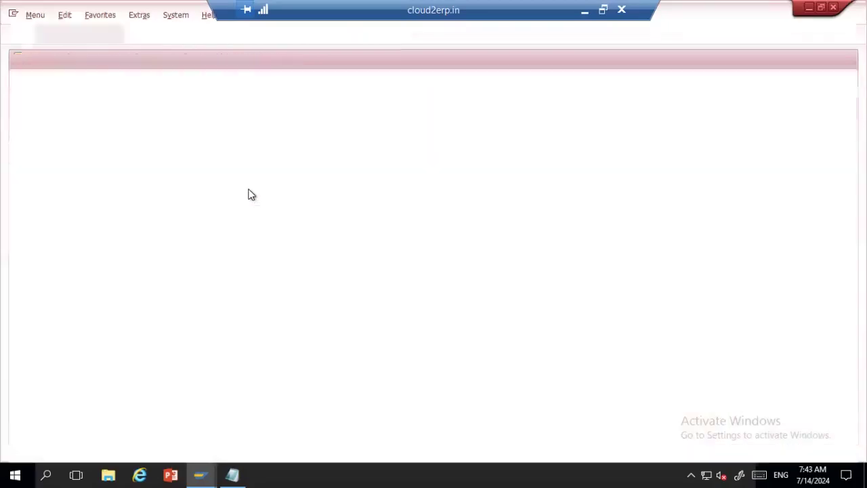
type("obyc")
key("Return")
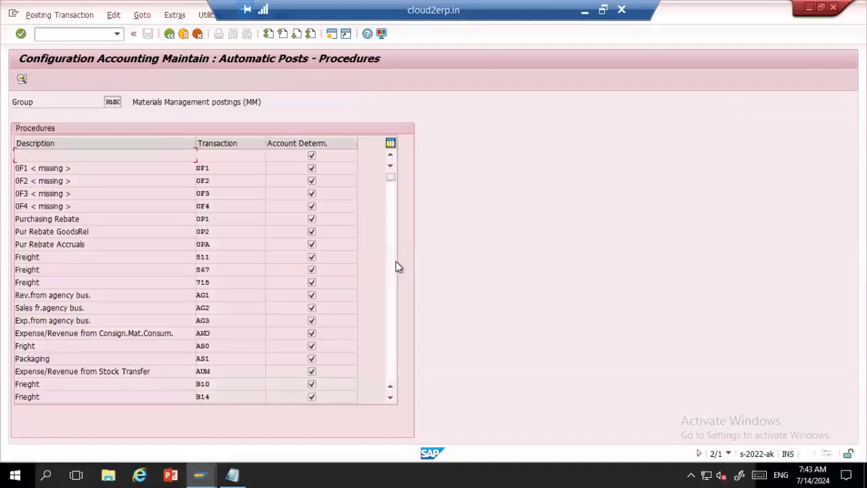
- Open the account assignments of transaction GBB, offsetting entry for inventory posting, for chart of accounts 1994
scroll(396, 268, "down", 3)
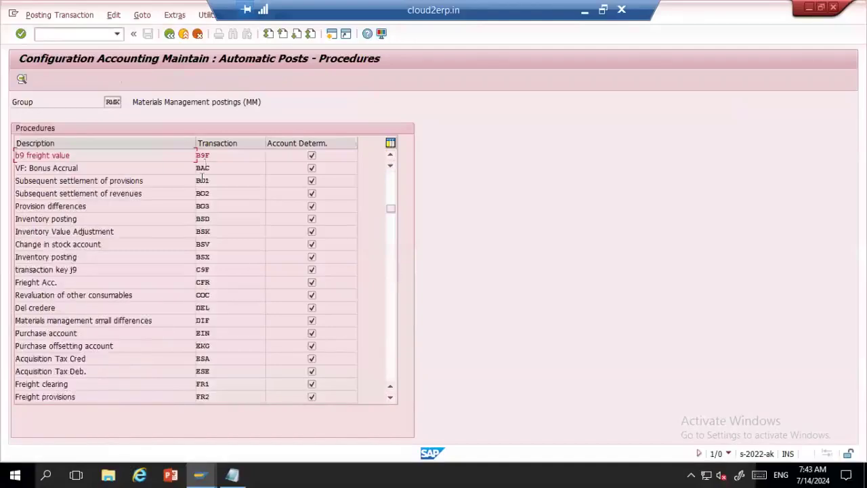
scroll(389, 300, "down", 3)
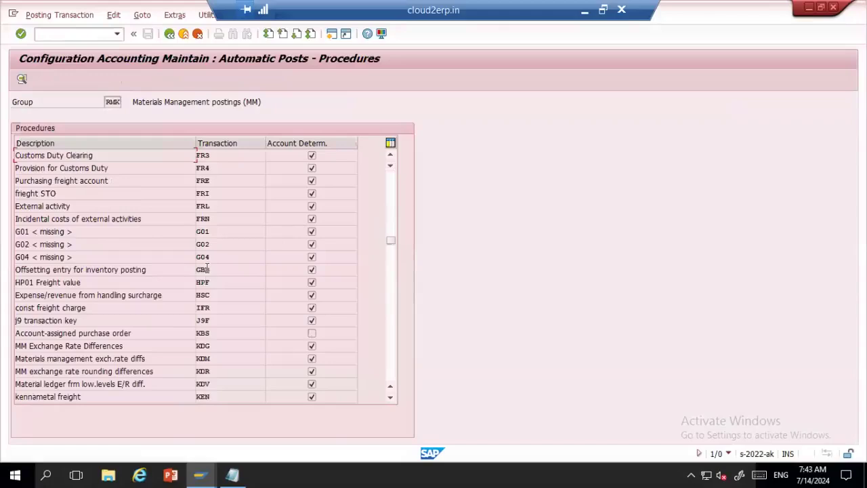
double_click(207, 269)
left_click(277, 223)
double_click(205, 267)
type("int")
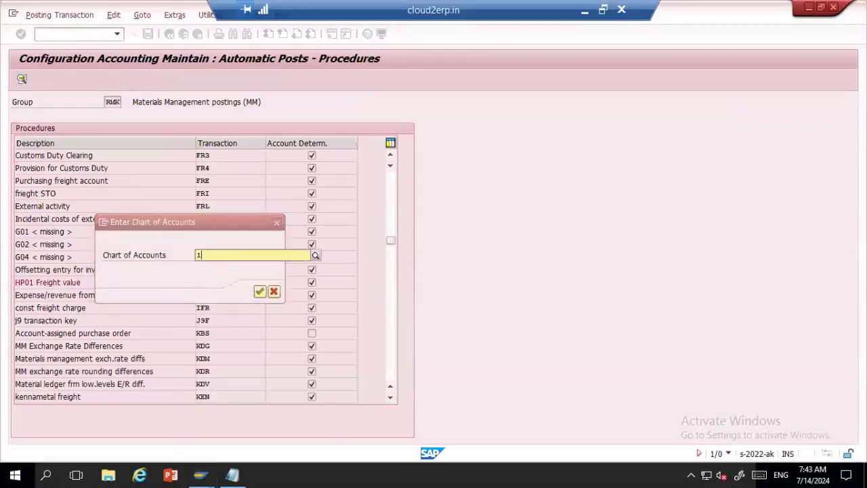
key("Return")
- Start a new GBB account assignment row with valuation modifier XYZ and general modification BSA, matching the posting error log
left_click(42, 283)
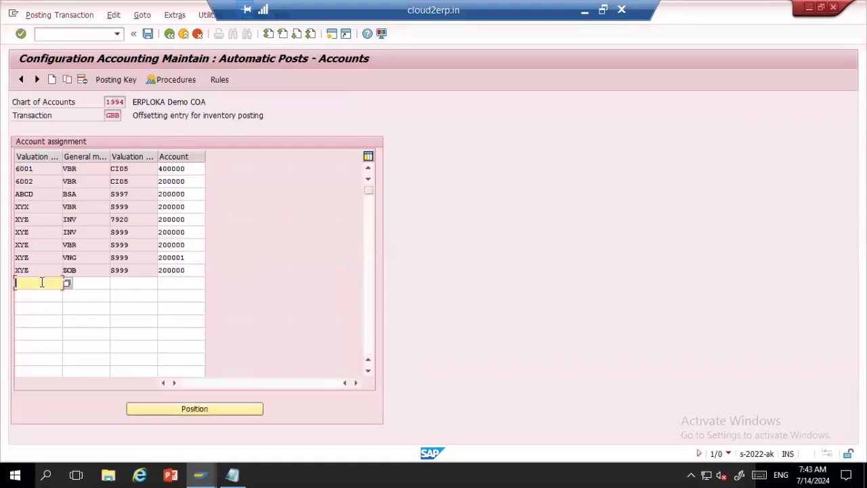
key("alt+Tab")
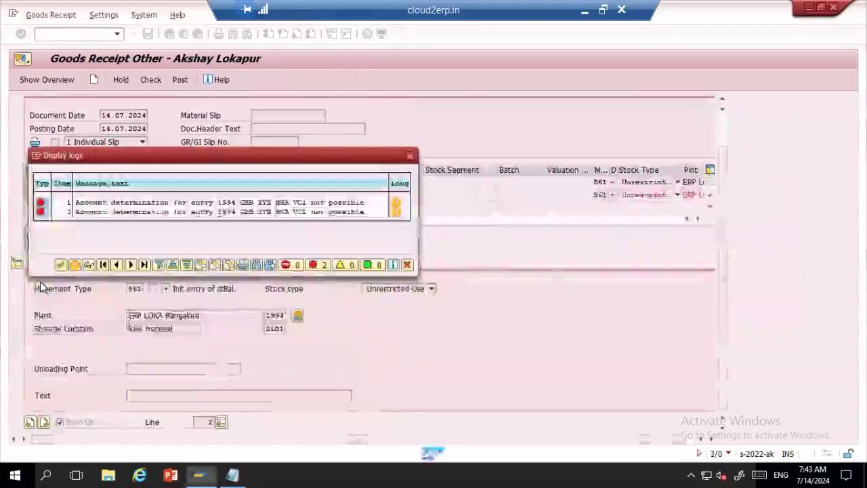
key("alt+Tab")
type("xyz")
key("Tab")
type("bsa")
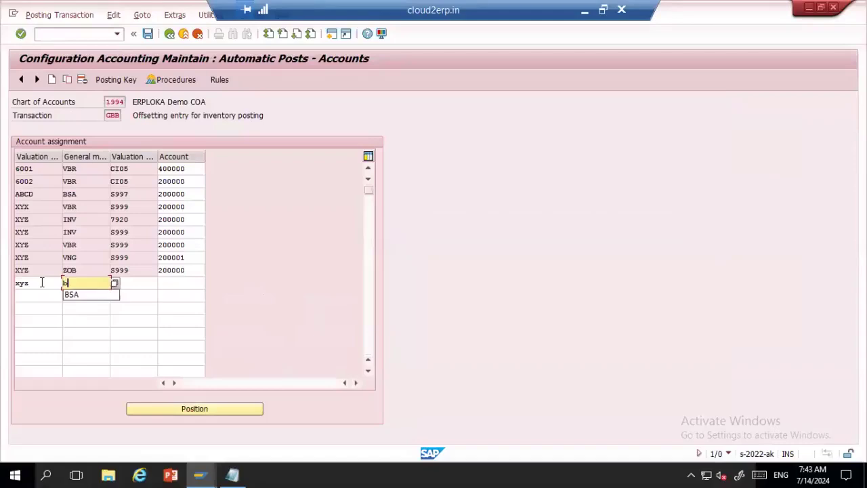
key("Tab")
- Complete the new XYZ/BSA row with valuation class VC1 and account 200000, and save the account assignments
key("alt+Tab")
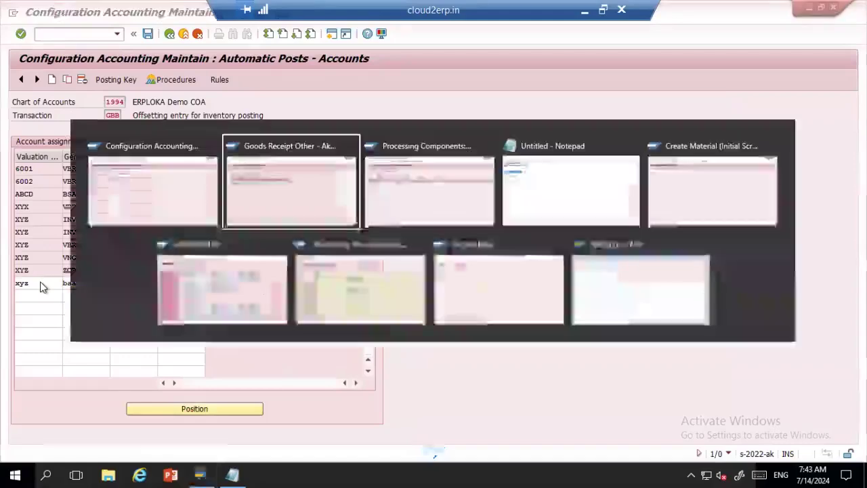
key("alt+Tab")
type("vc1")
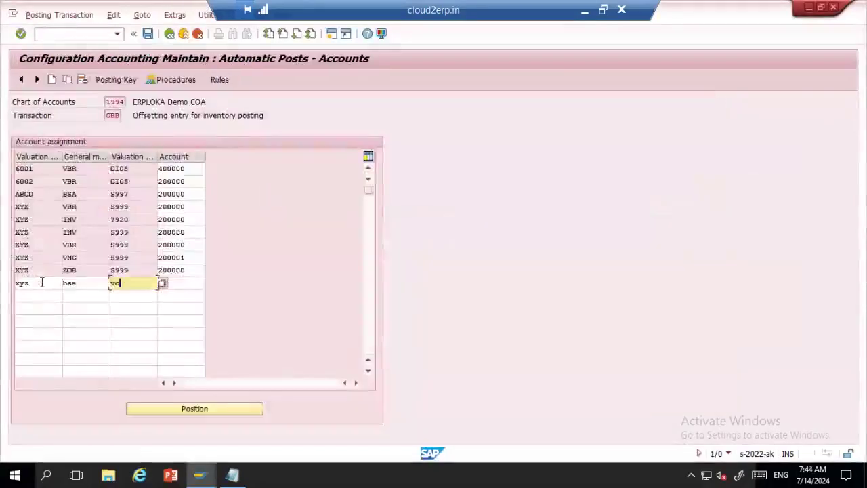
key("Tab")
type("200000")
key("Return")
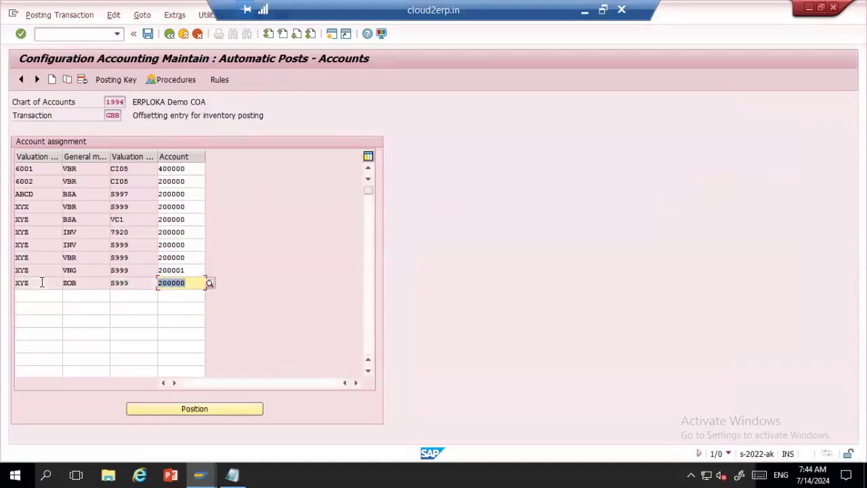
key("ctrl+s")
left_click(187, 213)
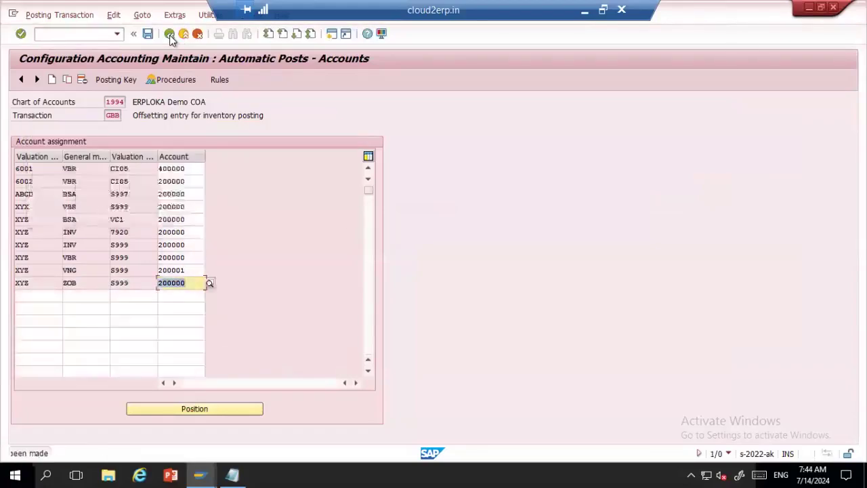
- Leave the GBB account assignments, dismiss the earlier error log of the goods receipt and try to post the receipt again
left_click(170, 34)
key("alt+Tab")
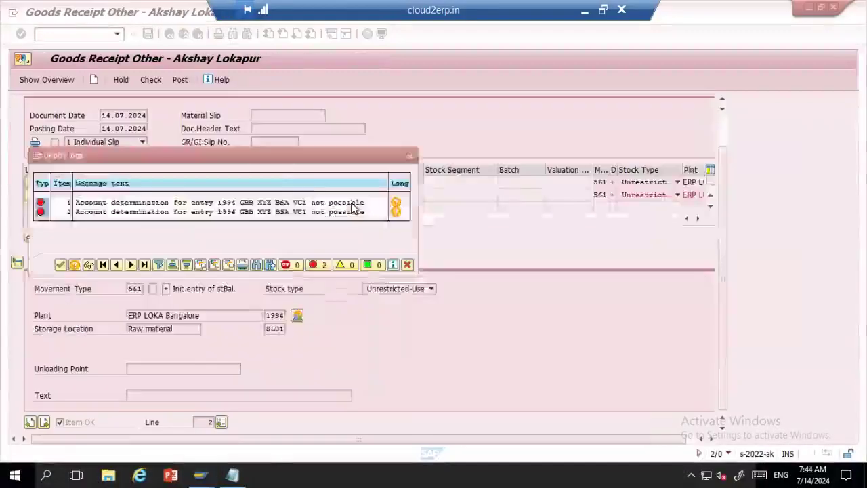
key("Escape")
left_click(150, 82)
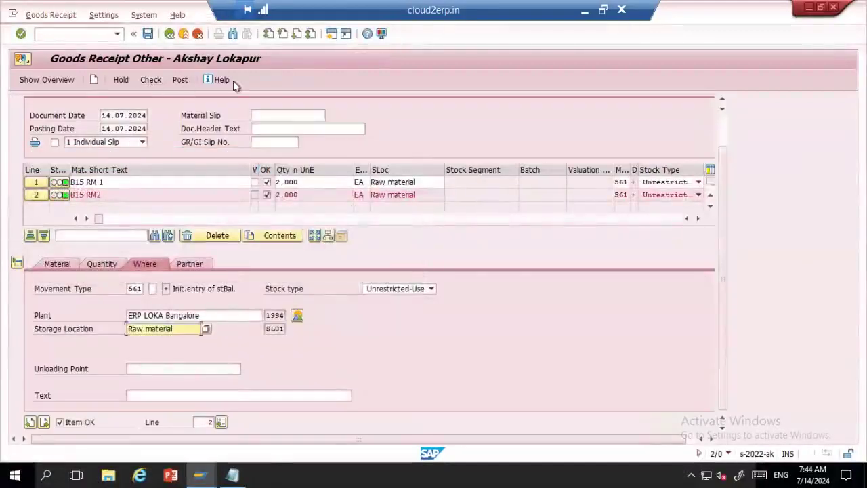
left_click(179, 81)
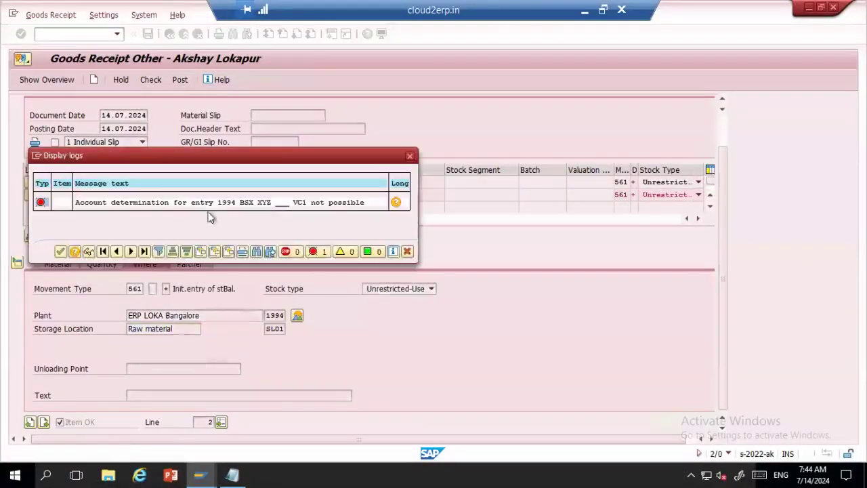
- Open the account assignments of transaction BSX, inventory posting, for chart of accounts 1994
key("alt+Tab")
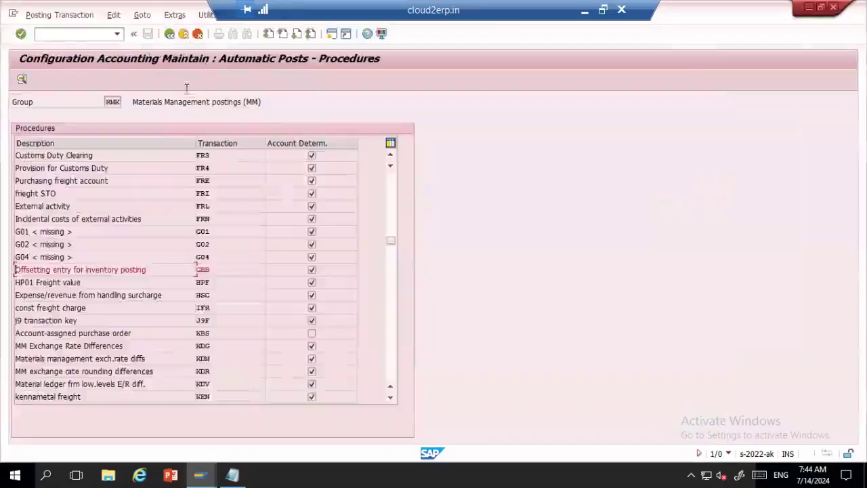
left_click(391, 183)
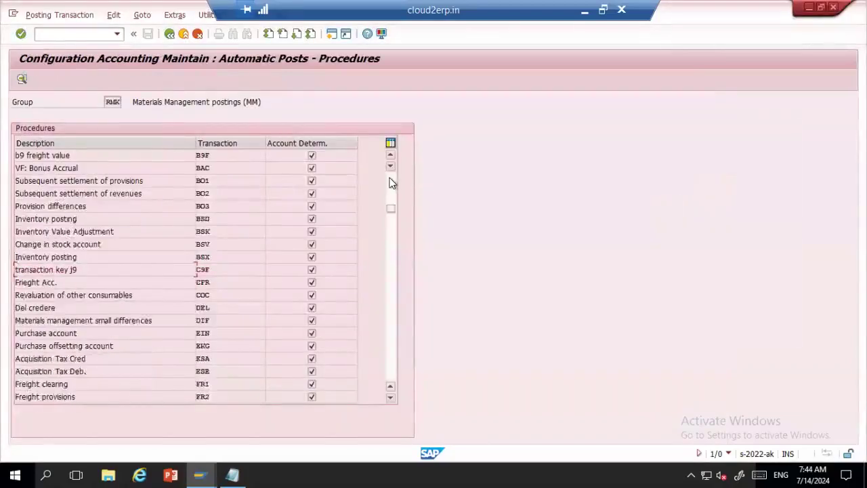
double_click(209, 258)
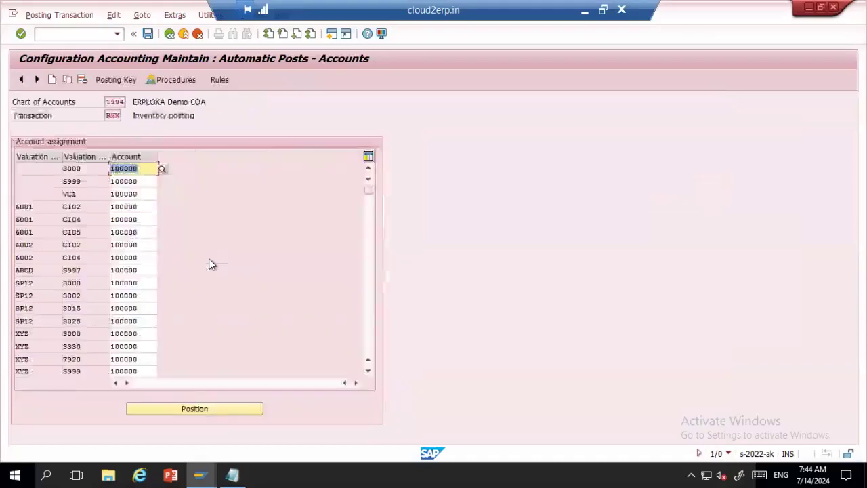
- Start a new BSX account assignment row with valuation modifier XYZ, matching the posting error log
left_click(366, 298)
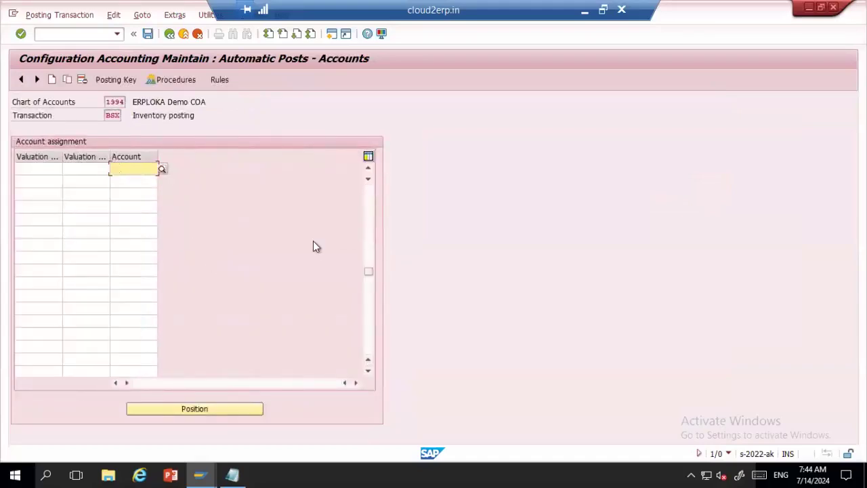
left_click(370, 253)
left_click(370, 280)
left_click(36, 169)
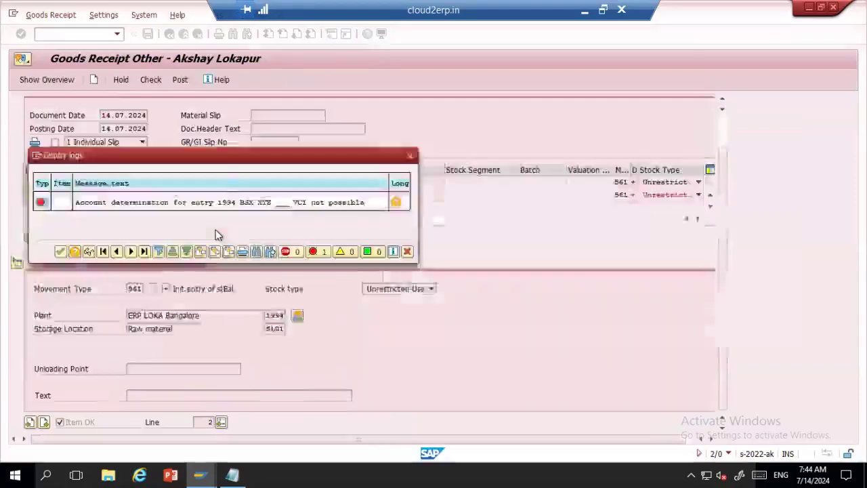
type("xyz")
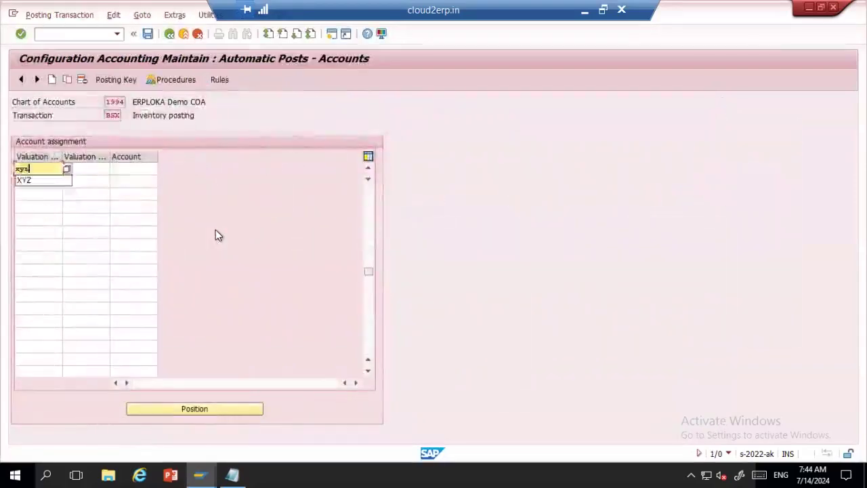
key("Tab")
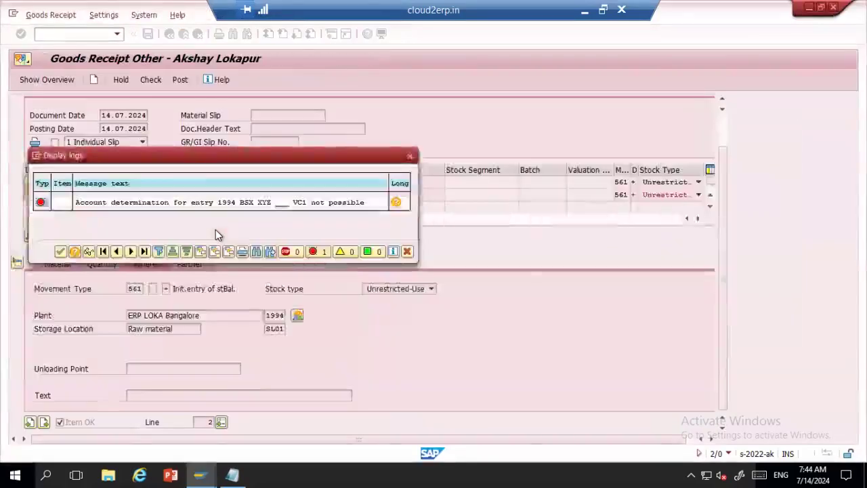
key("alt+Tab")
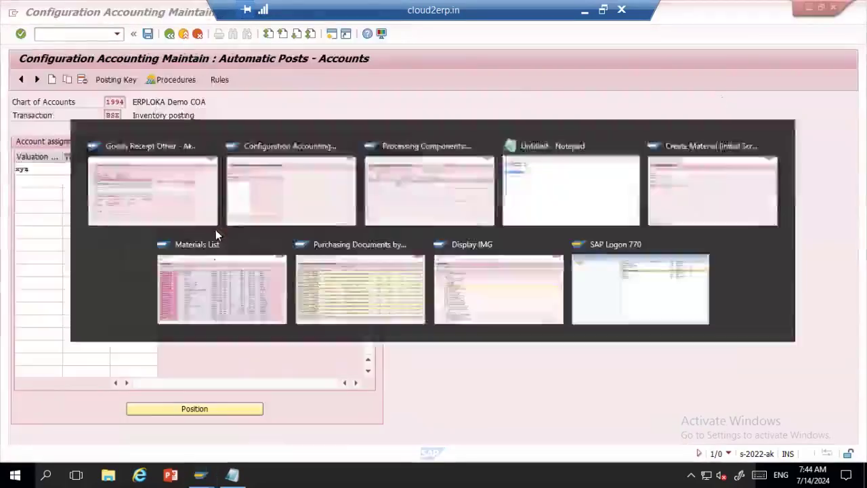
- Complete the new XYZ row with valuation class VC1 and account 100000, and save it to the proposed customizing request
type("vc1")
key("Tab")
key("Down")
key("Down")
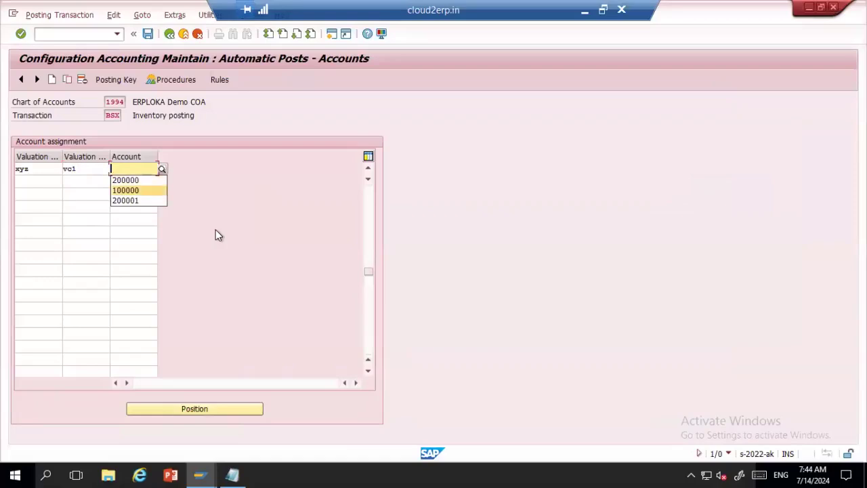
key("Return")
key("ctrl+s")
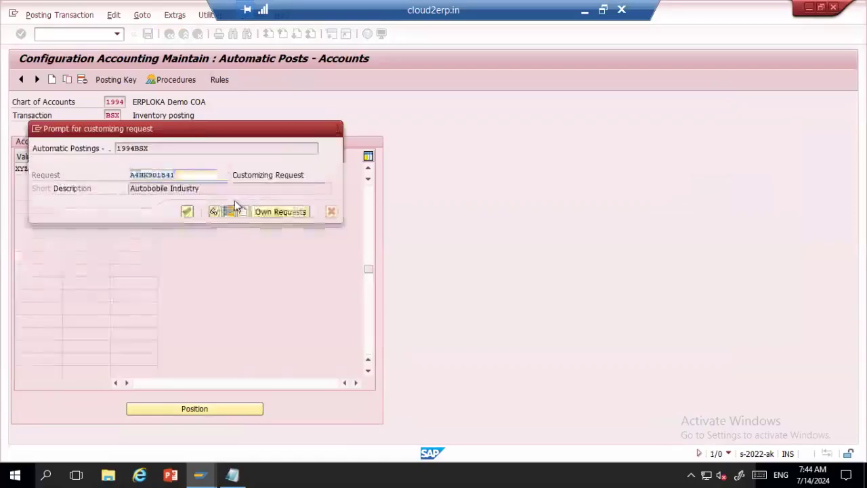
key("Return")
- Return to the goods receipt and post the 561 initial stock of B15 RM 1 and B15 RM2
left_click(169, 33)
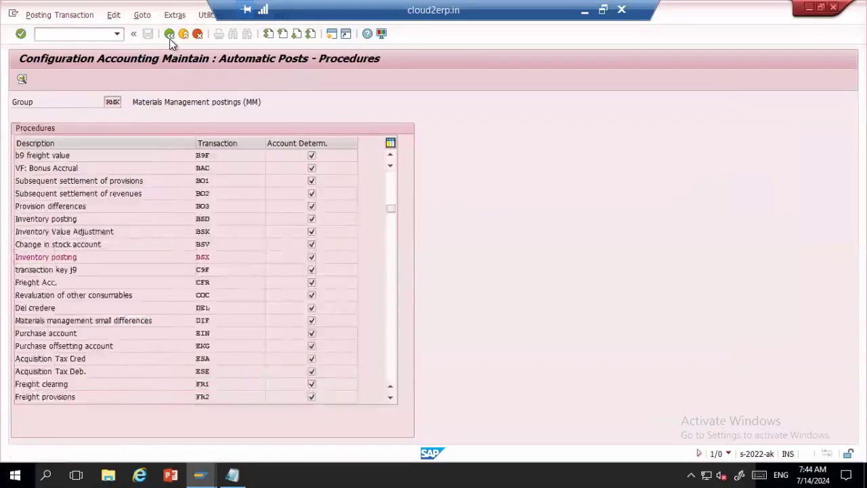
left_click(169, 39)
left_click(176, 80)
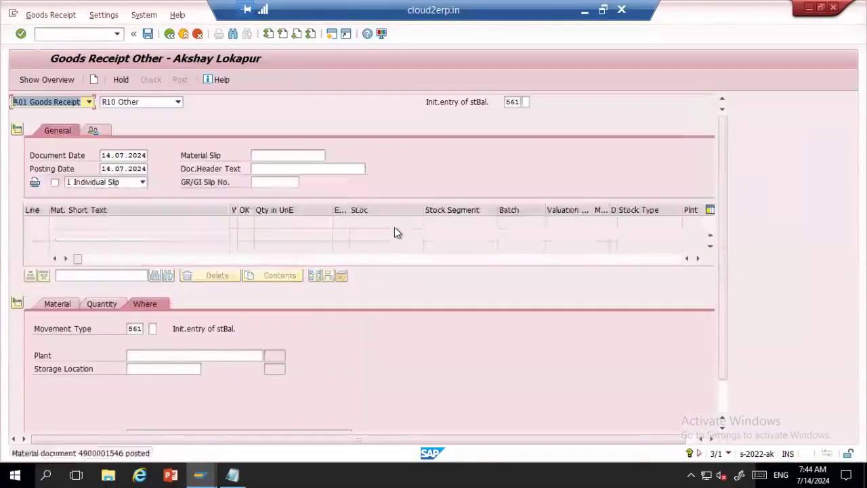
- Explode the BOM of the B15 FM purchase order item again and save the purchase order despite the system messages
key("alt+Tab")
key("alt+Tab")
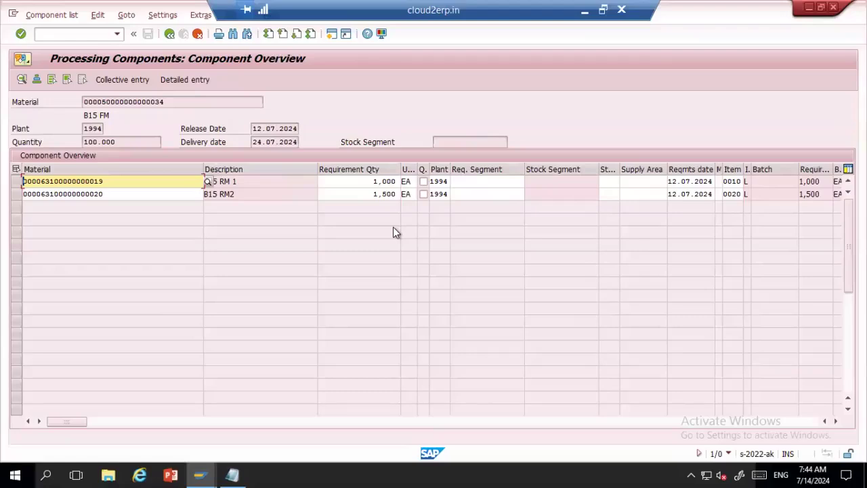
left_click(169, 33)
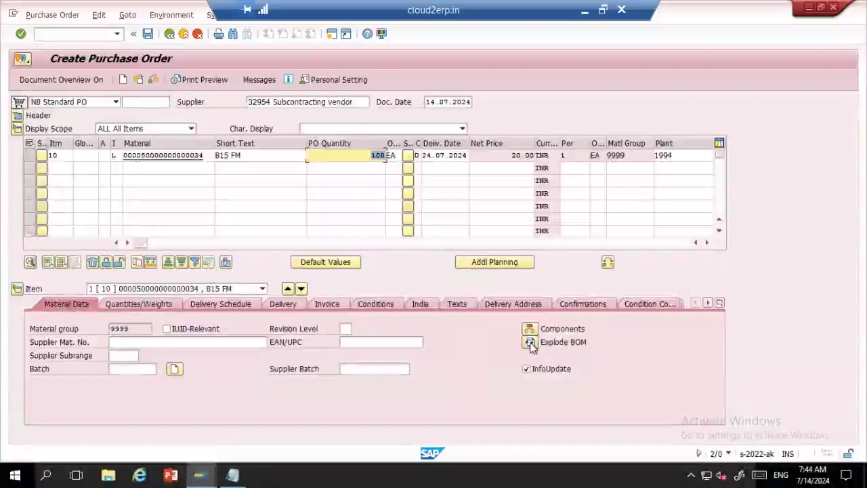
left_click(531, 343)
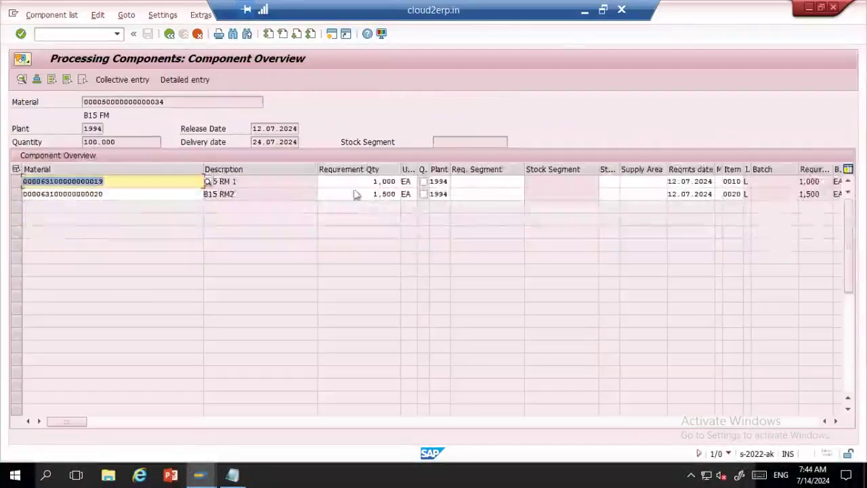
left_click(169, 33)
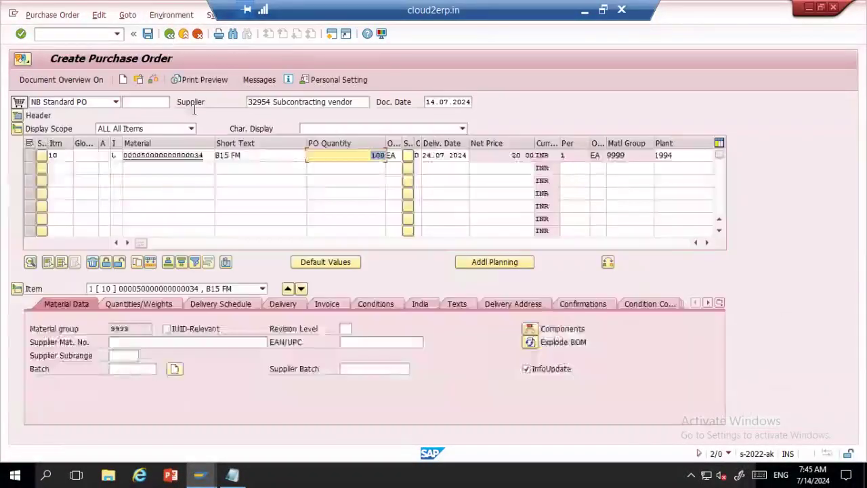
left_click(148, 33)
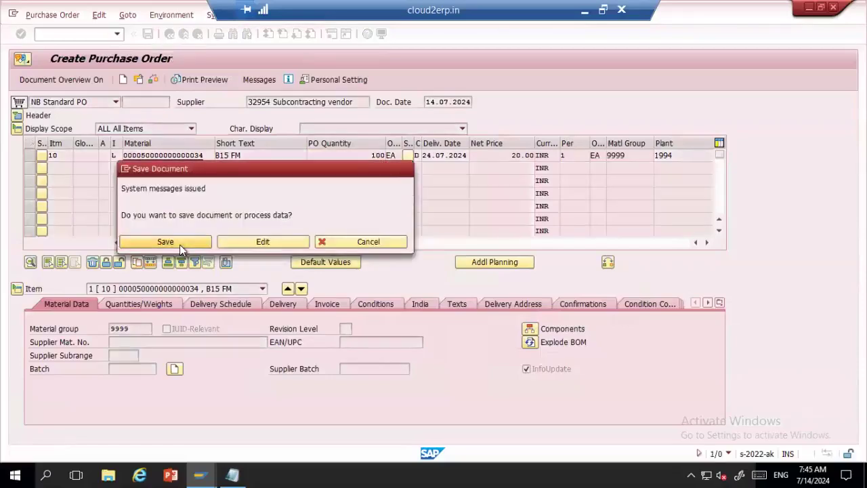
left_click(180, 244)
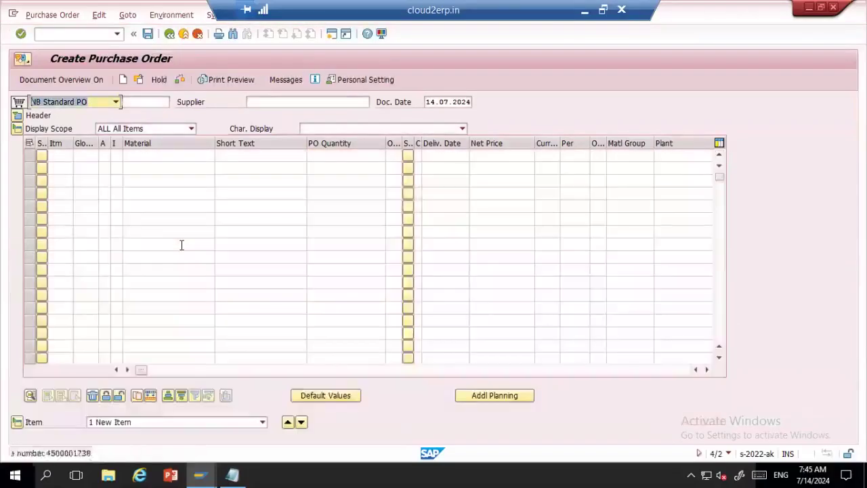
- Open the saved subcontracting purchase order and display the components of its B15 FM item
left_click(136, 84)
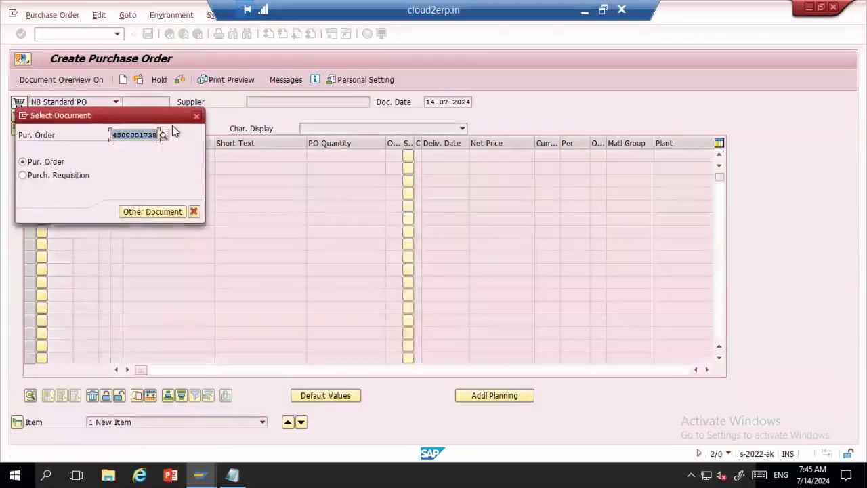
key("Return")
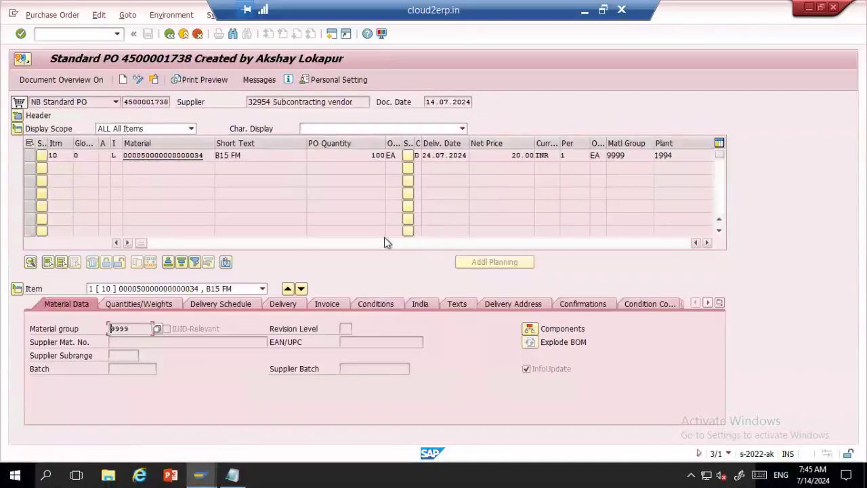
left_click(529, 329)
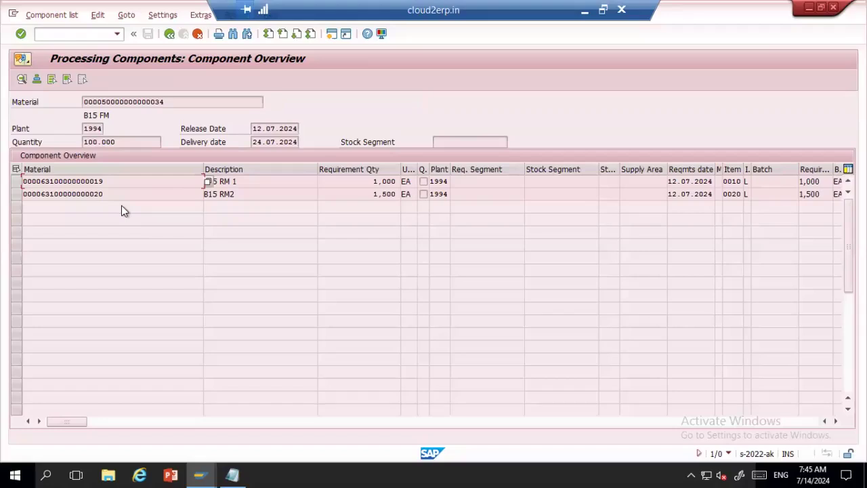
- Display the stock overview of component B15 RM 1 in plant 1994 with transaction MMBE
left_click(114, 181)
key("alt+Tab")
key("alt+Tab")
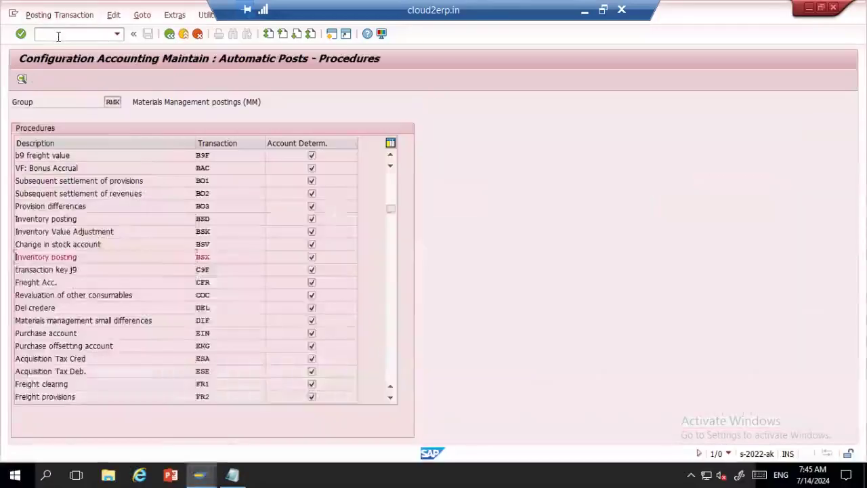
left_click(58, 36)
type("/nmm")
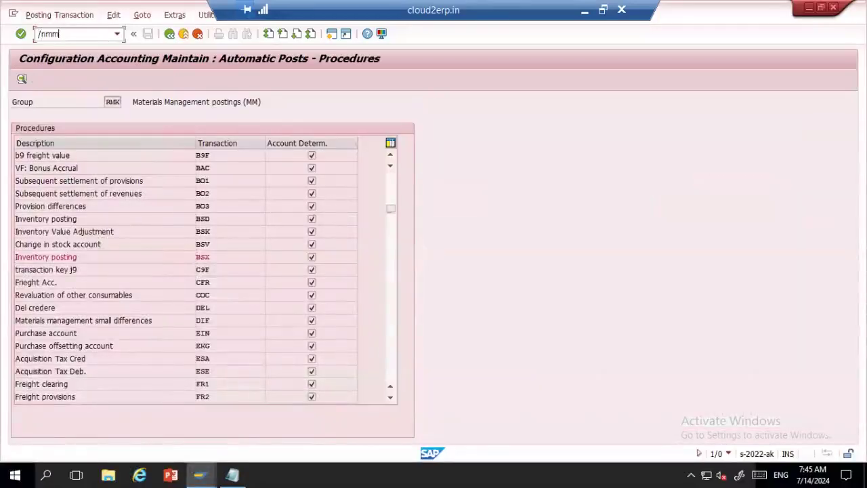
type("b3")
key("Return")
type("mmbe")
key("Return")
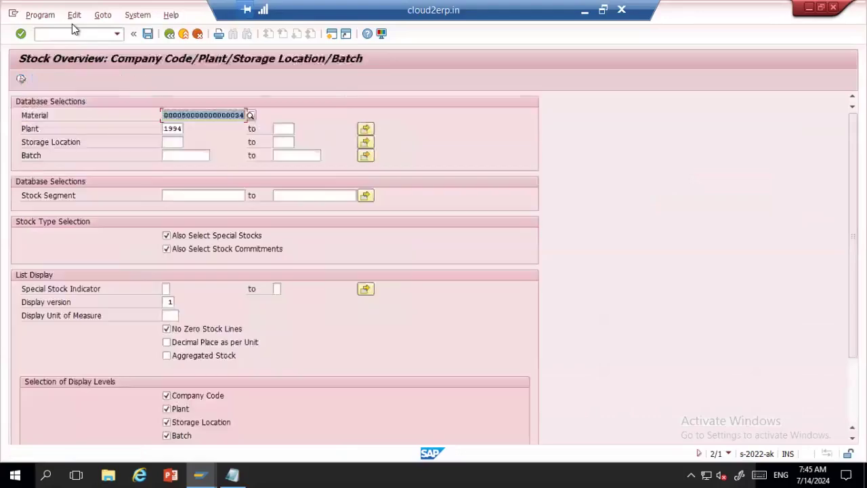
left_click(21, 77)
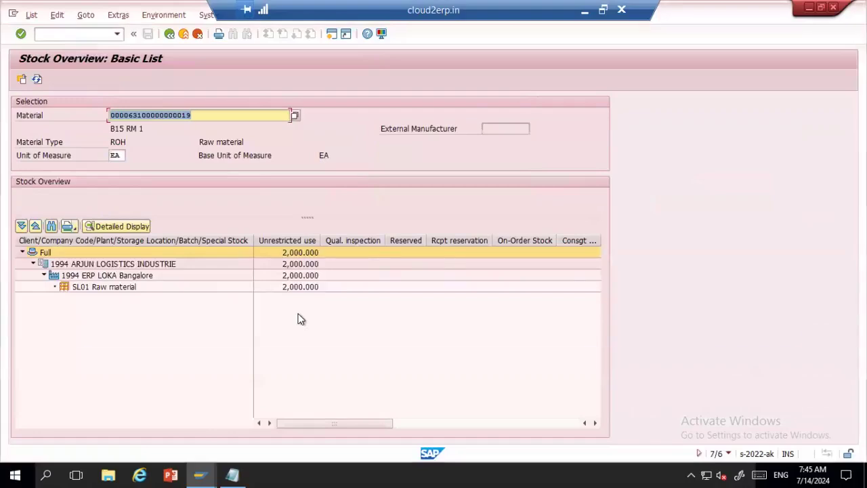
- Display the MMBE stock overview of component B15 RM2 in plant 1994, using the goods receipt session
key("alt+Tab")
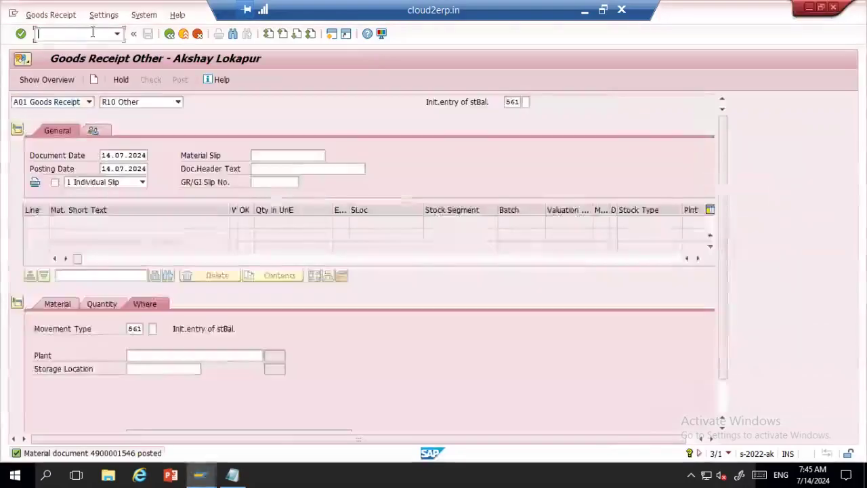
type("/nmmbe")
key("Return")
key("ctrl+v")
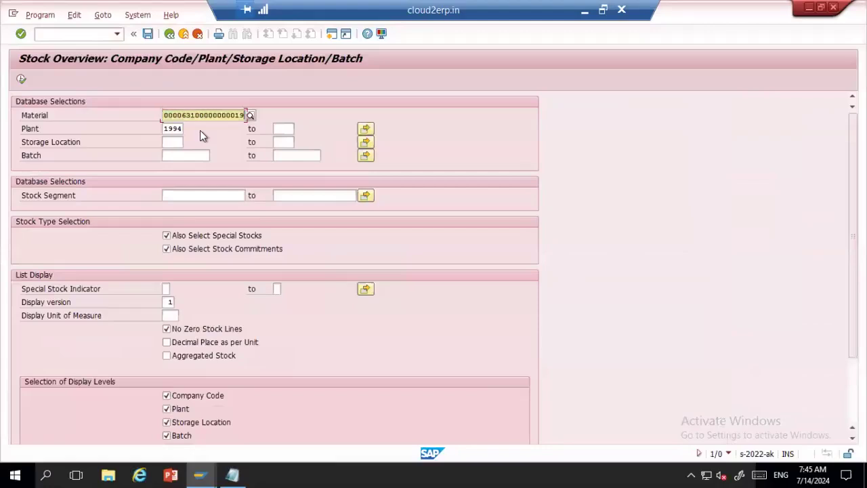
key("Tab")
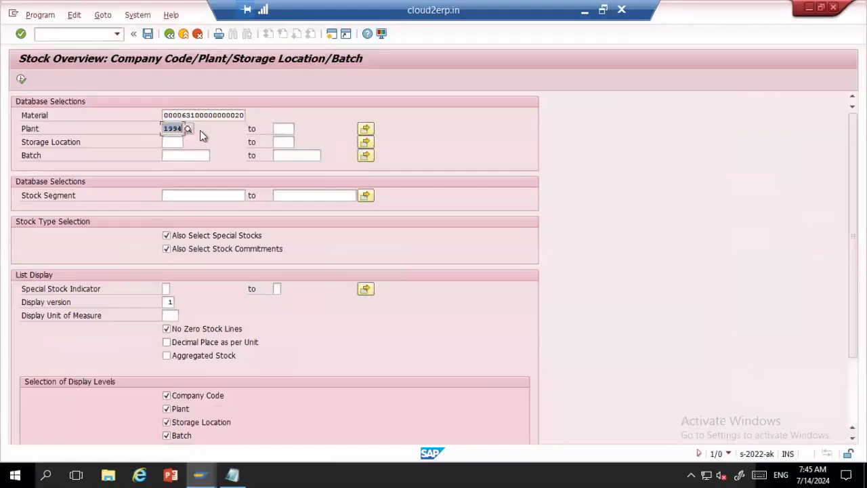
left_click(21, 79)
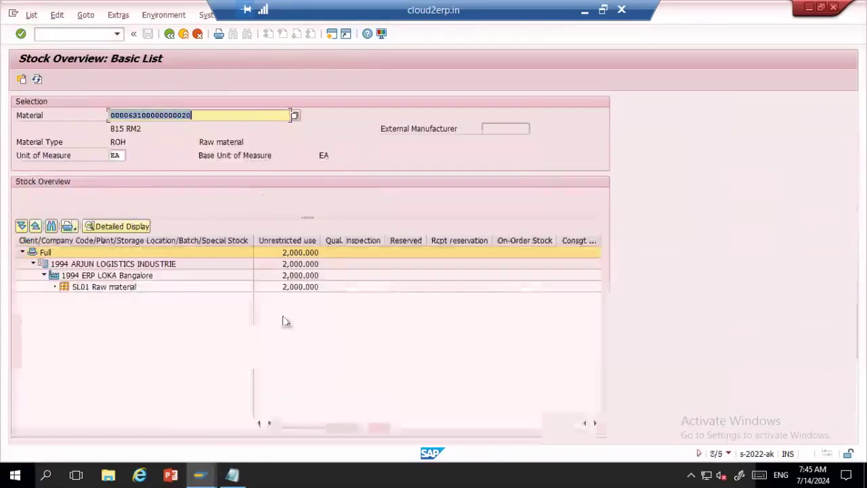
- Go back to the component overview session and return to the saved purchase order for B15 FM
key("alt+Tab")
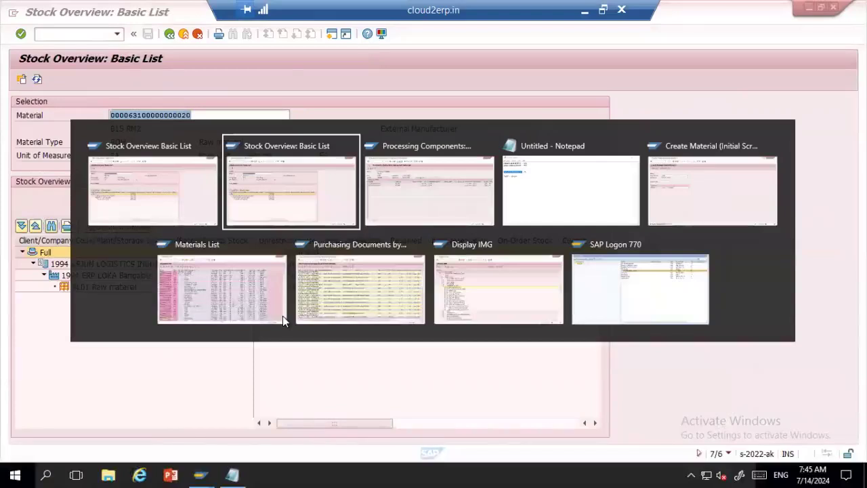
key("alt+Tab")
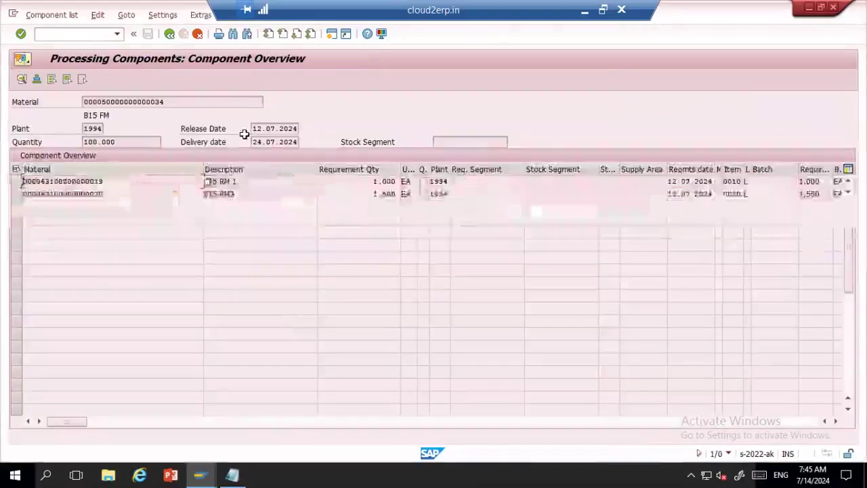
left_click(169, 34)
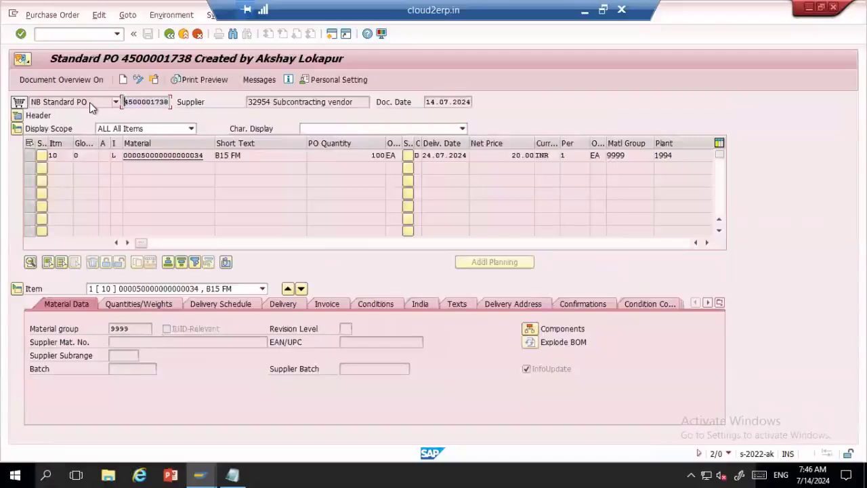
- Switch to the Create Material session and open the Subcontracting Cockpit with transaction ME2ON
left_click(68, 30)
key("alt+Tab")
key("alt+Tab")
key("alt+Tab")
key("alt+Tab")
key("alt+Tab")
key("alt+Tab")
key("alt+Tab")
key("alt+Tab")
key("alt+Up")
type("/nME2ON")
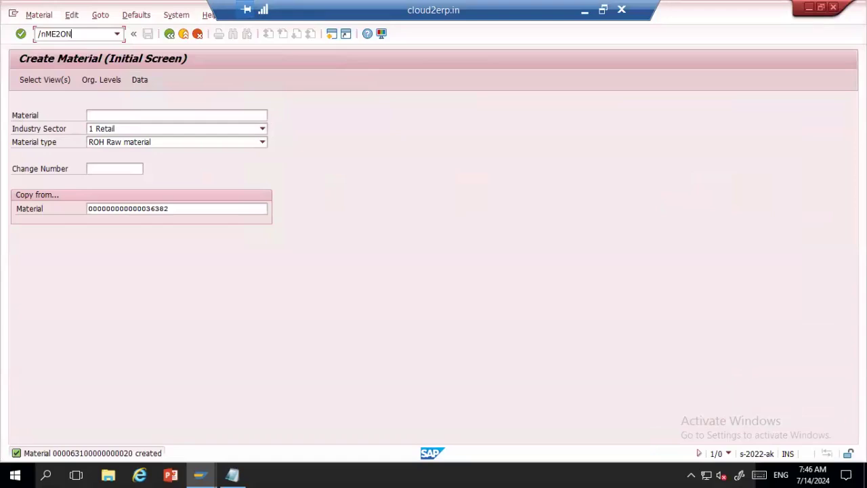
key("Return")
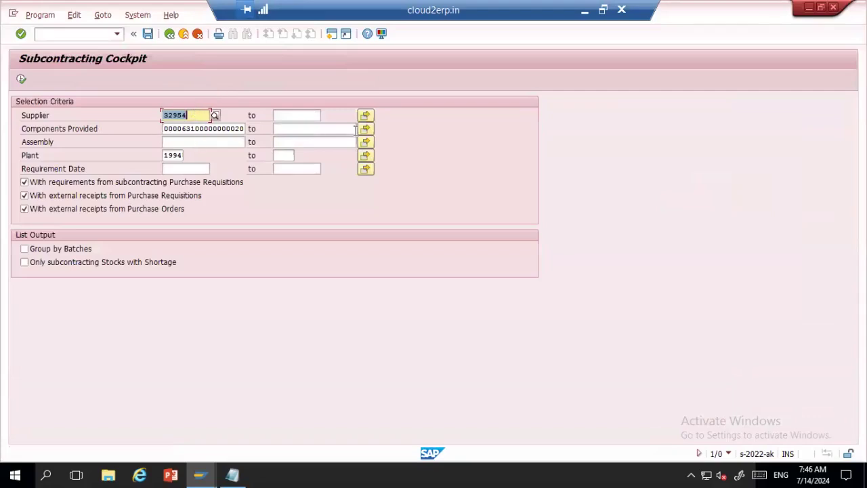
left_click_drag(243, 129, 154, 128)
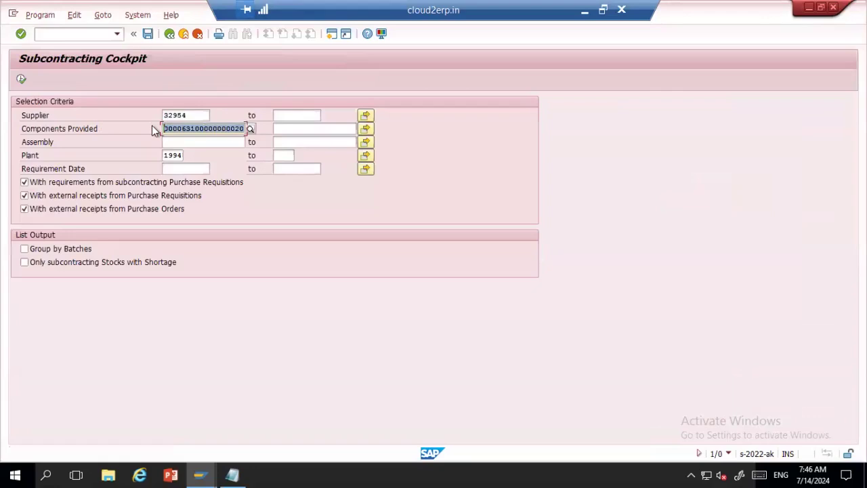
left_click(304, 128)
key("ctrl+v")
left_click(244, 129)
key("BackSpace")
key("BackSpace")
type("19")
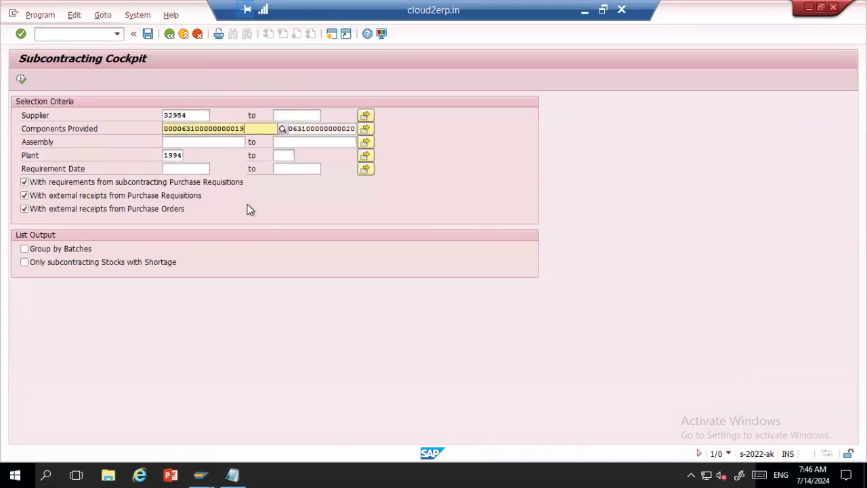
left_click(196, 157)
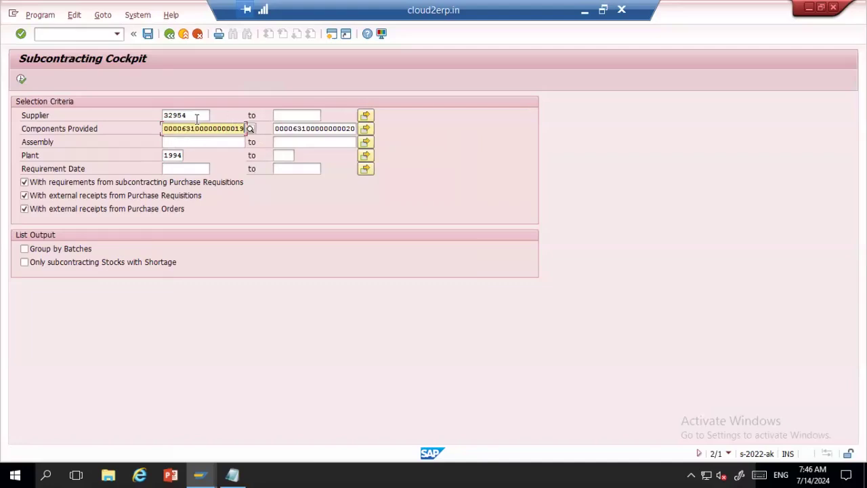
left_click(21, 78)
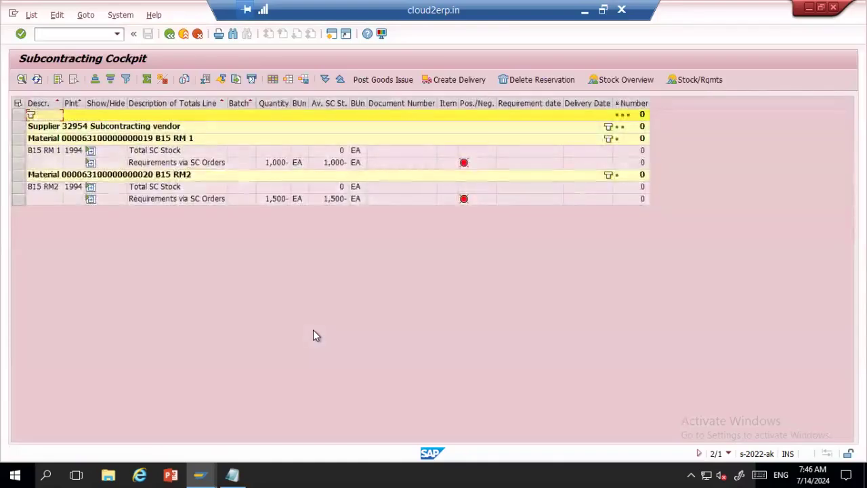
- Expand the subcontracting order requirements of B15 RM 1 and B15 RM2 to show their purchase order lines
left_click(330, 167)
left_click(335, 199)
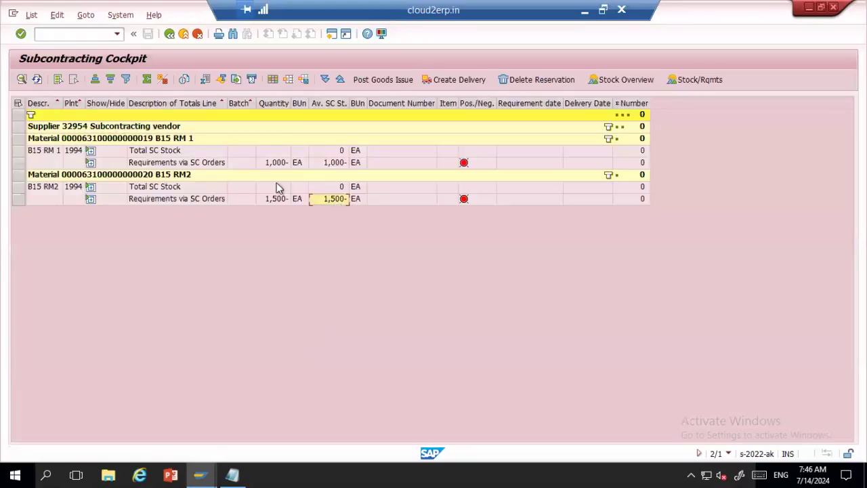
left_click(114, 162)
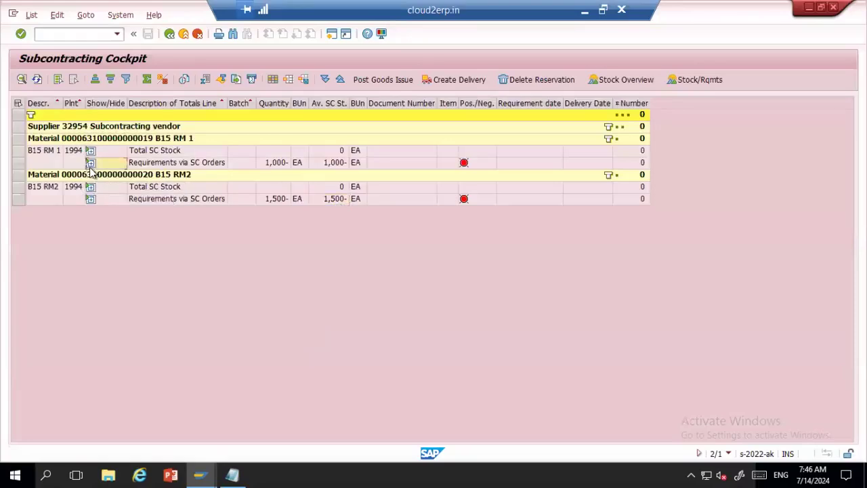
left_click(88, 212)
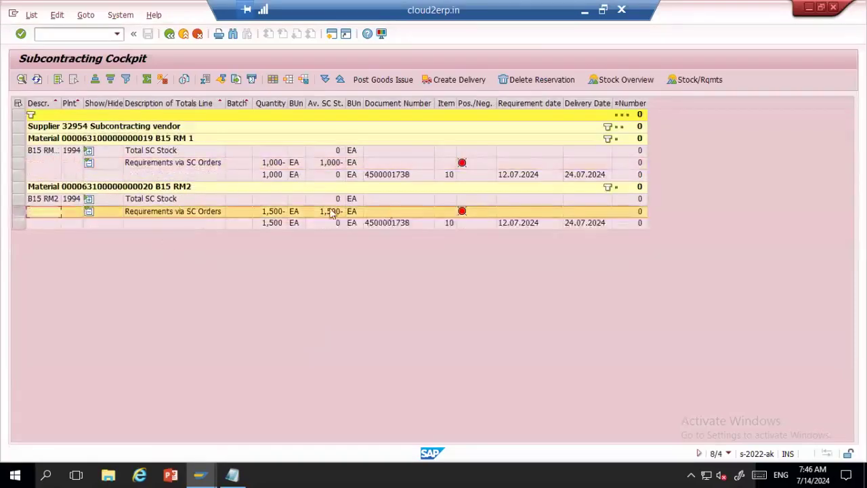
left_click(414, 177)
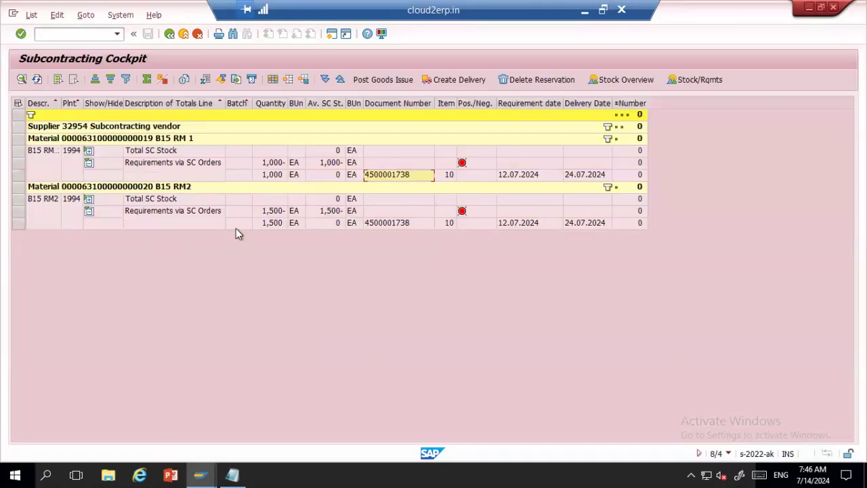
- Select the purchase order lines of both components and start posting a goods issue for them
left_click(19, 175)
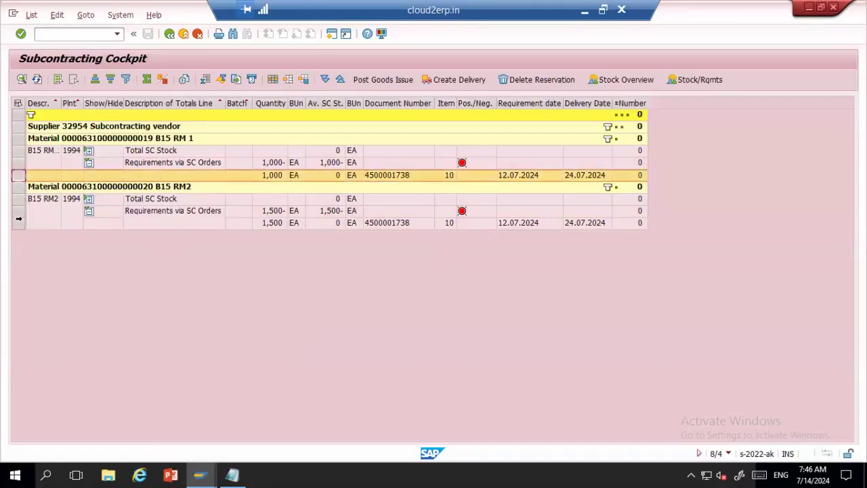
left_click(18, 223, "ctrl")
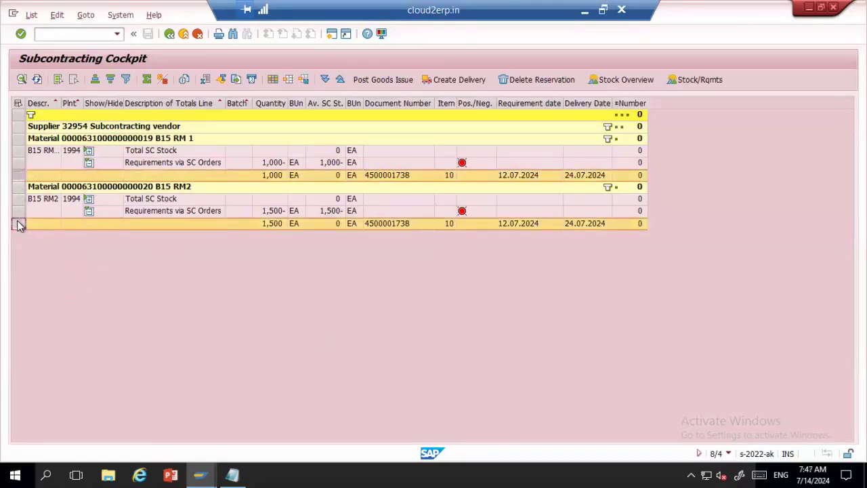
left_click(372, 80)
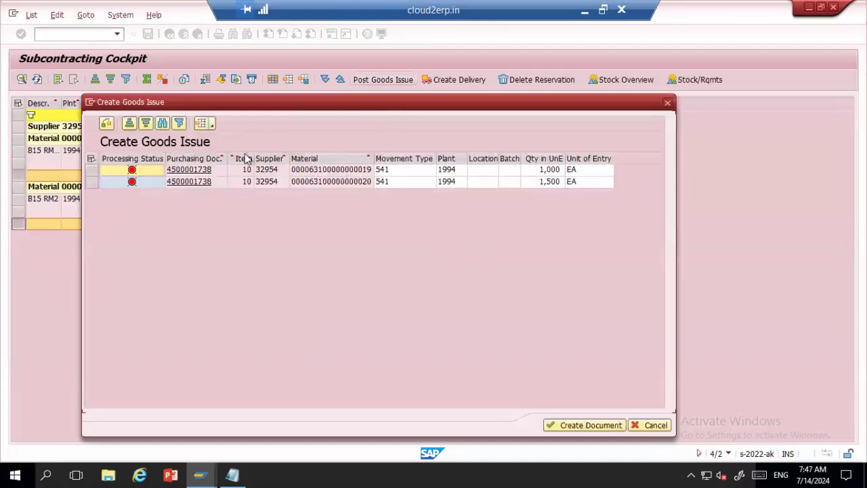
- Examine the movement type of both goods issue lines and the list of available movement types
left_click(418, 170)
left_click(413, 181)
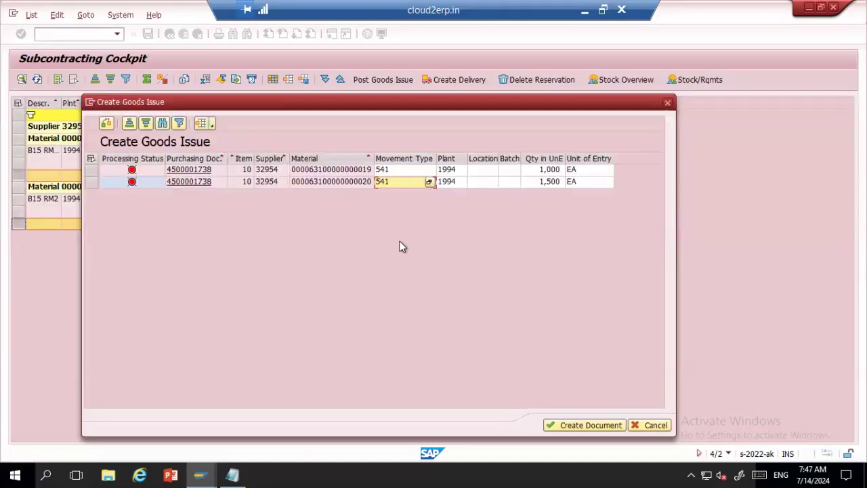
left_click(428, 182)
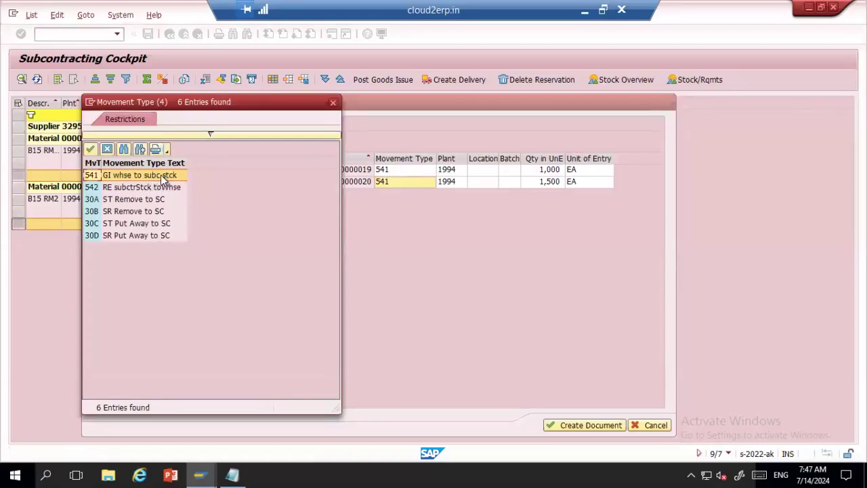
left_click(333, 102)
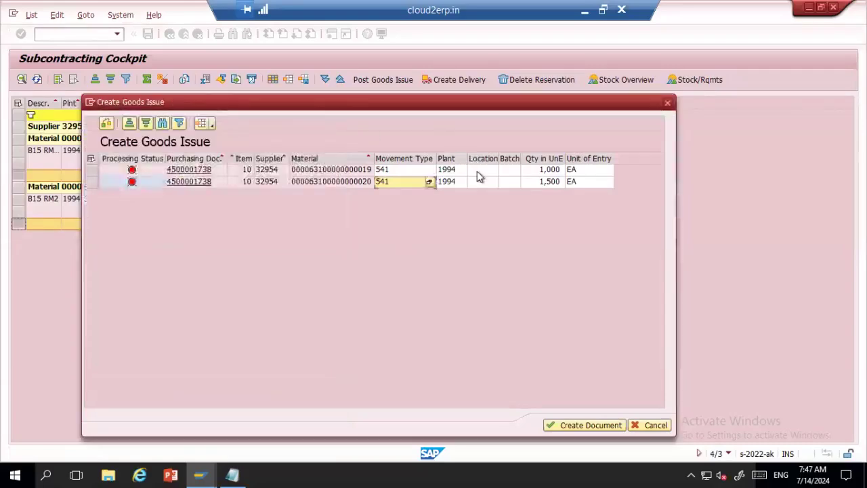
- Enter storage location SL01 for both components in the goods issue
left_click(477, 170)
type("S")
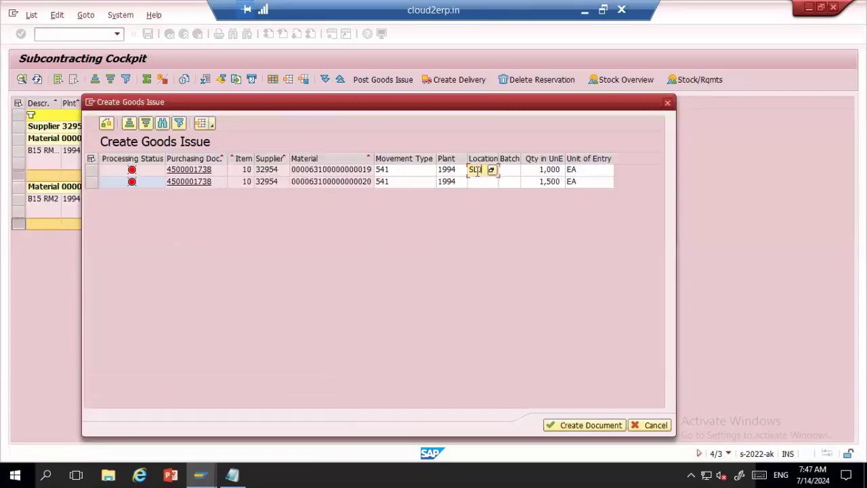
type("L01")
left_click(479, 182)
type("SL01")
key("Return")
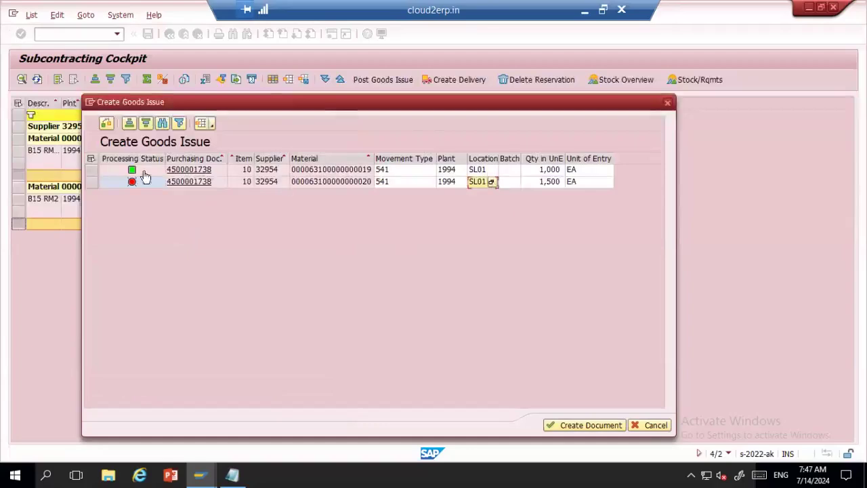
- Select both goods issue lines and create the goods issue document
left_click(91, 170)
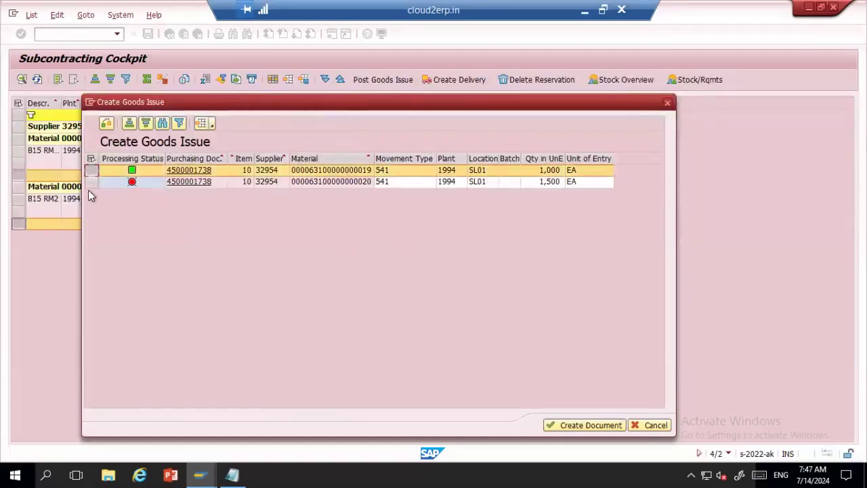
left_click(90, 182)
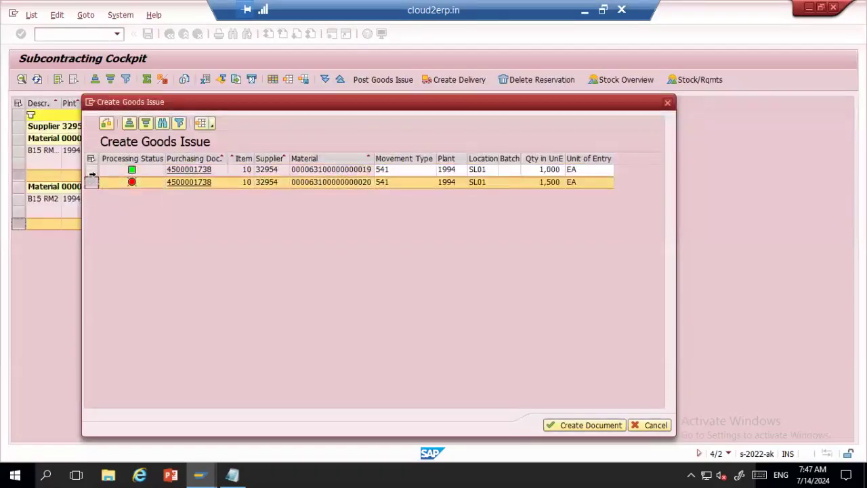
left_click(88, 164)
left_click_drag(313, 100, 308, 57)
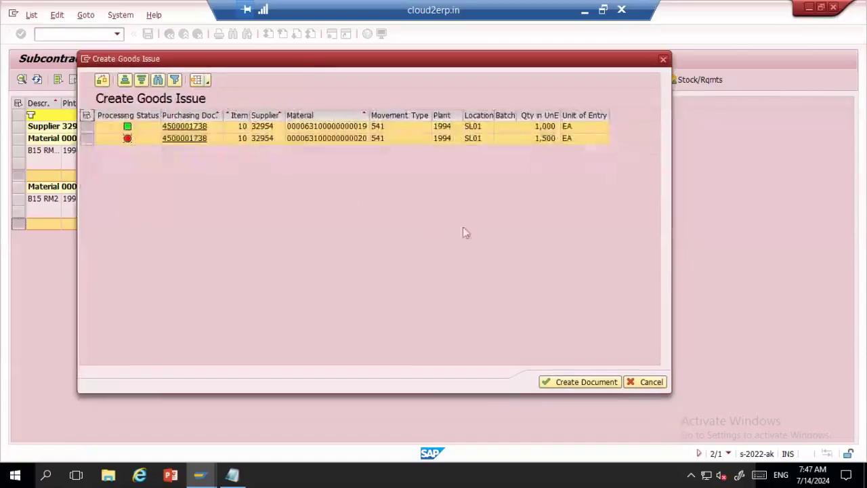
left_click(563, 381)
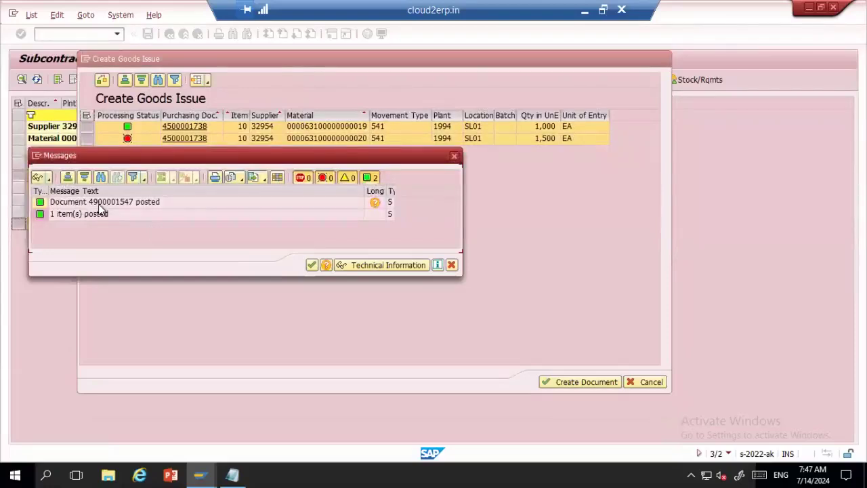
- Copy the goods issue posting message into the Notepad notes below the vendor line
left_click(100, 206)
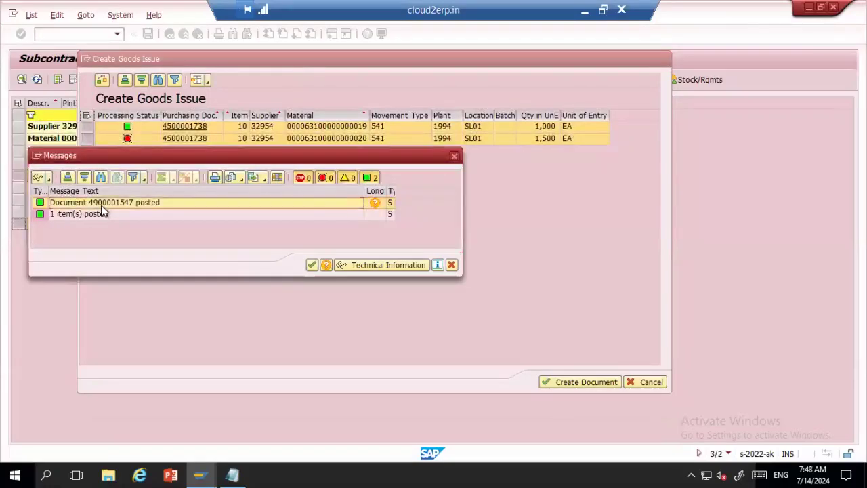
left_click(232, 474)
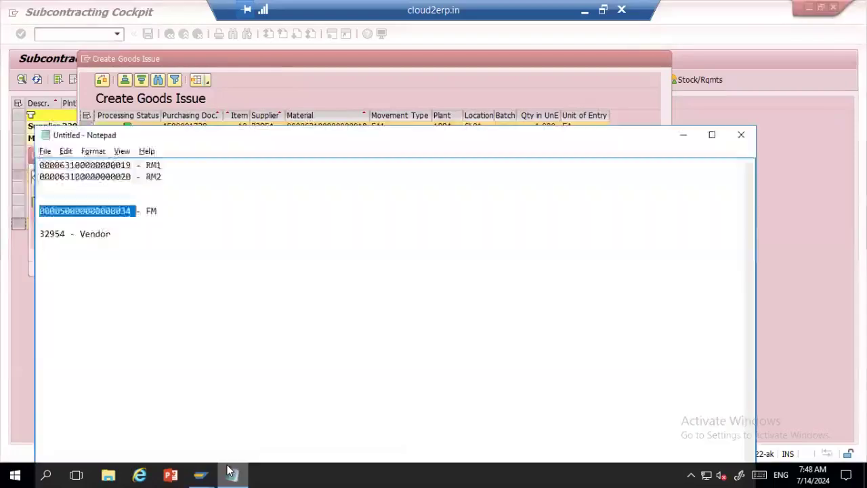
left_click(163, 233)
key("Return")
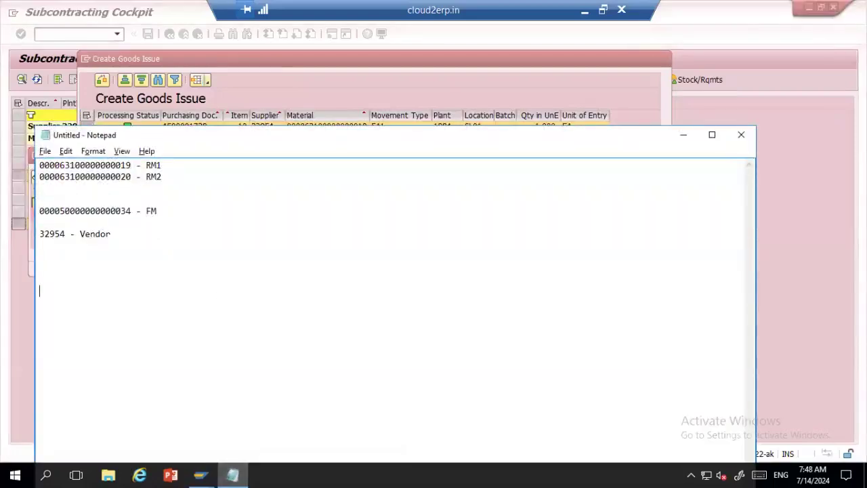
key("ctrl+v")
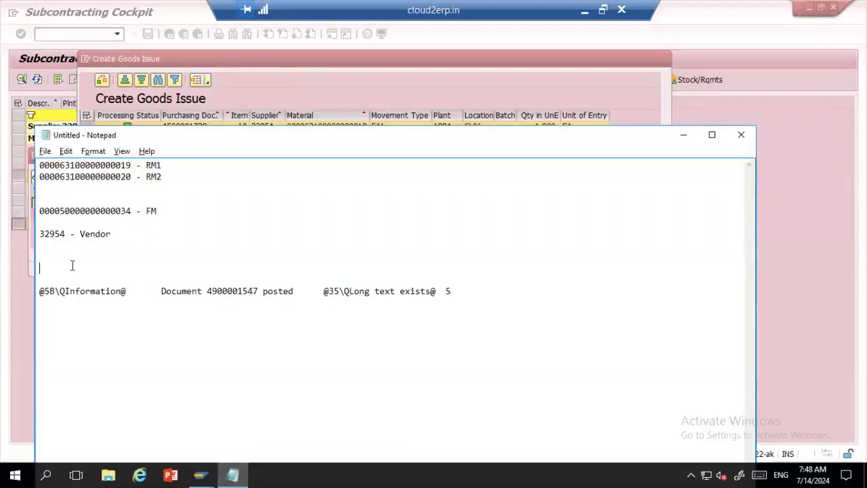
- Add a PO # line to the notes and paste the purchase order's number copied from the order session
type("Po #")
key("alt+Tab")
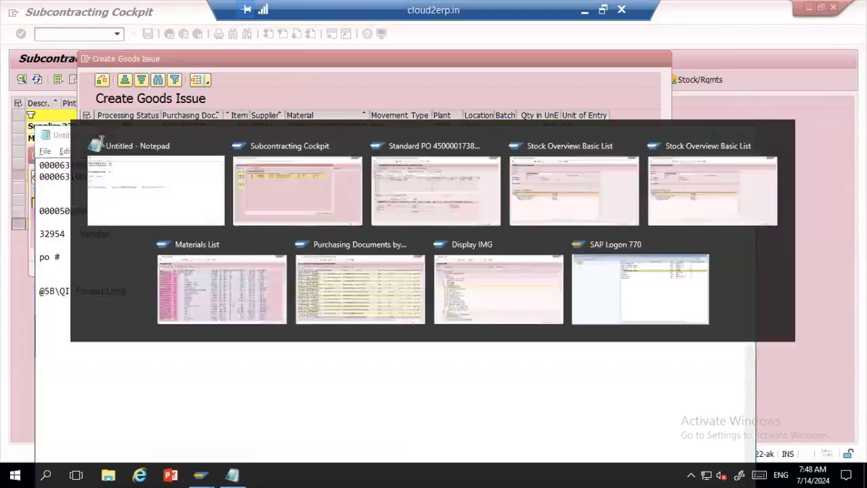
key("alt+Tab")
left_click_drag(124, 102, 190, 101)
key("ctrl+c")
key("alt+Tab")
key("ctrl+v")
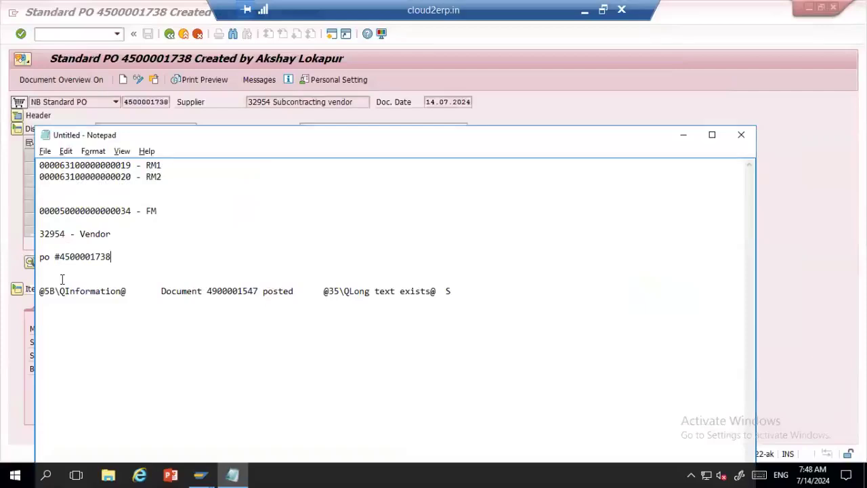
- Change the label of the purchase order line in the notes to uppercase PO
left_click_drag(51, 258, 49, 283)
key("Left")
key("Left")
key("Left")
key("Left")
key("Left")
key("Left")
key("Left")
key("Left")
key("BackSpace")
key("BackSpace")
type("PO")
- Trim the pasted message to the document and its number, prefix it with GI, and return to the Subcontracting Cockpit
left_click_drag(161, 292, 6, 283)
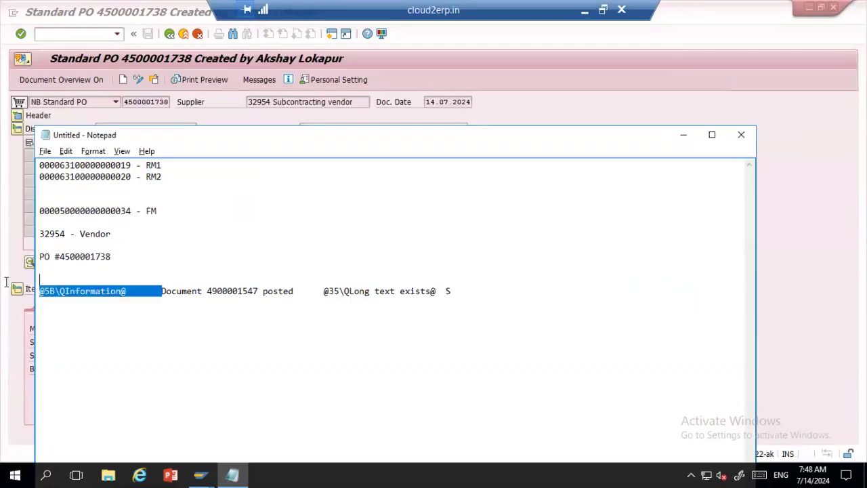
key("BackSpace")
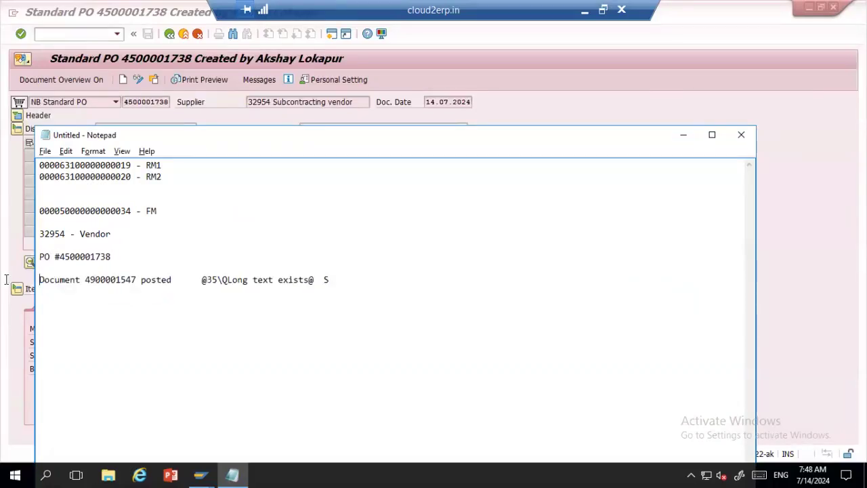
type("GI")
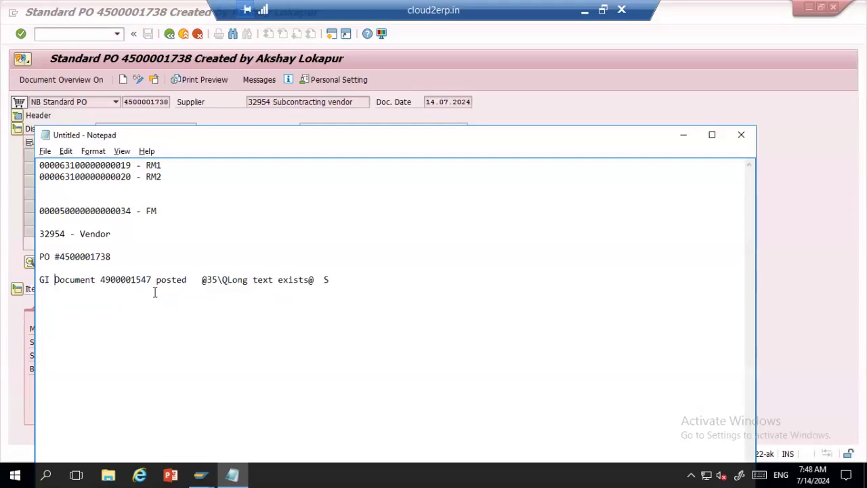
left_click_drag(156, 279, 330, 280)
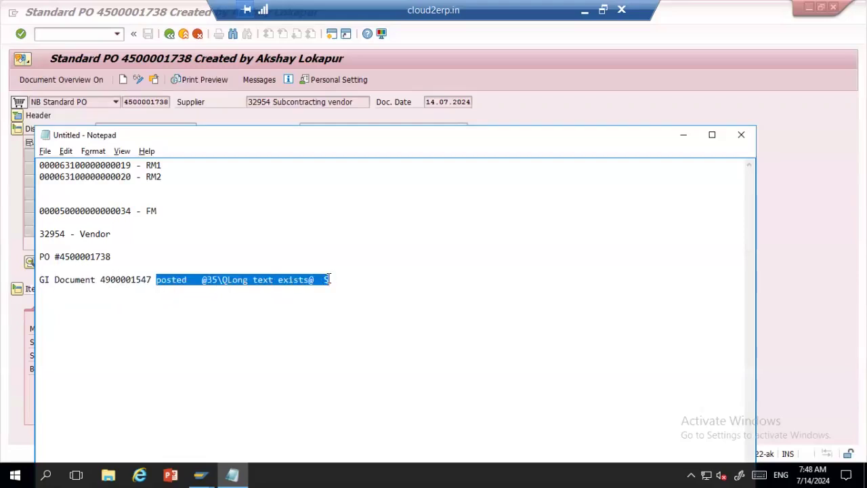
key("BackSpace")
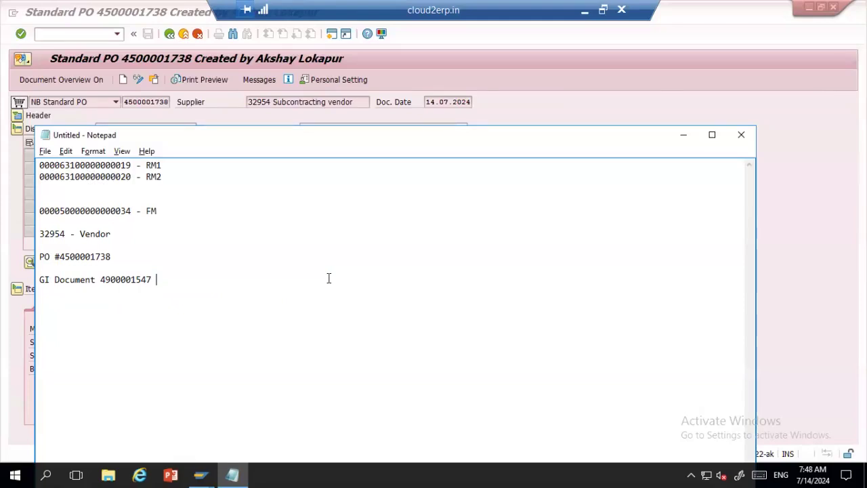
key("alt+Tab")
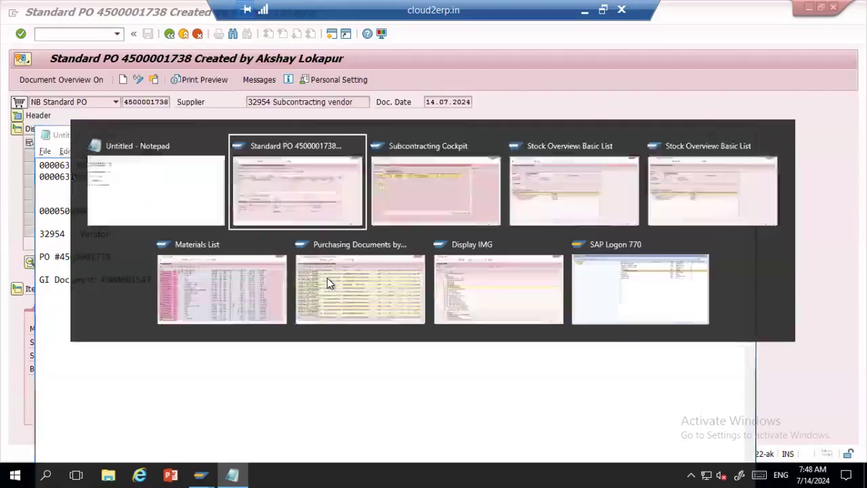
key("alt+Tab")
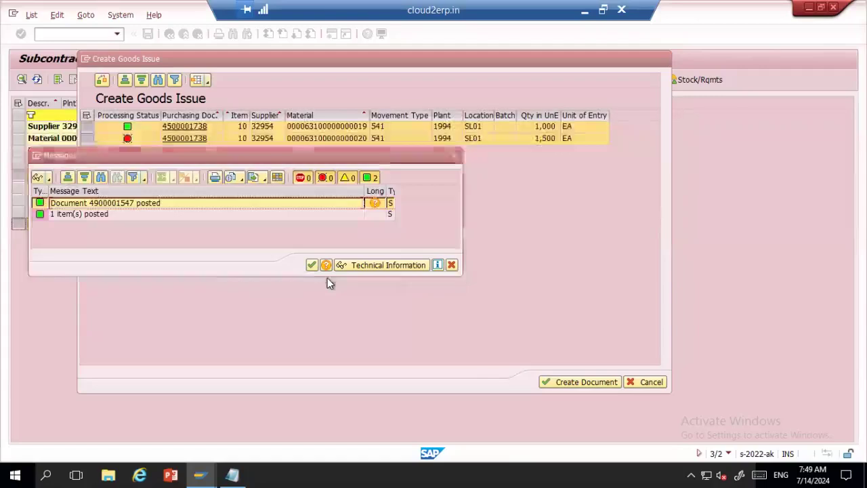
- Open the component overview of the subcontracting purchase order's B15 FM item and check the required quantity of B15 RM2
key("alt+Tab")
key("alt+Tab")
key("alt+Tab")
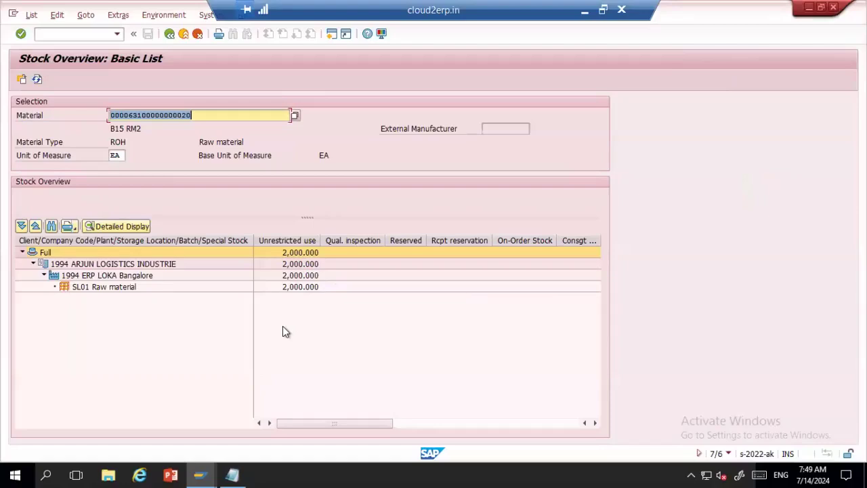
key("alt+Tab")
key("alt+Tab")
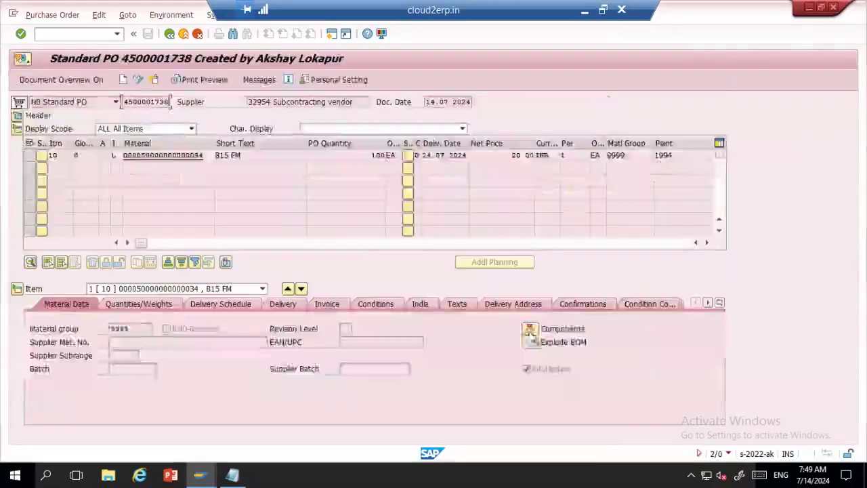
left_click(531, 330)
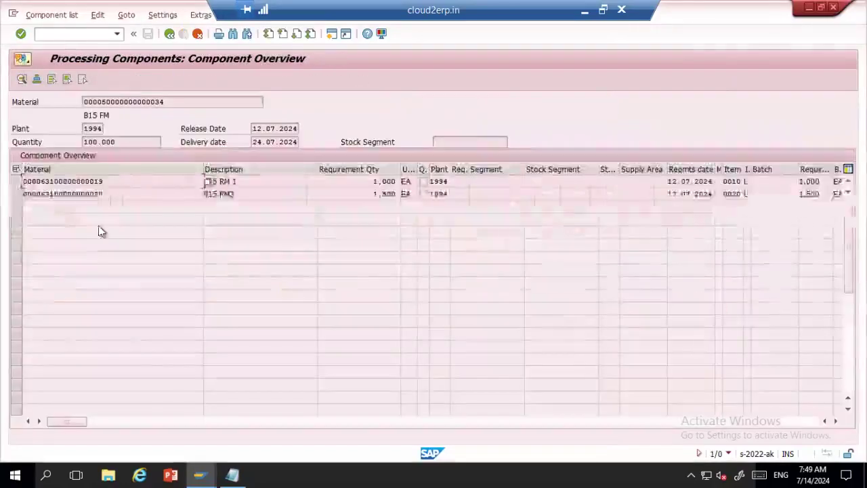
left_click_drag(105, 193, 5, 203)
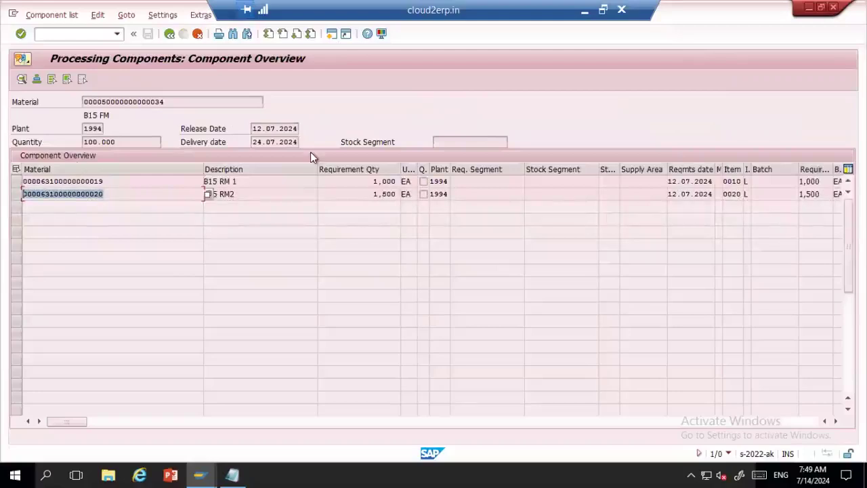
left_click_drag(352, 193, 399, 195)
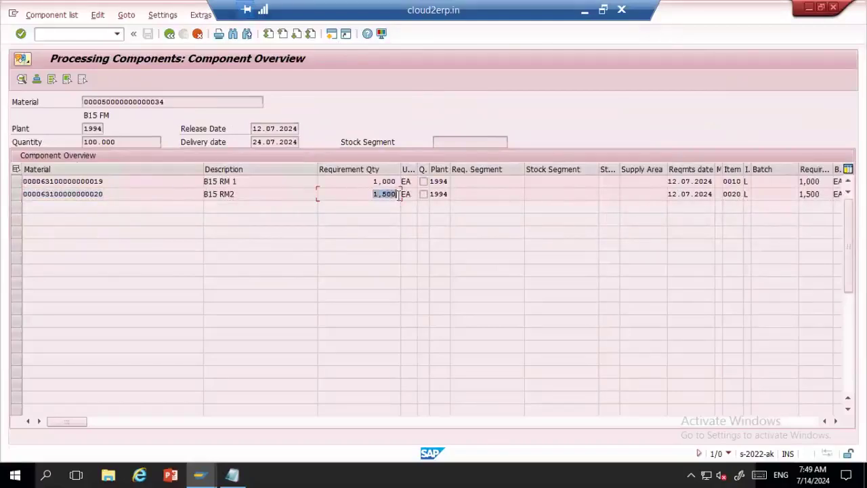
- Refresh the stock overview of B15 RM2 to check its stock, and return to the goods issue messages in the Subcontracting Cockpit
key("alt+Tab")
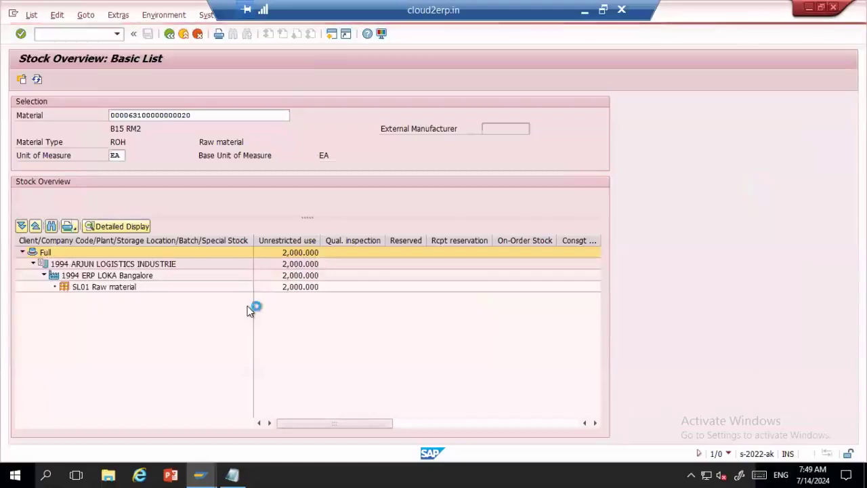
left_click(38, 80)
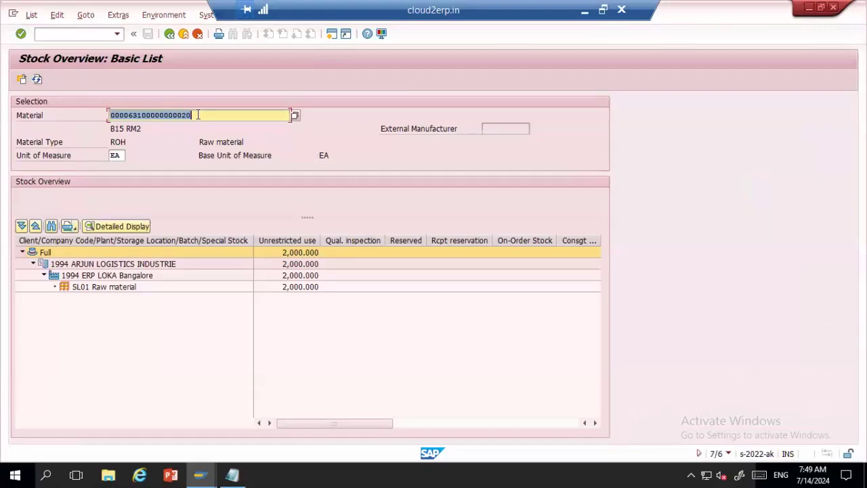
key("alt+Tab")
key("alt+Tab")
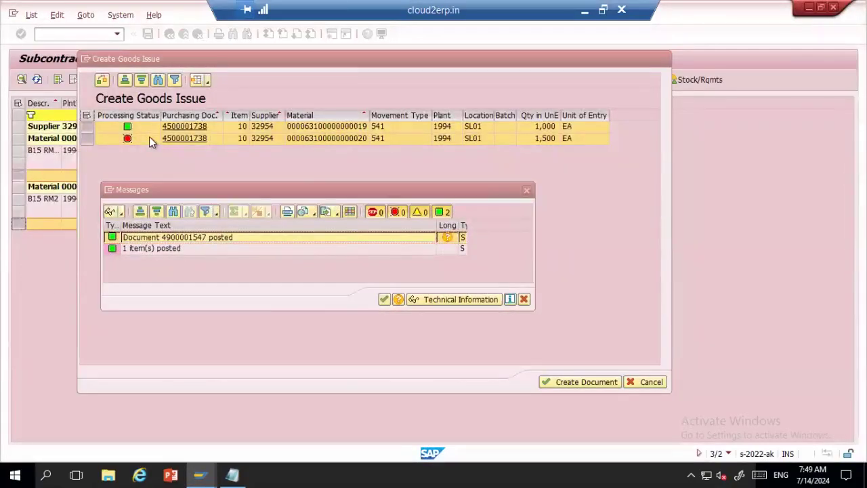
- Refresh the stock overview of B15 RM 1 and examine its plant, SL01 and Stock Provided to Vendor quantities
key("alt+Tab")
key("alt+Tab")
key("alt+Tab")
key("alt+Tab")
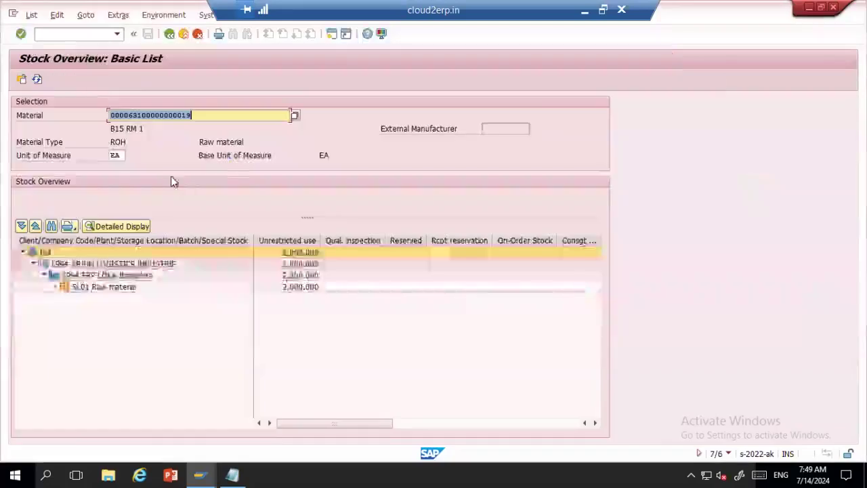
left_click(37, 80)
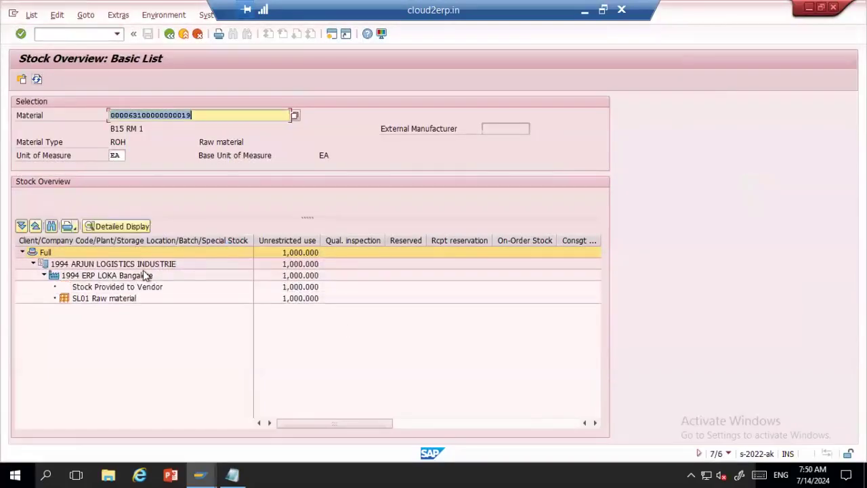
left_click(301, 276)
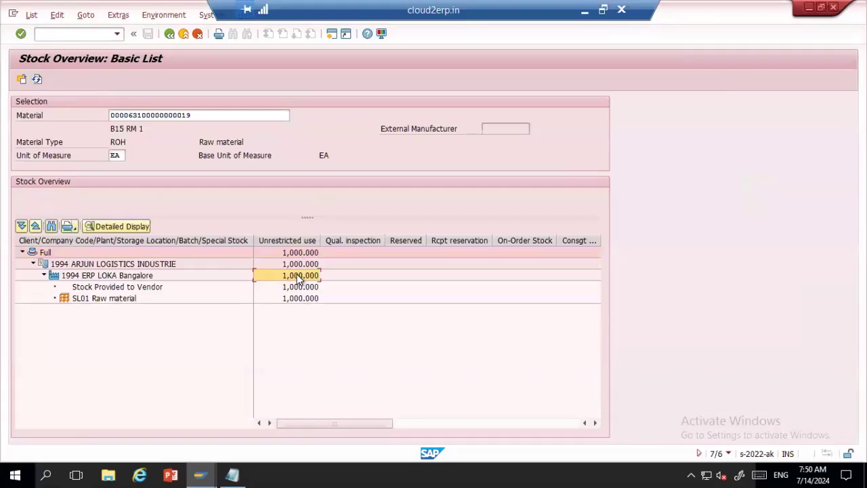
left_click(302, 300)
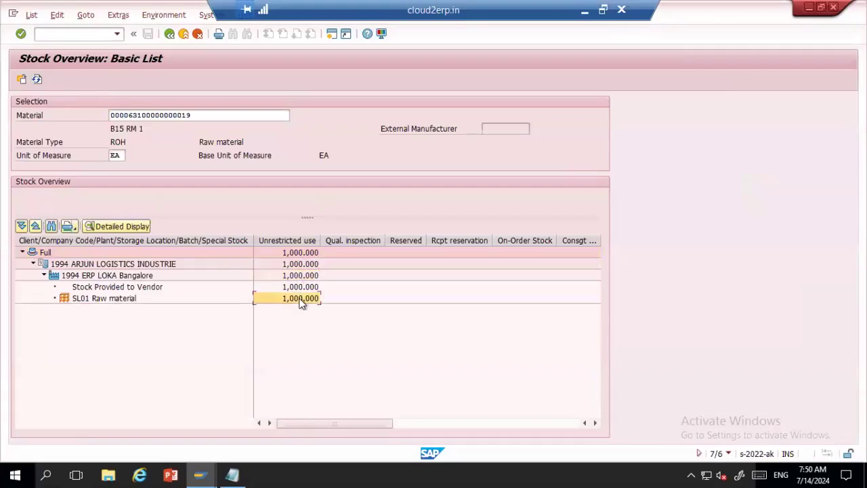
left_click(296, 288)
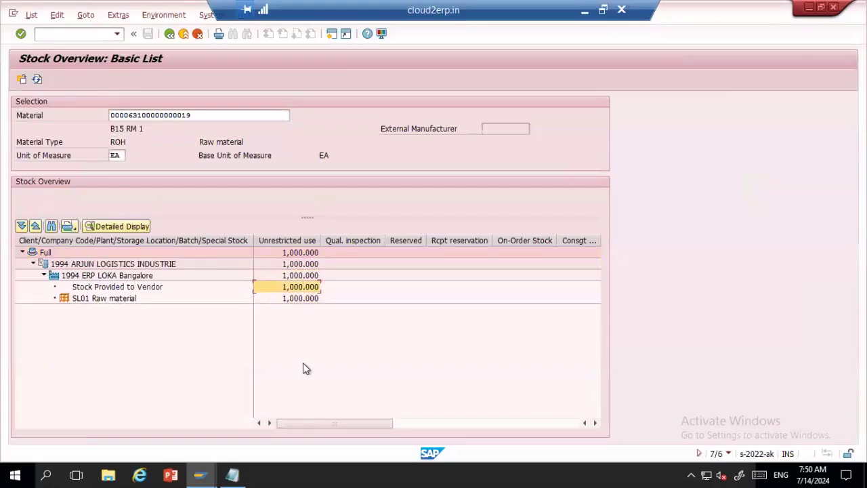
- Close the posting messages in the Subcontracting Cockpit and start a goods issue for the purchase order line under B15 RM2's requirements
key("alt+Tab")
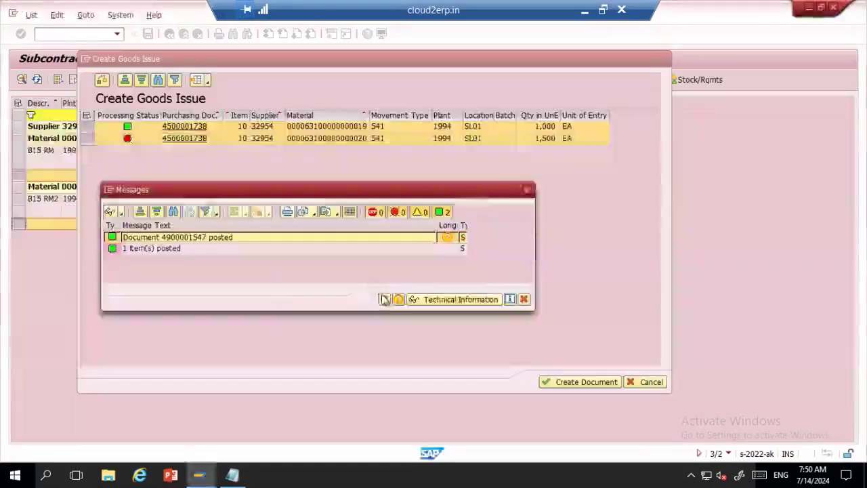
left_click(384, 299)
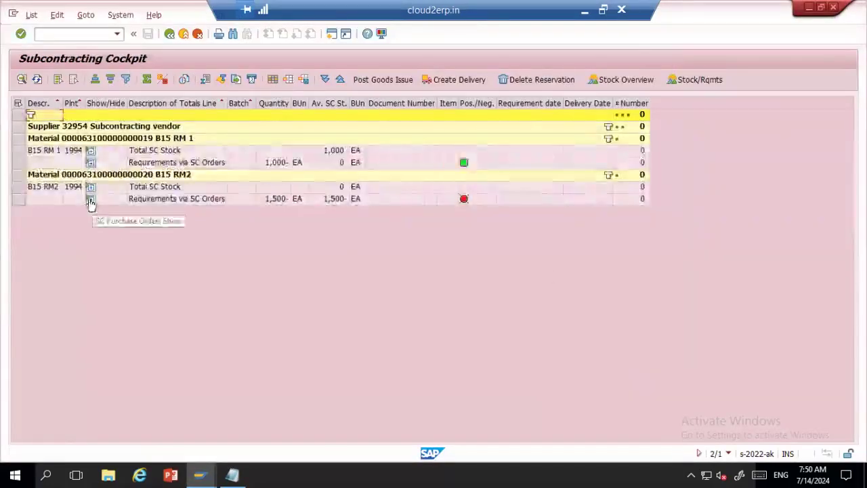
left_click(90, 199)
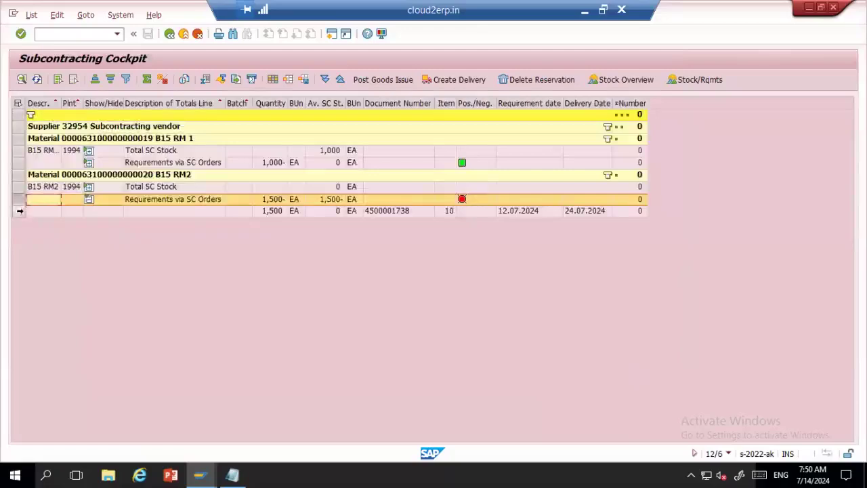
left_click(19, 211)
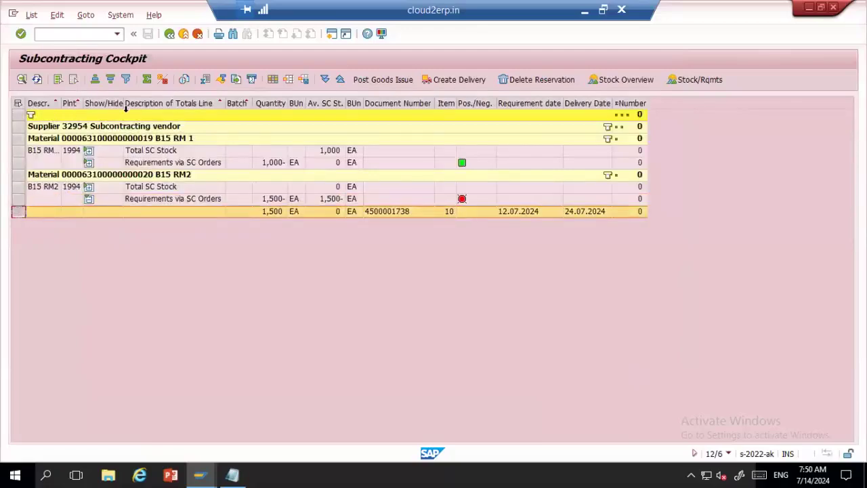
left_click(376, 80)
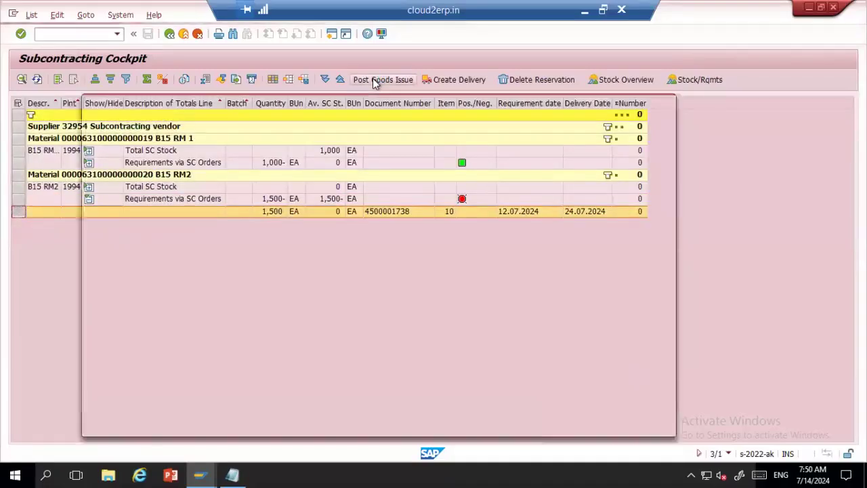
- Set the B15 RM2 issue line's storage location to SL01 and create the goods issue document for it
left_click(478, 170)
type("SL1")
key("Return")
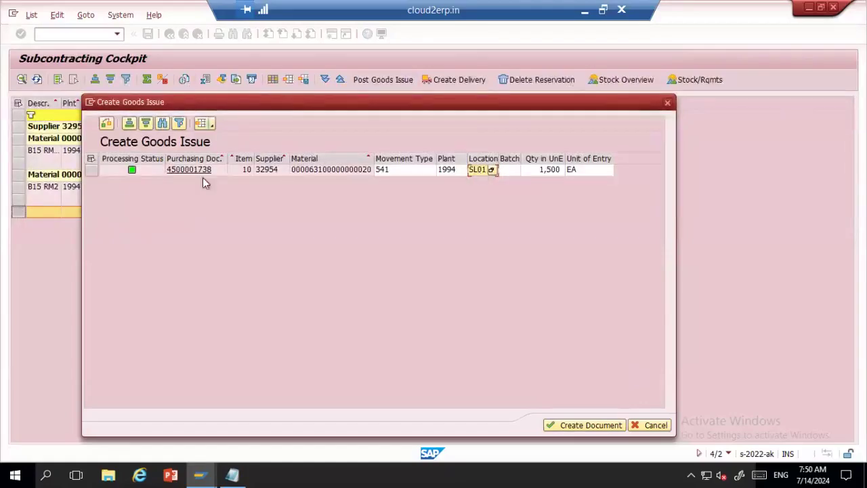
left_click(91, 170)
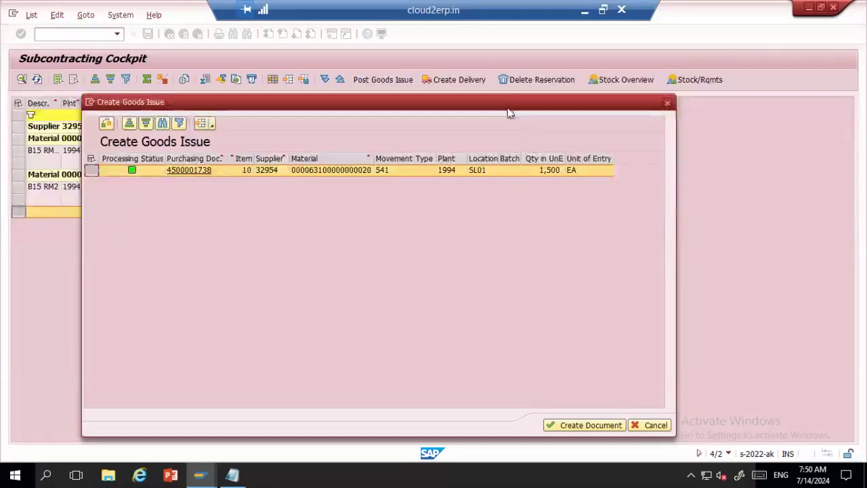
left_click_drag(509, 105, 493, 60)
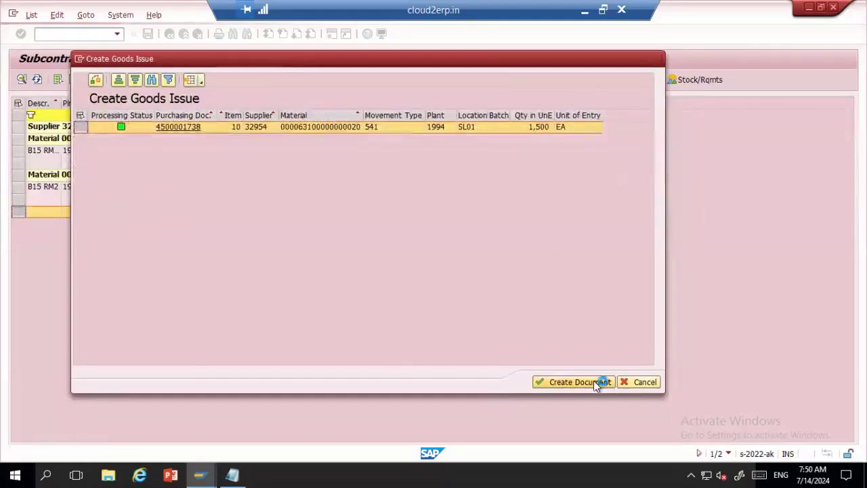
left_click(596, 383)
- Copy the second goods issue's posting message into the Notepad notes below the first GI Document line
left_click(107, 204)
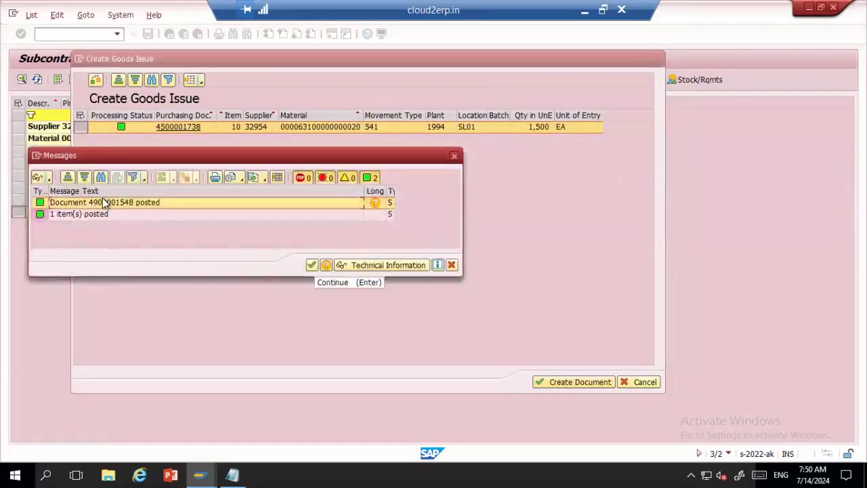
key("alt+Tab")
key("alt+Tab")
key("alt+Tab")
key("alt+Tab")
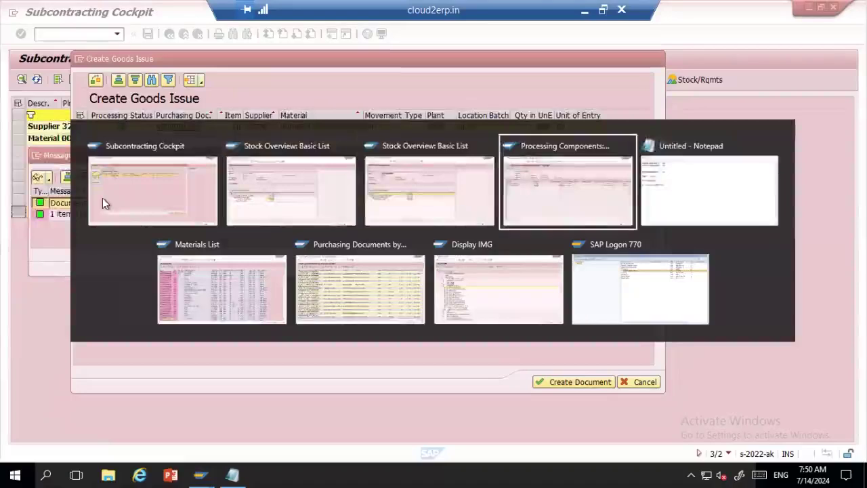
key("ctrl+v")
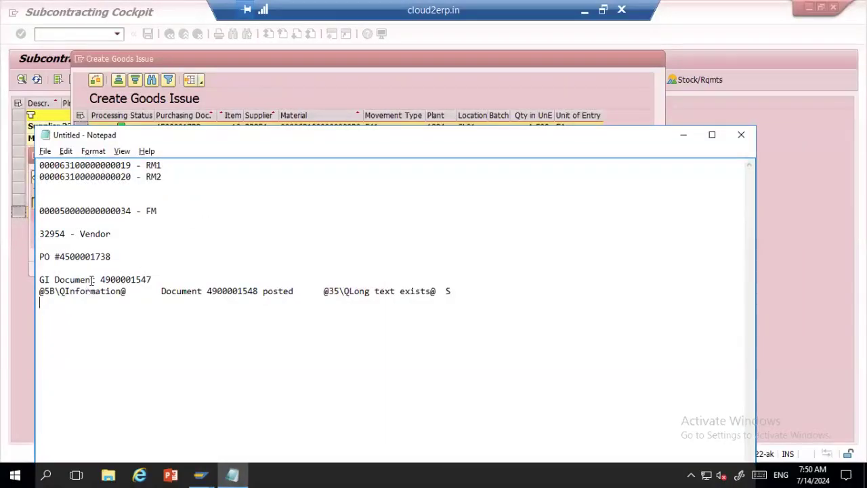
- Trim the pasted message to its document number, prefixed with GI Document copied from the line above
left_click_drag(96, 280, 27, 282)
key("ctrl+c")
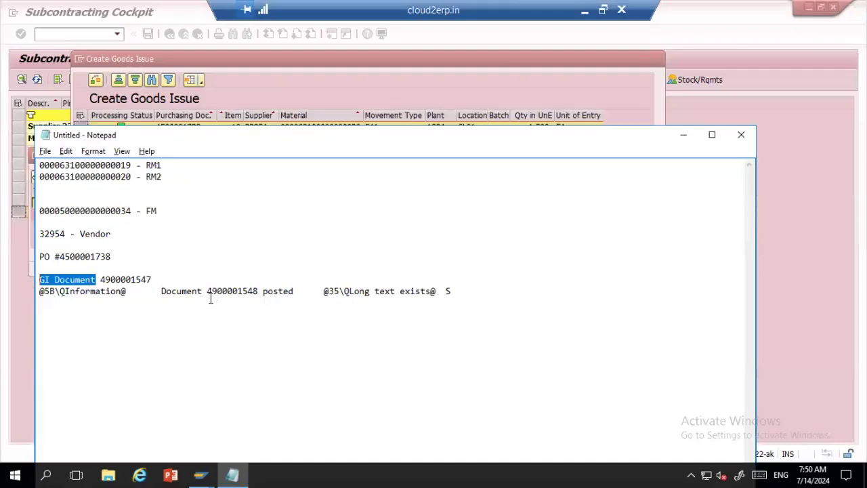
left_click_drag(202, 292, 36, 292)
key("ctrl+v")
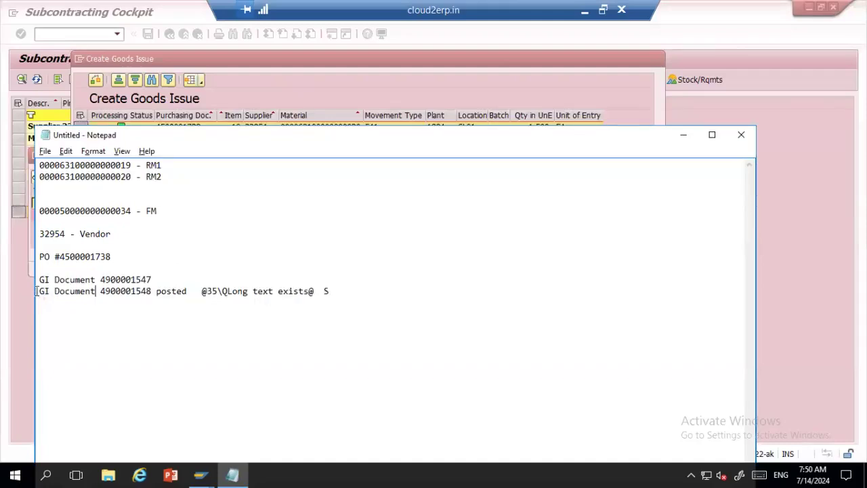
left_click_drag(156, 291, 332, 290)
key("BackSpace")
- Label the first goods issue line in the notes RM1 and the second one RM2
left_click(170, 279)
type("rm1")
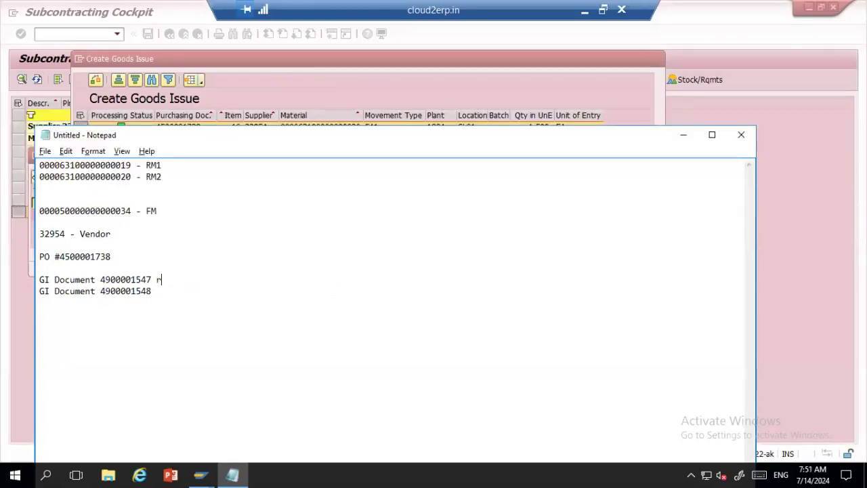
key("BackSpace")
key("BackSpace")
key("BackSpace")
type("RM1RM2")
key("Return")
key("Return")
- Refresh the stock overview of B15 RM2 and examine its Stock Provided to Vendor and SL01 quantities
key("alt+Tab")
key("alt+Tab")
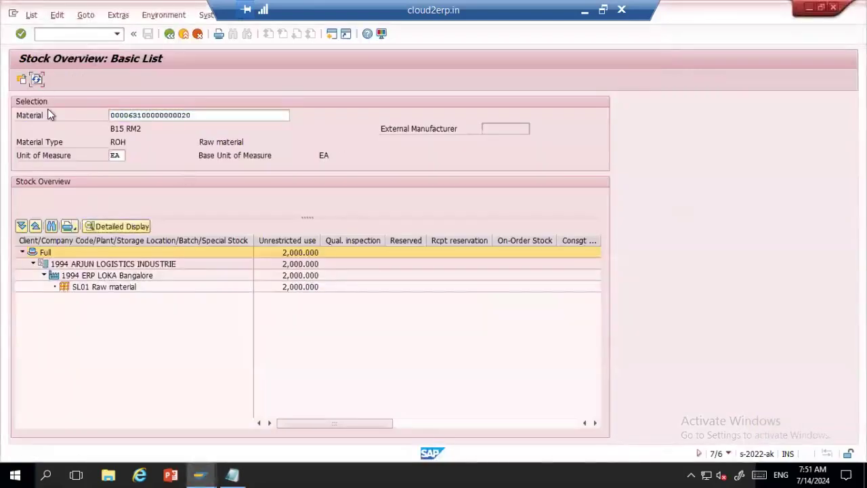
left_click(37, 79)
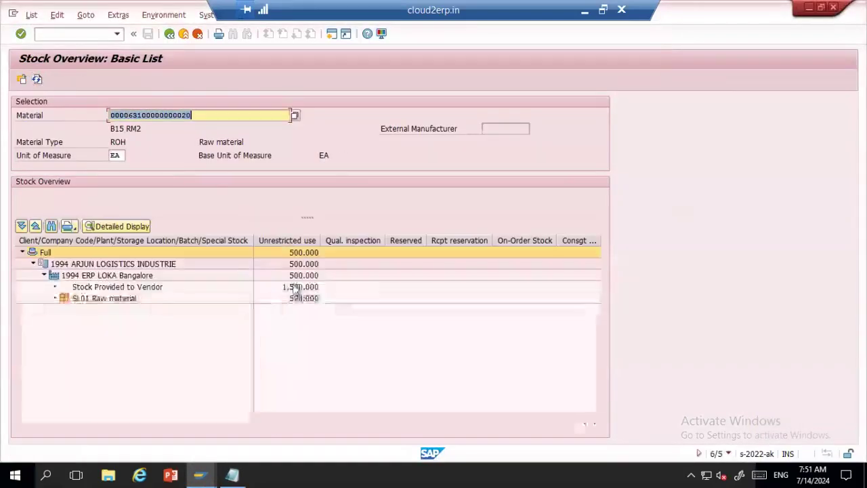
left_click(296, 289)
left_click(154, 289)
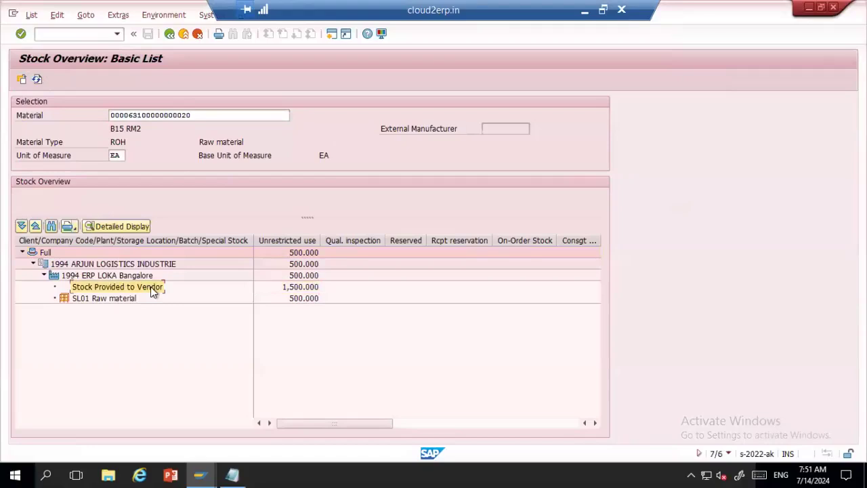
left_click(306, 299)
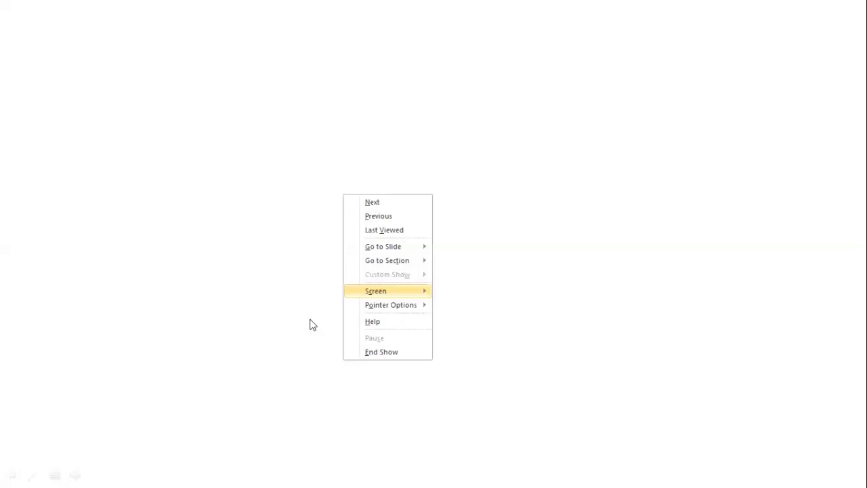
left_click(310, 319, "ctrl")
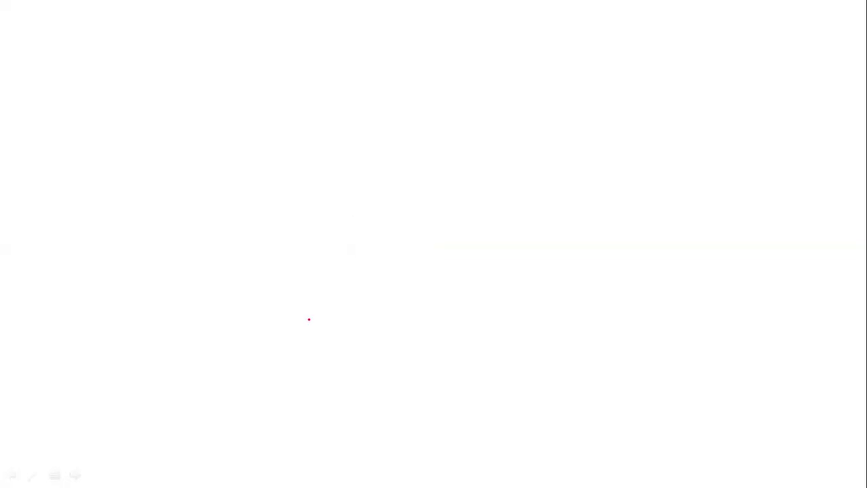
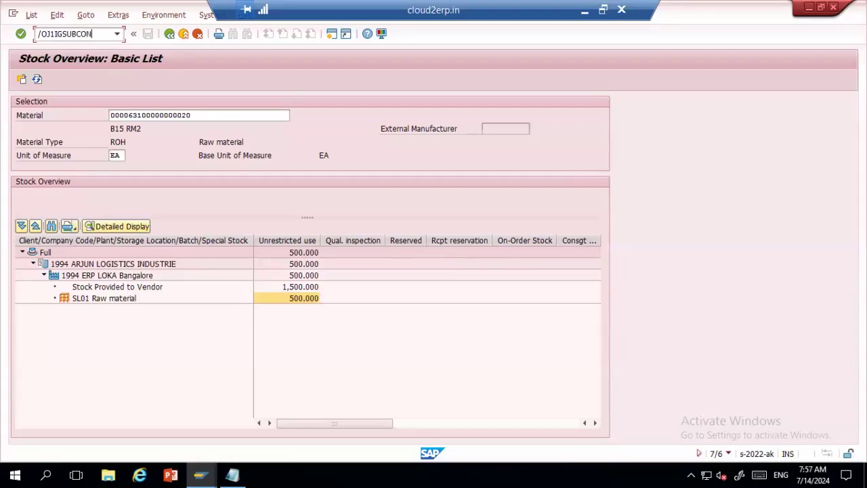
- Open the Subcontracting Challan/Invoice transaction J1IGSUBCON in a new session and set company code 1994 and plant 1994
type("/OJ1IGSUBCON")
key("Return")
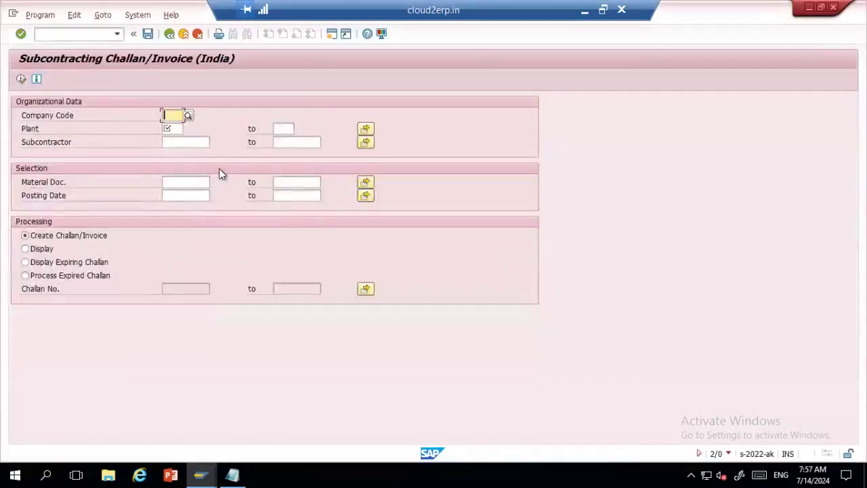
type("1994")
key("Tab")
type("1993")
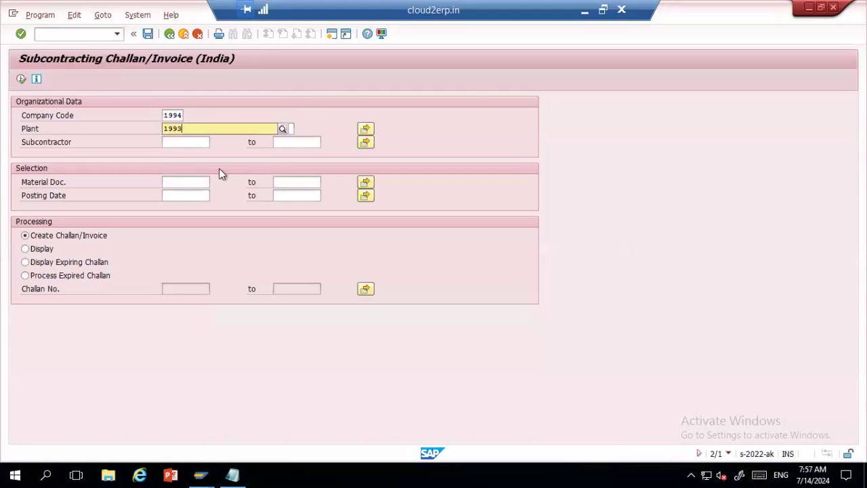
key("Tab")
left_click(183, 129)
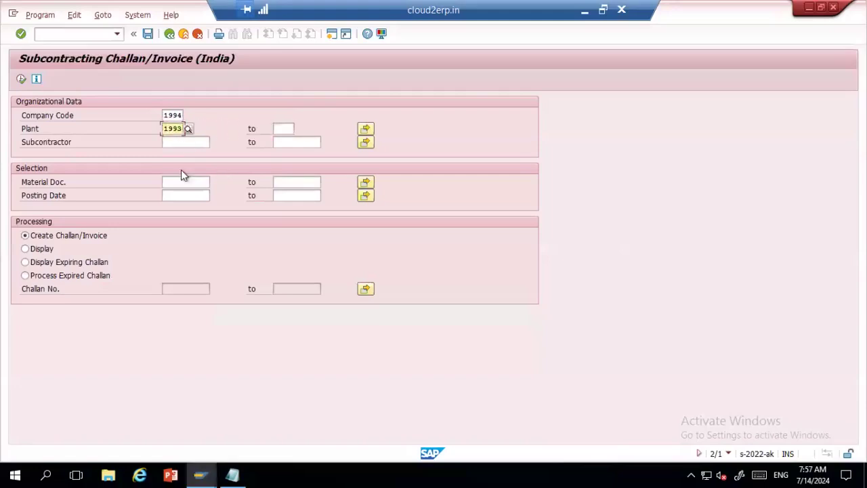
key("BackSpace")
type("4")
key("Tab")
- Copy the vendor number from the subcontracting purchase order into the Subcontractor selection
left_click(177, 142)
key("alt+Tab")
key("alt+Tab")
key("alt+Tab")
key("alt+Tab")
key("alt+Tab")
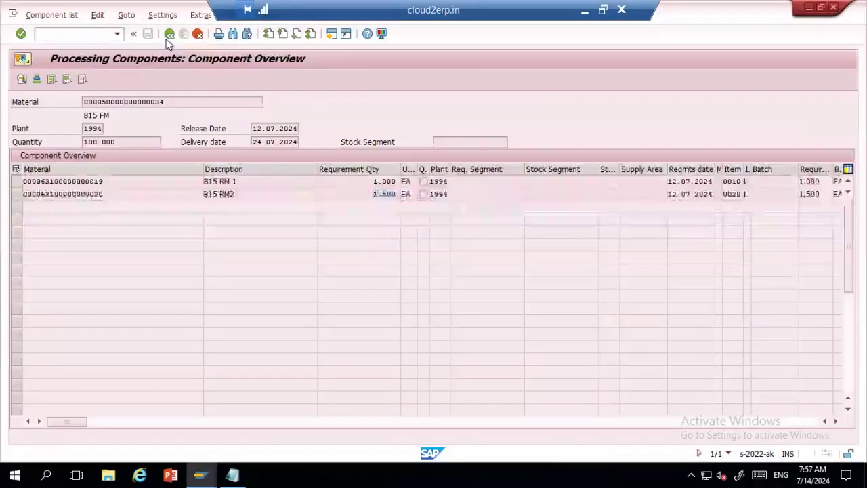
left_click(169, 33)
left_click_drag(269, 103, 211, 100)
key("ctrl+c")
key("alt+Tab")
key("ctrl+v")
left_click(197, 184)
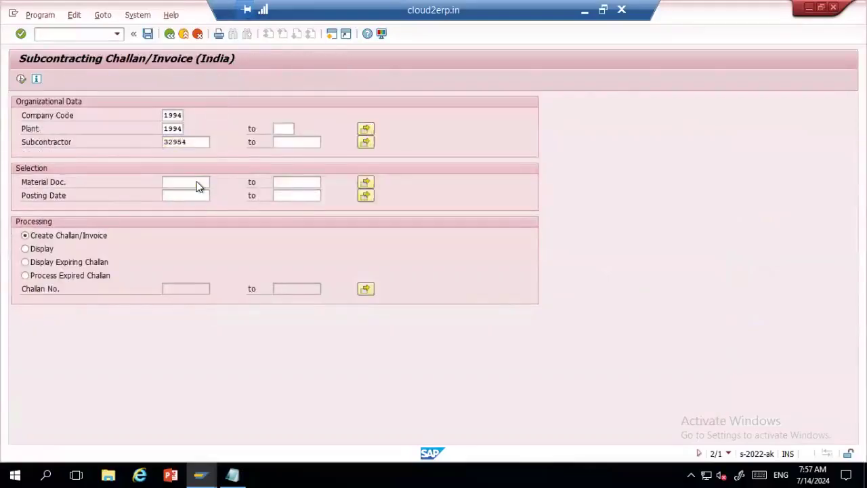
key("alt+Tab")
key("alt+Tab")
key("alt+Tab")
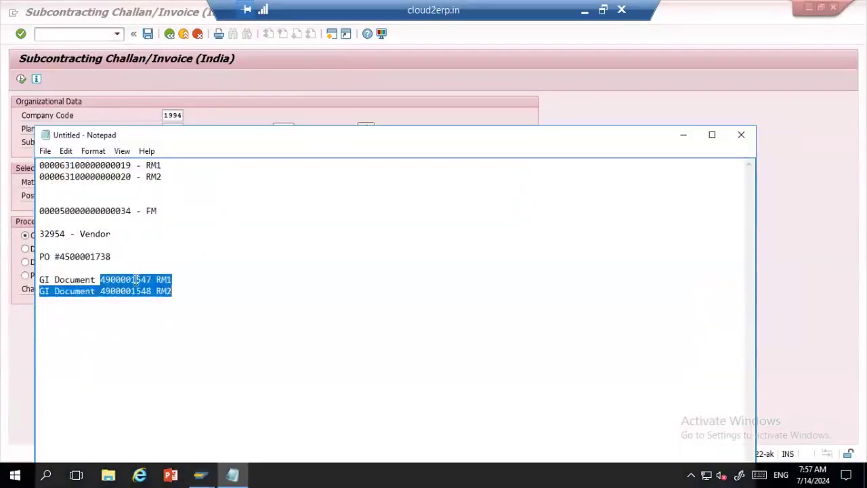
double_click(136, 280)
key("ctrl+c")
key("alt+Tab")
key("ctrl+v")
left_click(295, 181)
key("ctrl+v")
key("BackSpace")
type("8")
key("Tab")
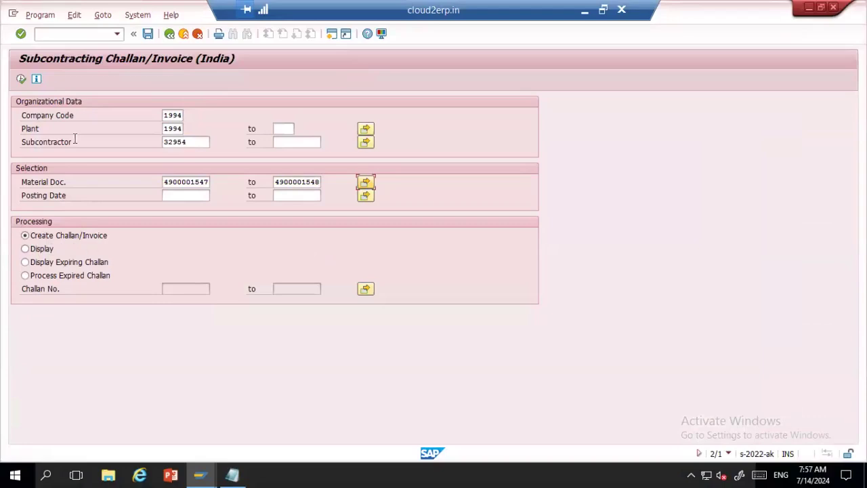
- Run the selection and try to create a challan for both listed goods issue documents
left_click(23, 81)
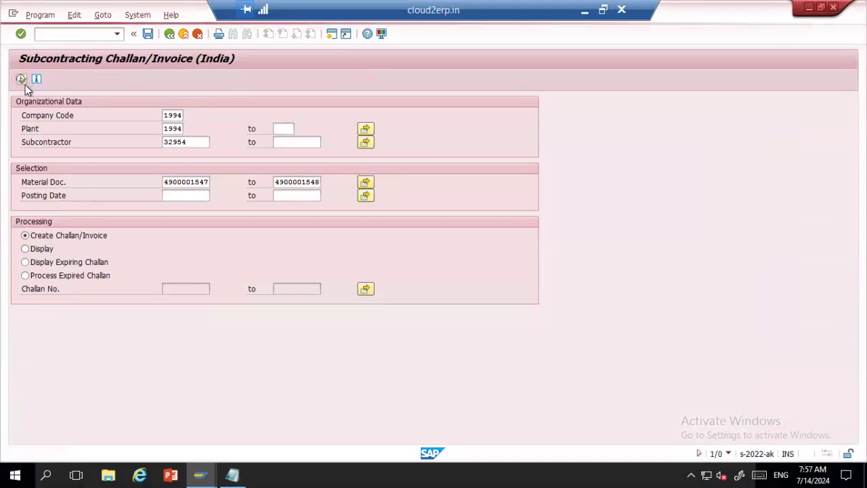
left_click(18, 149)
left_click(19, 157)
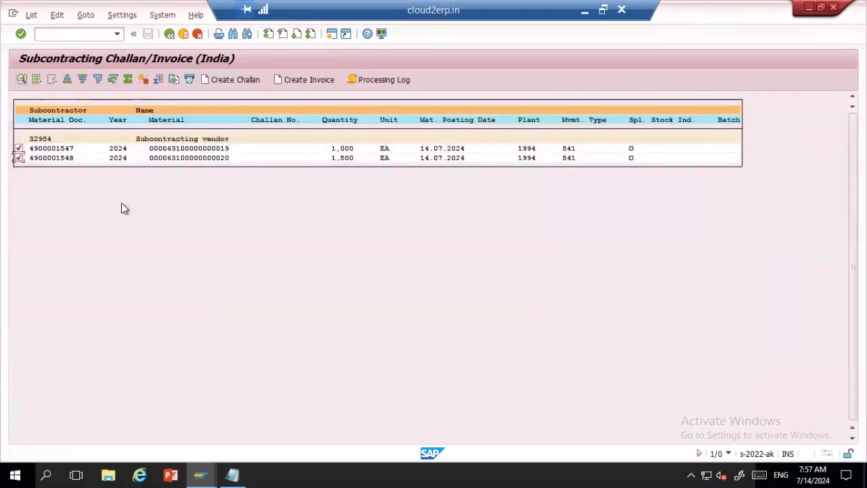
left_click(232, 80)
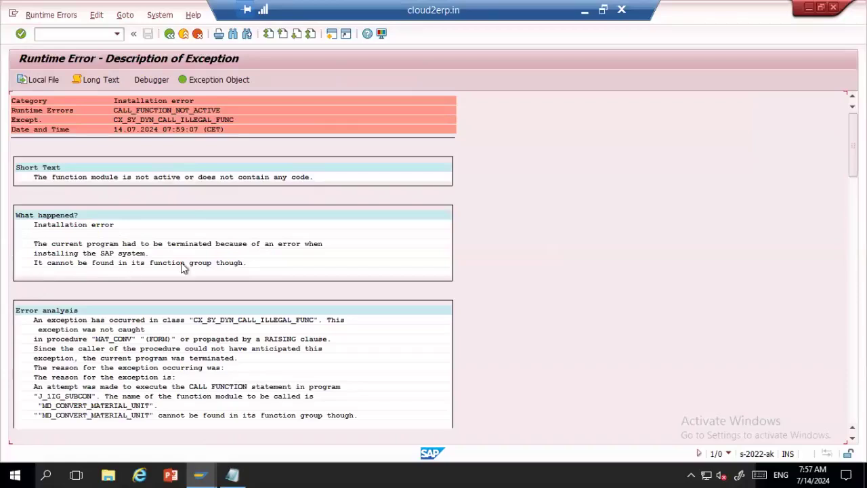
- Read the error analysis of the runtime error and copy the function module name MD_CONVERT_MATERIAL_UNIT from the possible causes
scroll(233, 271, "down", 4)
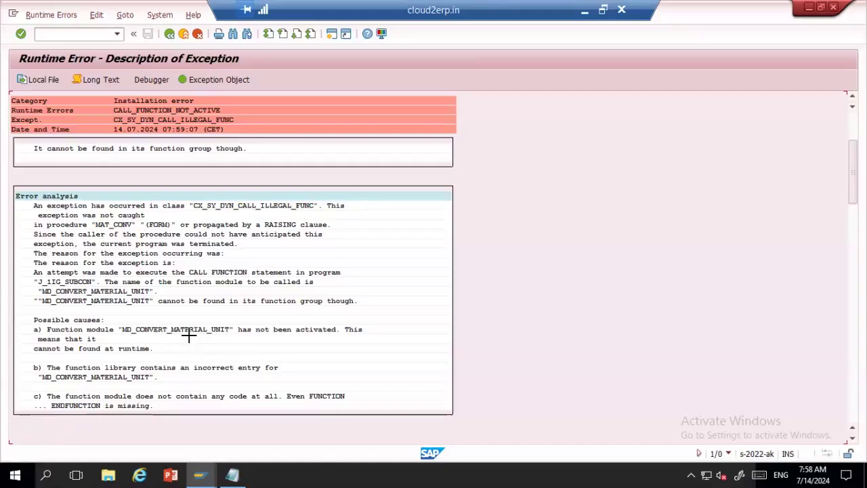
key("ctrl+y")
left_click_drag(122, 326, 228, 326)
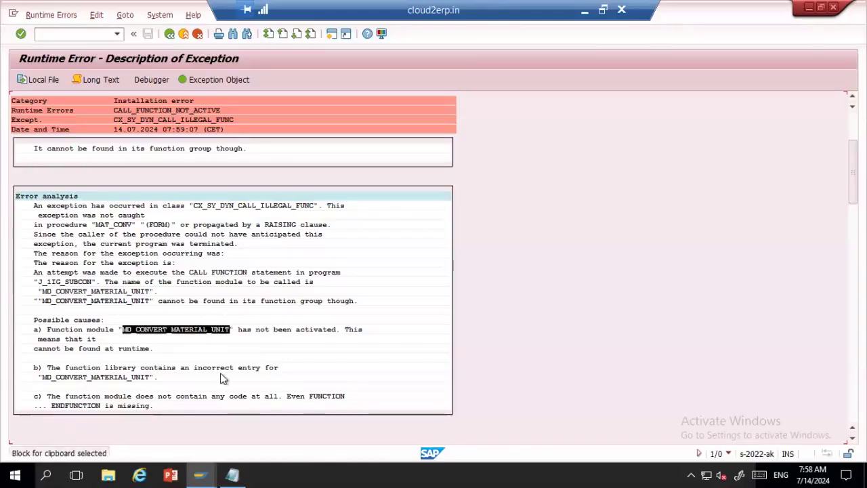
key("ctrl+c")
- Open the Object Navigator (SE80) in a new session and enter MD_CONVERT_MATERIAL_UNIT as a Function Group in the Repository Browser
left_click(73, 33)
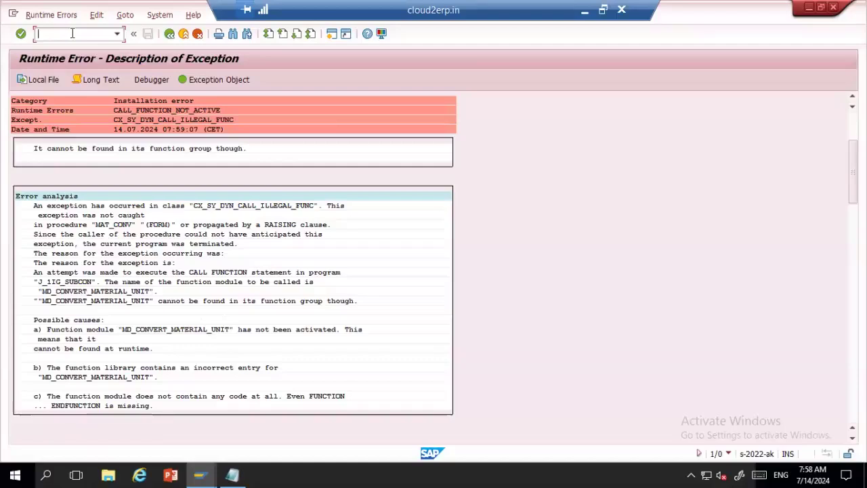
type("/ose80")
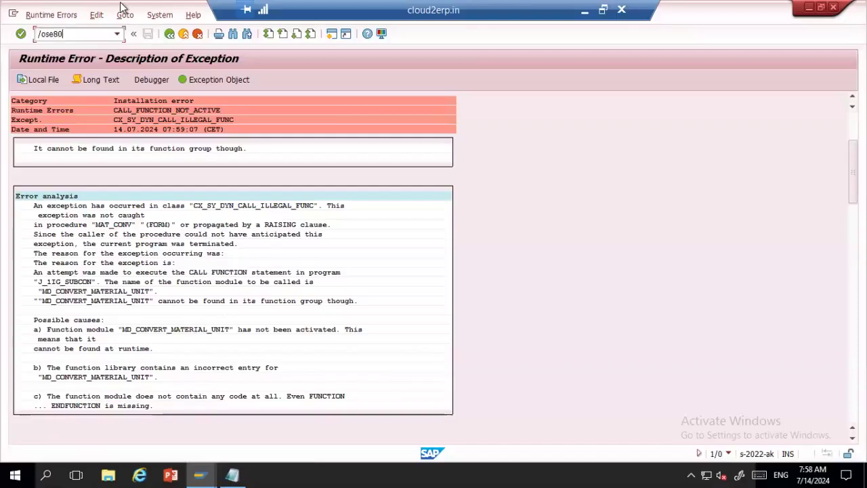
key("Return")
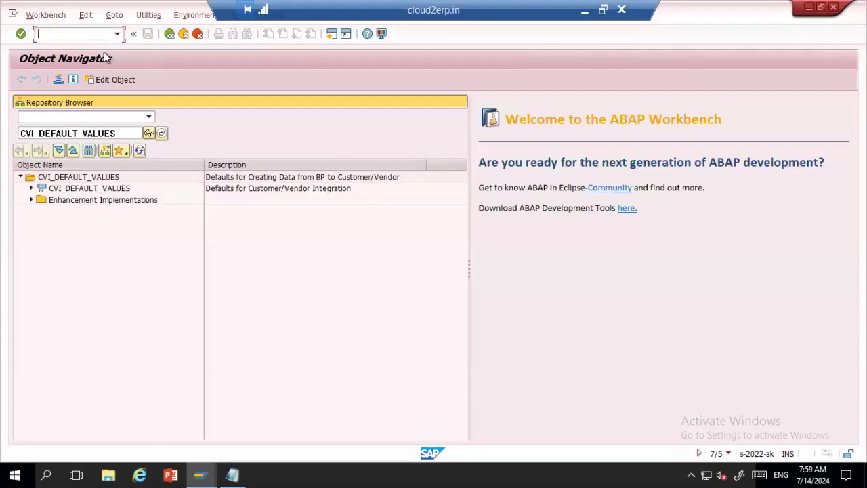
left_click(80, 115)
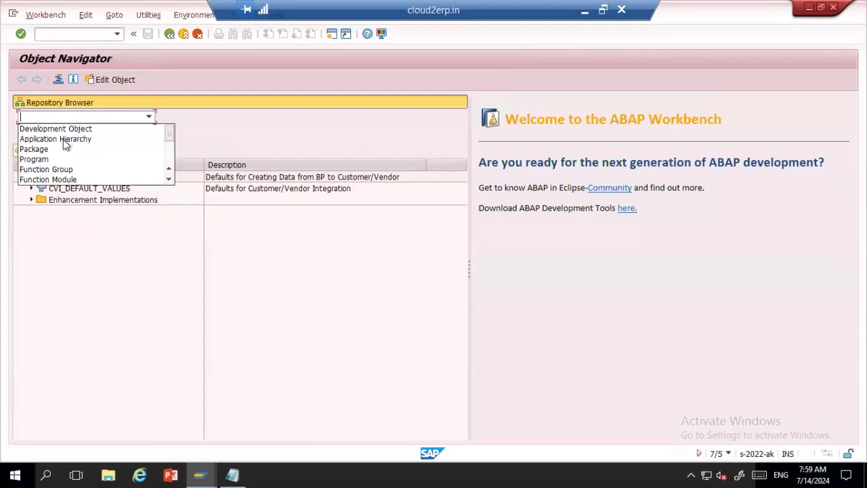
left_click(46, 169)
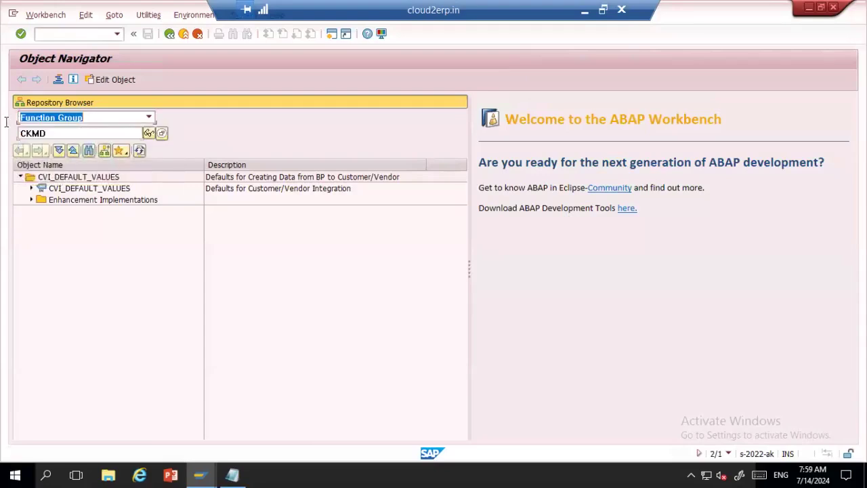
key("ctrl+v")
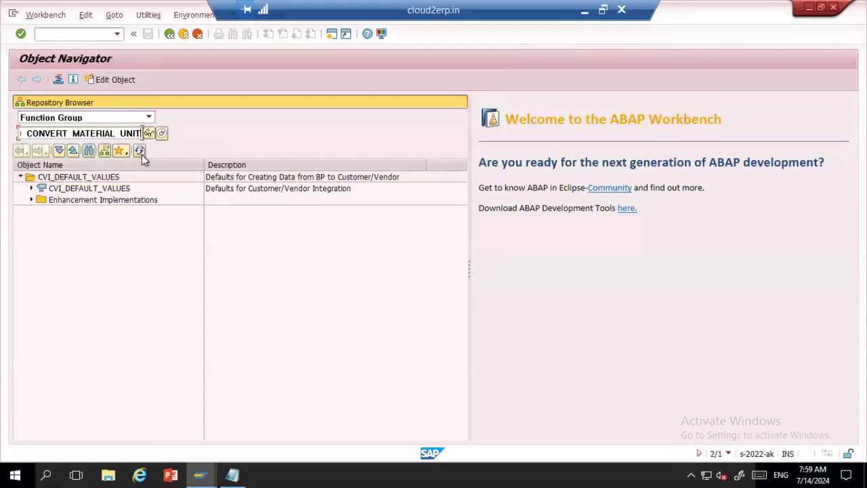
- Check the entered object name against the runtime error text, retyping the underscore after MD
key("Left")
key("Left")
key("Left")
key("Left")
key("Left")
key("Left")
key("Left")
key("Left")
key("Left")
key("Left")
key("Left")
key("Left")
key("Left")
key("Left")
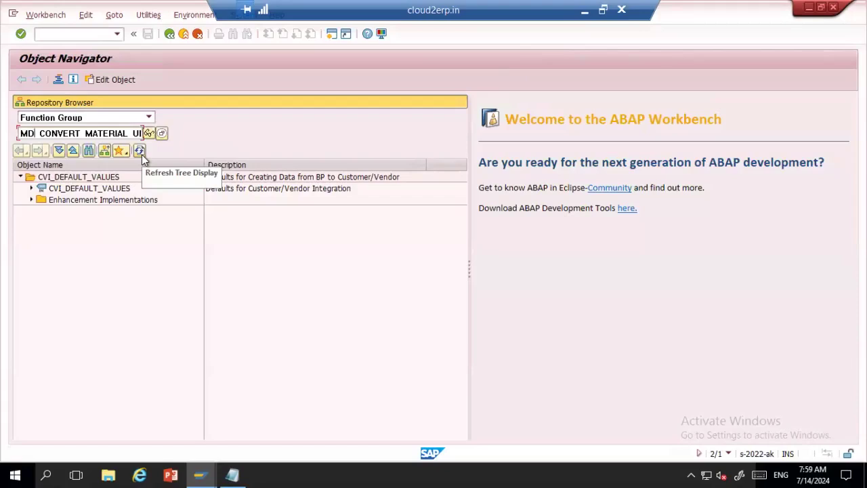
key("alt+Tab")
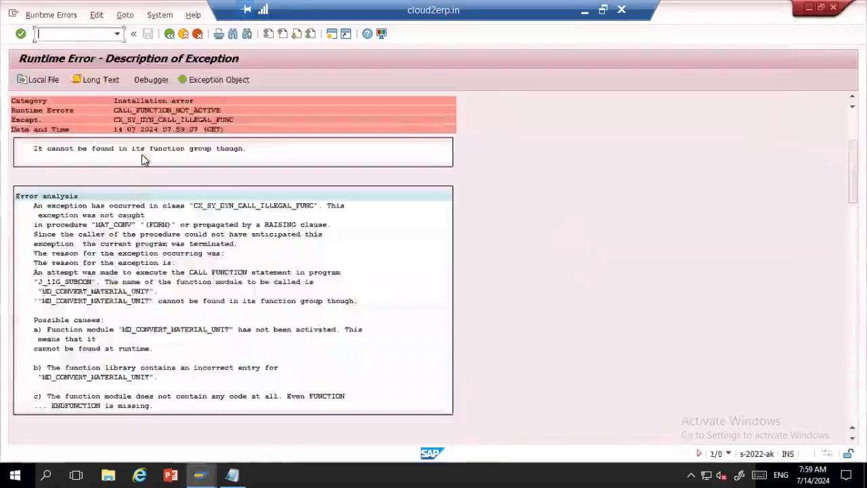
key("alt+Tab")
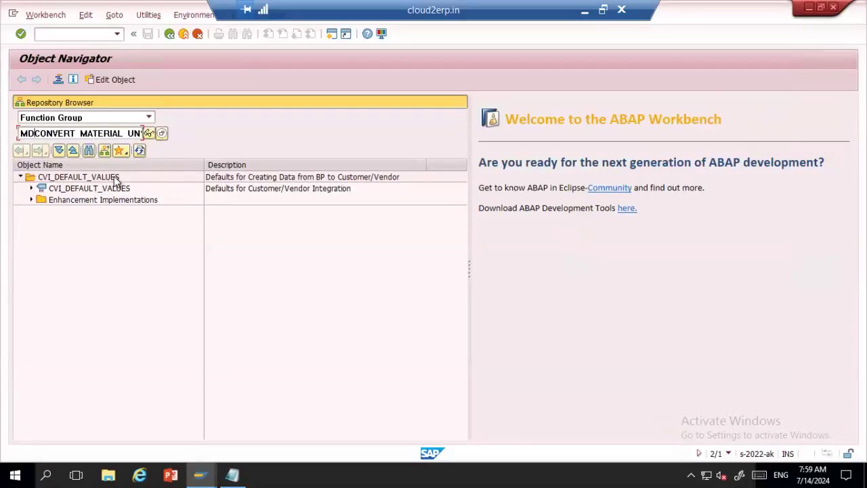
type("_")
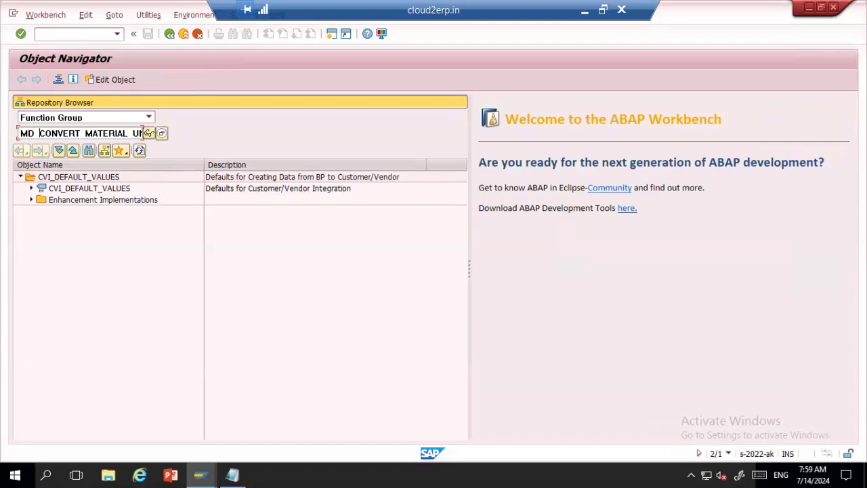
key("Right")
key("Right")
key("Right")
key("Right")
key("Right")
key("Right")
key("Right")
key("Right")
key("Right")
key("Right")
key("Right")
key("Right")
key("Right")
key("Right")
key("Right")
key("Right")
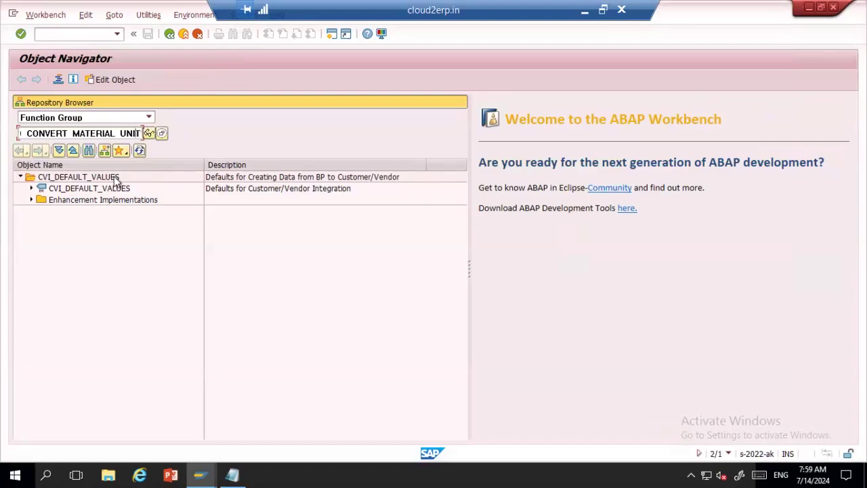
- Look up the function group MD_CONVERT_MATERIAL_UNIT and start creating it with the short text Challan
left_click(149, 133)
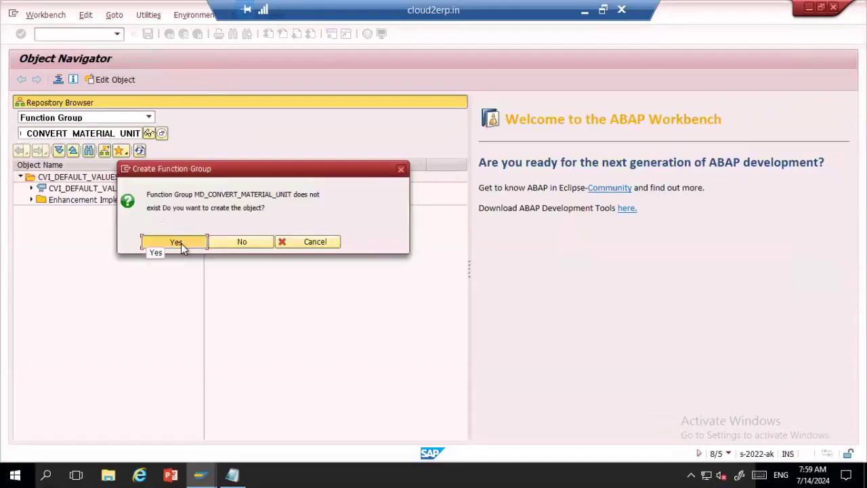
left_click(178, 242)
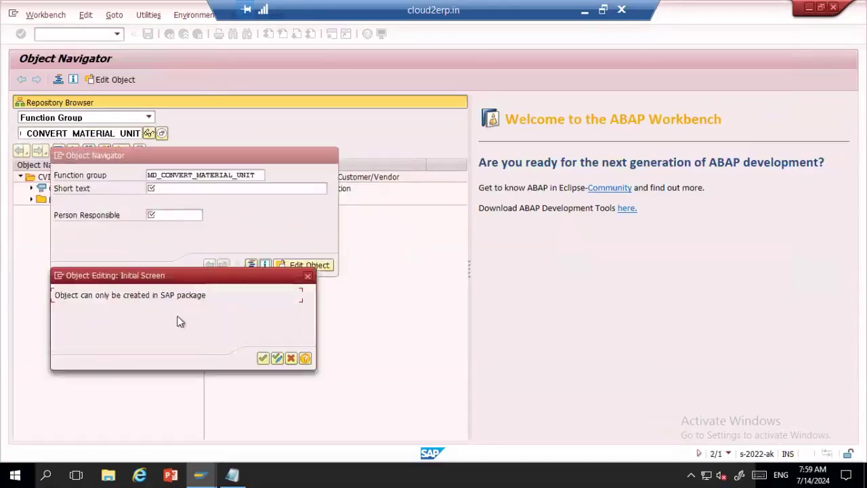
left_click(263, 360)
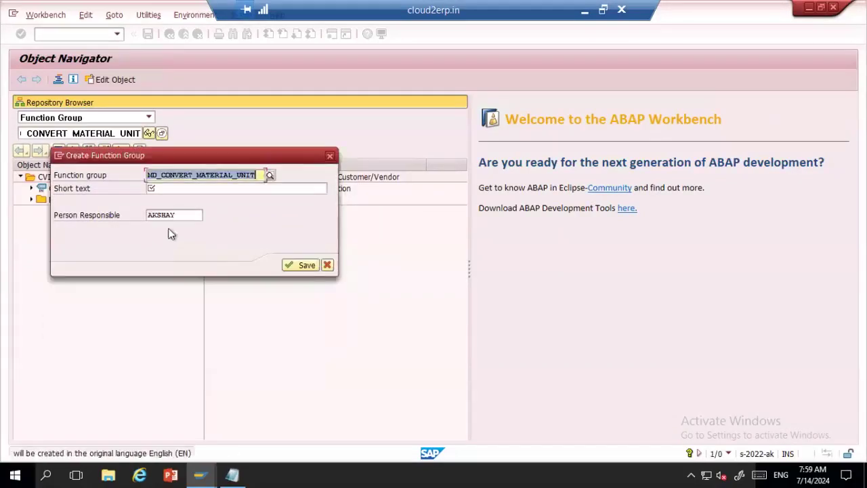
left_click(189, 190)
type("Challan")
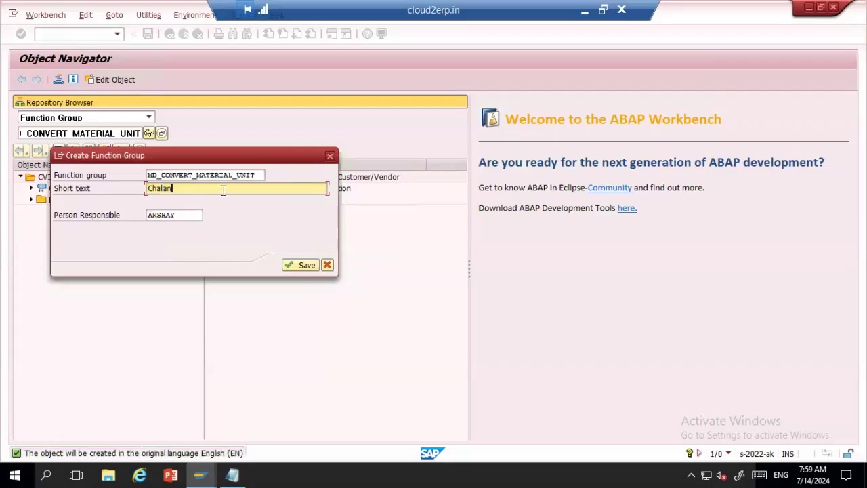
left_click(298, 265)
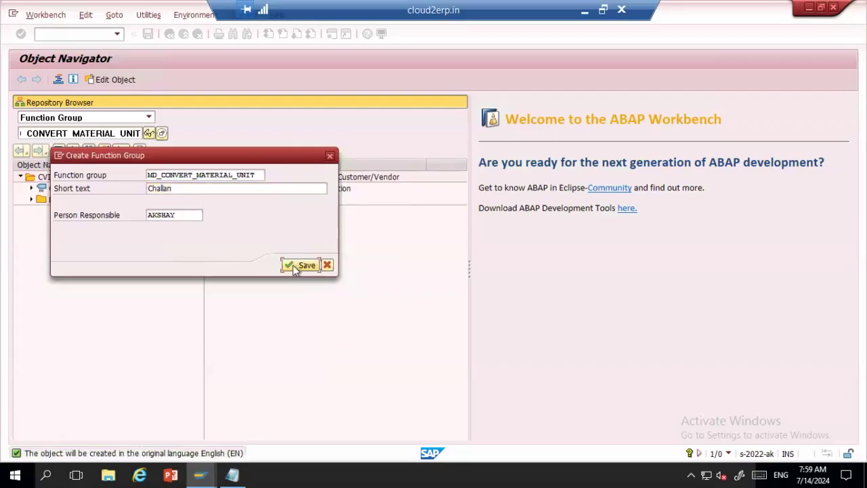
key("Return")
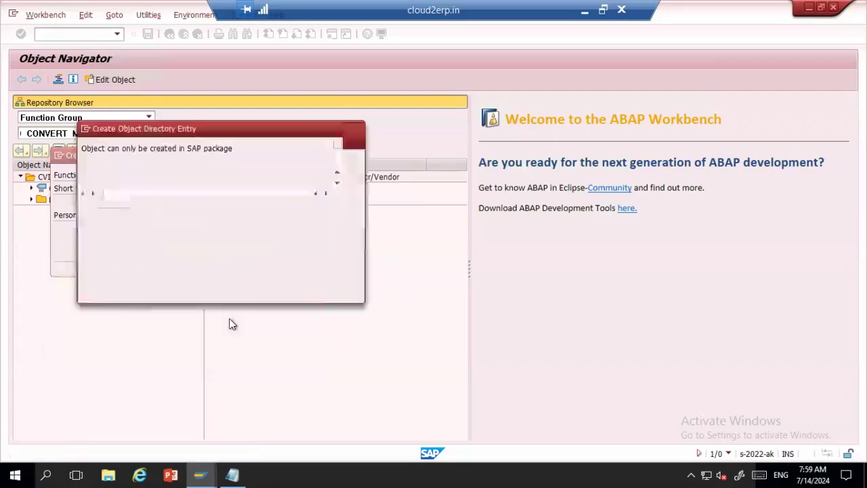
- Try to save the function group's directory entry as a local object, with Test entered as the package, and under package $TMP
left_click(229, 293)
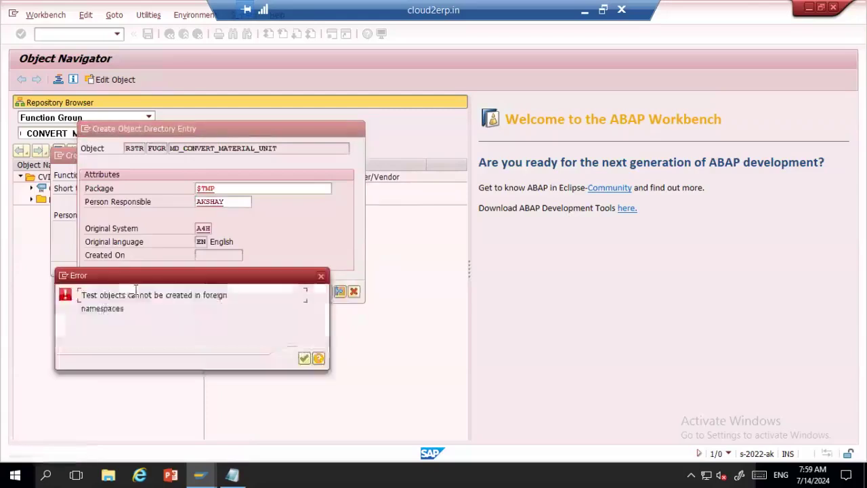
key("Return")
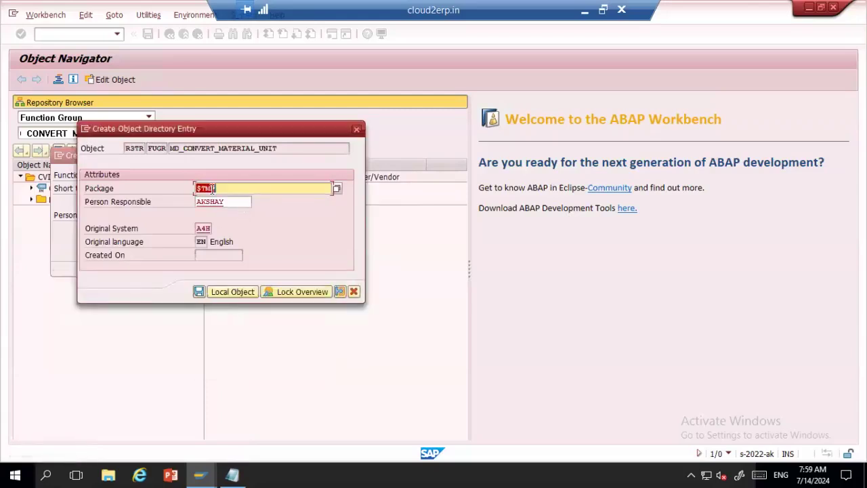
type("Test")
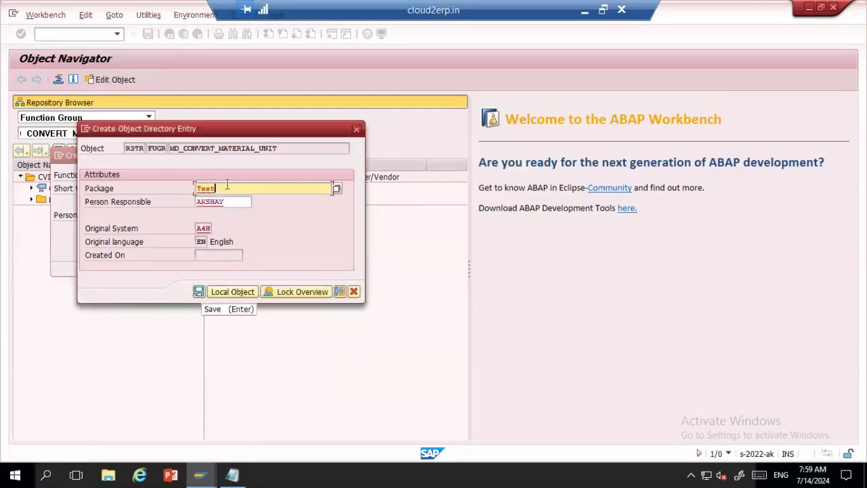
left_click(227, 290)
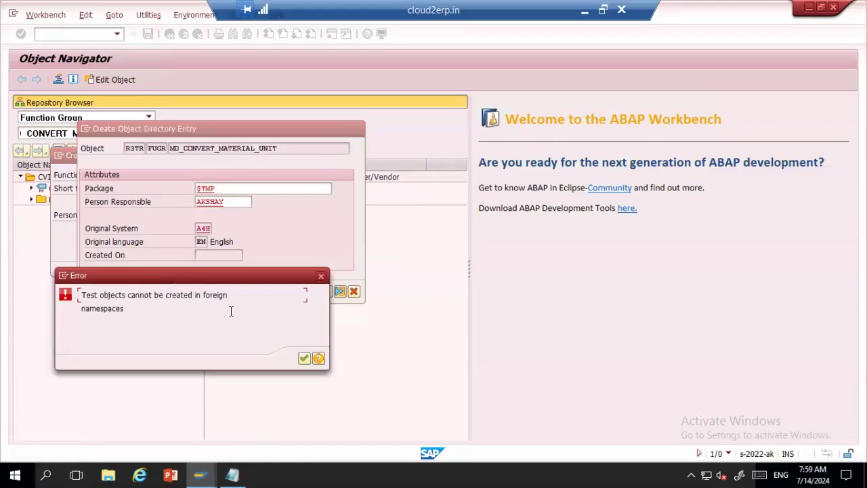
key("Return")
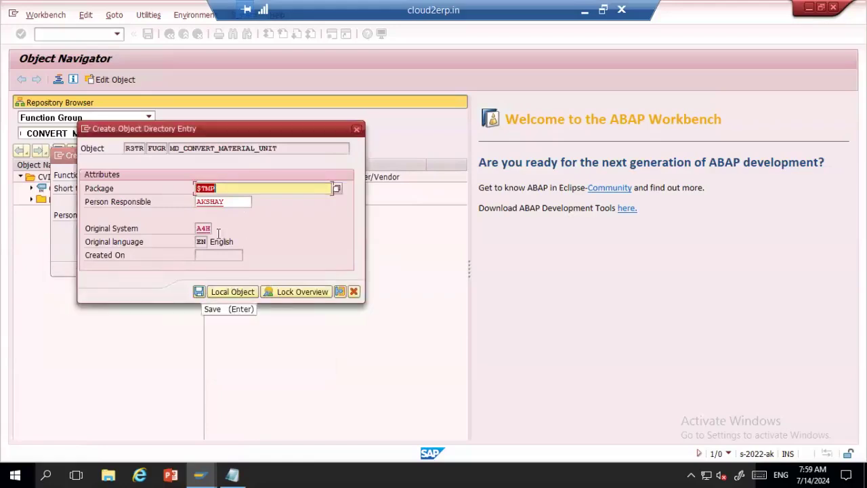
left_click(194, 294)
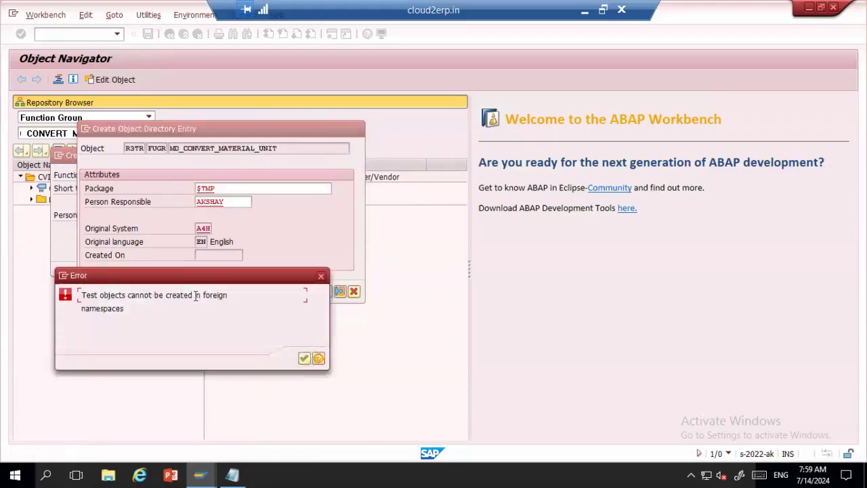
- Choose package CIFB from the package list and save the directory entry of function group MD_CONVERT_MATERIAL_UNIT
key("Return")
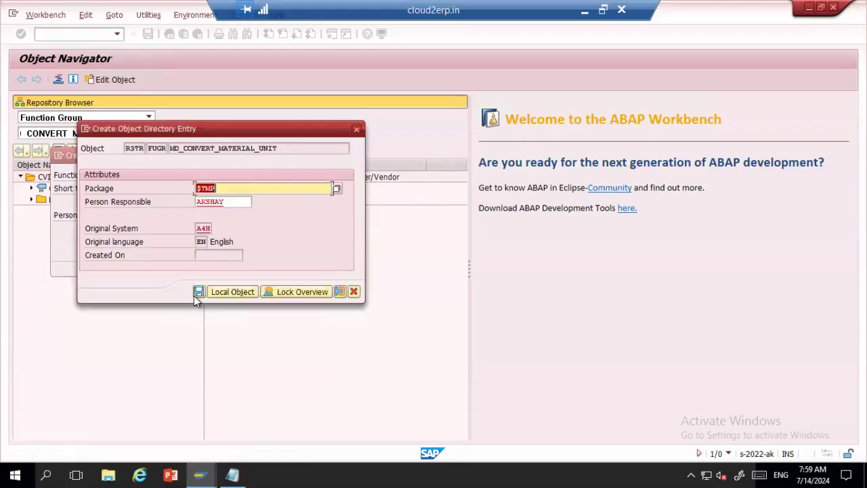
left_click(337, 190)
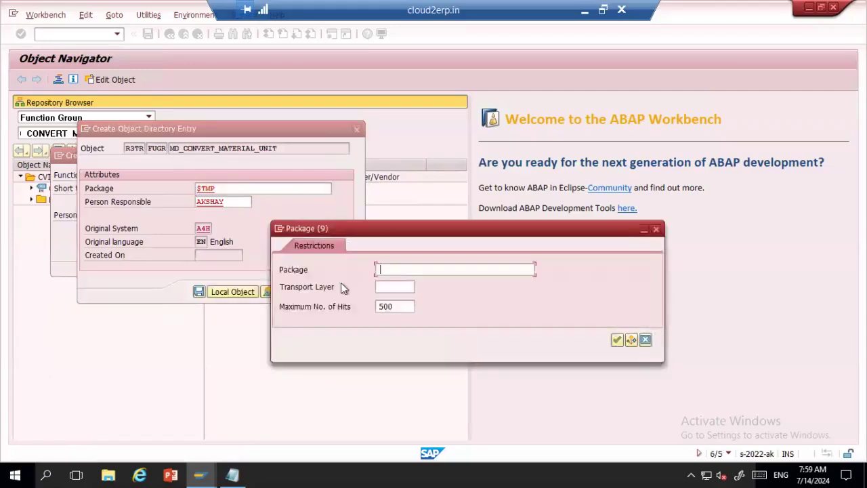
key("Return")
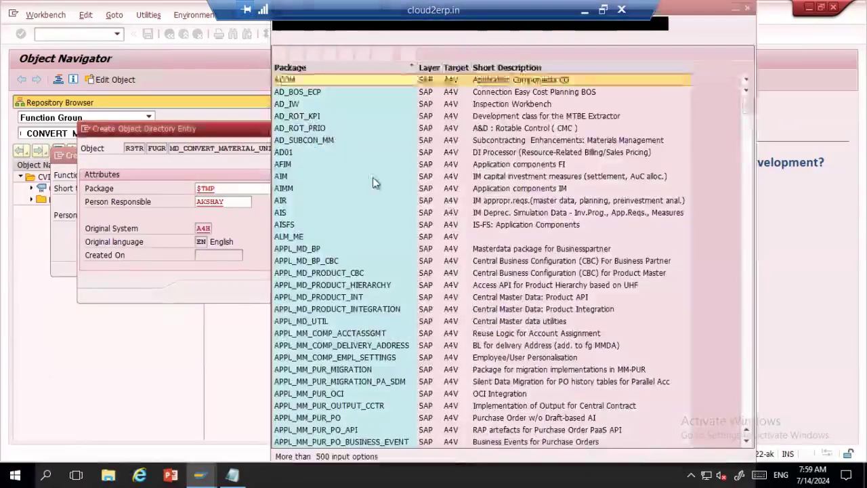
left_click(747, 336)
left_click(746, 333)
left_click(746, 332)
left_click(746, 333)
left_click(746, 332)
left_click(746, 229)
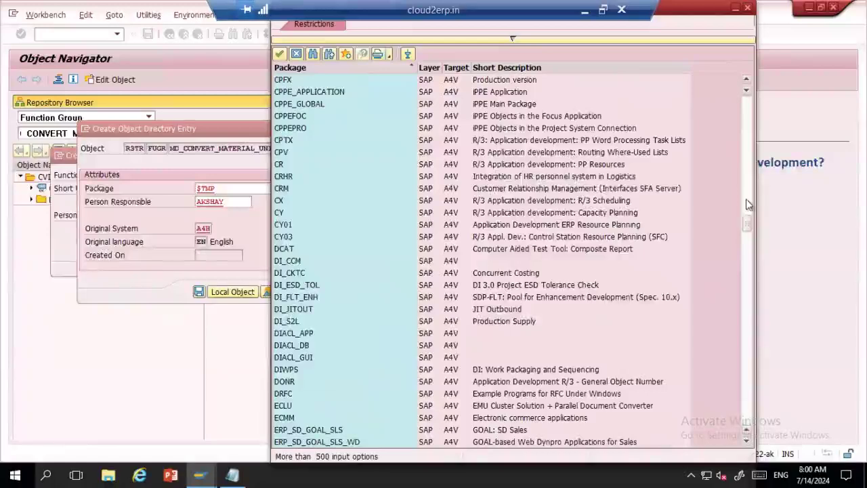
left_click(747, 193)
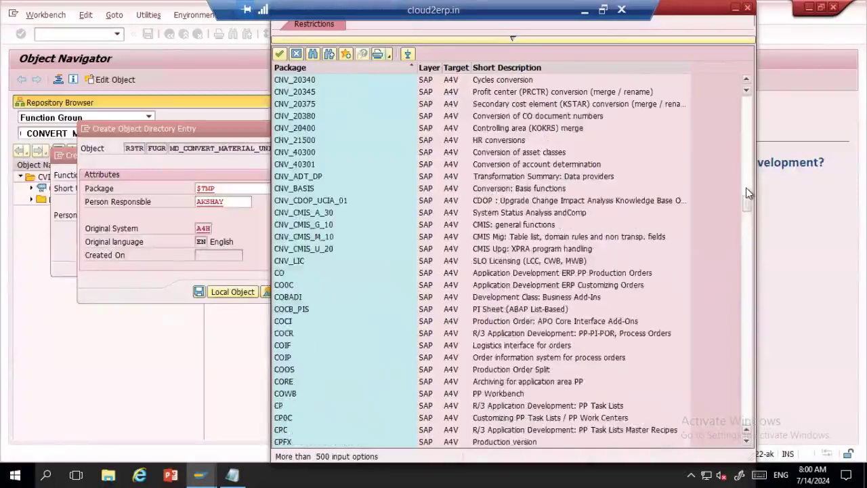
left_click(745, 152)
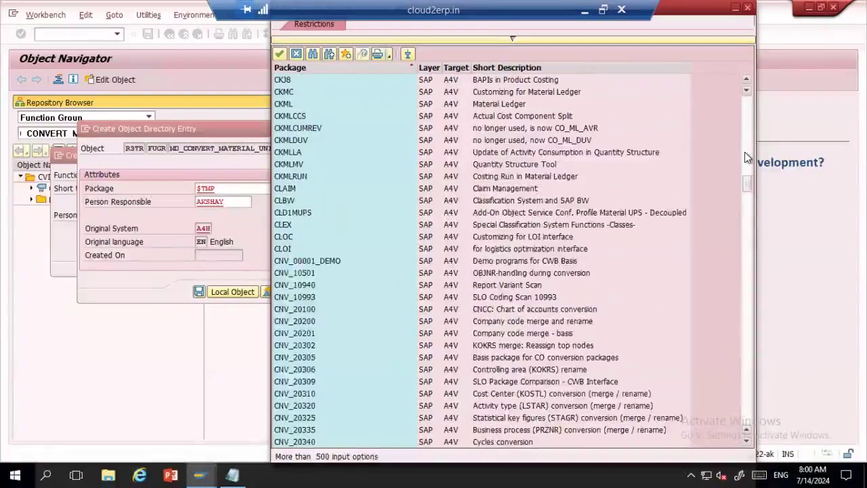
left_click(744, 153)
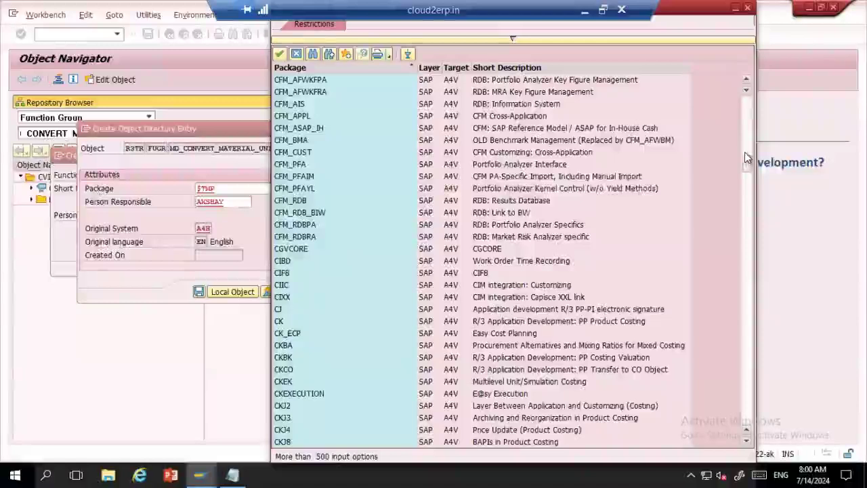
left_click(481, 274)
double_click(481, 274)
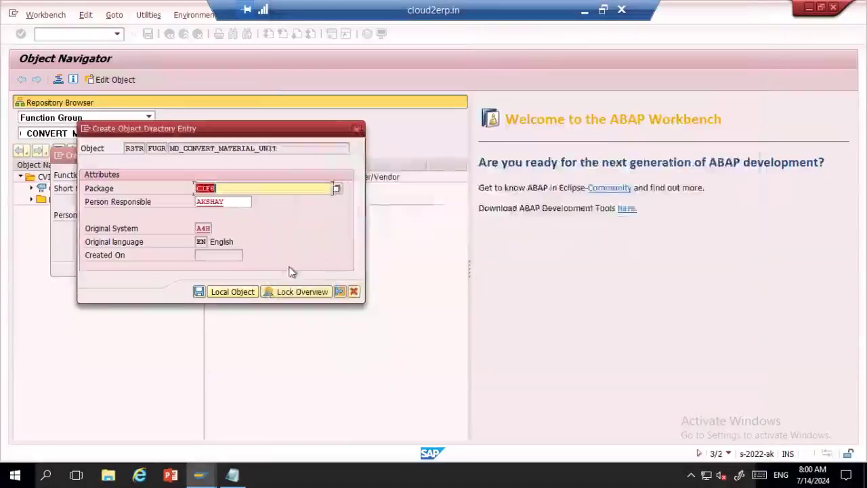
left_click(200, 291)
key("Return")
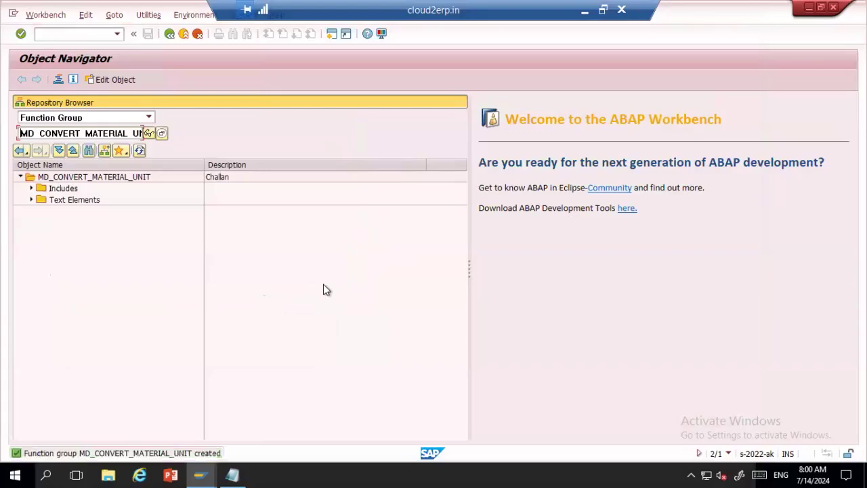
- Expand the includes and text elements of MD_CONVERT_MATERIAL_UNIT and activate the function group
left_click(149, 134)
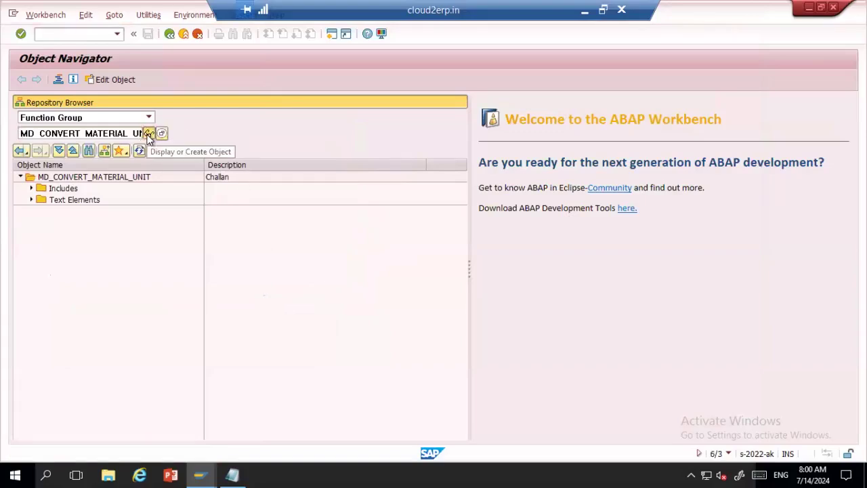
left_click(31, 188)
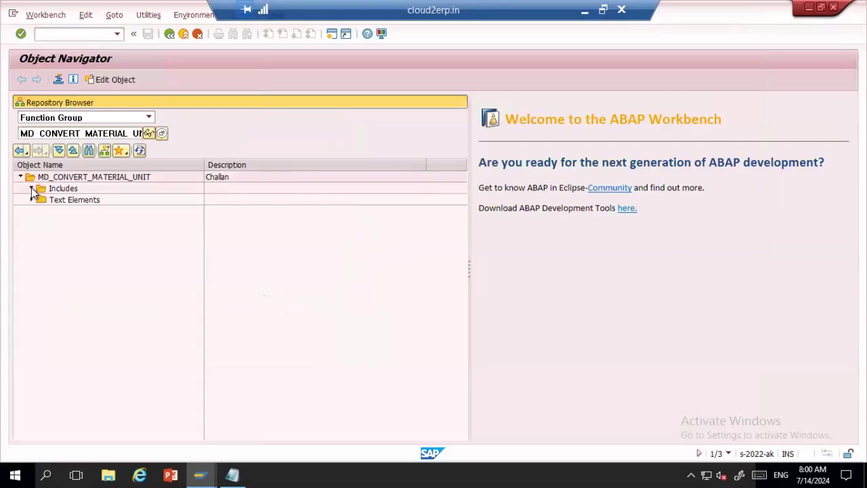
left_click(32, 221)
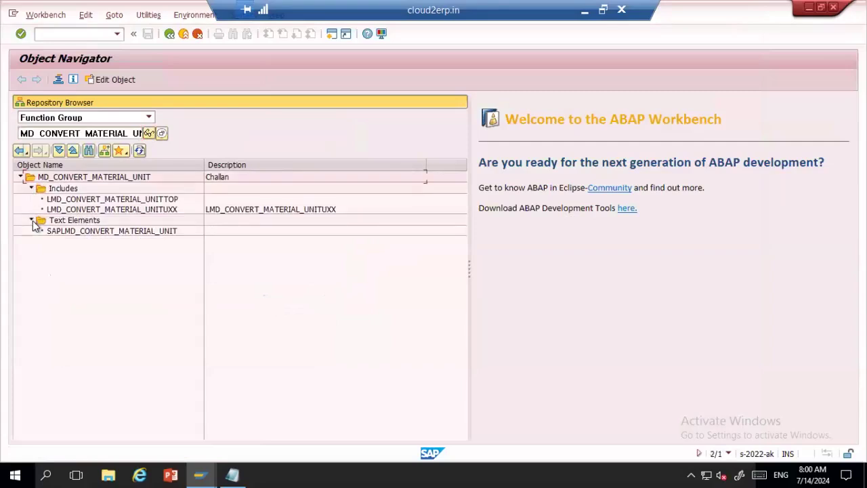
left_click(79, 203)
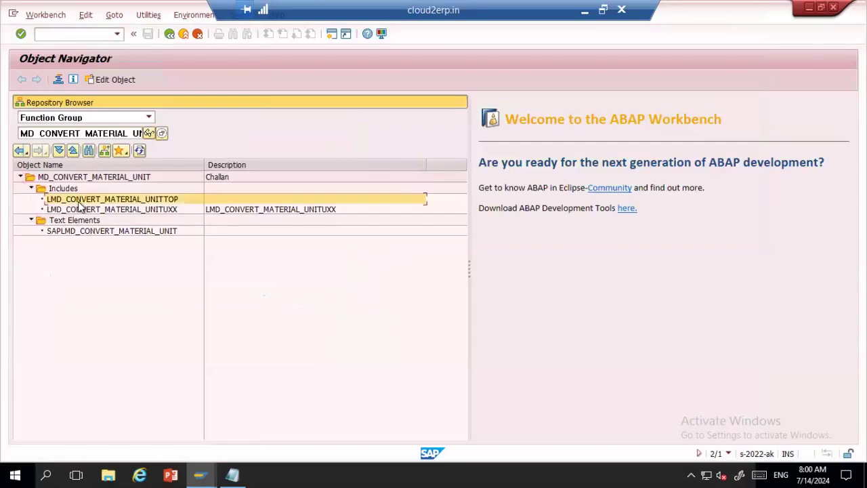
right_click(80, 207)
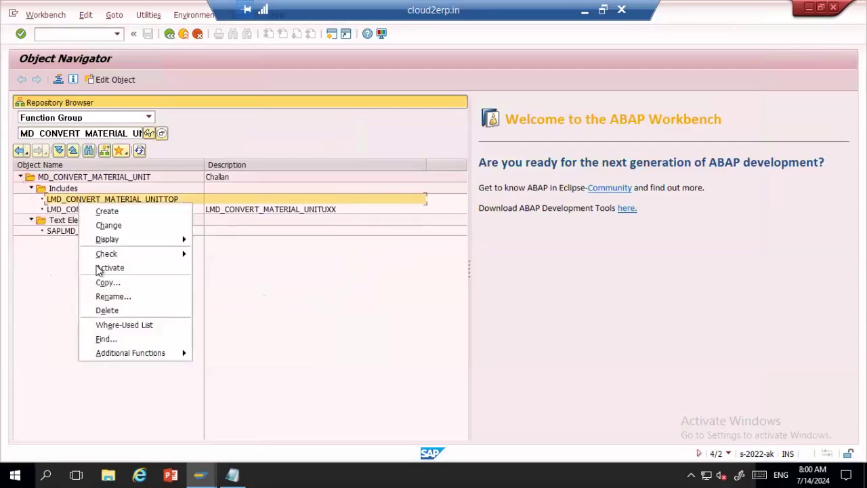
left_click(73, 179)
right_click(74, 179)
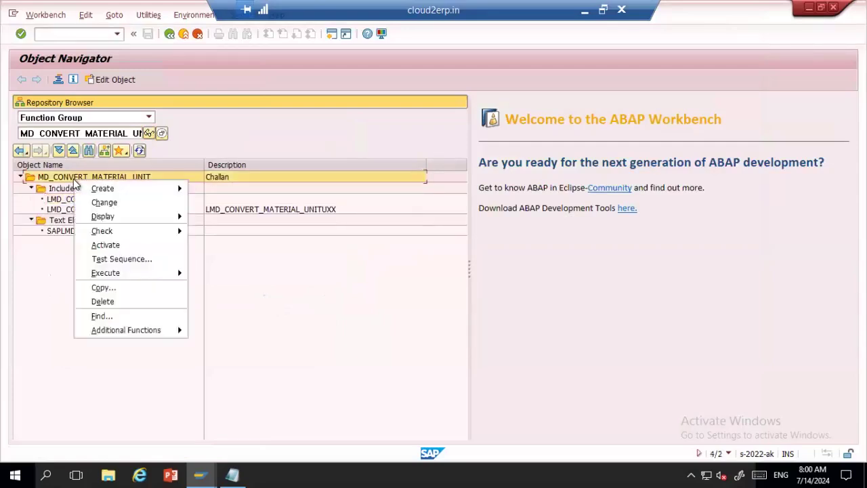
left_click(141, 245)
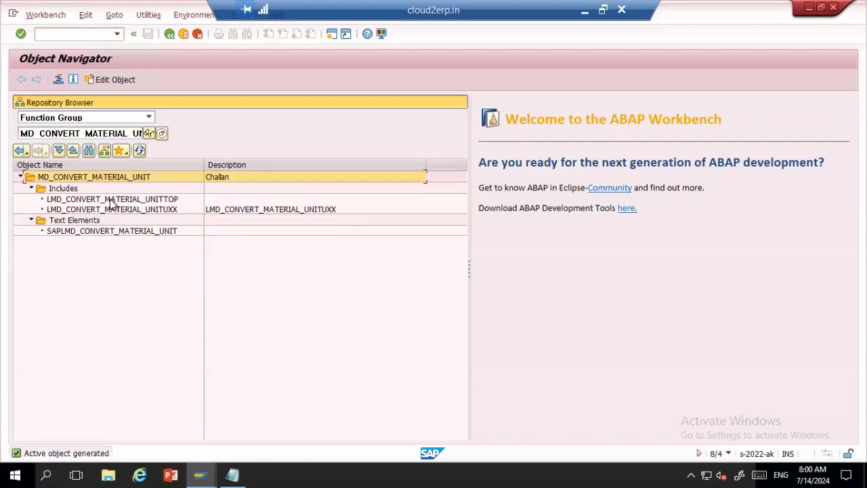
- Activate the includes LMD_CONVERT_MATERIAL_UNITTOP and LMD_CONVERT_MATERIAL_UNITUXX and the text elements SAPLMD_CONVERT_MATERIAL_UNIT, acknowledging the foreign-namespace notice
right_click(112, 200)
left_click(144, 277)
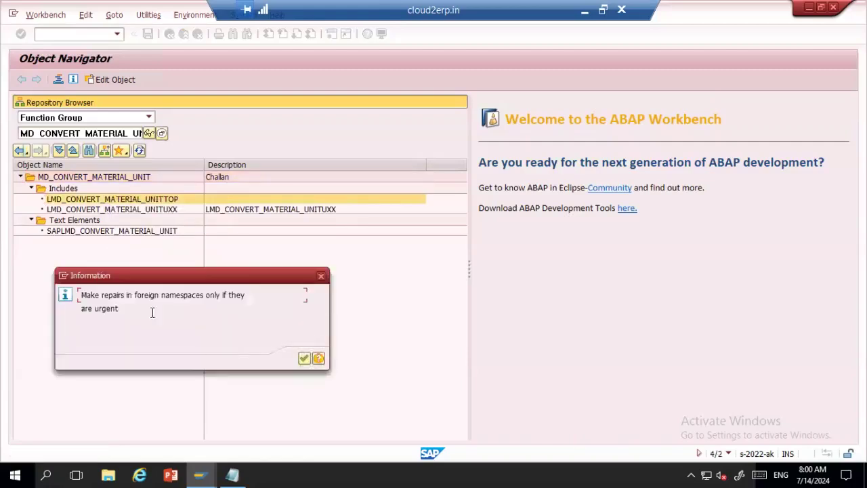
left_click(302, 329)
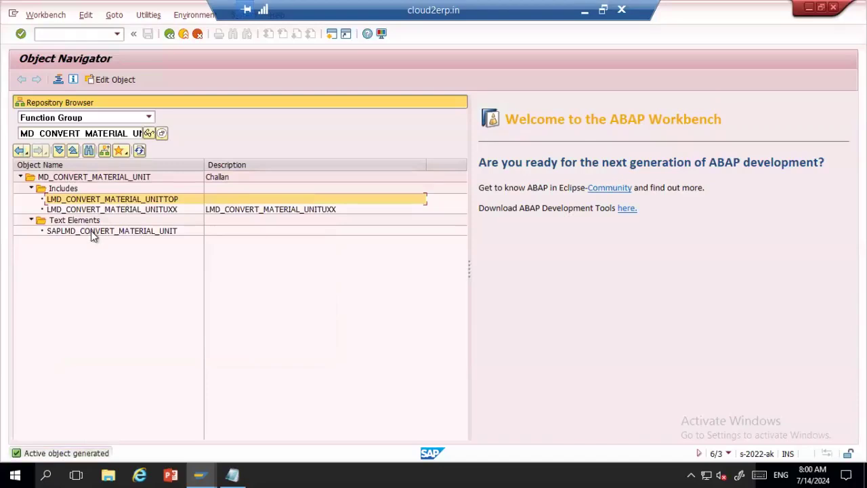
right_click(105, 210)
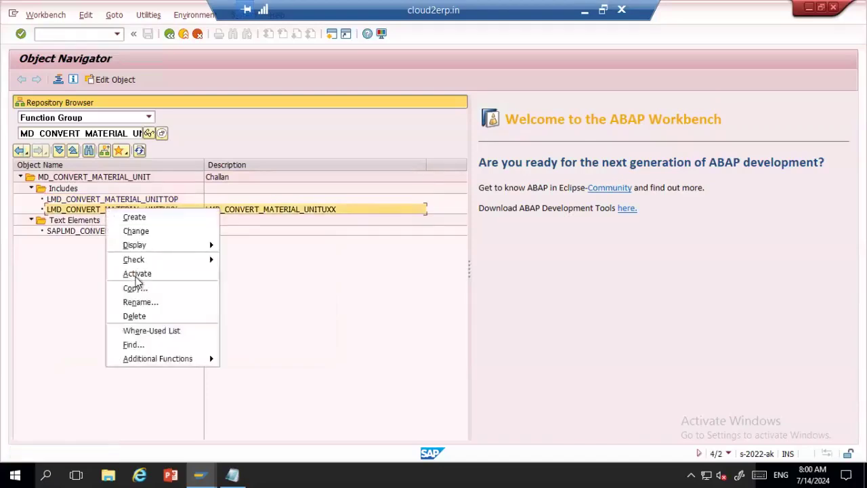
left_click(137, 275)
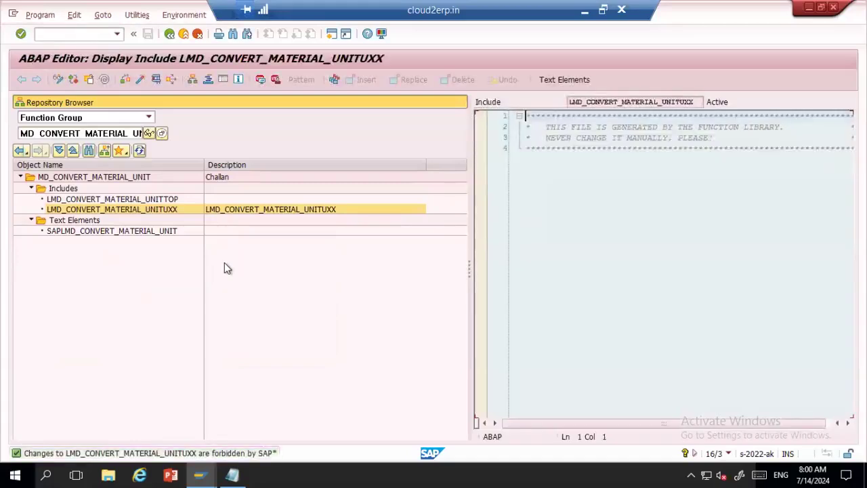
right_click(103, 230)
left_click(135, 268)
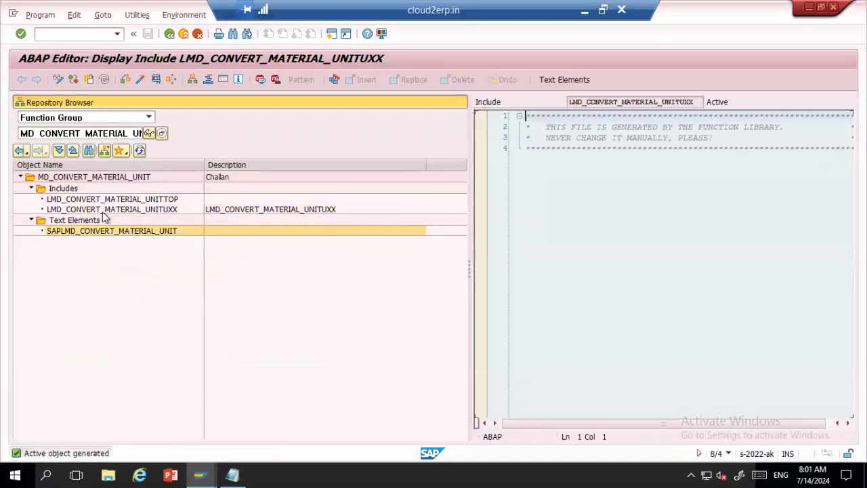
- Try to execute the function group MD_CONVERT_MATERIAL_UNIT directly
left_click(89, 178)
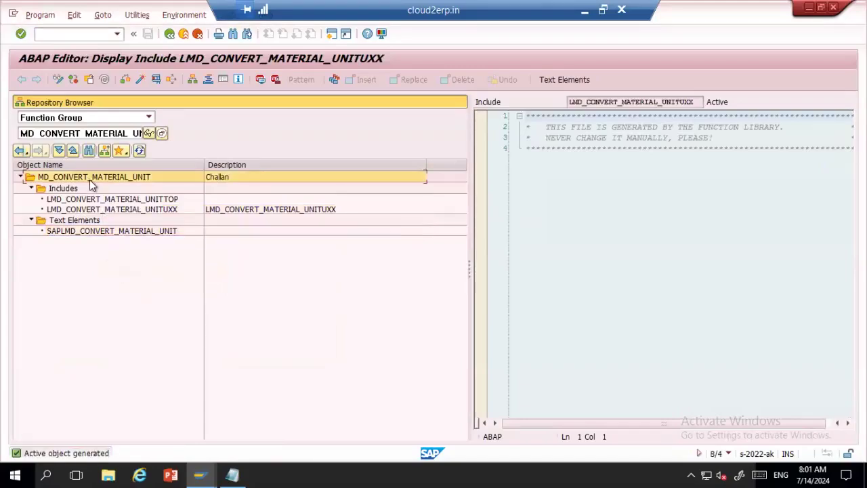
left_click(155, 79)
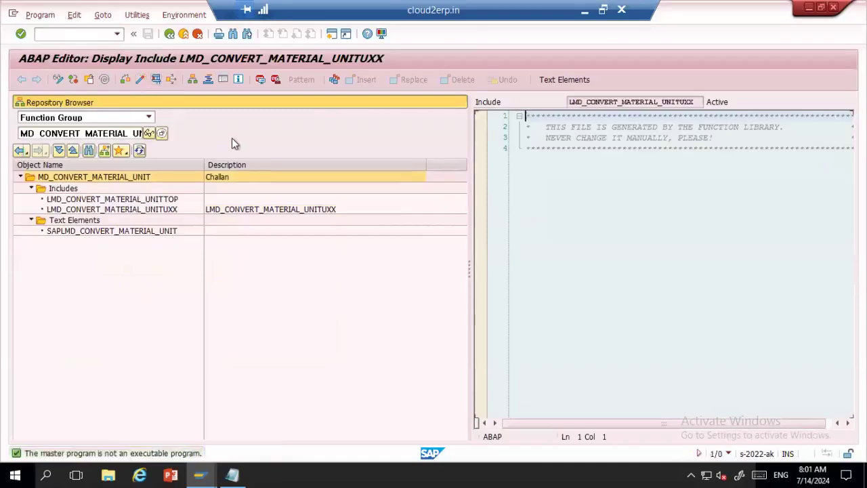
left_click(156, 79)
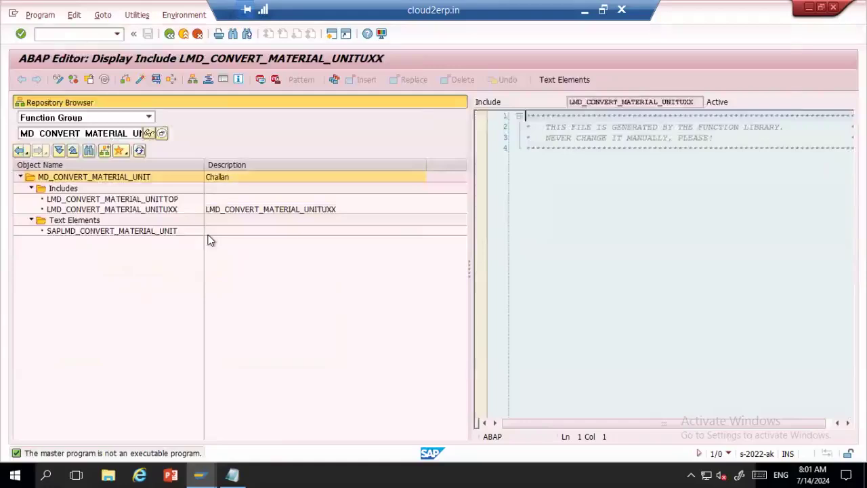
- Return to the session with the runtime error, leave it and start transaction J1IGSUBCON with /nJ1IGSUBCON
key("alt+Tab")
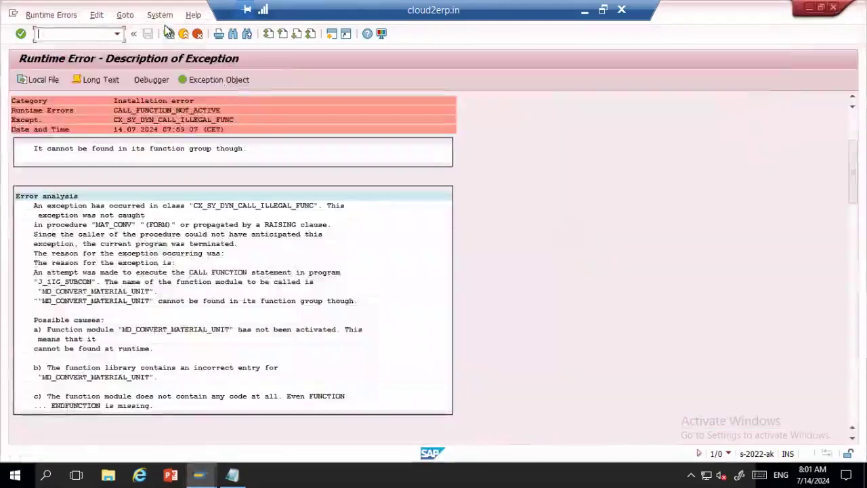
left_click(169, 33)
key("Down")
key("Down")
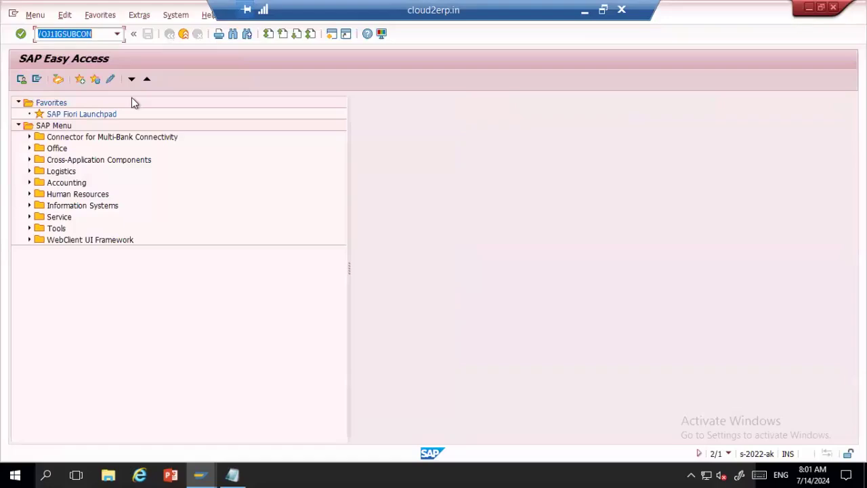
key("Left")
key("Home")
key("Right")
key("Right")
key("BackSpace")
type("n")
key("Return")
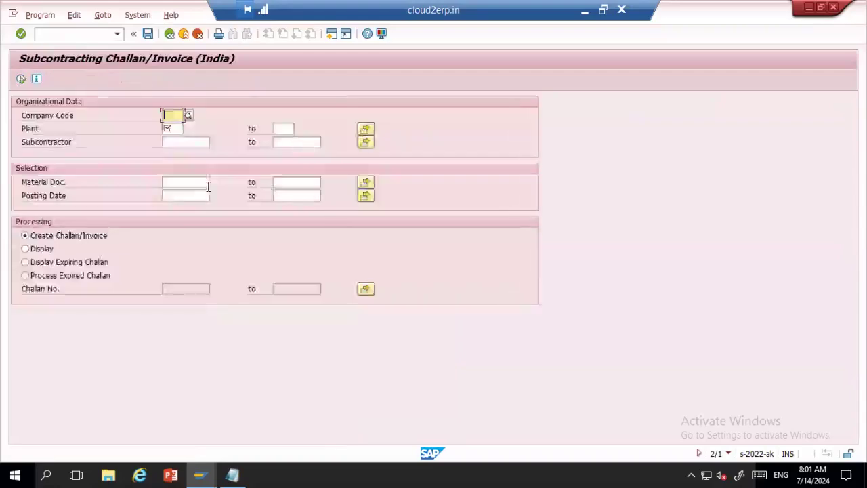
- Enter company code 1994 and plant 1994 in the subcontracting challan selection
key("BackSpace")
key("Down")
key("Tab")
key("BackSpace")
key("Down")
type("\\")
key("BackSpace")
key("Down")
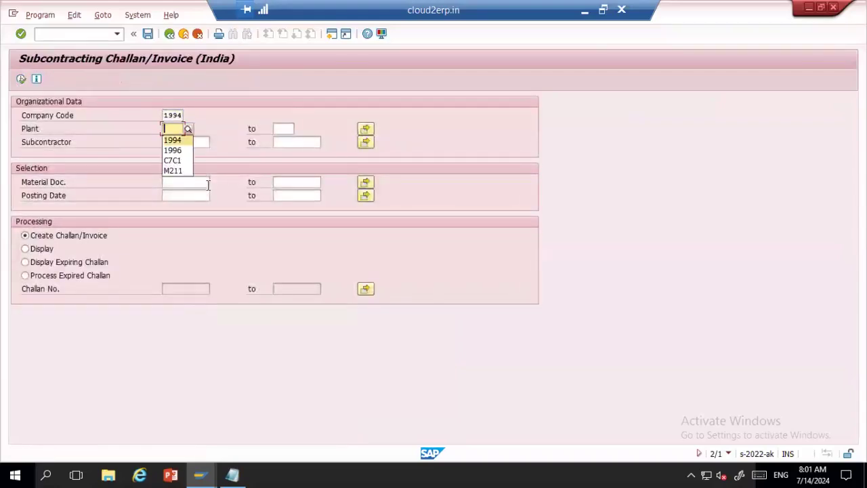
key("Tab")
- Enter the previously used subcontractor number and the material document number of the component issue as selection criteria
key("BackSpace")
key("Tab")
key("BackSpace")
key("Down")
key("Tab")
left_click(208, 184)
key("BackSpace")
key("Down")
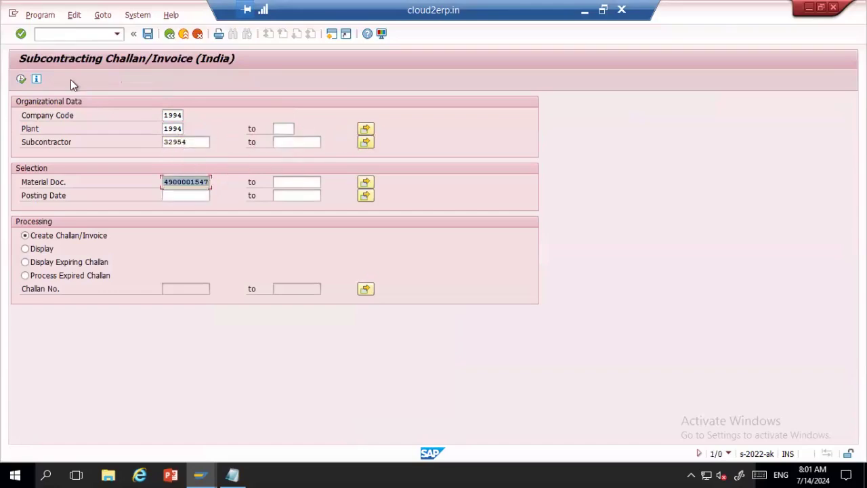
- Run the challan selection and try to create a challan for the listed material document item
left_click(21, 79)
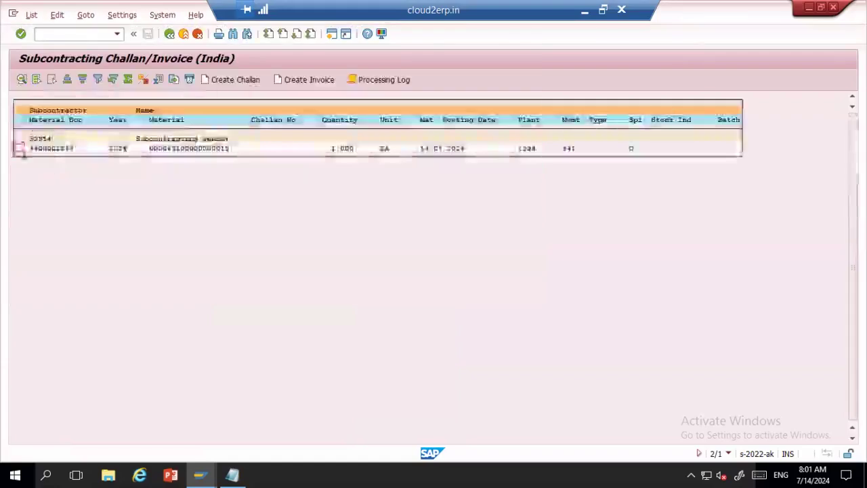
left_click(227, 80)
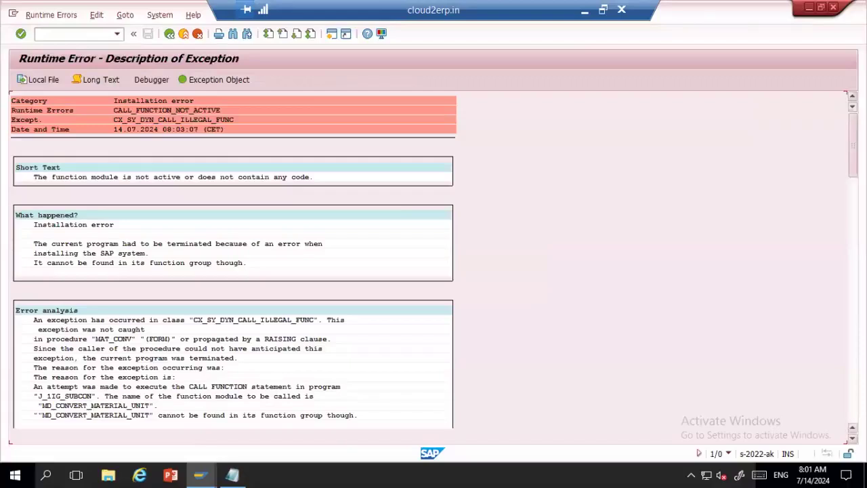
- Examine the runtime error's analysis and source code extract, and open the debugger at the MD_CONVERT_MATERIAL_UNIT call
left_click_drag(853, 148, 853, 216)
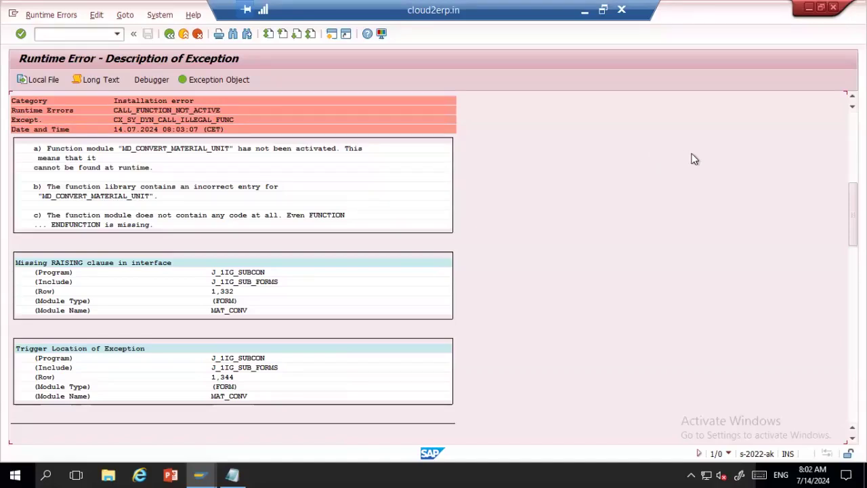
left_click_drag(853, 214, 853, 309)
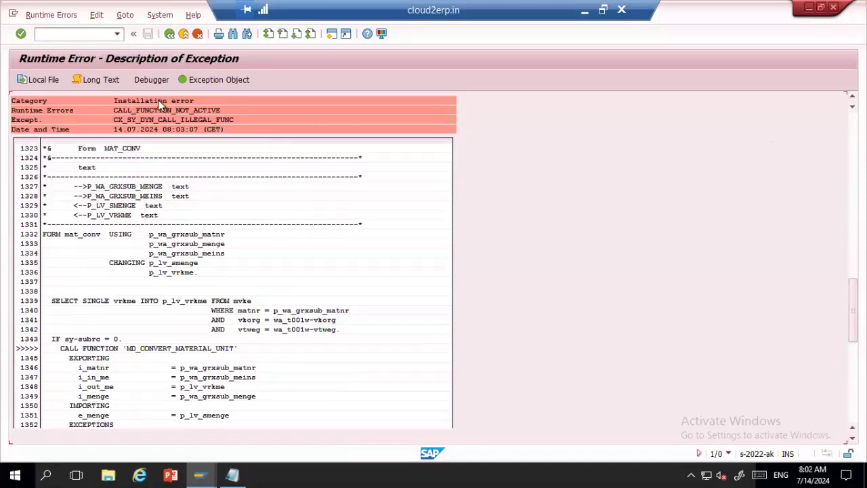
left_click(155, 82)
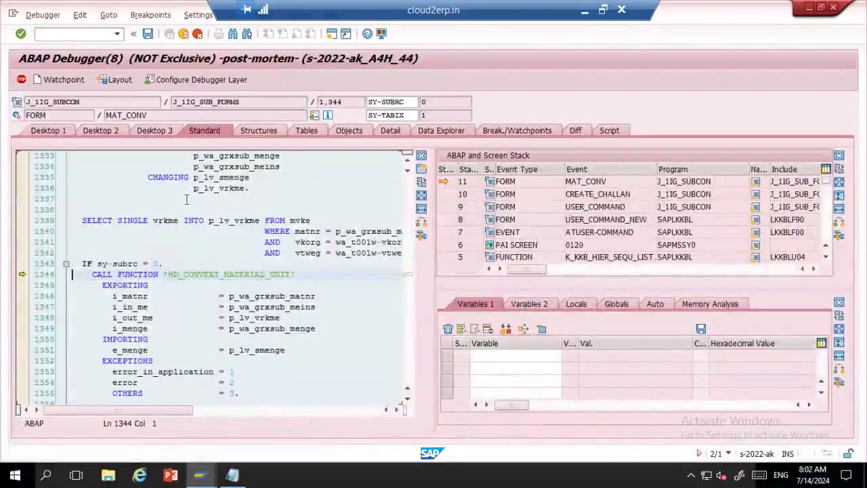
left_click(169, 275)
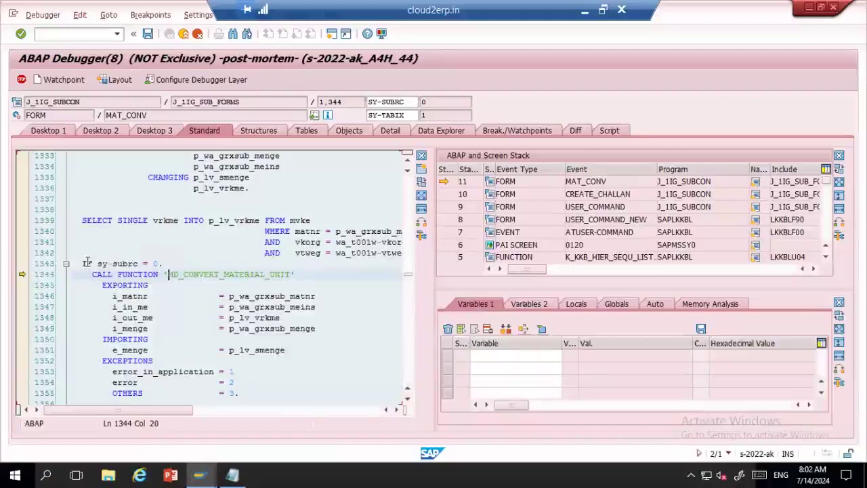
- Add SY-SUBRC from the IF condition above the MD_CONVERT_MATERIAL_UNIT call to the watched variables and set its value to 1
left_click(133, 263)
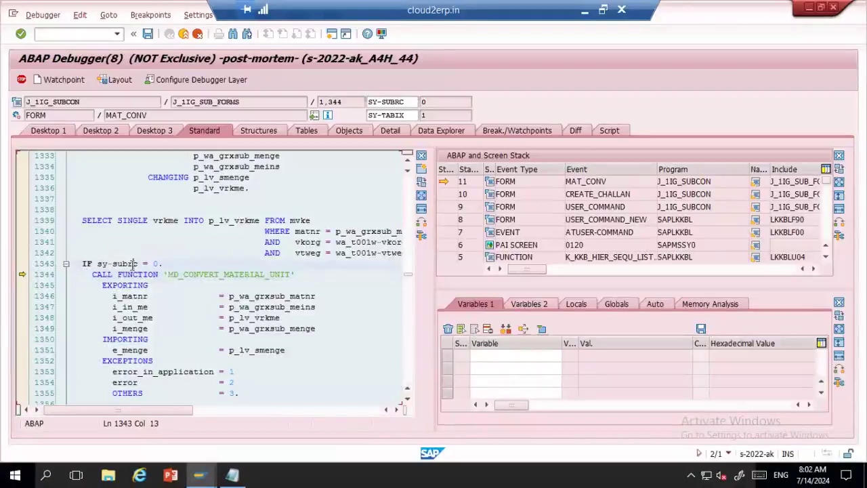
double_click(134, 263)
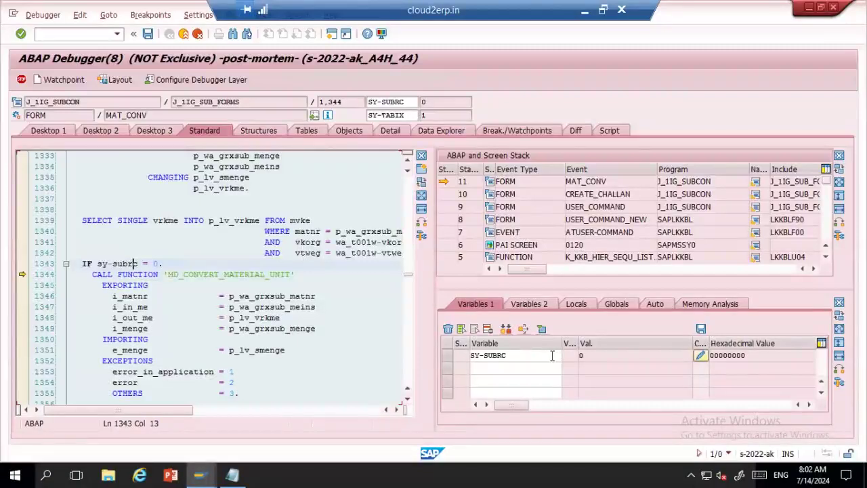
left_click(700, 355)
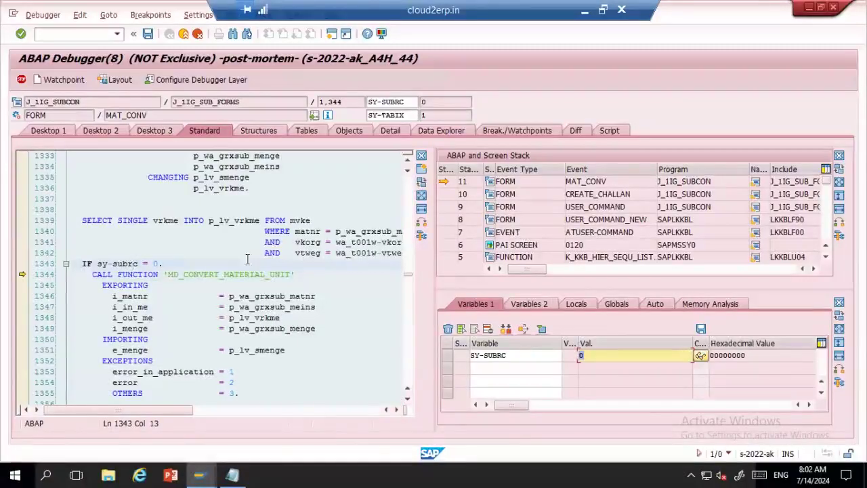
type("1")
key("Return")
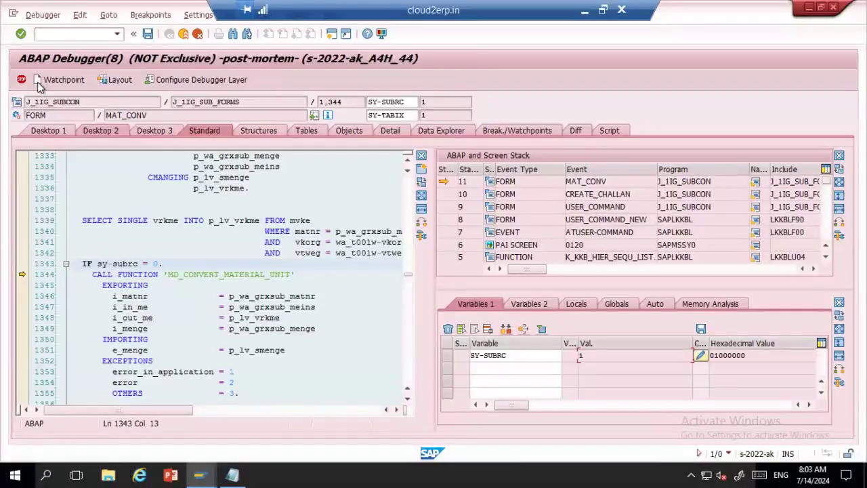
- Examine the MAT_CONV code around the MD_CONVERT_MATERIAL_UNIT call and the ELSE branch that follows it
left_click(149, 16)
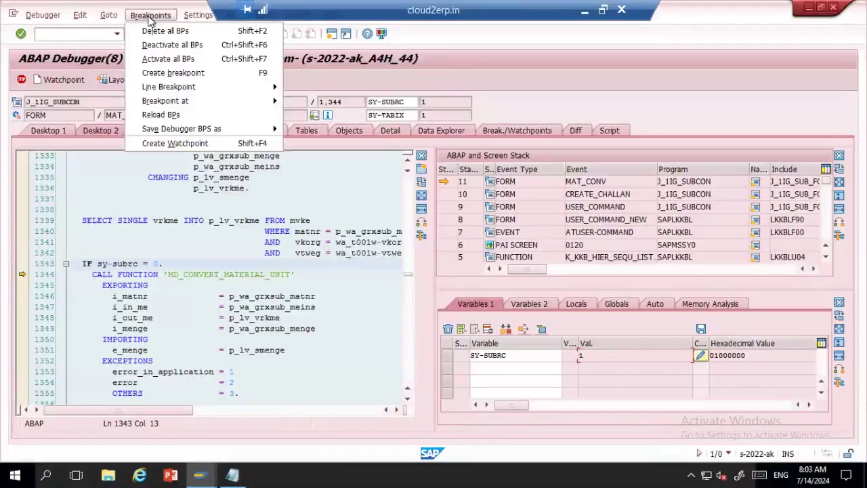
left_click(3, 178)
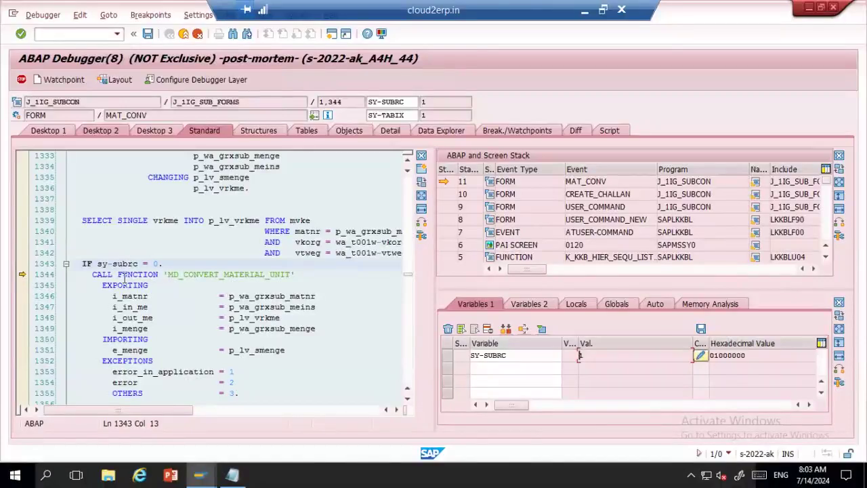
left_click(108, 274)
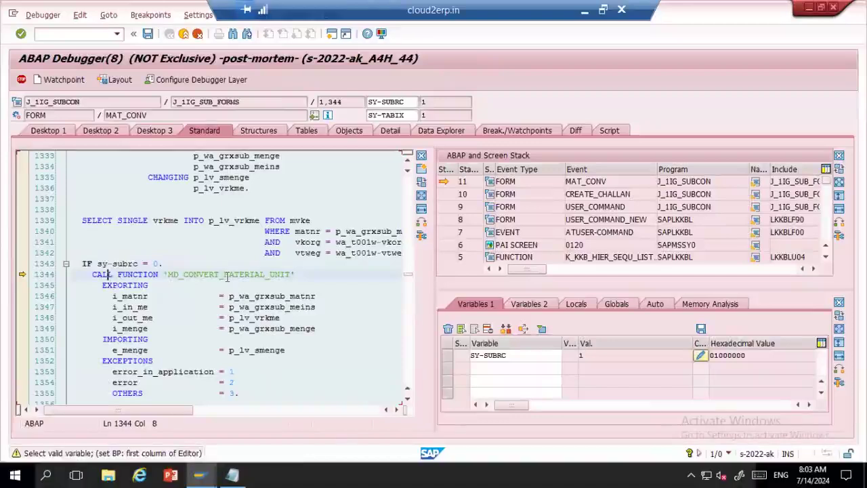
key("alt+Tab")
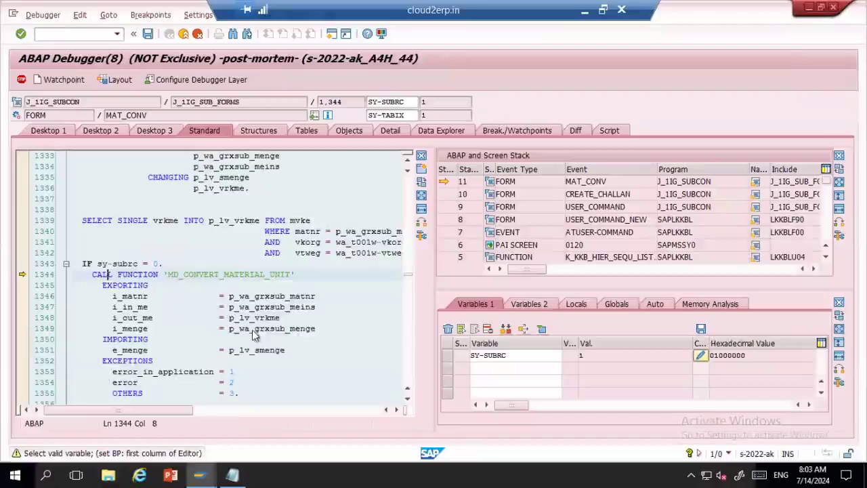
left_click(258, 411)
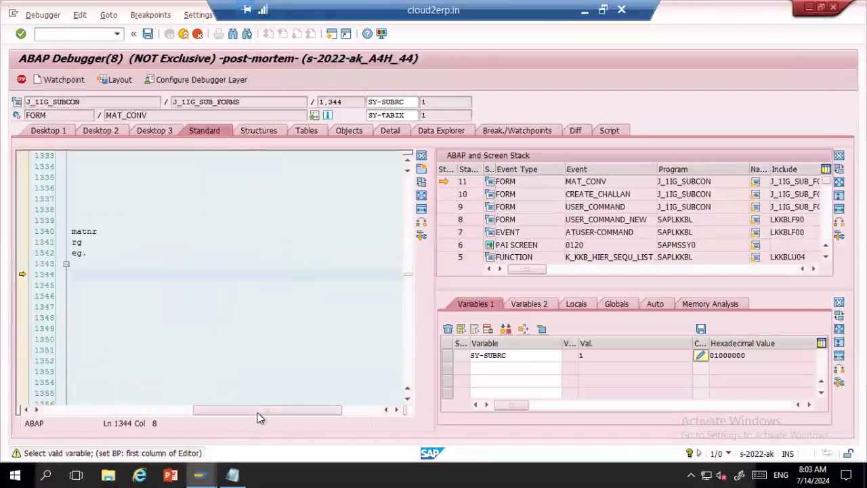
left_click(150, 413)
left_click(204, 274)
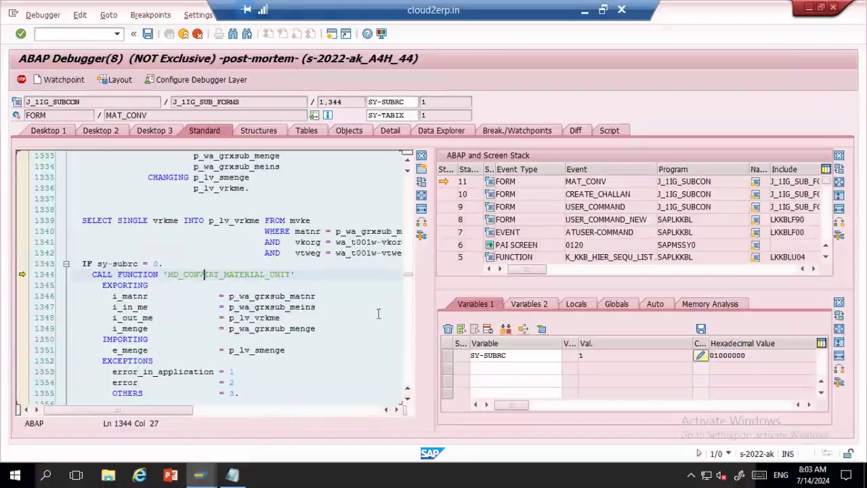
left_click(408, 401)
left_click(408, 401)
left_click(407, 402)
left_click(408, 402)
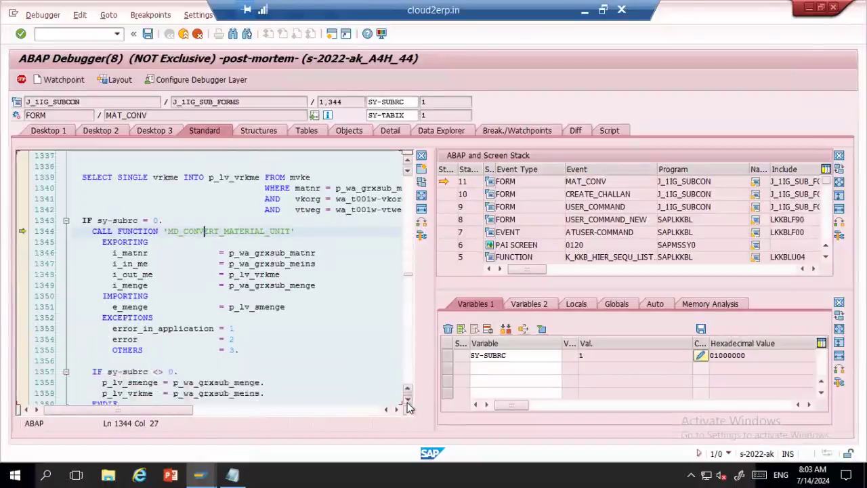
left_click(407, 402)
left_click(408, 401)
left_click(408, 401)
left_click(408, 401)
left_click(408, 401)
left_click(408, 401)
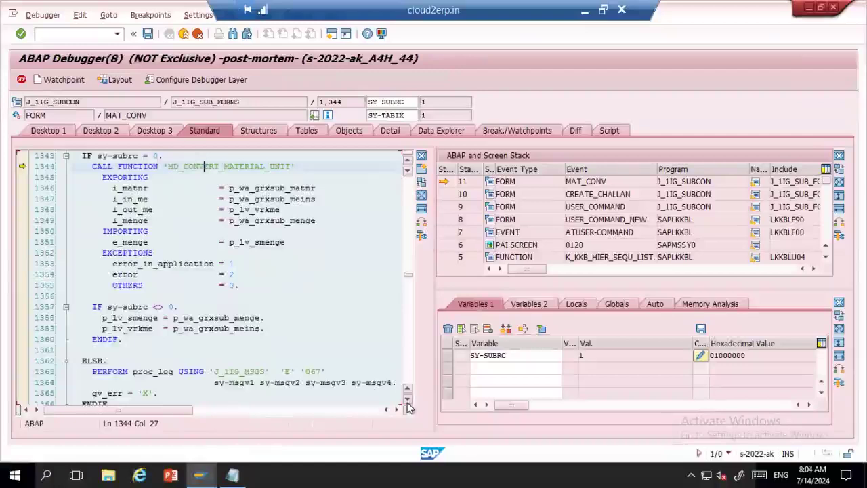
left_click(408, 401)
left_click(408, 401)
left_click(408, 401)
left_click(408, 401)
left_click(408, 401)
left_click(408, 401)
left_click(408, 401)
left_click(408, 401)
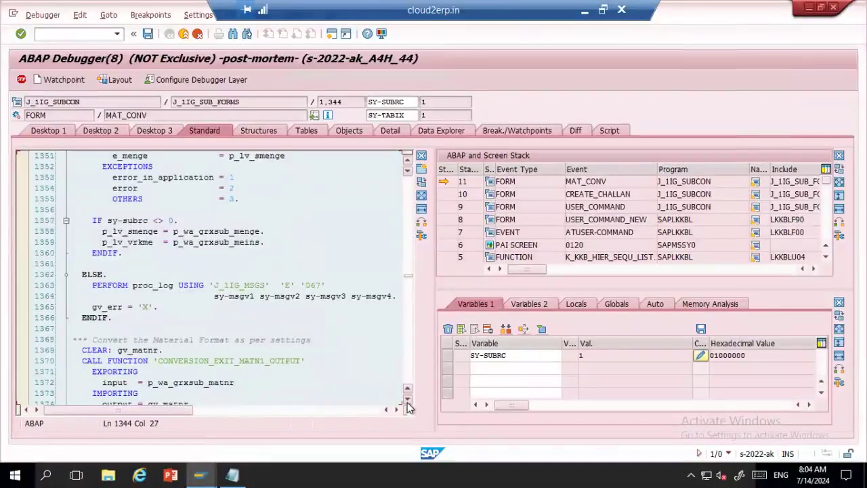
- Save the variables for the startup variant, and save the debug session to the database as START_UP with its layout
left_click(701, 329)
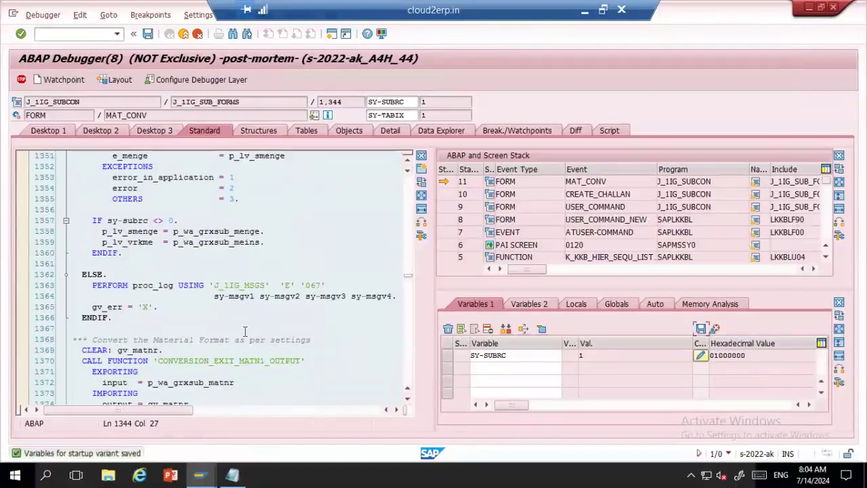
left_click(42, 15)
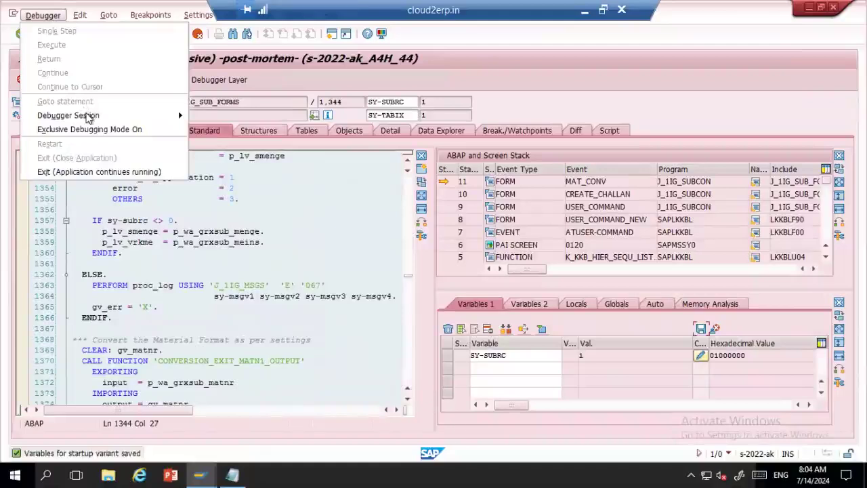
mouse_move(88, 117)
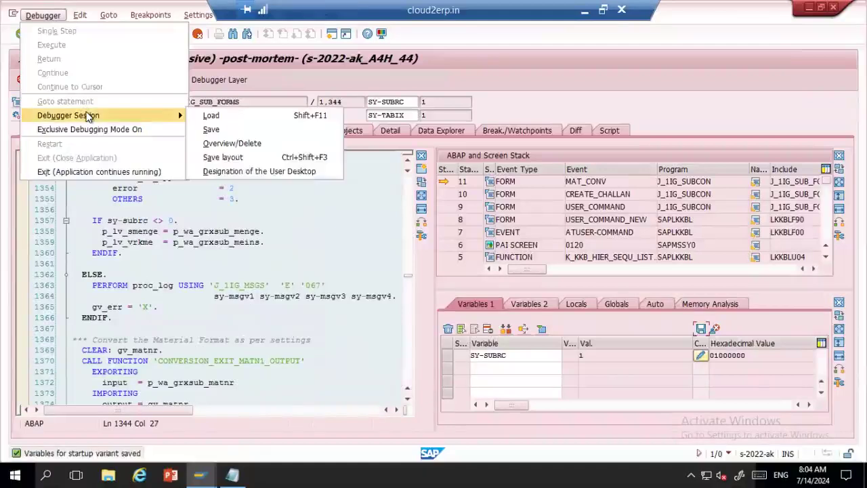
left_click(210, 129)
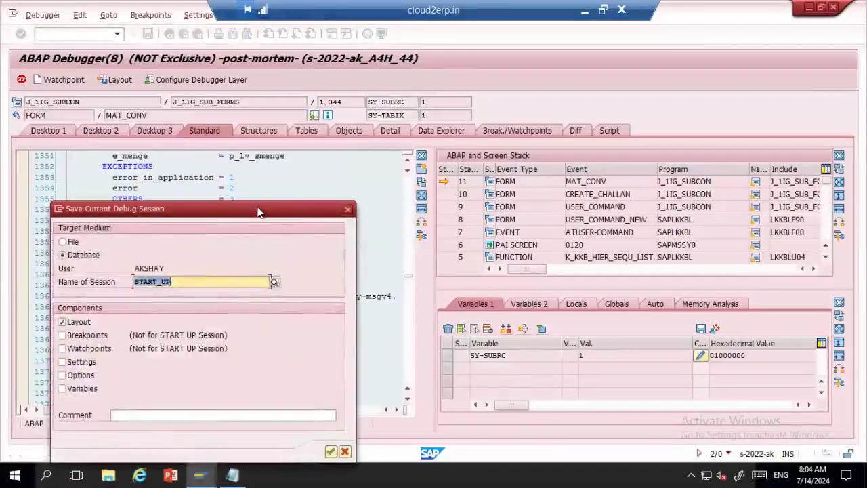
left_click(370, 335)
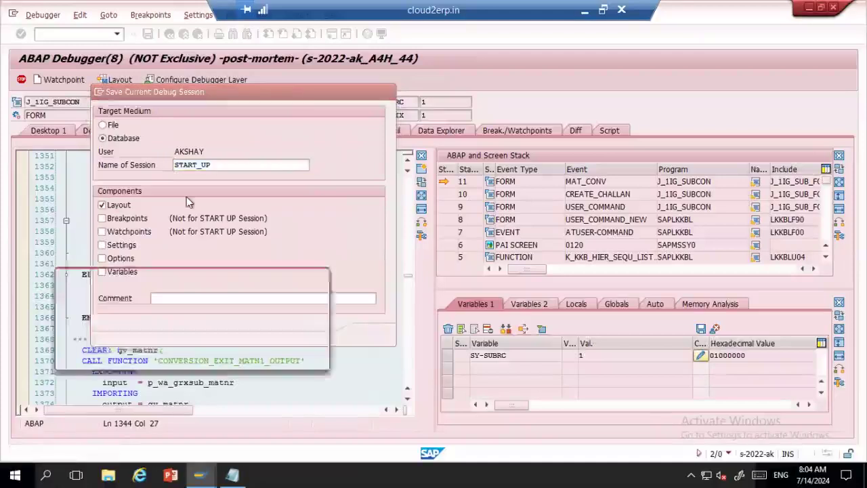
key("Return")
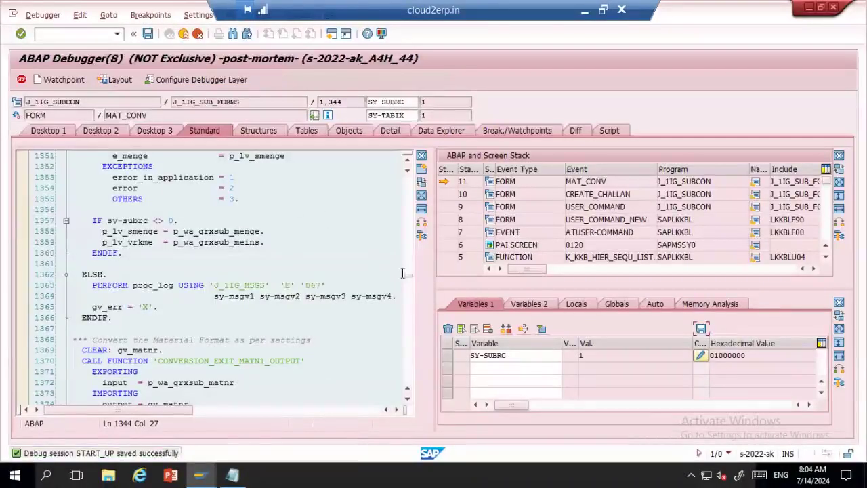
- Set a breakpoint on the MD_CONVERT_MATERIAL_UNIT call at line 1344
scroll(410, 278, "up", 15)
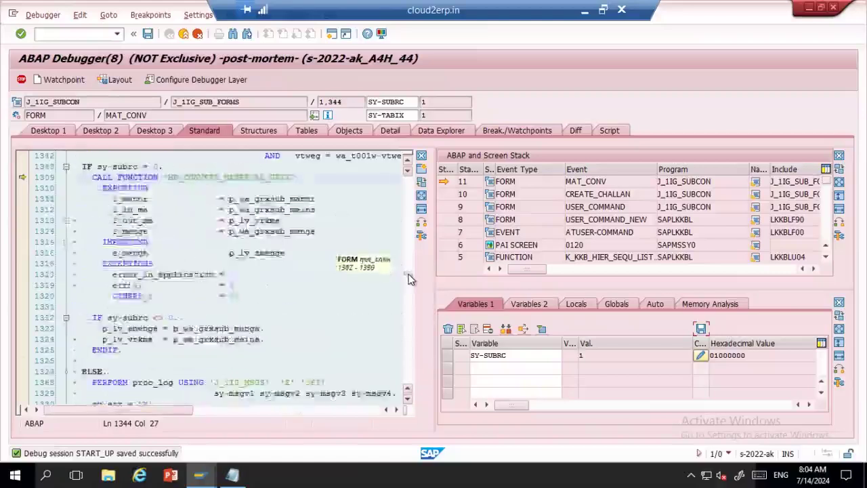
scroll(409, 278, "down", 3)
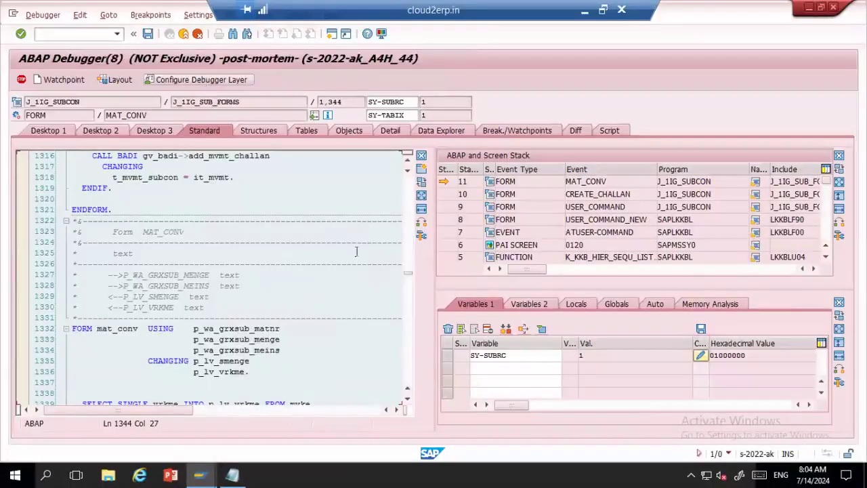
left_click(411, 290)
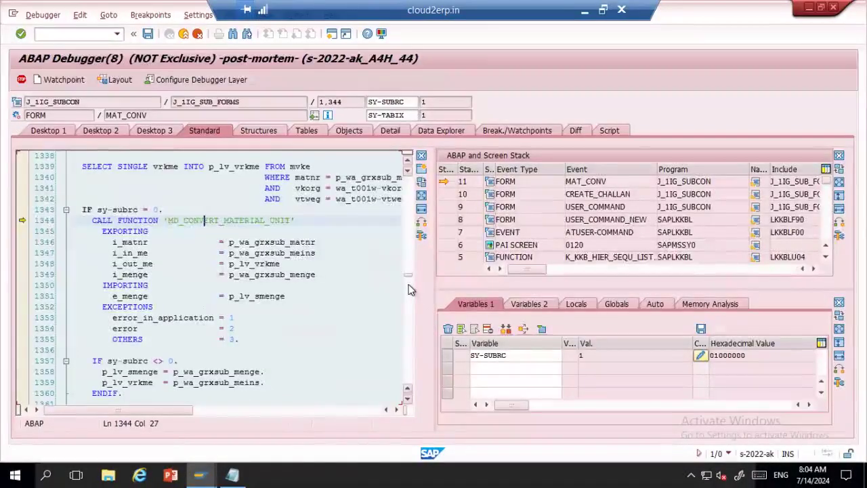
key("F9")
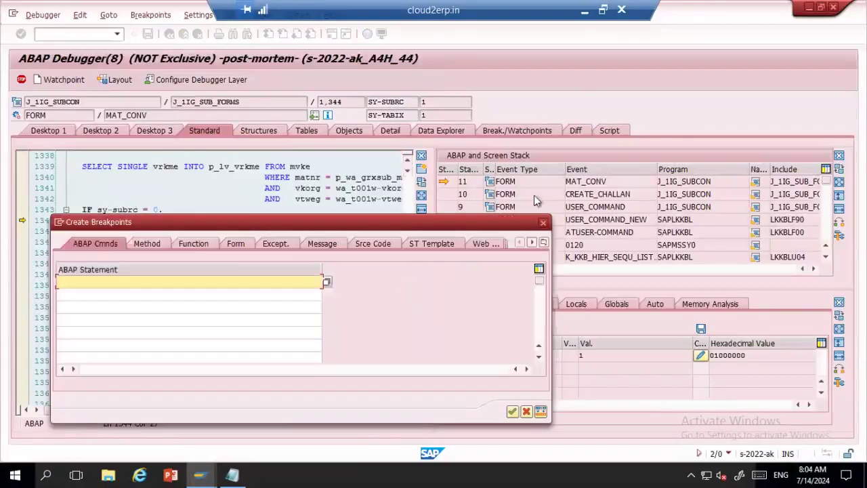
left_click(543, 222)
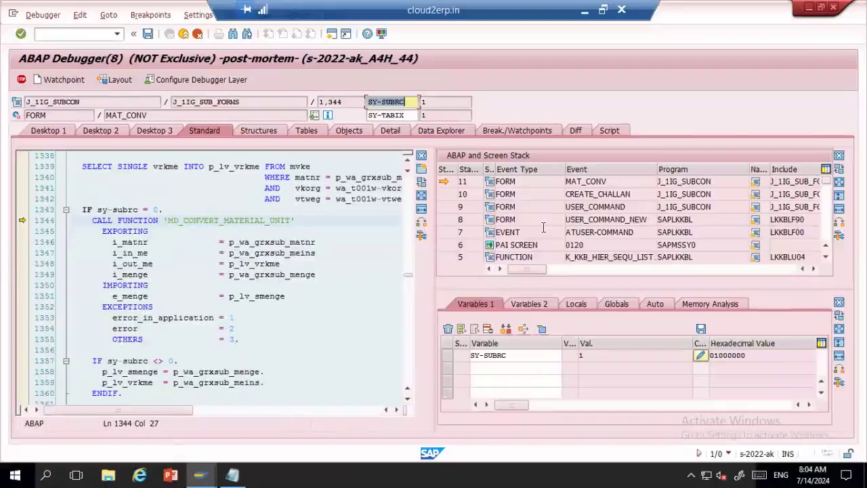
left_click(22, 221)
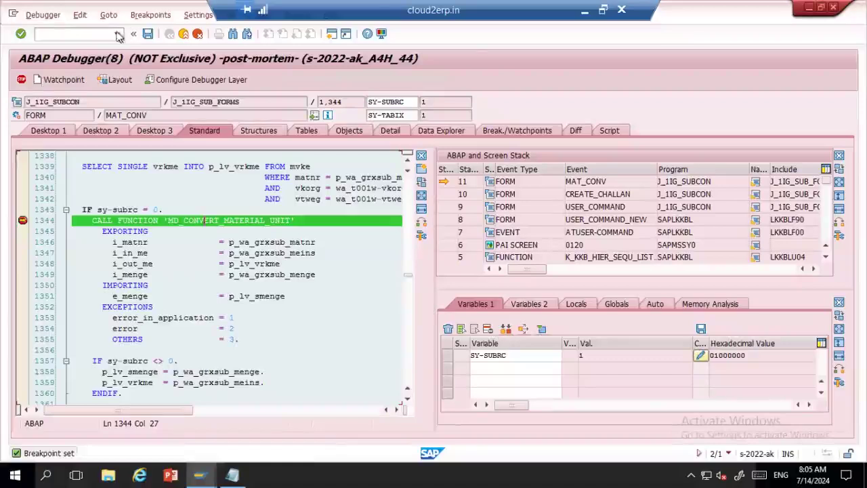
- Exit the post-mortem debugger and leave the runtime error report
left_click(21, 81)
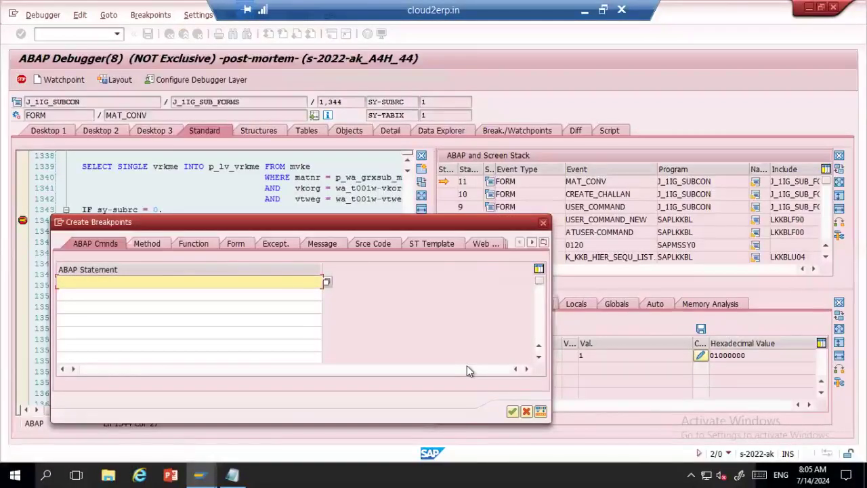
key("Escape")
left_click(183, 34)
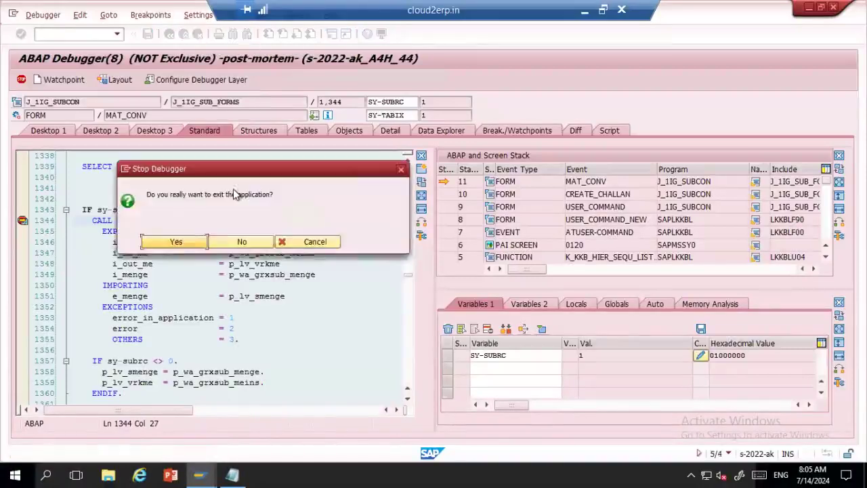
left_click(189, 245)
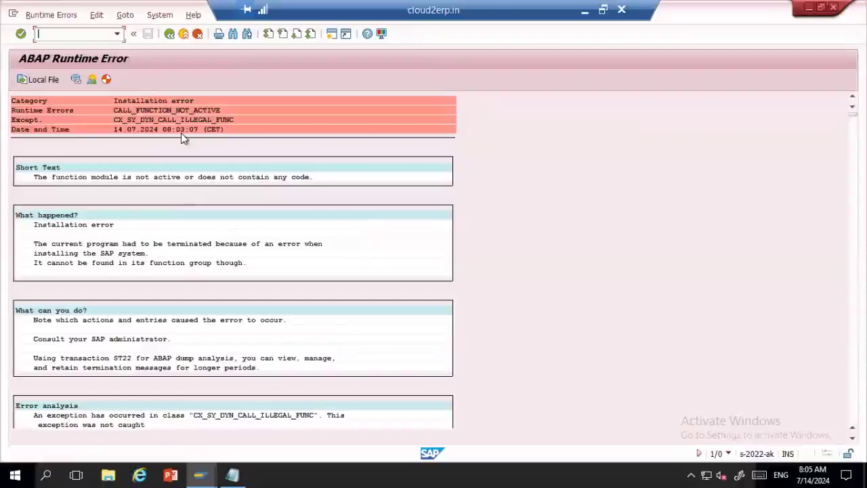
left_click(169, 34)
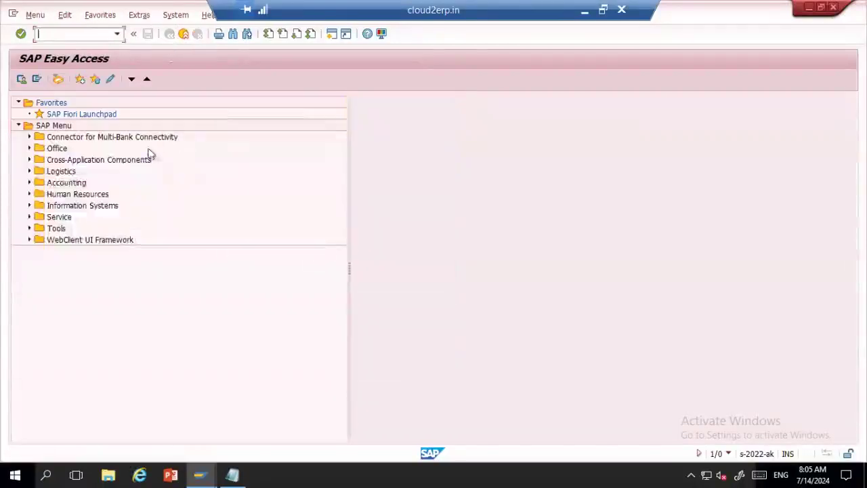
- Start transaction J1IGSUBCON again and enter company code 1994 and plant 1994
key("Return")
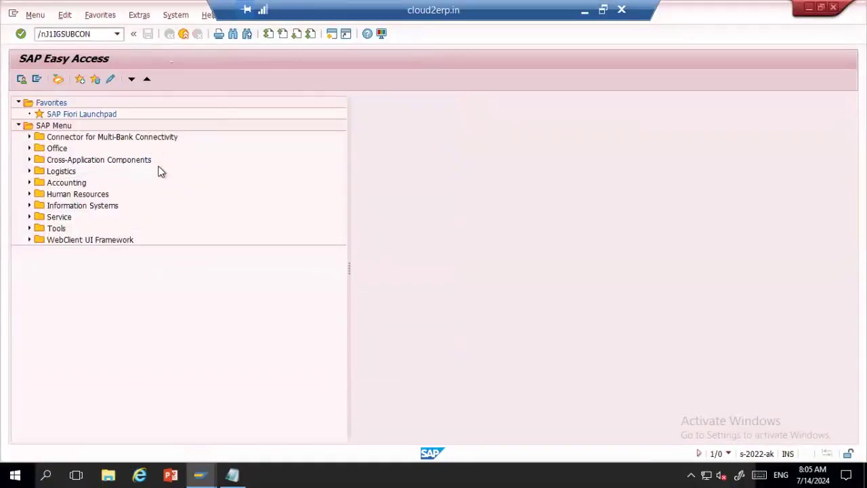
key("BackSpace")
key("Down")
key("Return")
key("Tab")
key("BackSpace")
key("Down")
key("Return")
key("Tab")
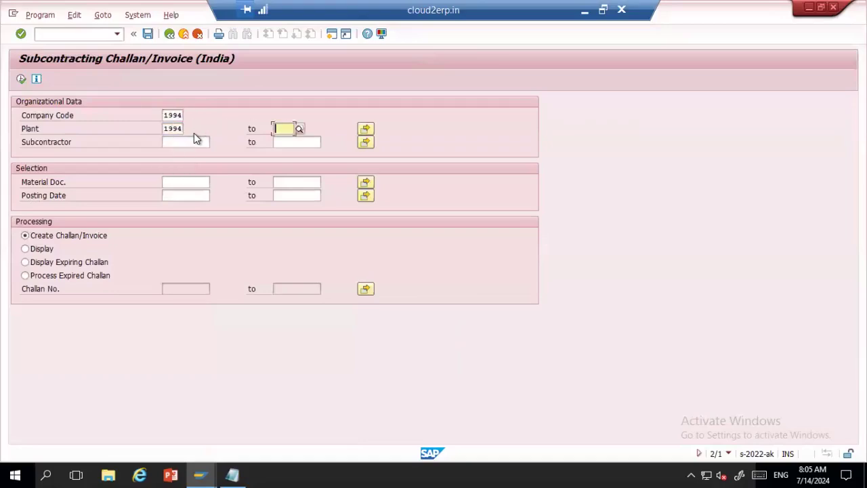
- Fill in the previously used subcontractor number and the component issue's material document number as selection criteria
key("Tab")
key("BackSpace")
key("Down")
key("Return")
key("Tab")
key("Tab")
key("BackSpace")
key("Down")
key("Return")
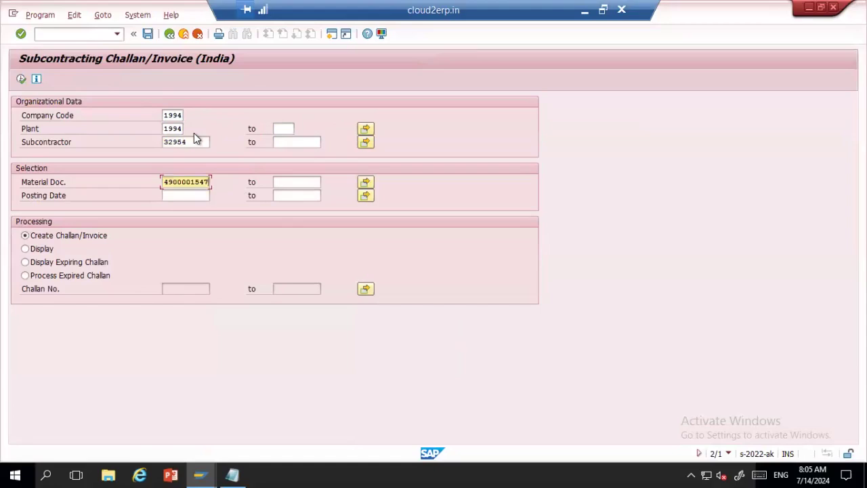
- Run the challan selection and start creating a challan for the listed material document item, entering the debugger at the breakpoint
left_click(21, 80)
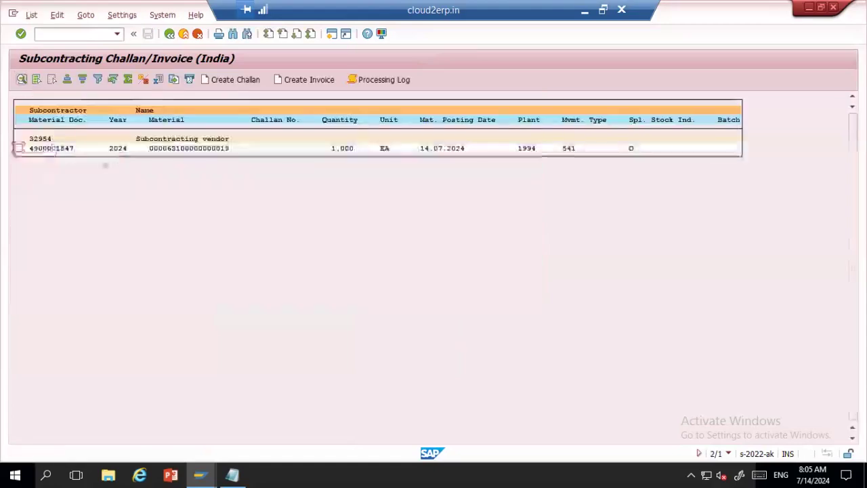
left_click(19, 148)
left_click(241, 83)
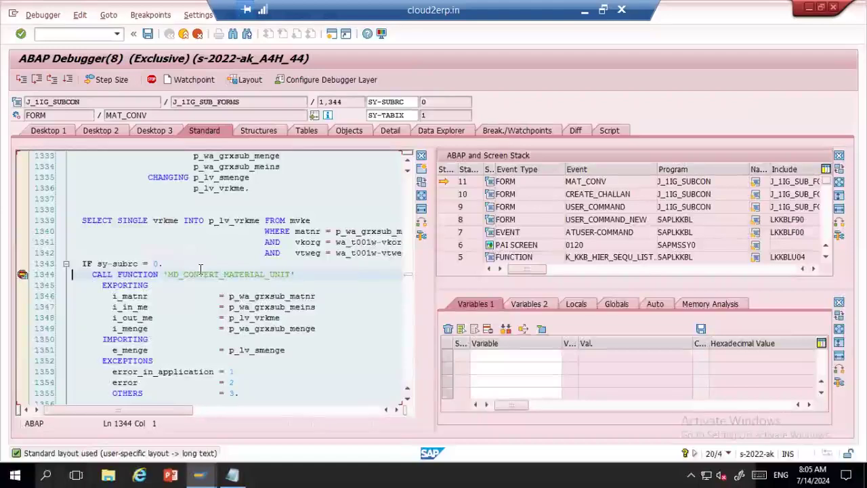
double_click(155, 264)
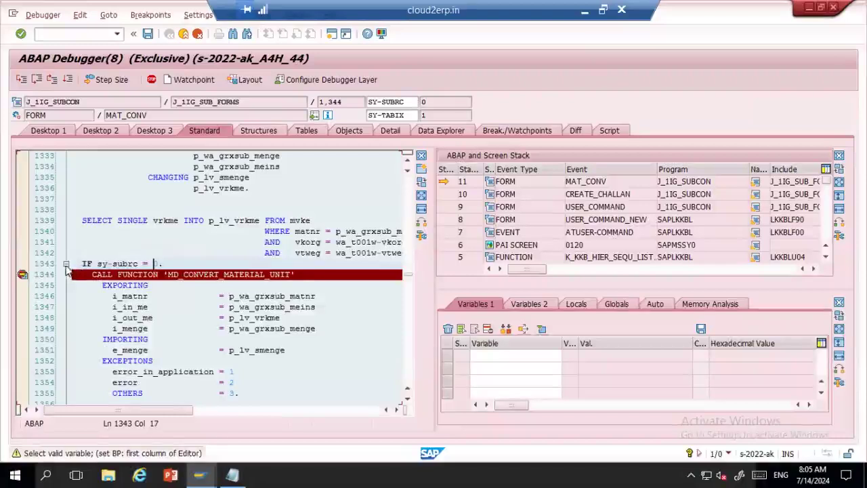
- Display the SY structure from line 1343 in the variable list, widen its value column, and continue the program run
double_click(97, 263)
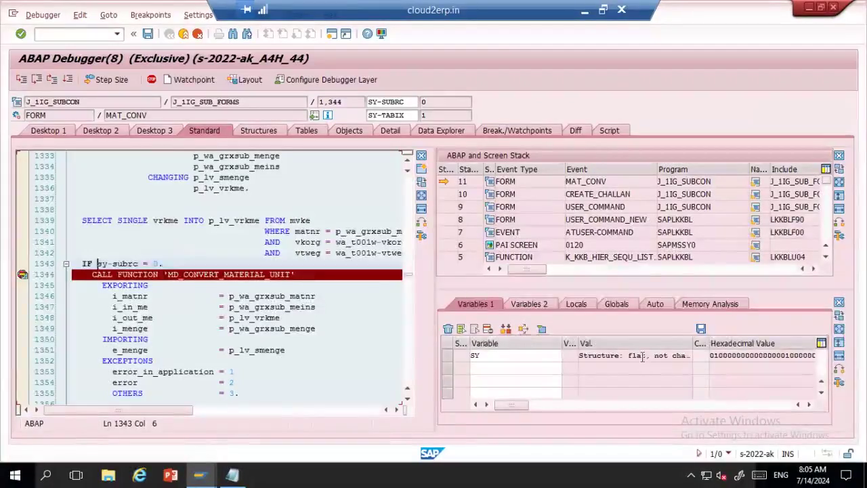
left_click_drag(693, 342, 743, 333)
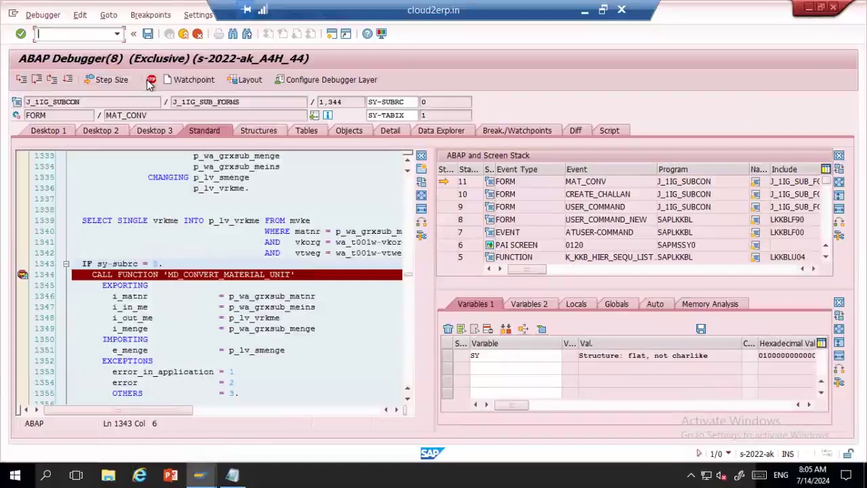
left_click(68, 80)
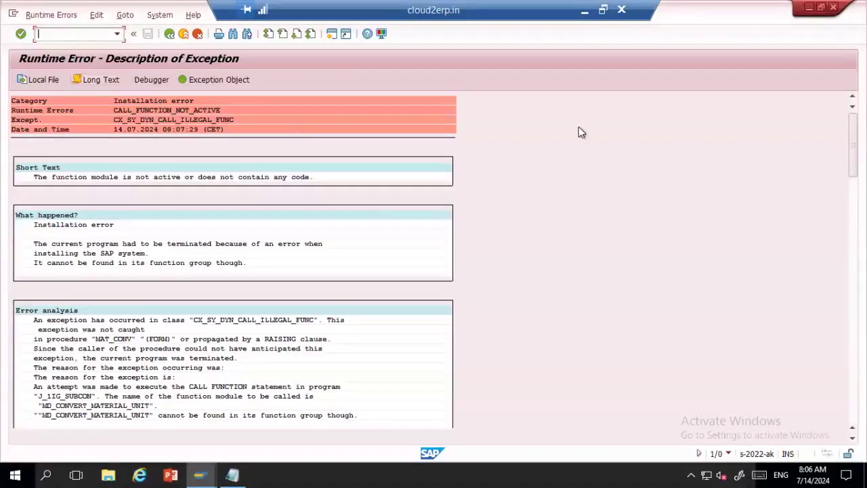
- Read the error analysis, open the post-mortem debugger and set a breakpoint on the sy-subrc check in line 1343
left_click_drag(853, 146, 853, 176)
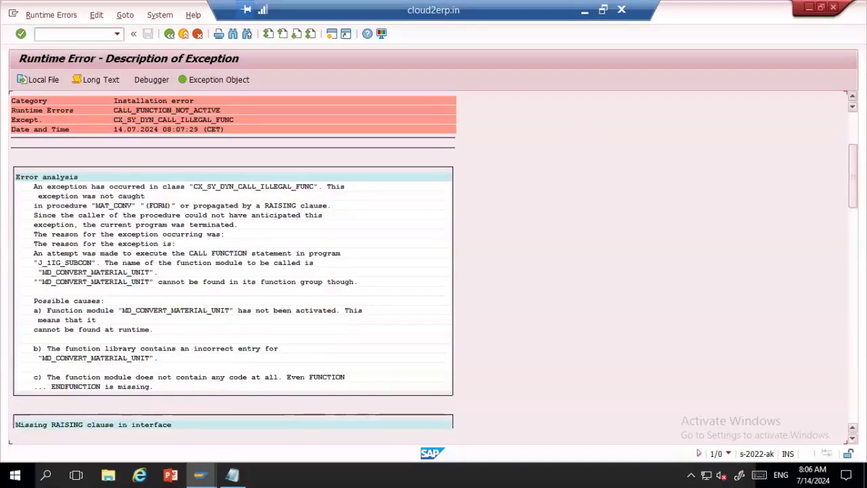
left_click(160, 78)
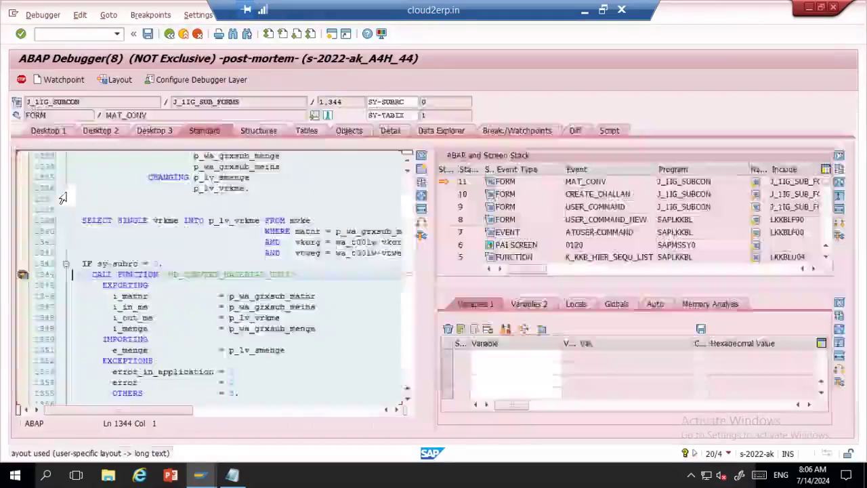
left_click(23, 264)
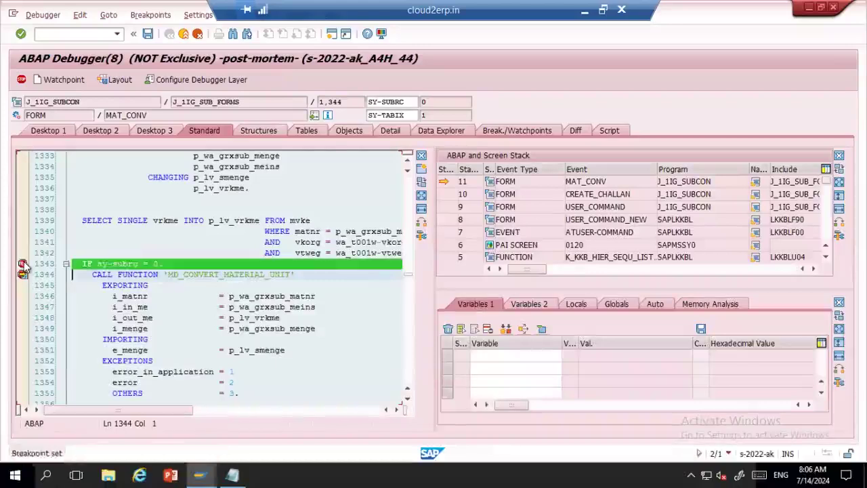
left_click(141, 263)
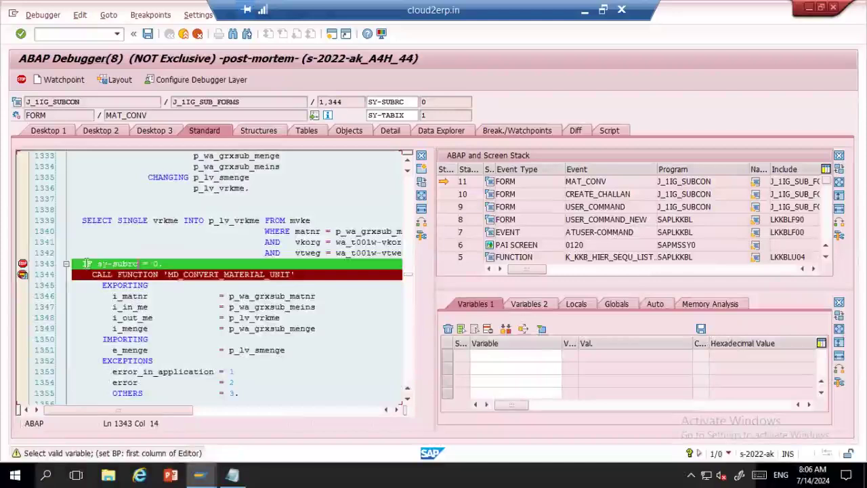
- Check where the IF block from line 1343 ends and remove the breakpoints from lines 1344 and 1343
double_click(86, 264)
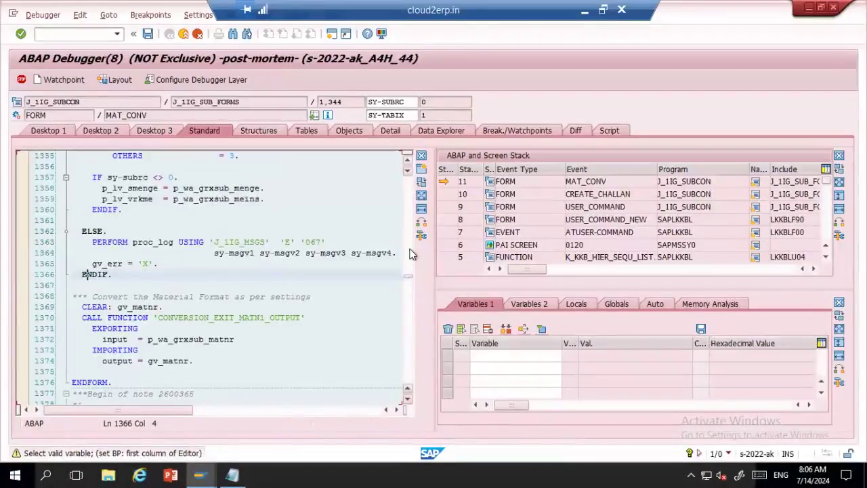
scroll(412, 253, "up", 7)
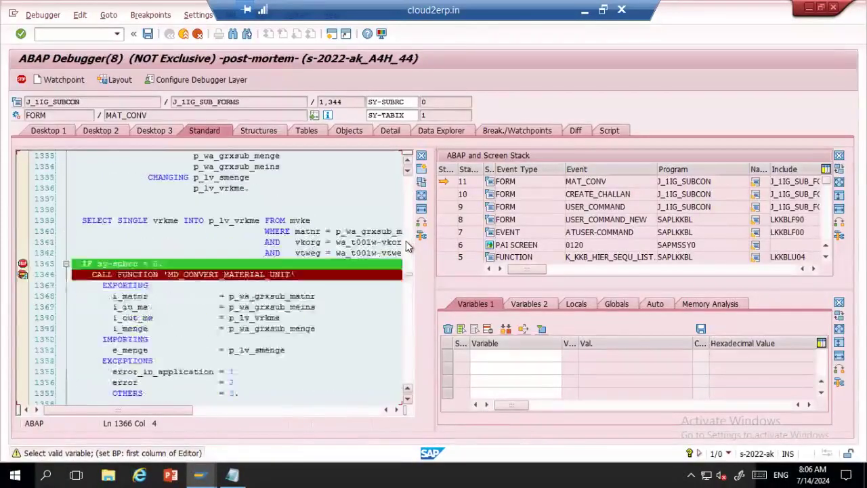
left_click(22, 274)
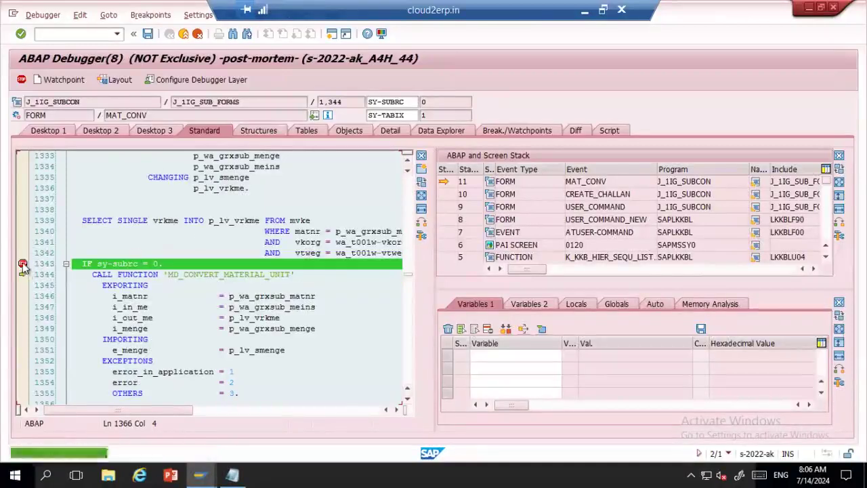
left_click(23, 264)
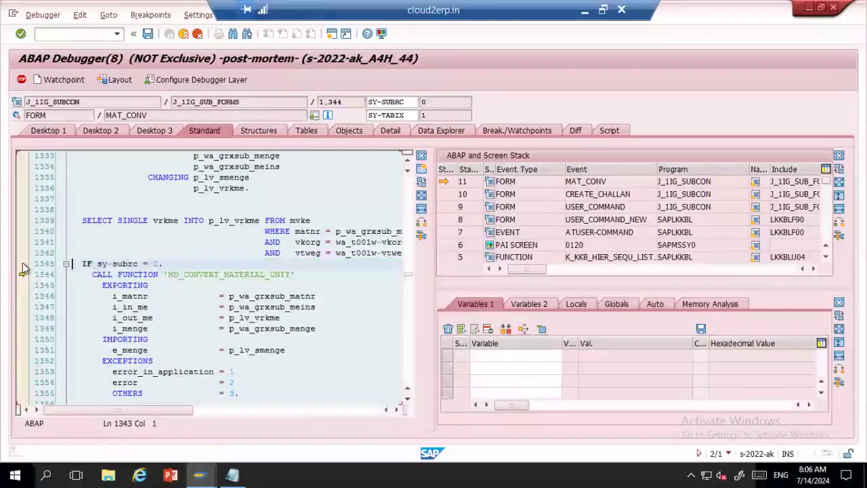
- Display the SY structure from line 1343 and enter 1 as a variable in the second variable list
double_click(106, 264)
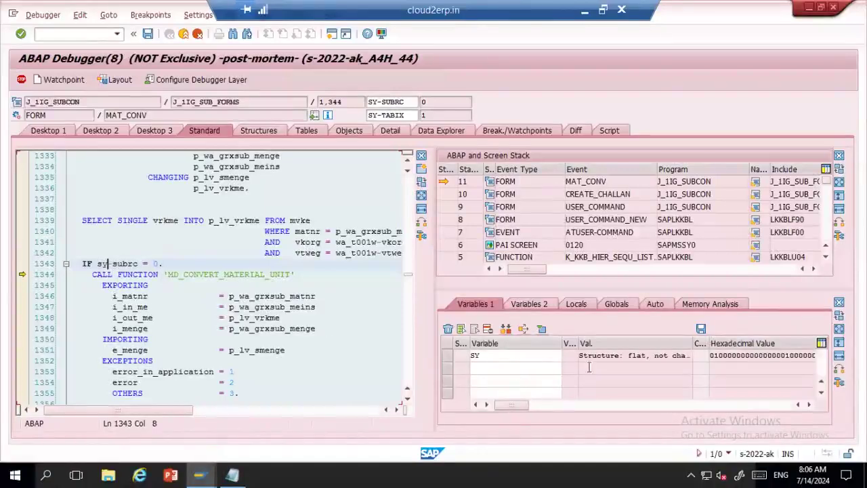
left_click_drag(519, 405, 654, 405)
left_click(528, 303)
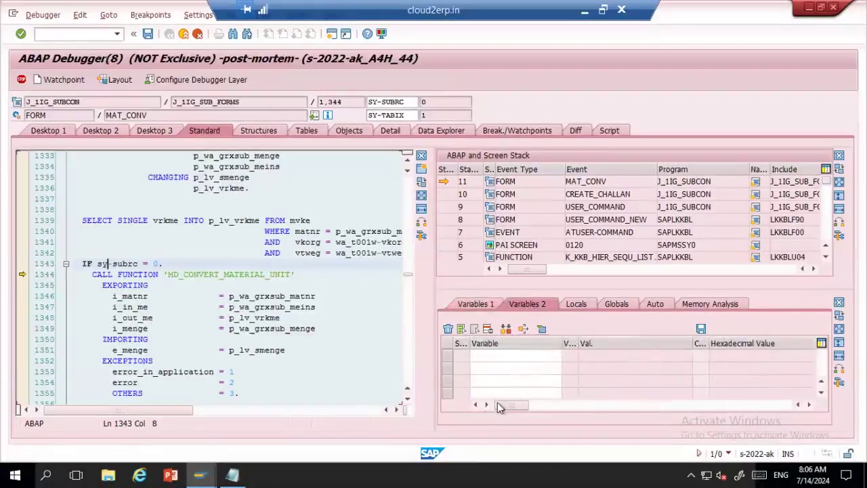
left_click(508, 359)
type("1")
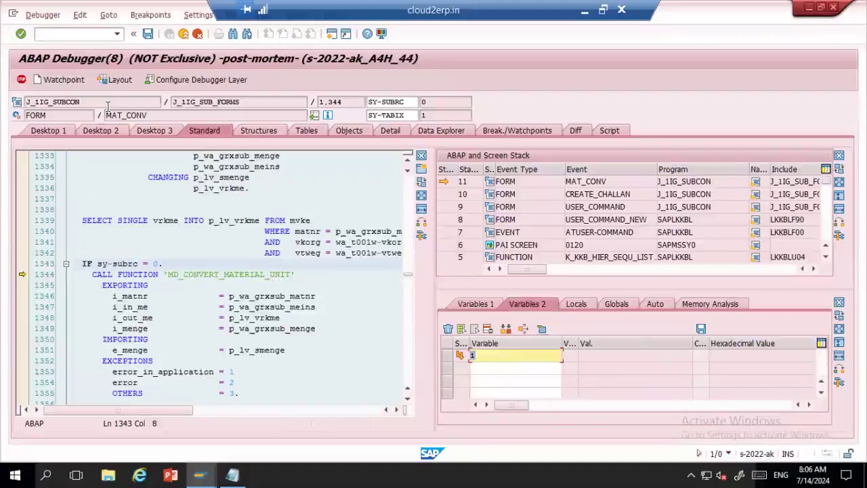
- Try to inspect the function module MD_CONVERT_MATERIAL_UNIT from its call in line 1344
double_click(139, 275)
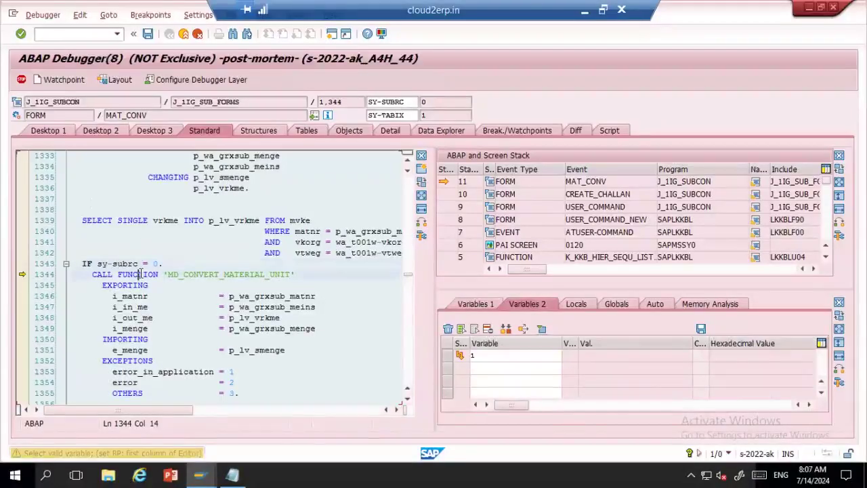
double_click(189, 274)
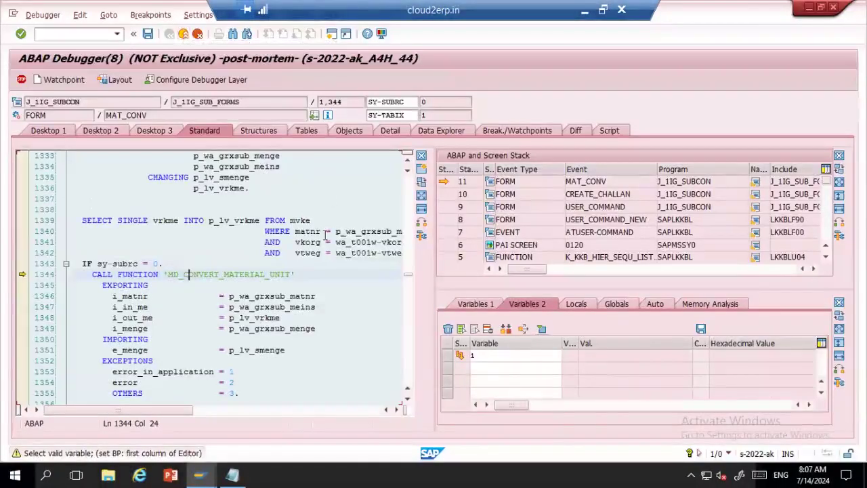
- Return to the runtime error session and try to close its window
key("alt+Tab")
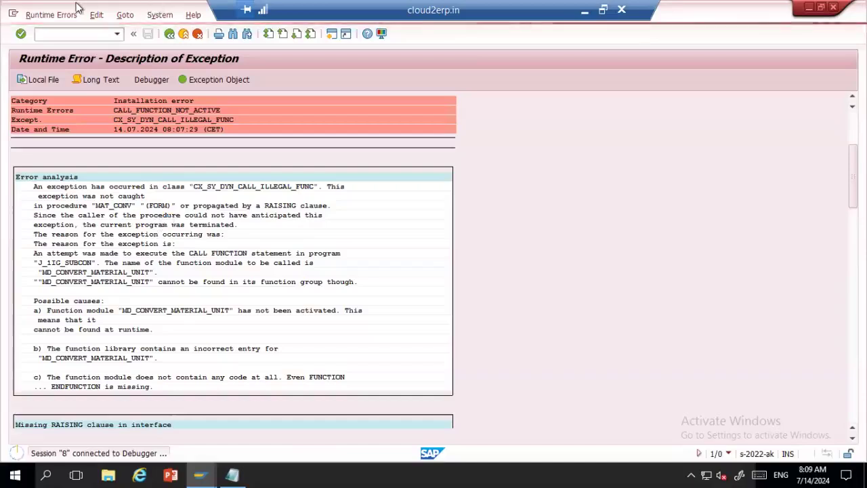
left_click(13, 15)
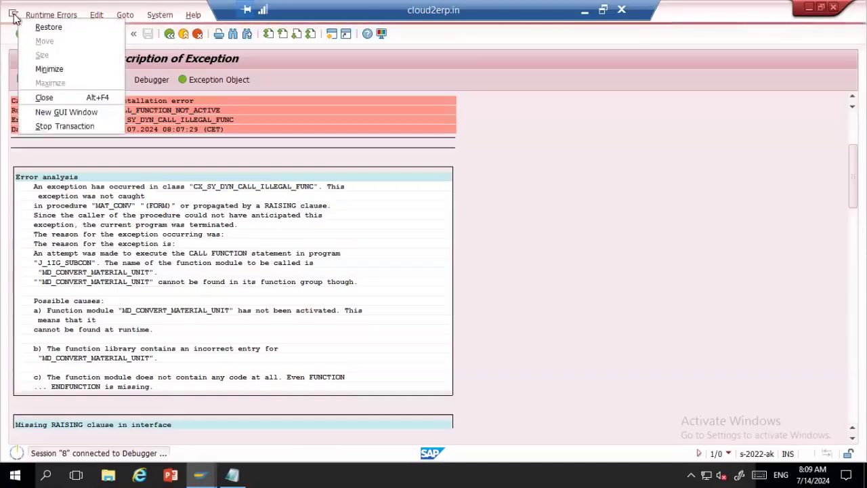
left_click(61, 96)
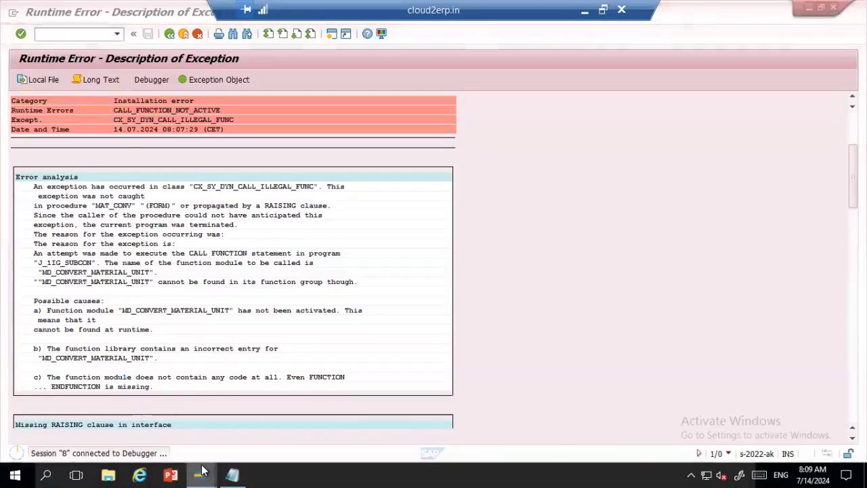
- Switch to the subcontracting purchase order session and start transaction MM02
mouse_move(202, 470)
mouse_move(614, 414)
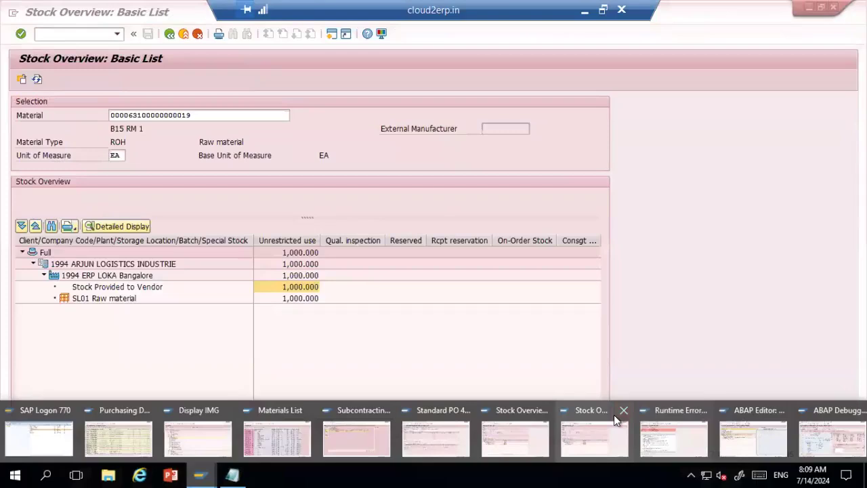
left_click(425, 430)
left_click(43, 34)
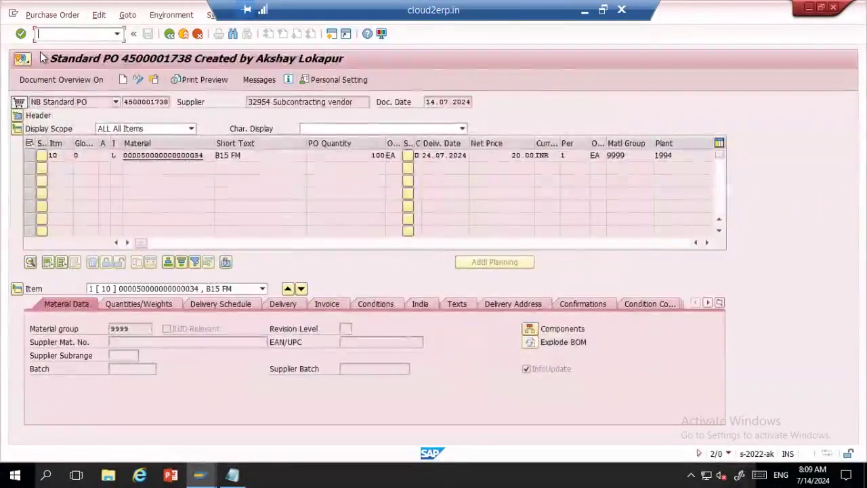
type("/o")
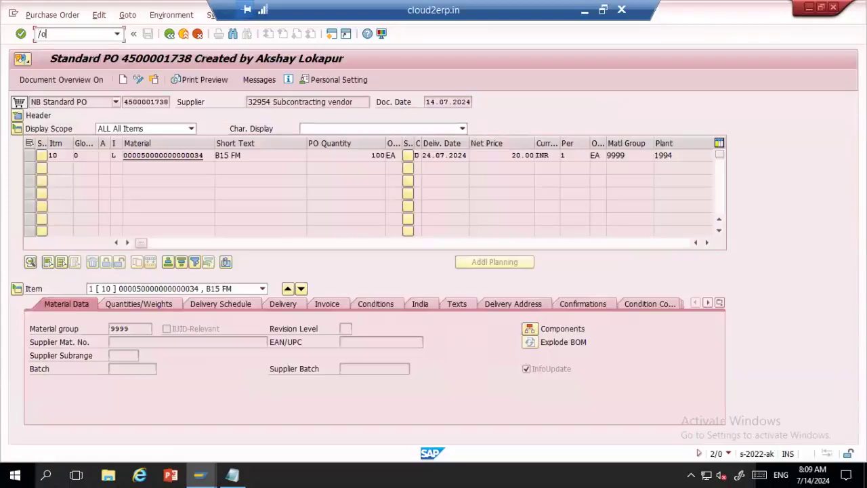
type("nmm02")
key("Return")
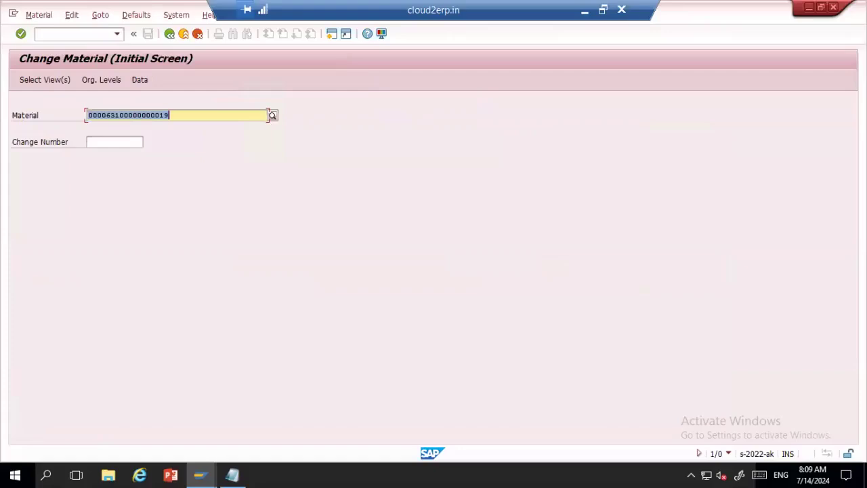
key("Return")
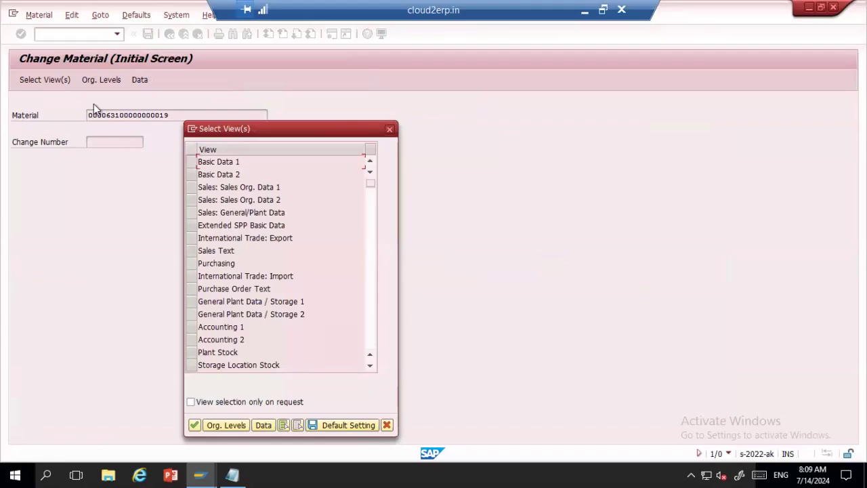
left_click(191, 164)
left_click(192, 174)
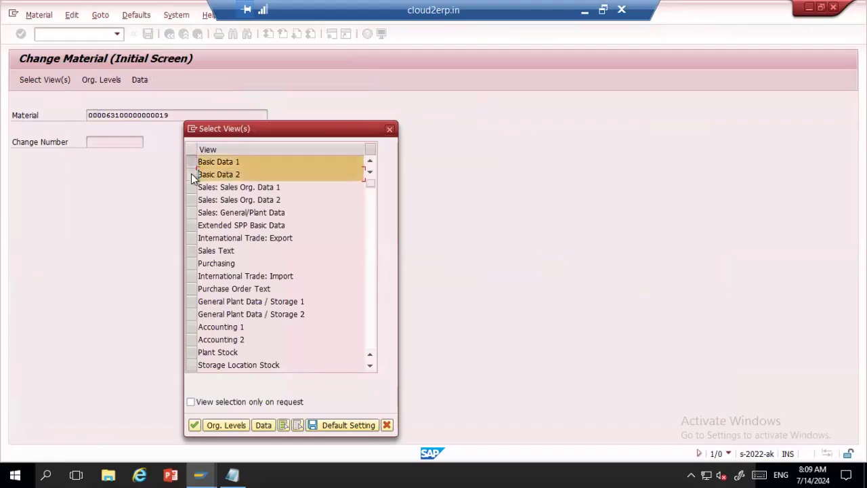
left_click(229, 425)
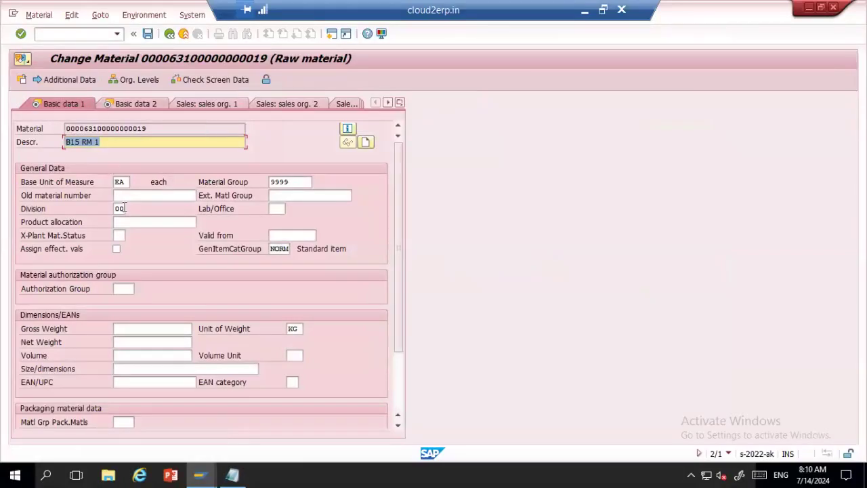
- Browse the available base units of measure and try to change the material's base unit to PC
left_click(123, 180)
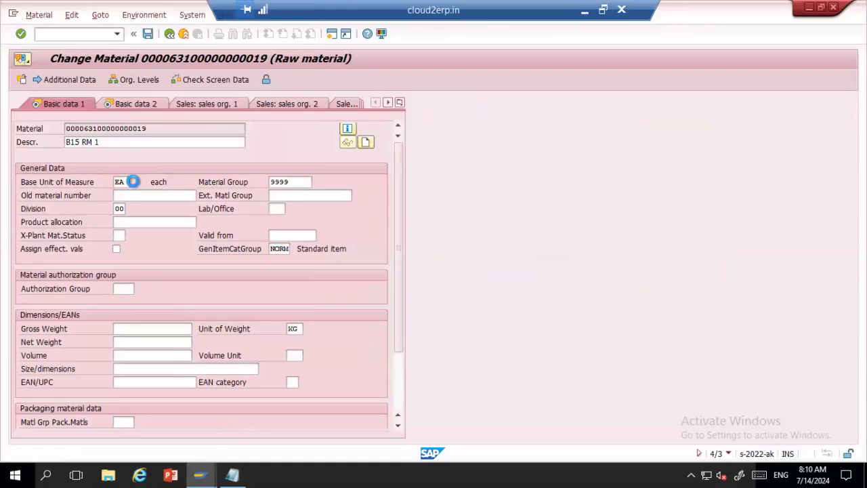
left_click(134, 181)
left_click(295, 216)
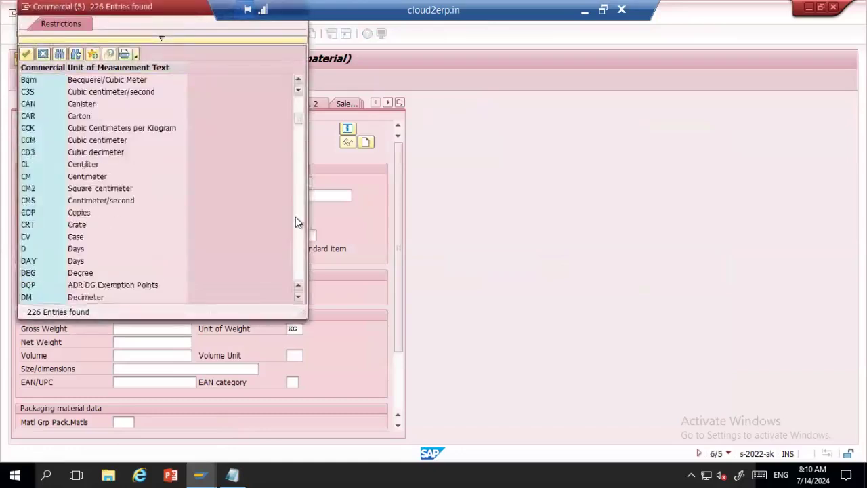
left_click(295, 222)
left_click(296, 222)
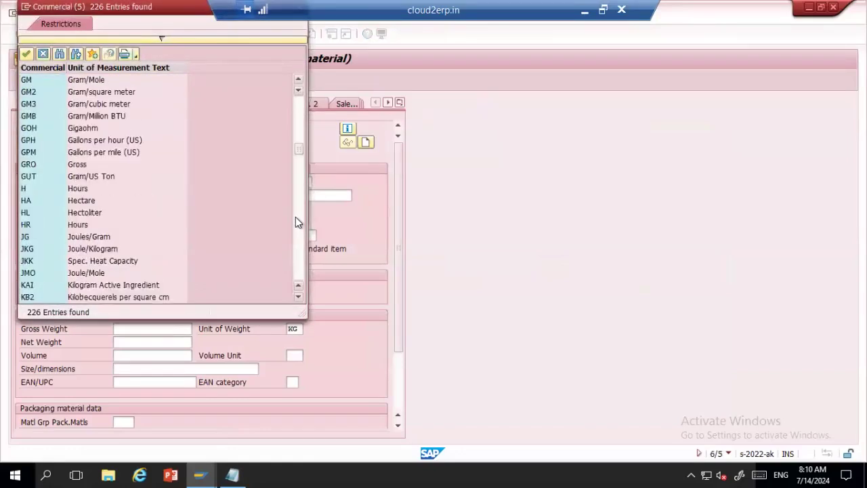
left_click(43, 55)
type("PC")
key("Tab")
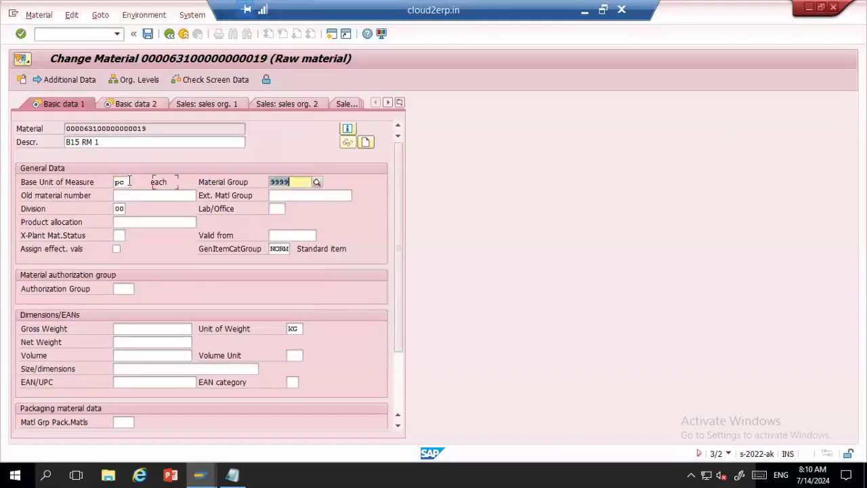
left_click(134, 183)
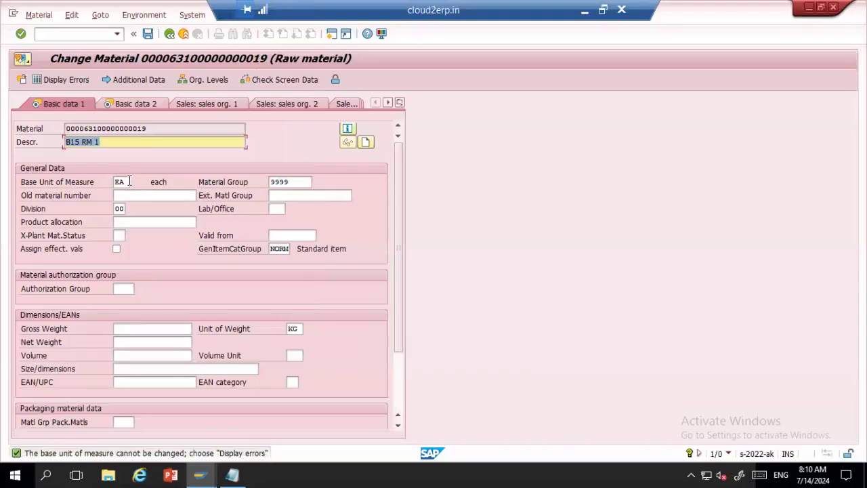
- Display the errors for the base unit of measure change and return to the material's basic data
left_click(63, 77)
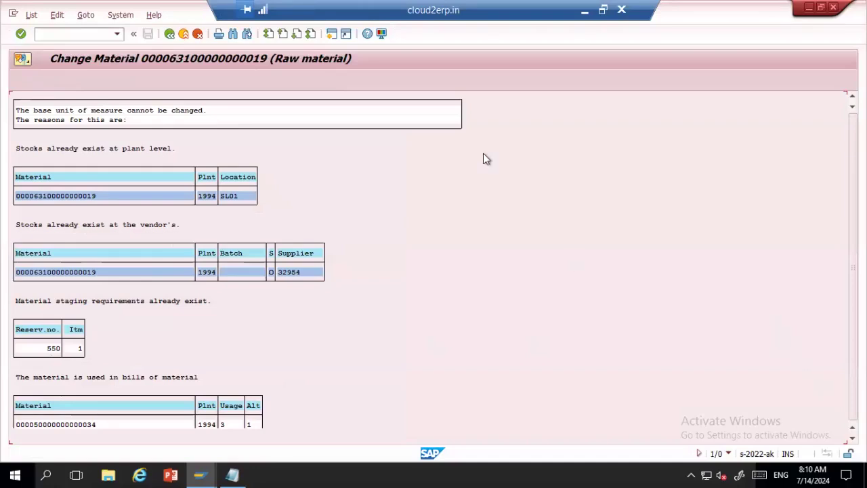
key("F3")
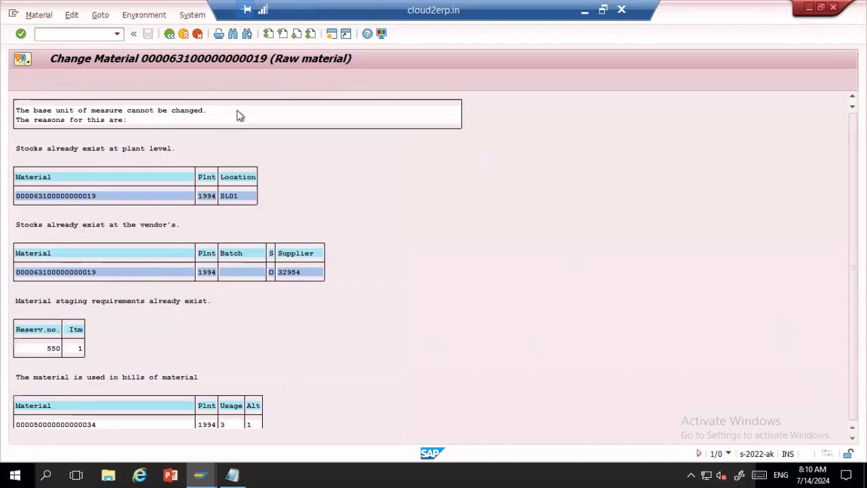
- Copy the material number from the Basic Data 1 view
key("shift+Tab")
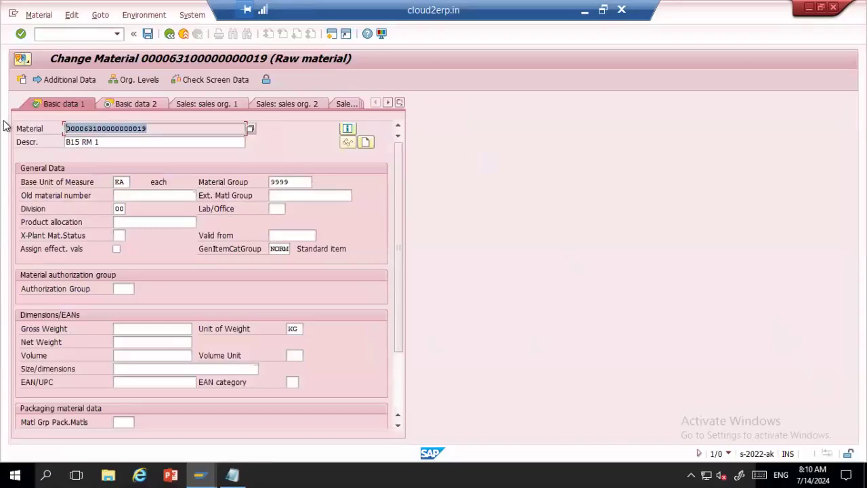
key("ctrl+c")
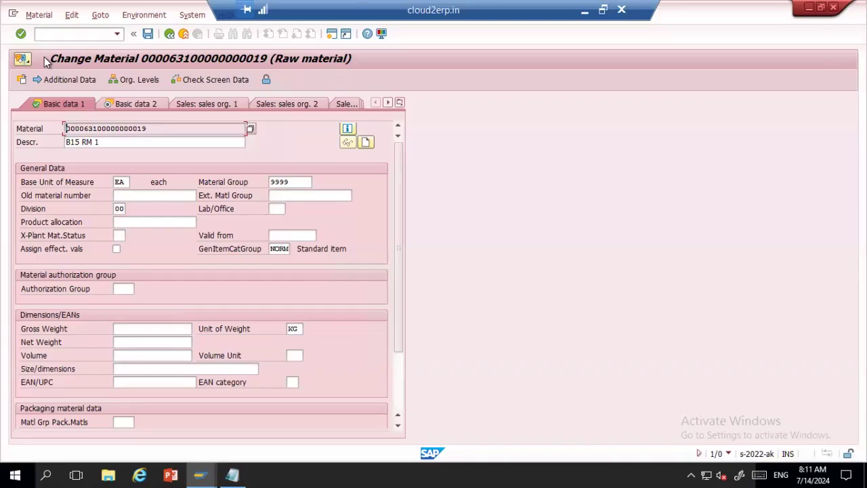
- Add an alternative unit of measure of 1 PC in the material's additional units of measure data and save the material
left_click(63, 82)
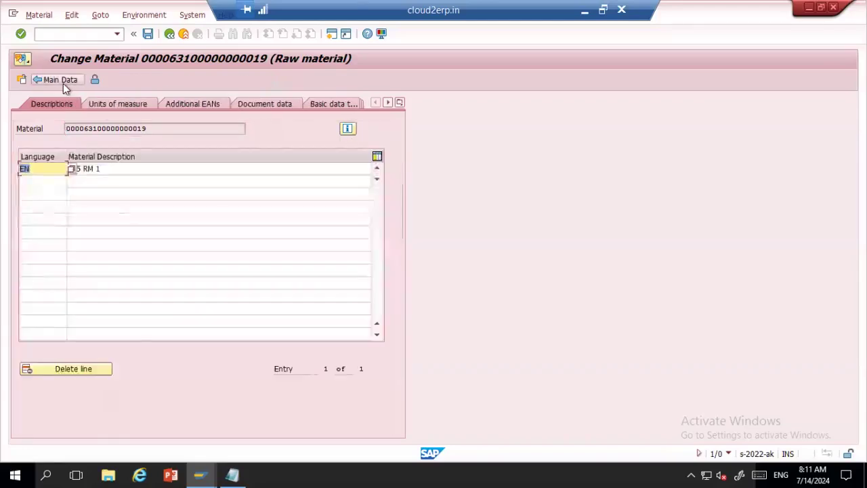
left_click(110, 104)
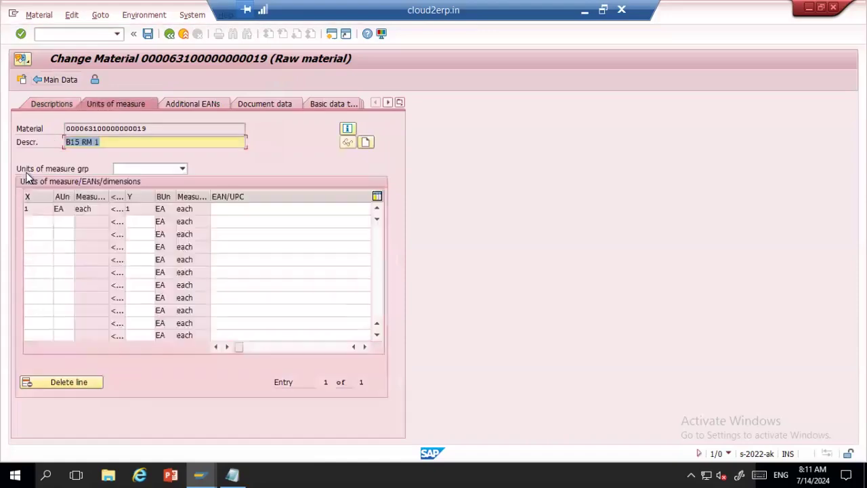
left_click(31, 222)
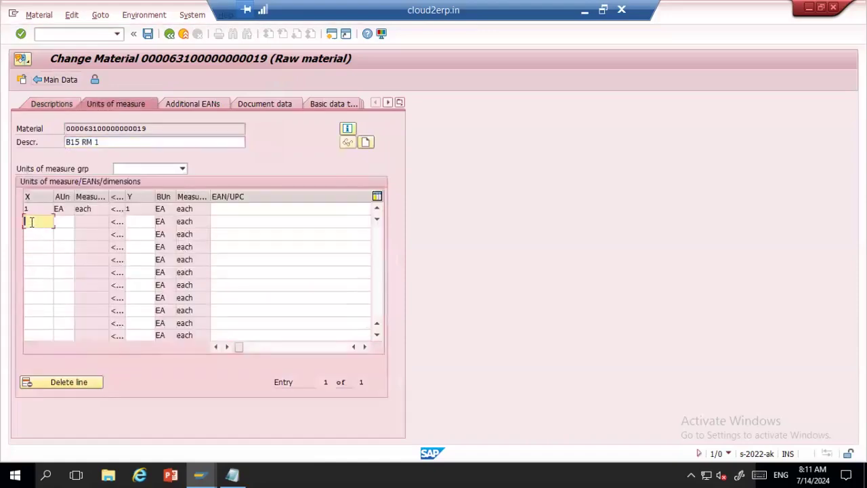
type("1")
key("Tab")
type("EA")
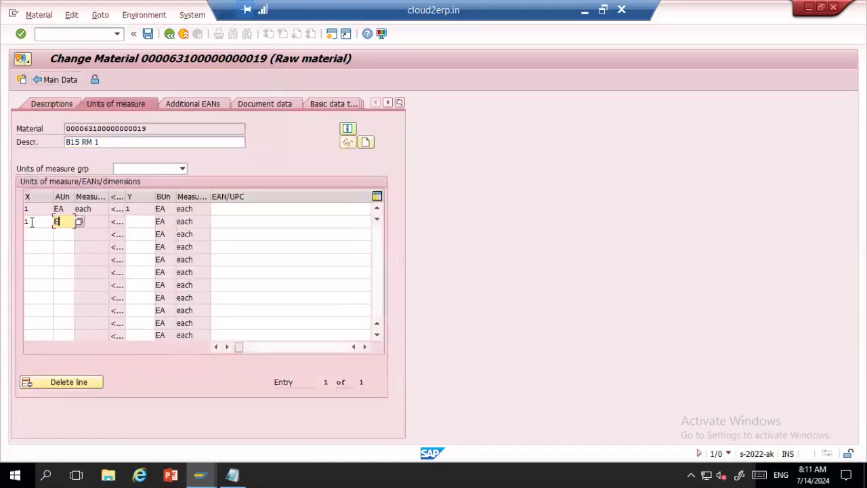
key("Tab")
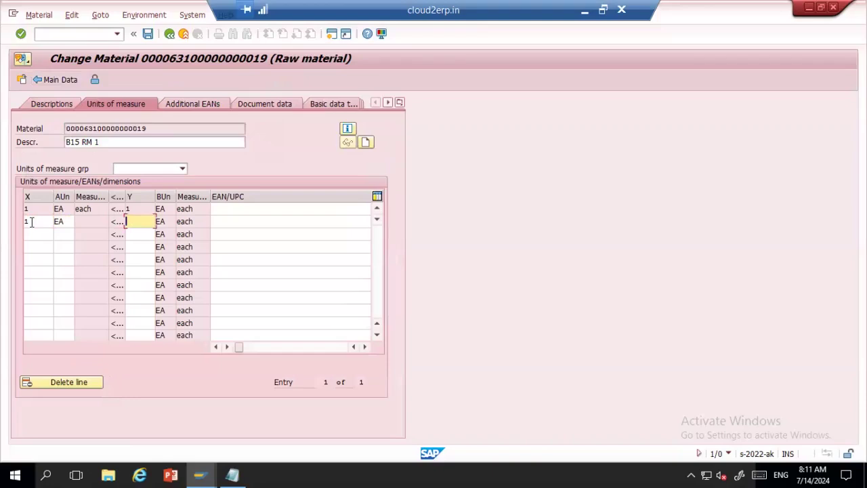
left_click(64, 221)
key("BackSpace")
key("BackSpace")
type("pc")
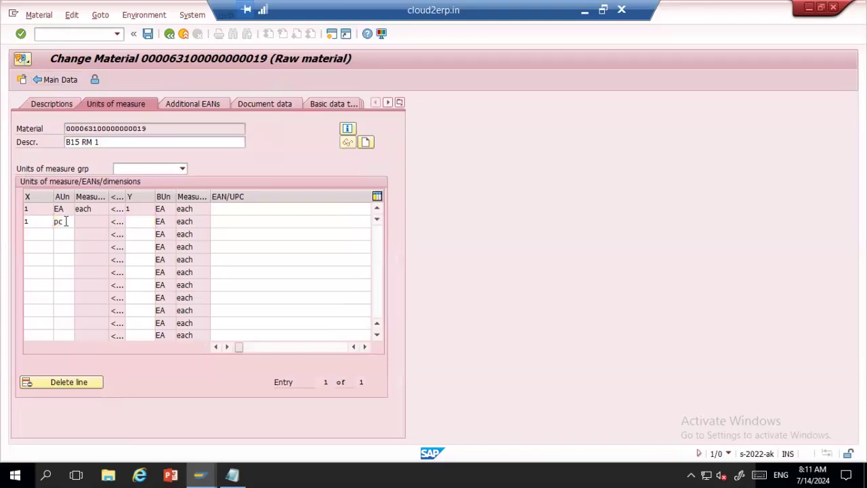
key("Return")
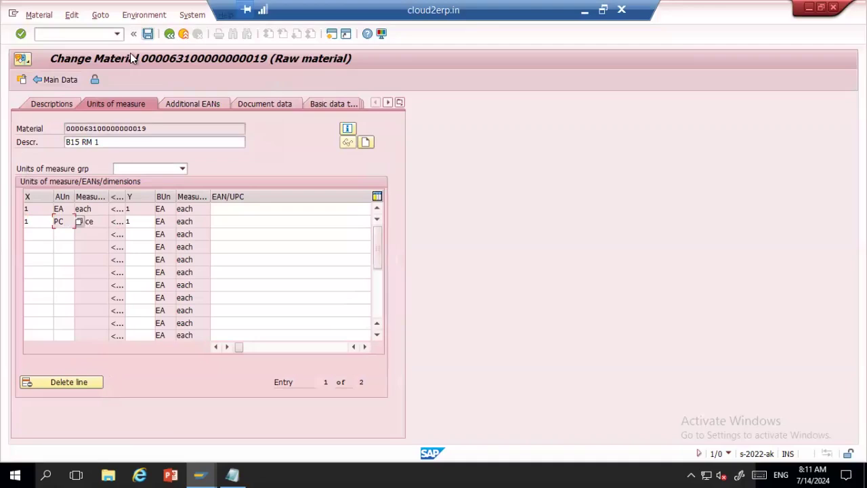
key("ctrl+s")
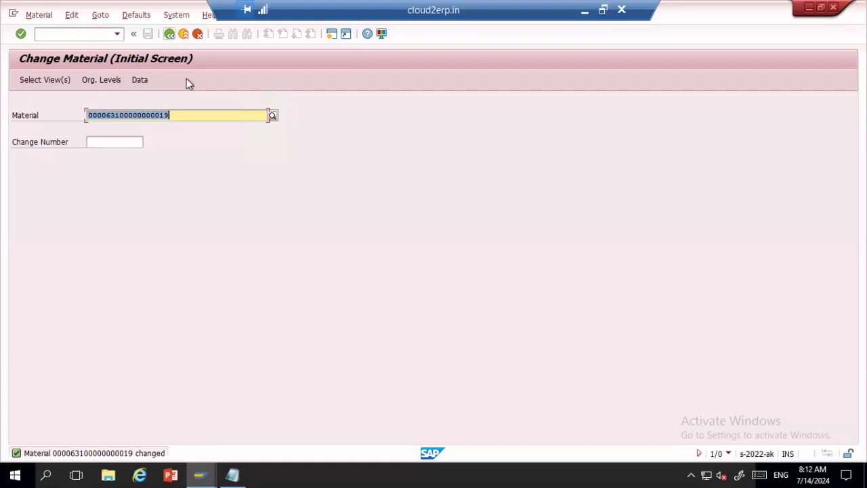
key("Return")
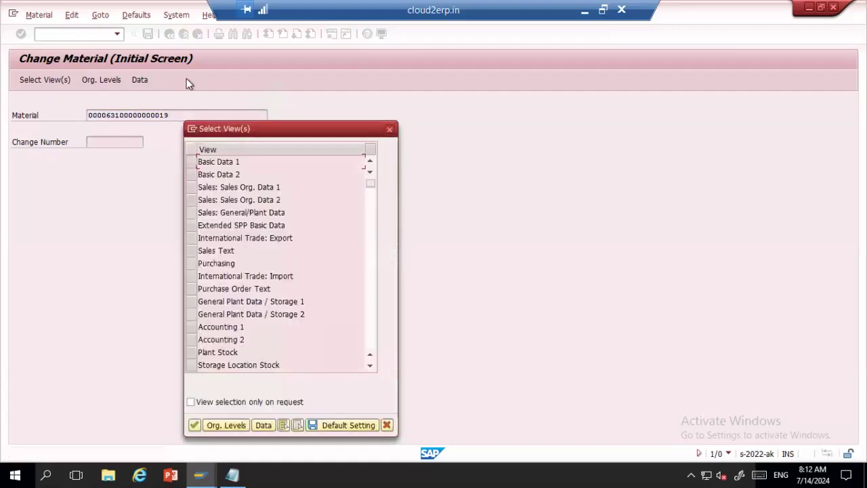
left_click(192, 164)
key("Return")
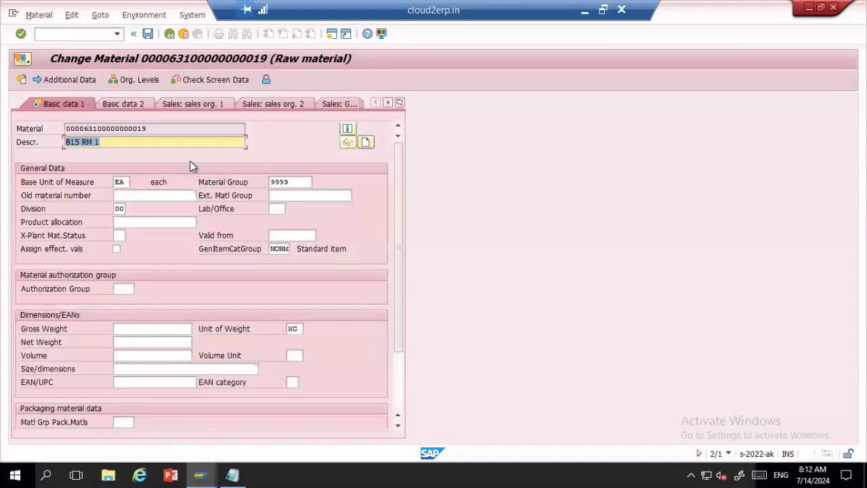
left_click(400, 103)
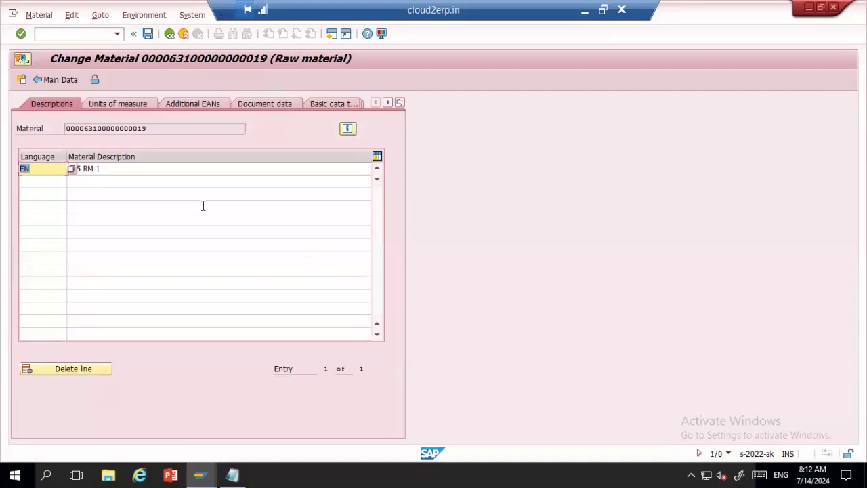
left_click(118, 104)
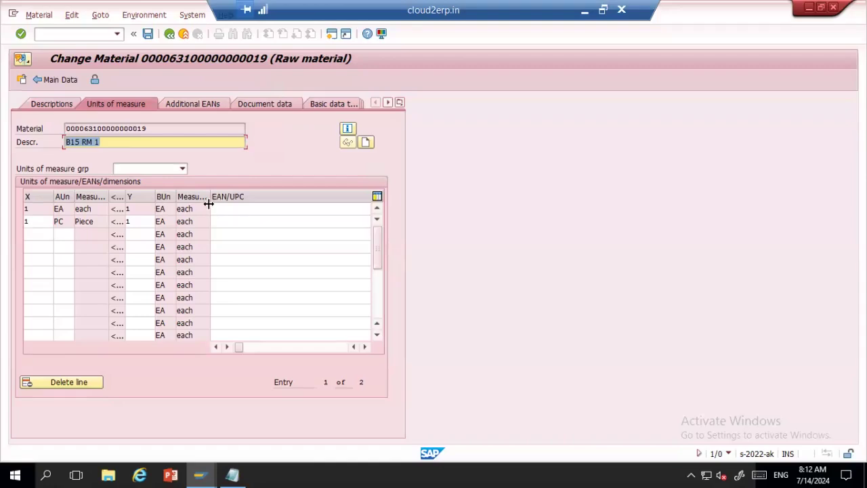
left_click(182, 168)
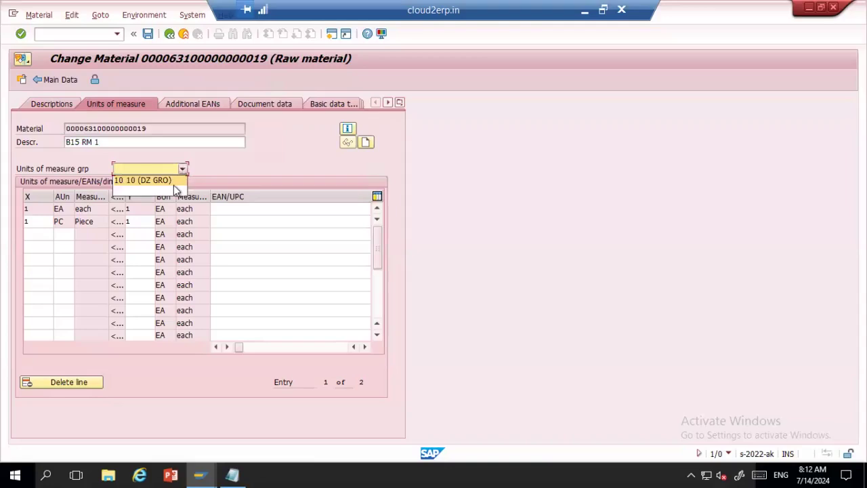
left_click(169, 181)
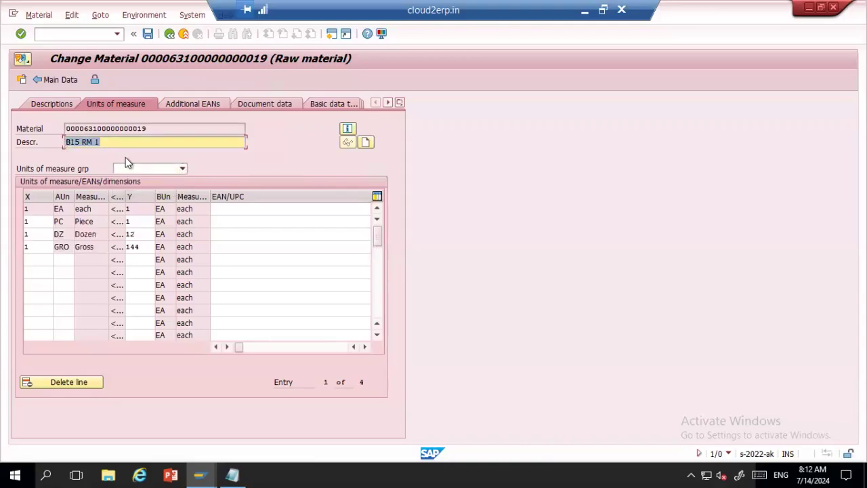
key("ctrl+s")
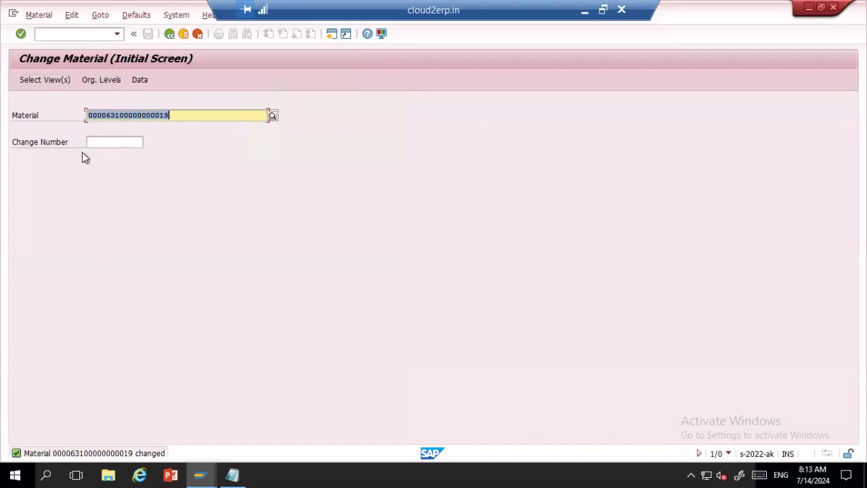
- Switch back to the Subcontracting Challan/Invoice (India) transaction
key("ctrl+slash")
key("Down")
left_click(82, 57)
key("Return")
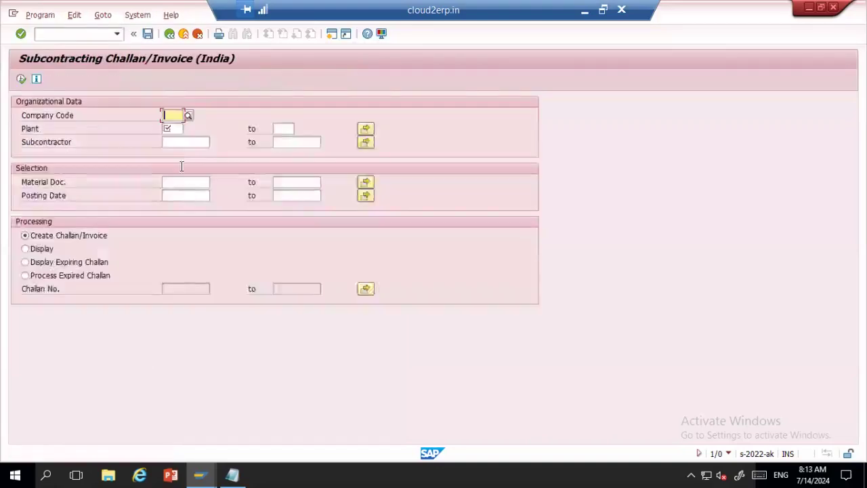
key("Down")
key("Tab")
key("Down")
key("Tab")
key("Tab")
key("Tab")
key("Down")
key("Tab")
key("Tab")
key("Tab")
key("Down")
key("Return")
- Execute the challan selection, select the listed entry and try to create its challan
left_click(24, 85)
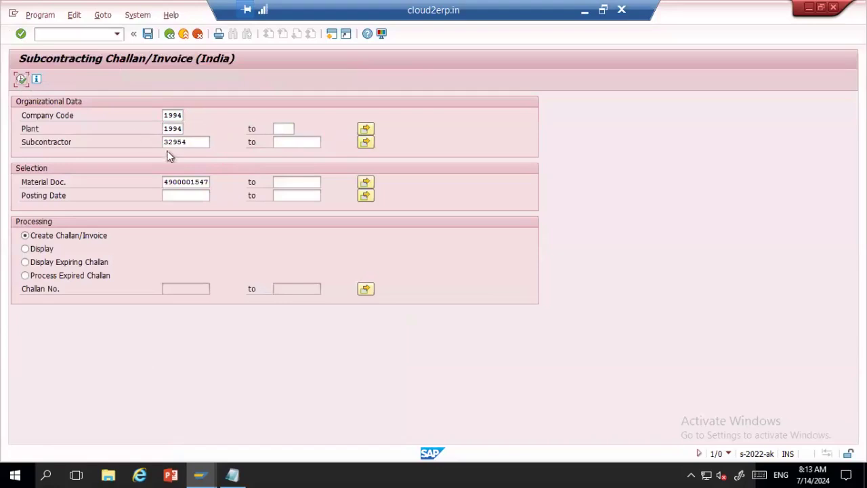
left_click(21, 80)
left_click(19, 148)
left_click(220, 80)
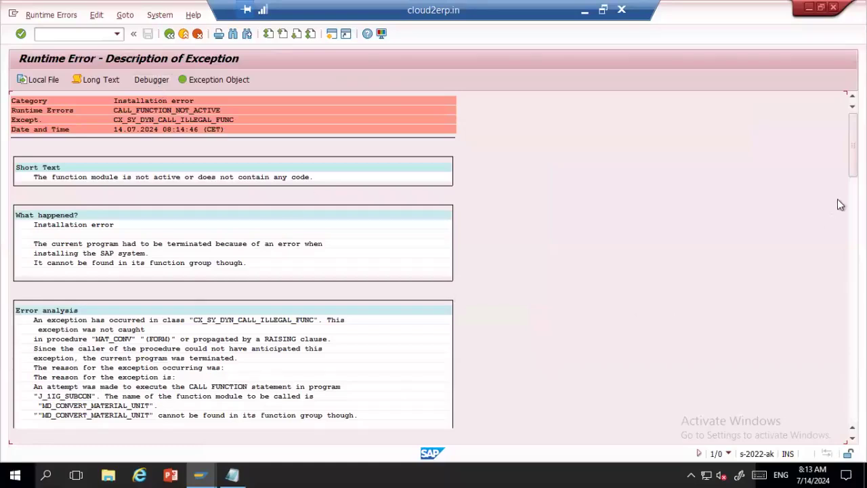
- Examine the runtime error's analysis and source code extract, and open the dump in the ABAP debugger
scroll(233, 271, "down", 5)
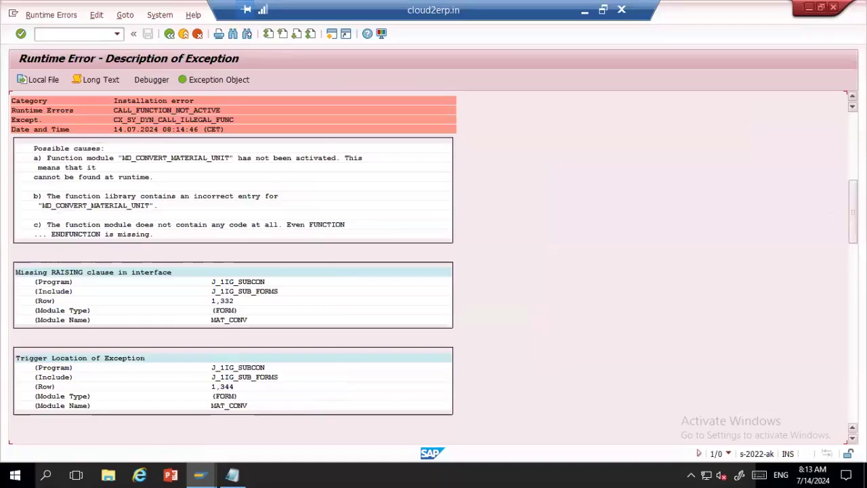
scroll(233, 285, "down", 5)
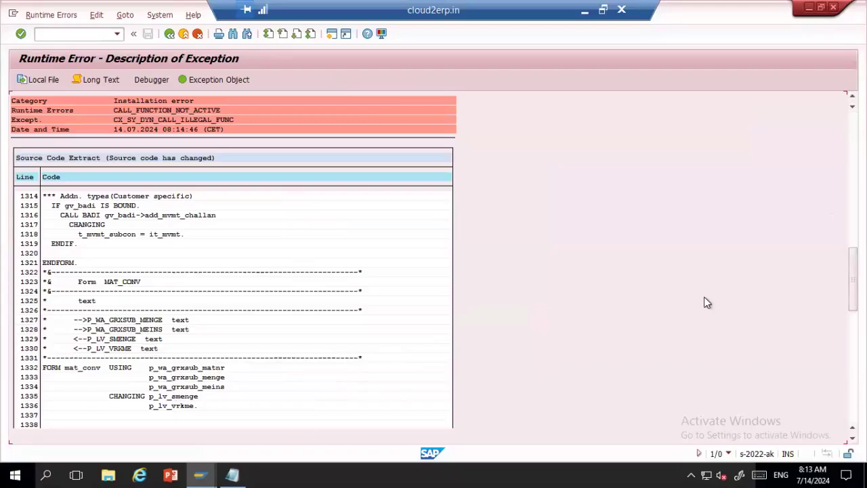
scroll(565, 329, "down", 5)
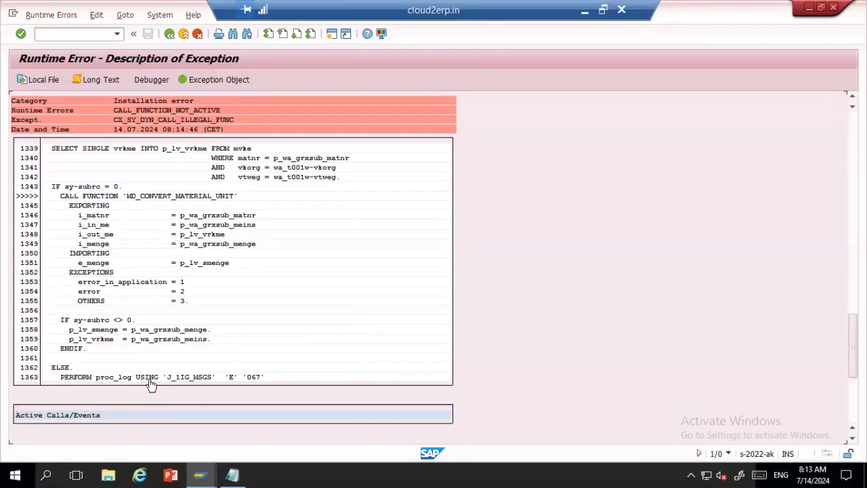
left_click(152, 80)
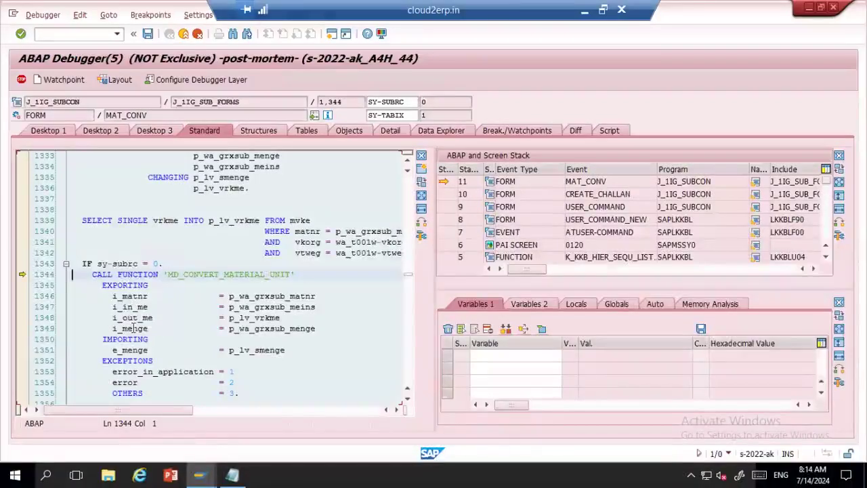
- Inspect the output unit parameter i_out_me and add the variable P_LV_VRKME to the debugger's watched variables
double_click(129, 319)
double_click(129, 318)
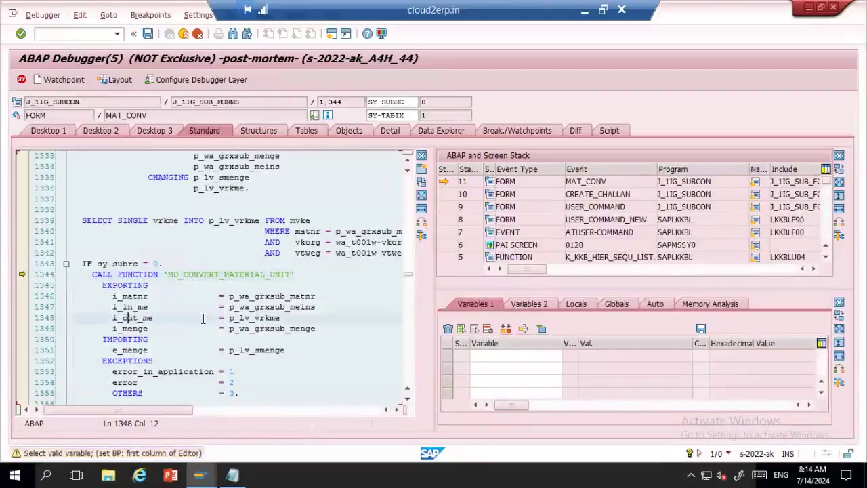
double_click(244, 318)
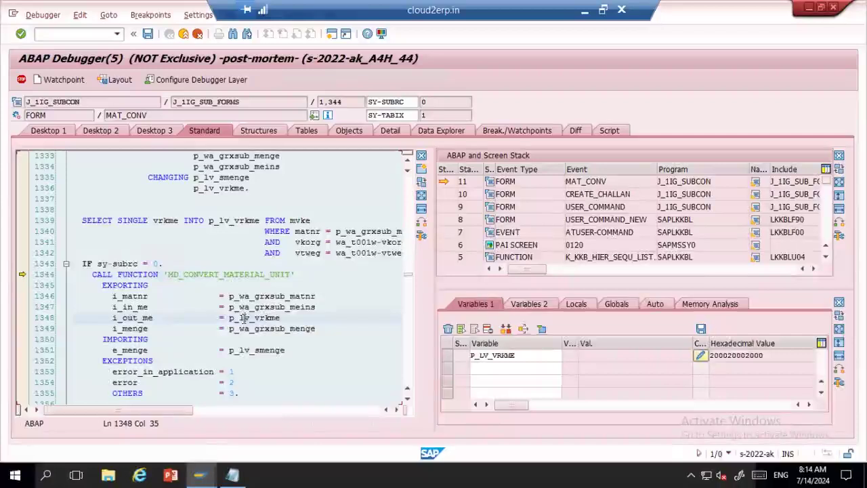
double_click(147, 317)
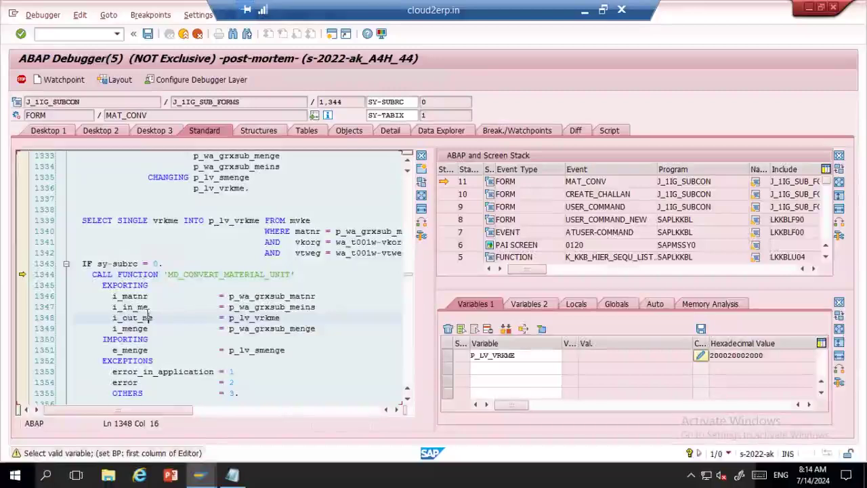
- Set the value of P_LV_VRKME to car in the debugger's first variables list
left_click(700, 357)
left_click(701, 356)
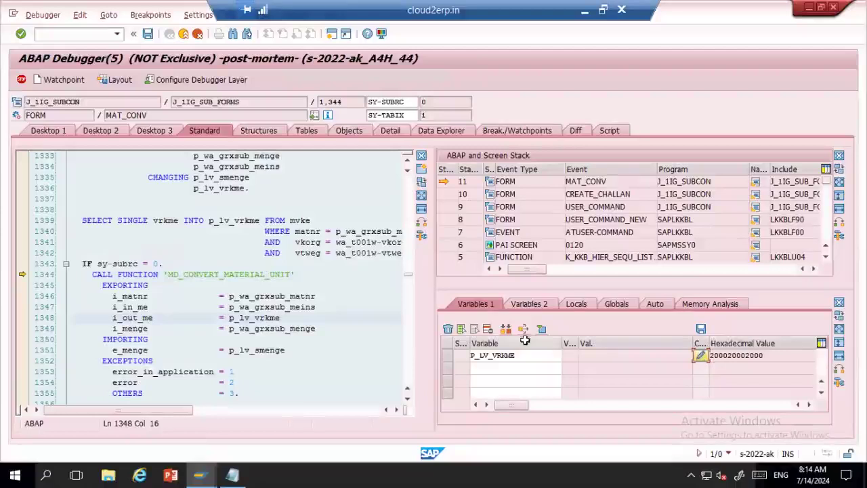
left_click(534, 303)
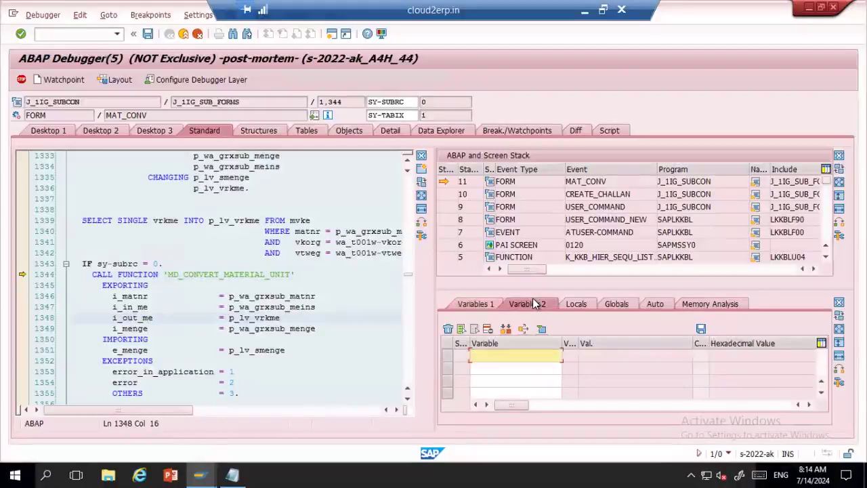
left_click(473, 306)
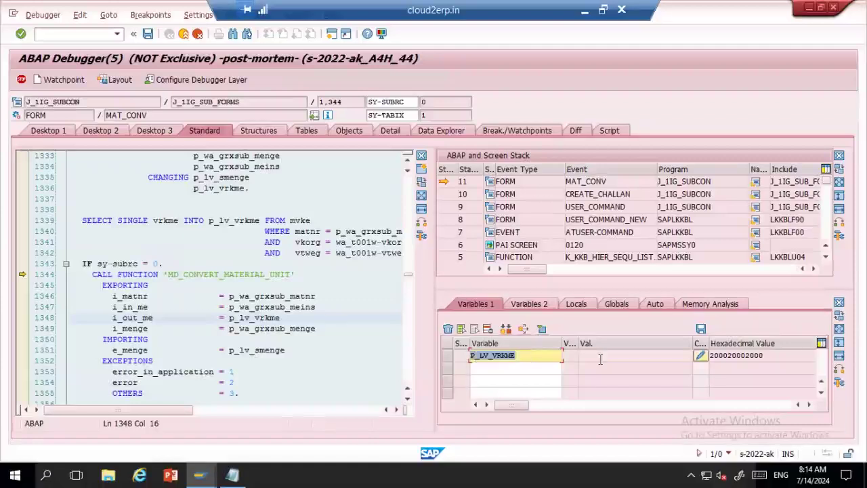
left_click(701, 356)
type("car")
key("Return")
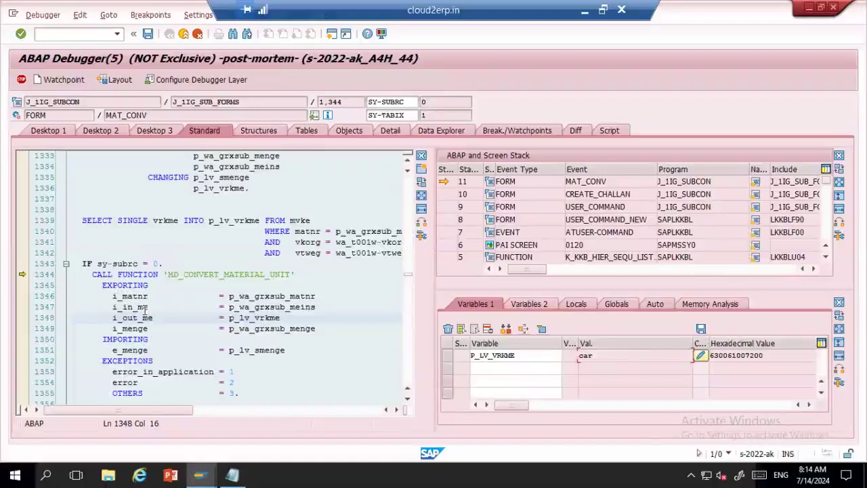
- Check the breakpoint creation dialog without adding an entry, and add the SY structure from line 1343 to the watched variables
left_click(21, 80)
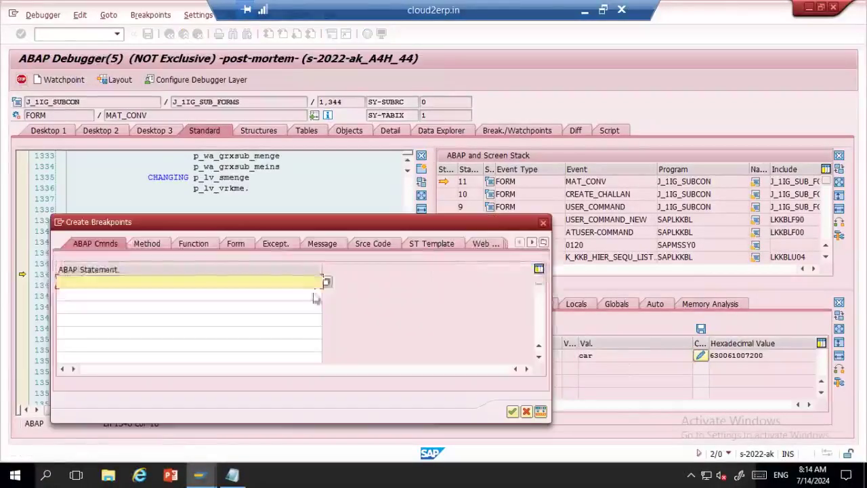
left_click(512, 412)
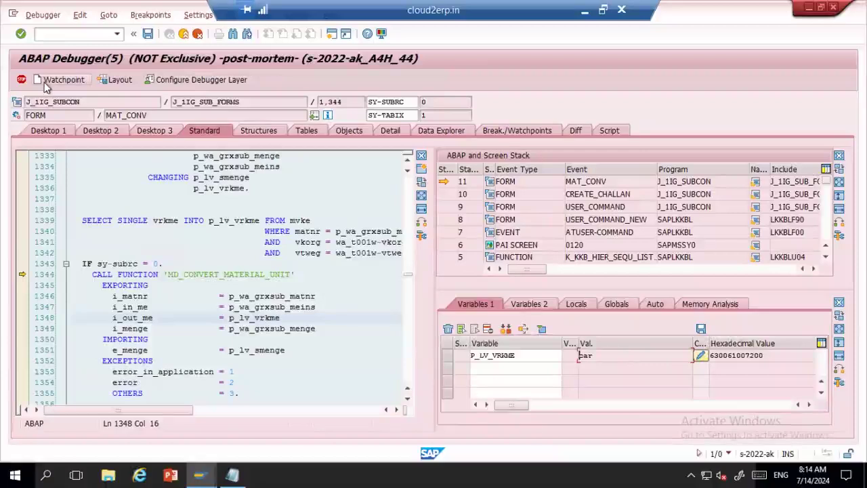
double_click(118, 274)
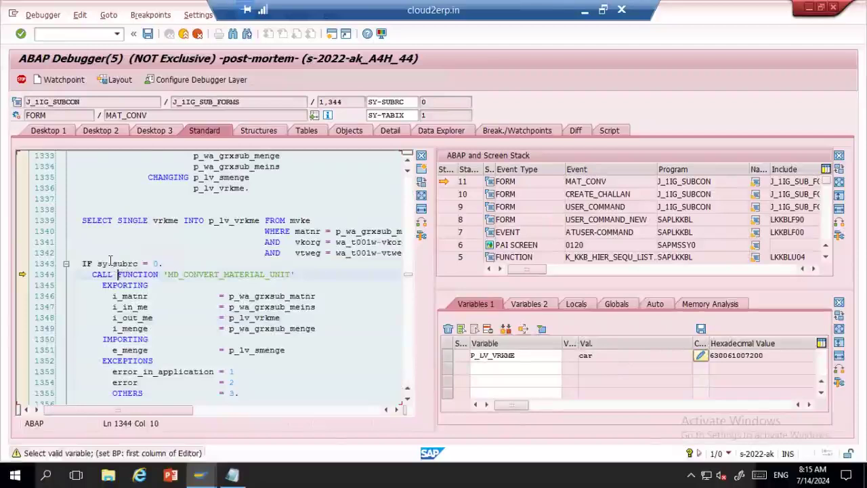
double_click(110, 263)
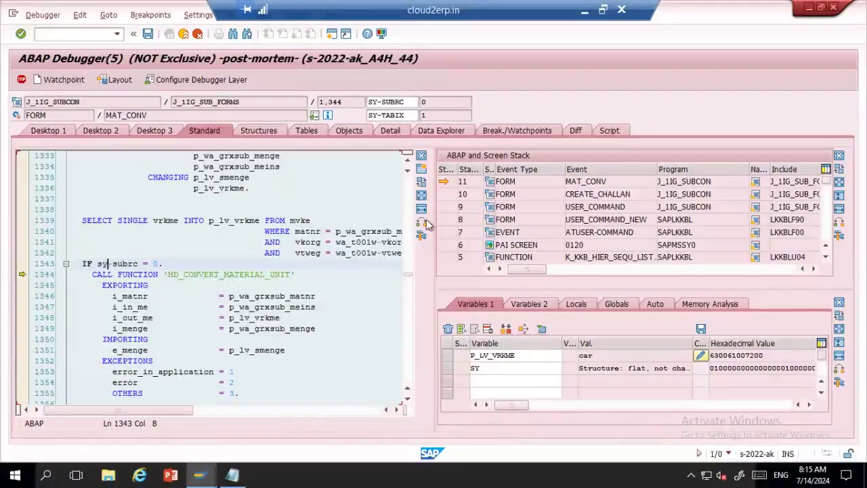
- View the failing function call in another debugger desktop and open include J_1IG_SUB_FORMS in the ABAP Editor
left_click(157, 131)
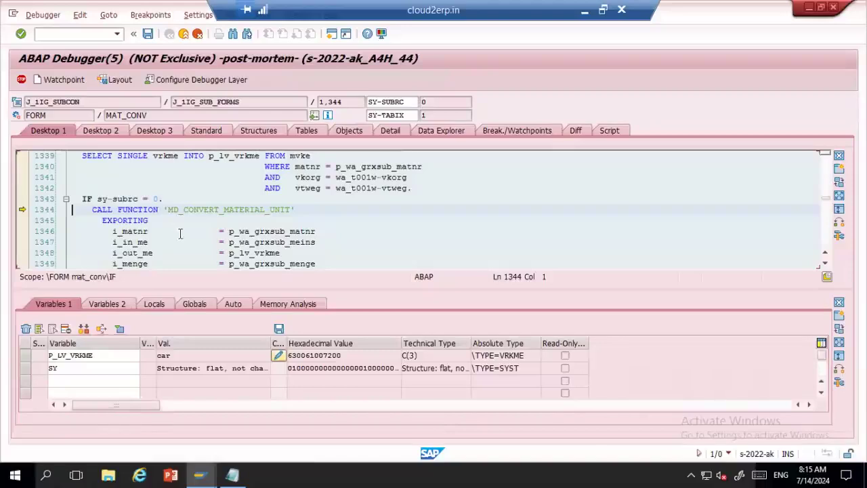
left_click(17, 103)
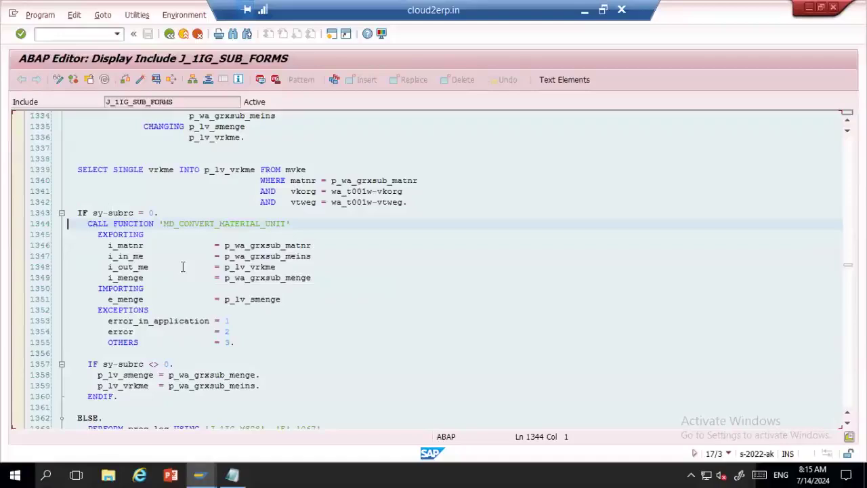
- Activate include J_1IG_SUB_FORMS and run its program to open the Subcontracting Challan/Invoice (India) selection
left_click(141, 82)
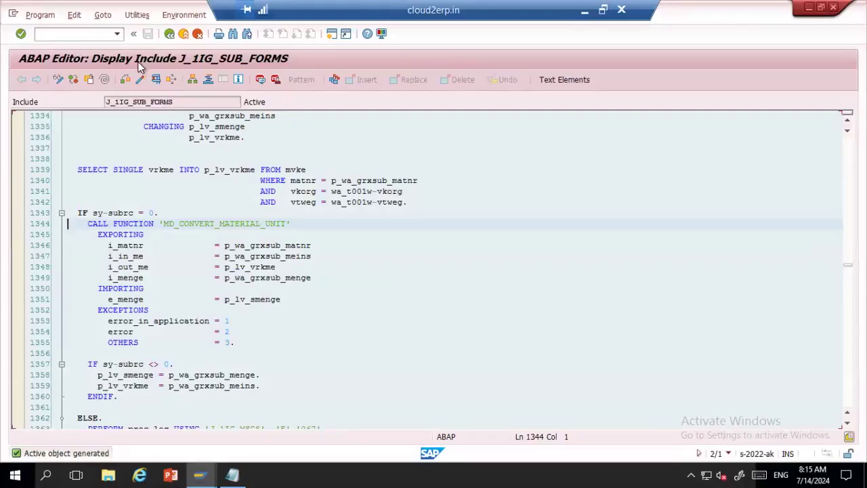
left_click(156, 80)
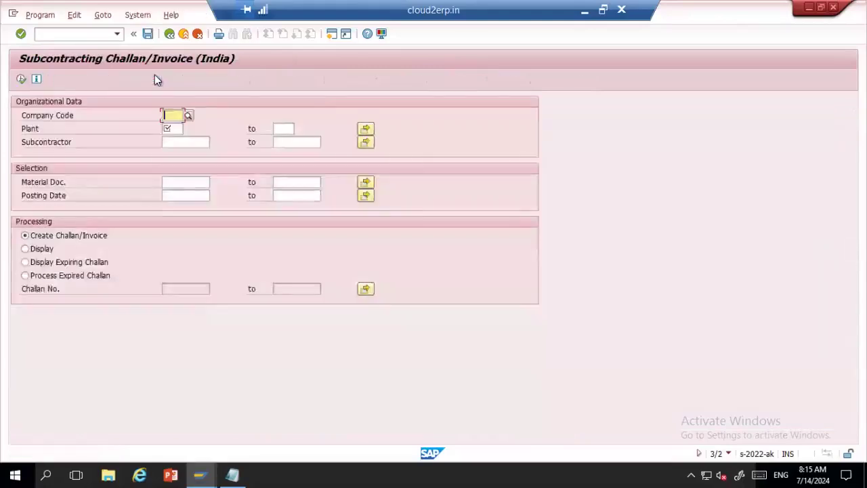
- Fill the challan selection with company code 1994 and the previously used plant, subcontractor and material document
type("1994")
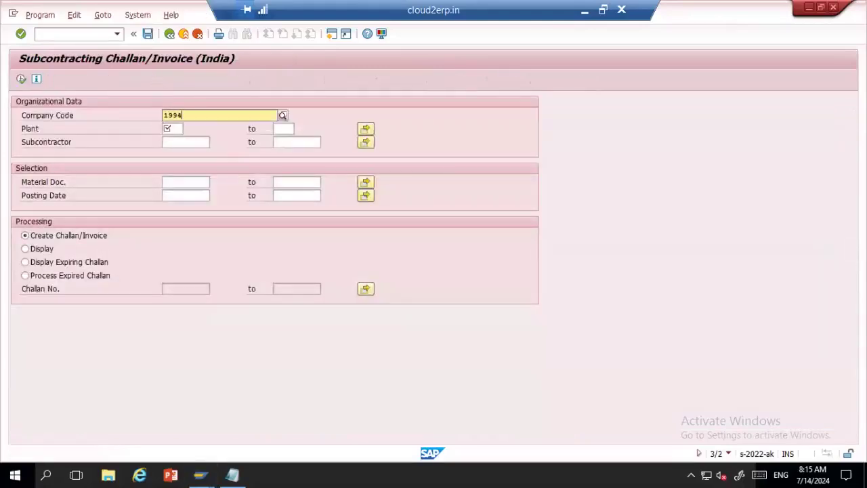
key("Tab")
key("Down")
key("Return")
key("Tab")
key("Tab")
key("Tab")
key("Down")
key("Return")
key("Tab")
key("Tab")
key("Tab")
key("Down")
key("Return")
- Execute the challan selection, mark the first listed item and try to create its subcontracting challan
left_click(21, 79)
left_click(19, 147)
left_click(226, 78)
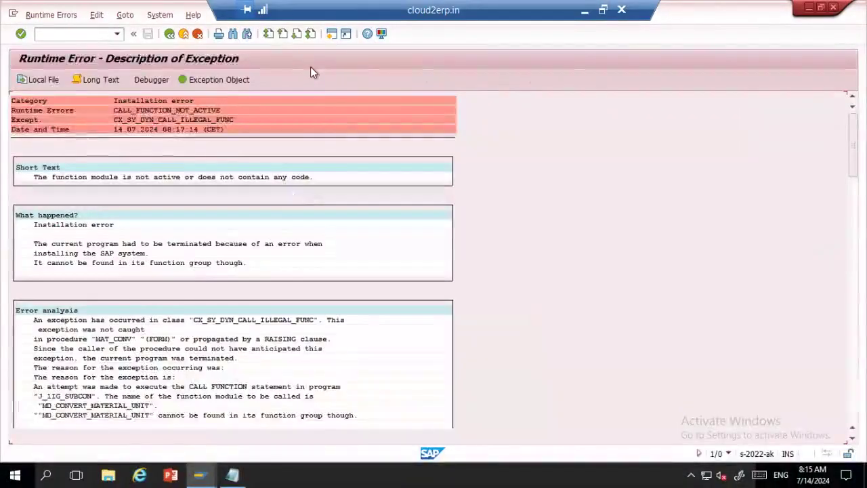
- Exit the runtime error description and its session, and stop the post-mortem debugger by confirming the application exit
key("shift+F3")
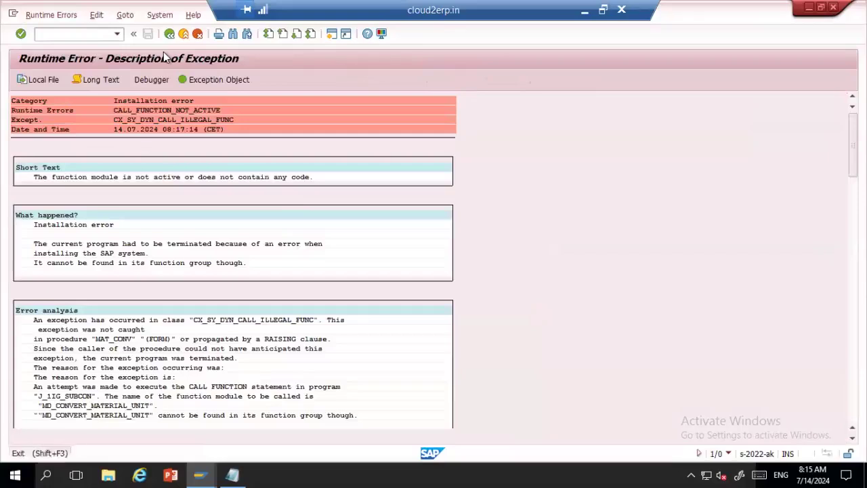
key("shift+F3")
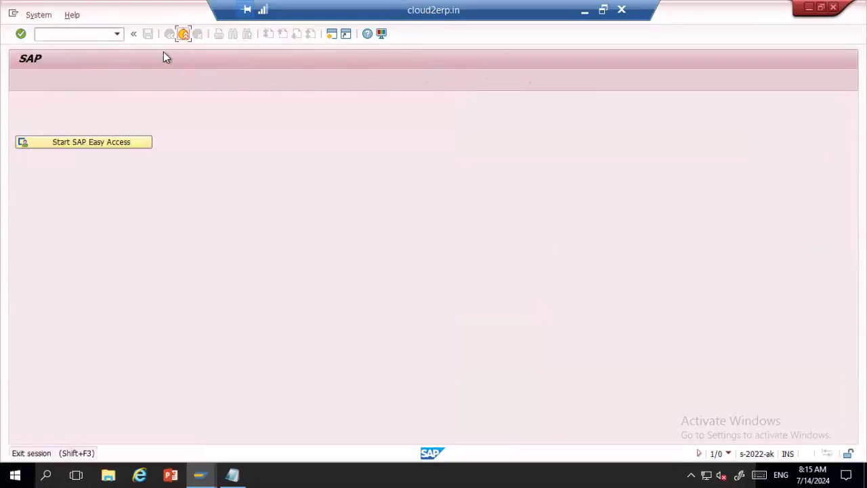
key("shift+F3")
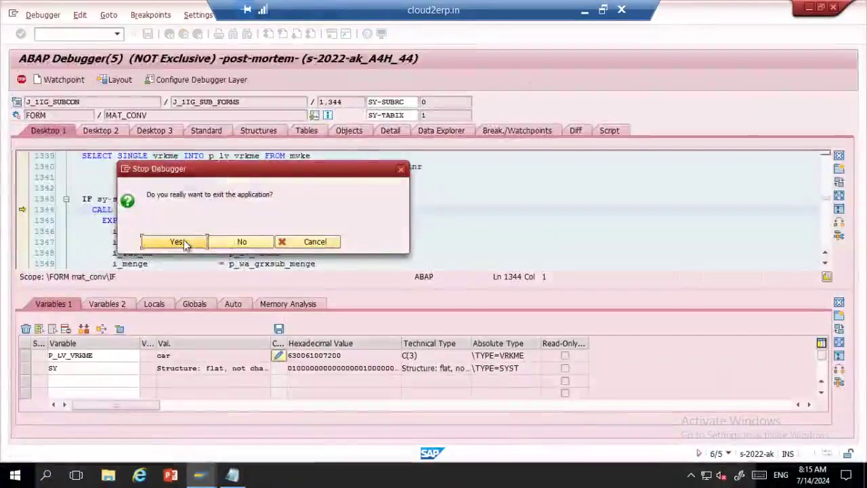
left_click(178, 242)
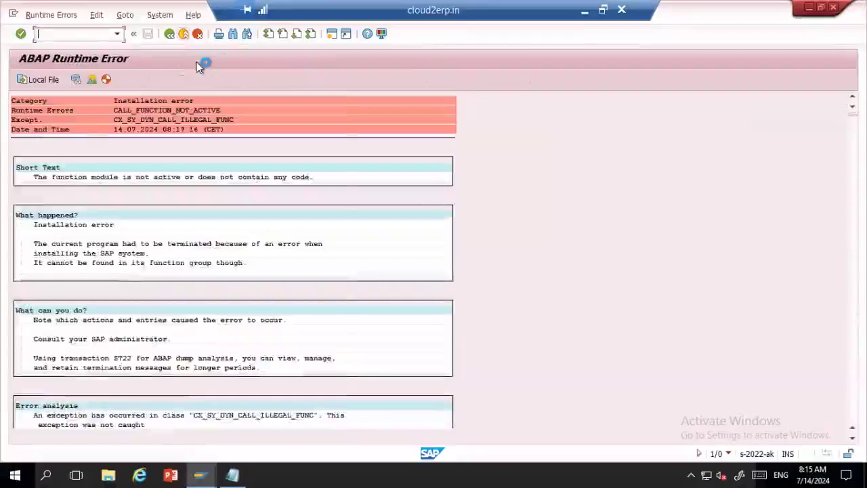
- Leave the remaining ABAP runtime error and stop the transaction in the session connected to the debugger
key("shift+F3")
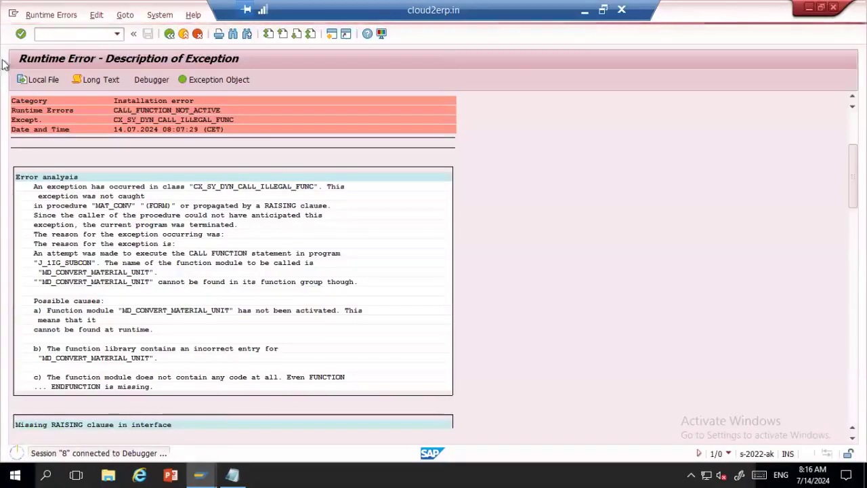
left_click(11, 19)
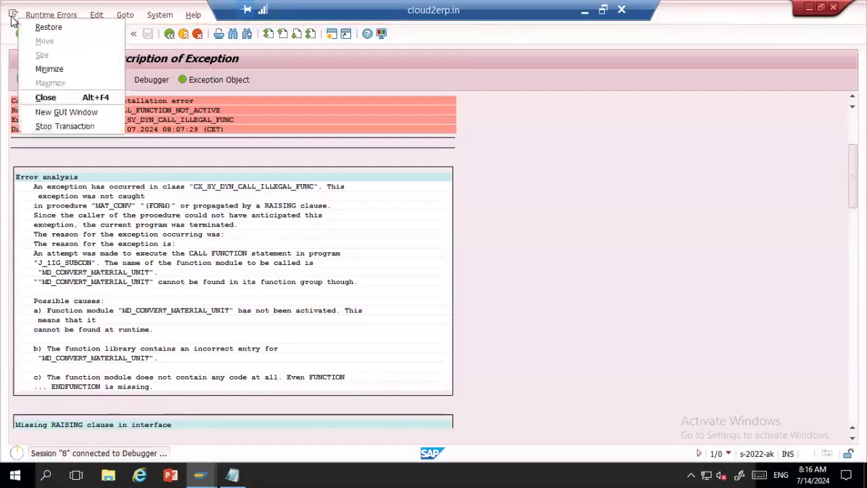
left_click(48, 126)
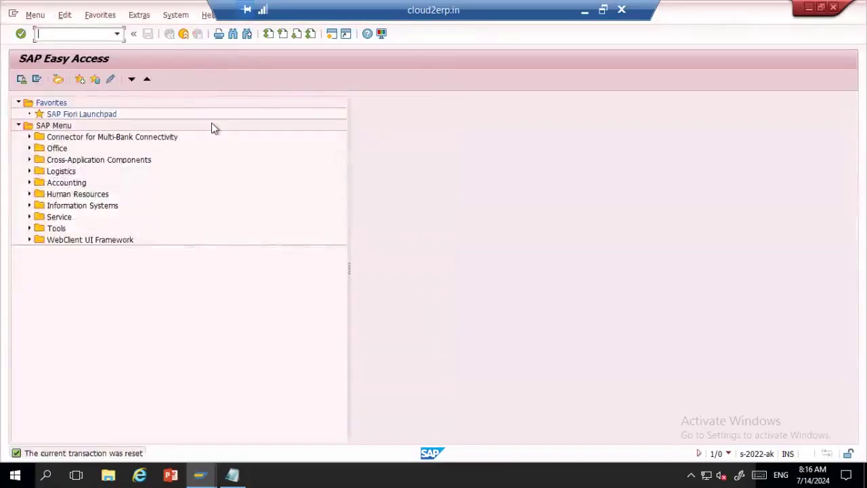